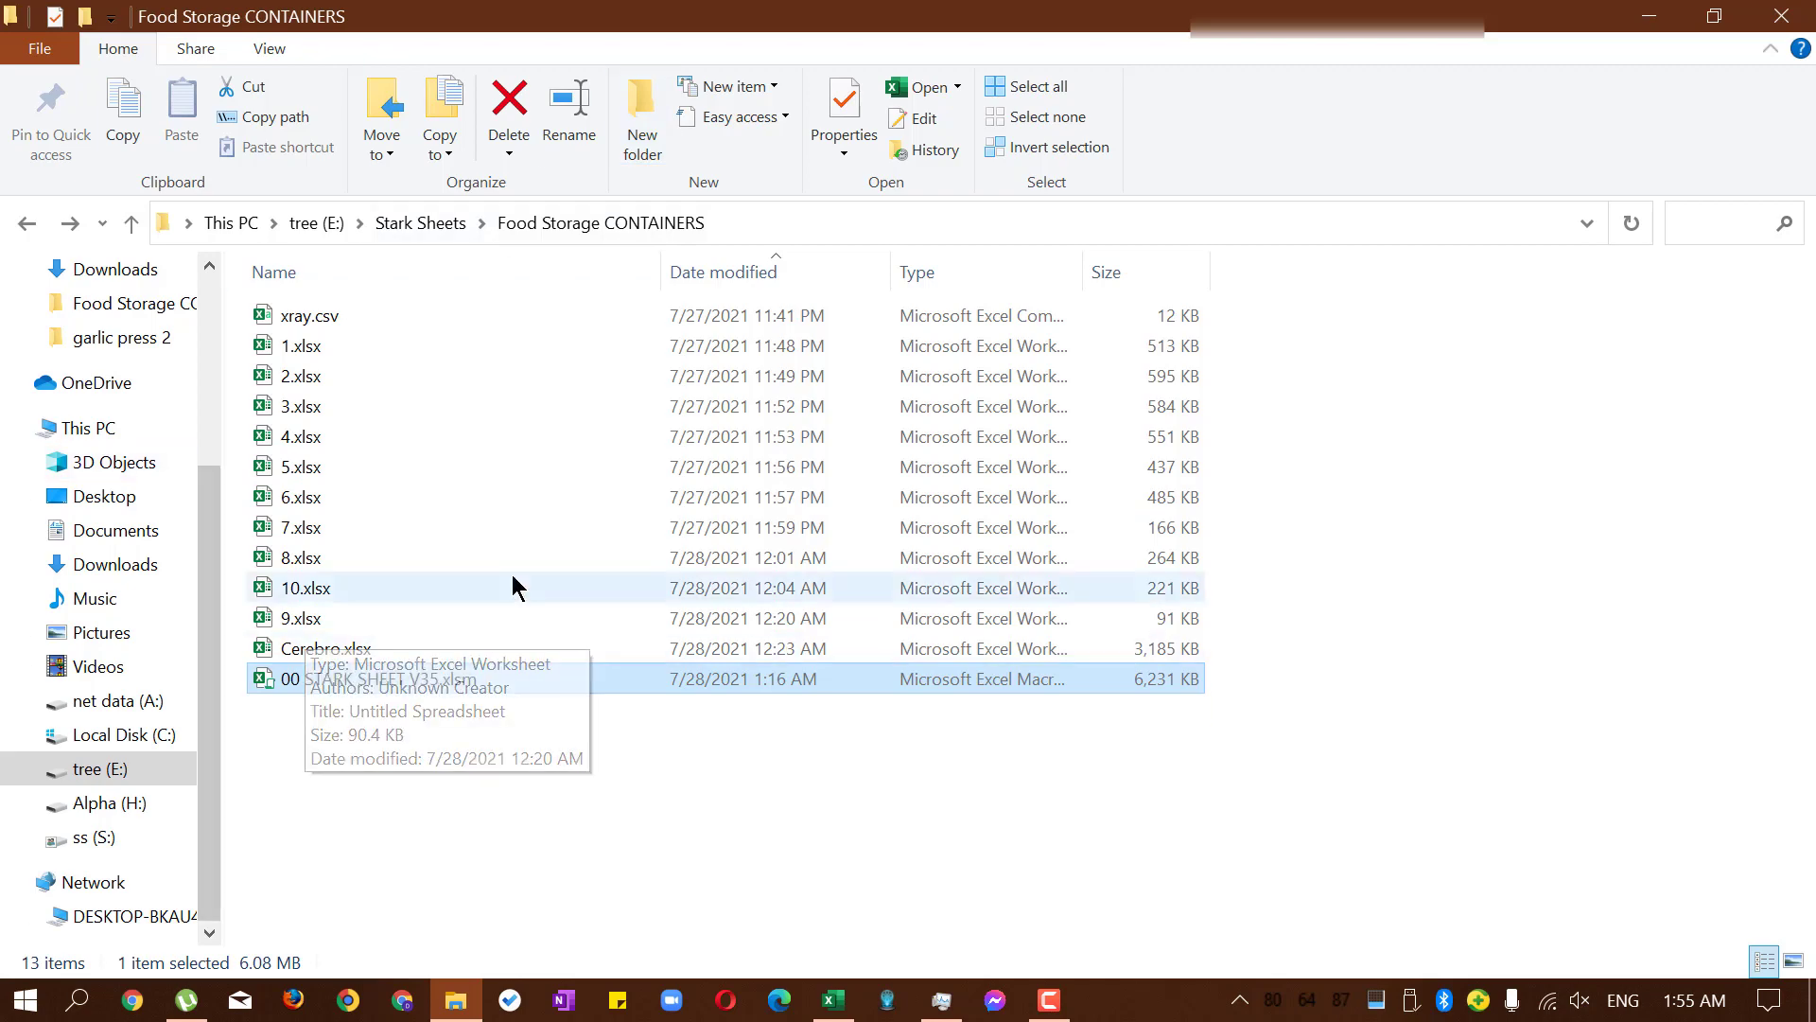
click(834, 999)
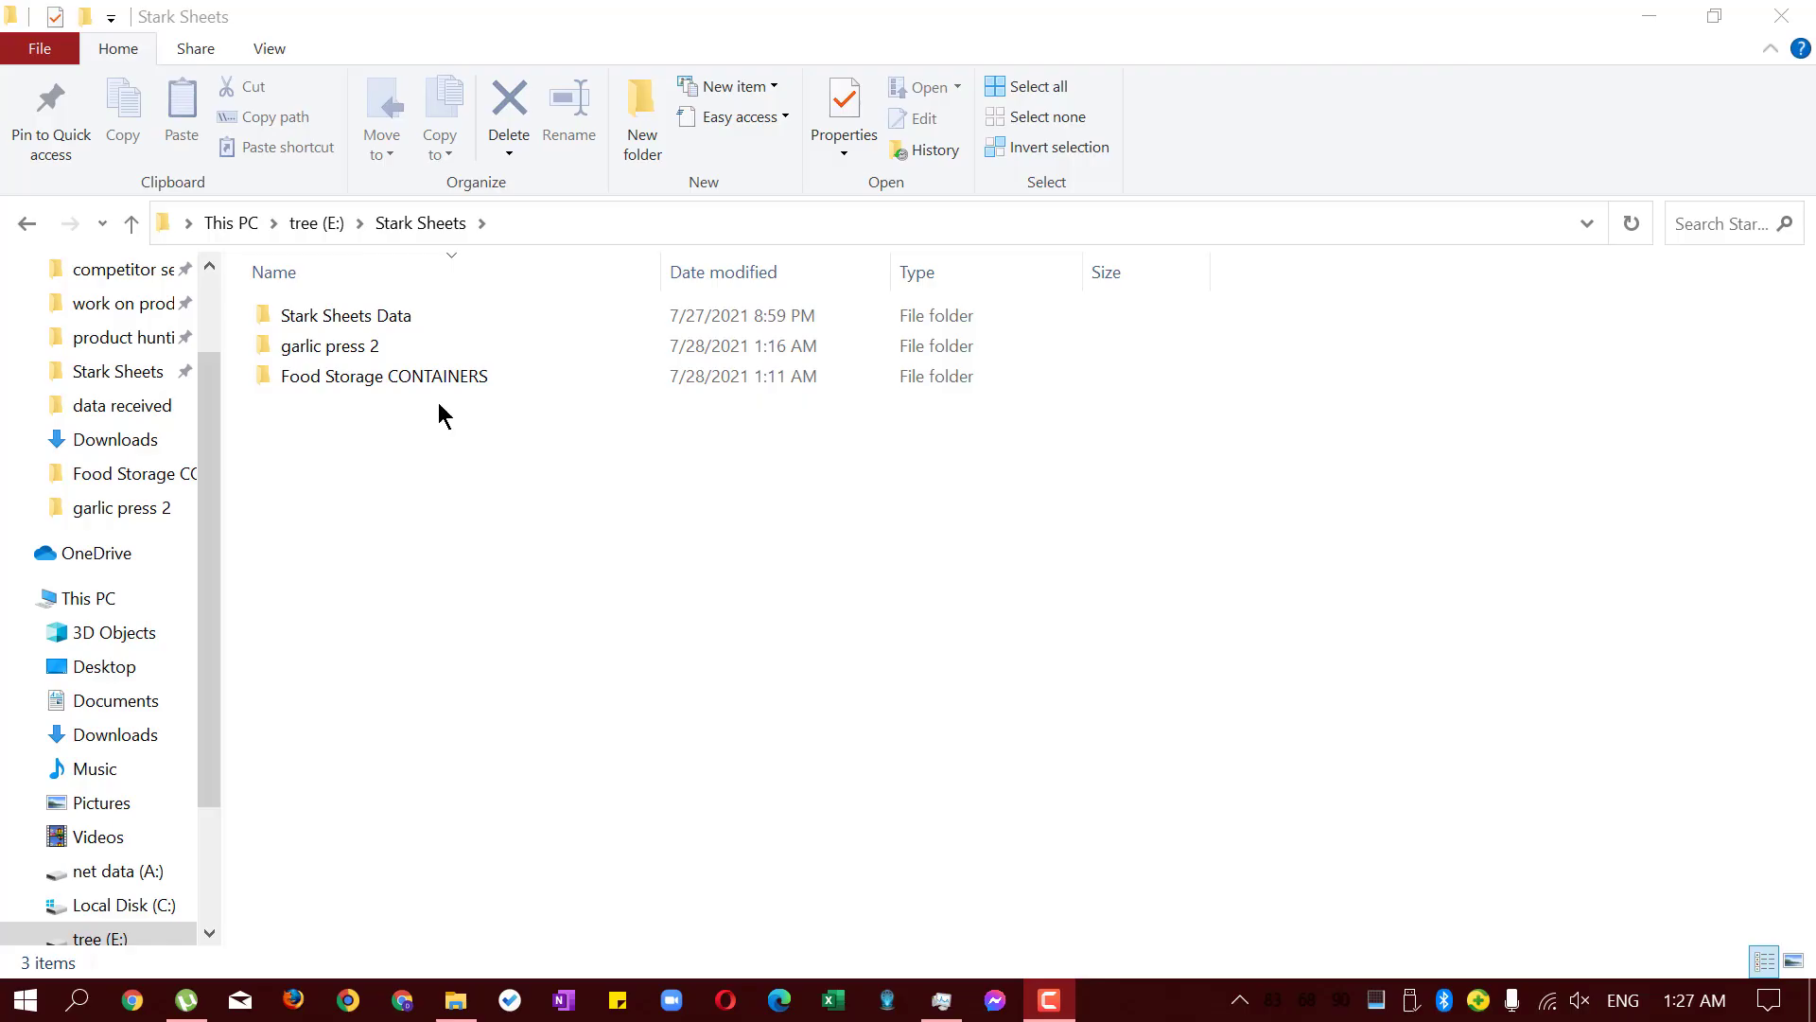
Compare the product folders in Stark Sheets and open the garlic press 2 folder.
click(435, 345)
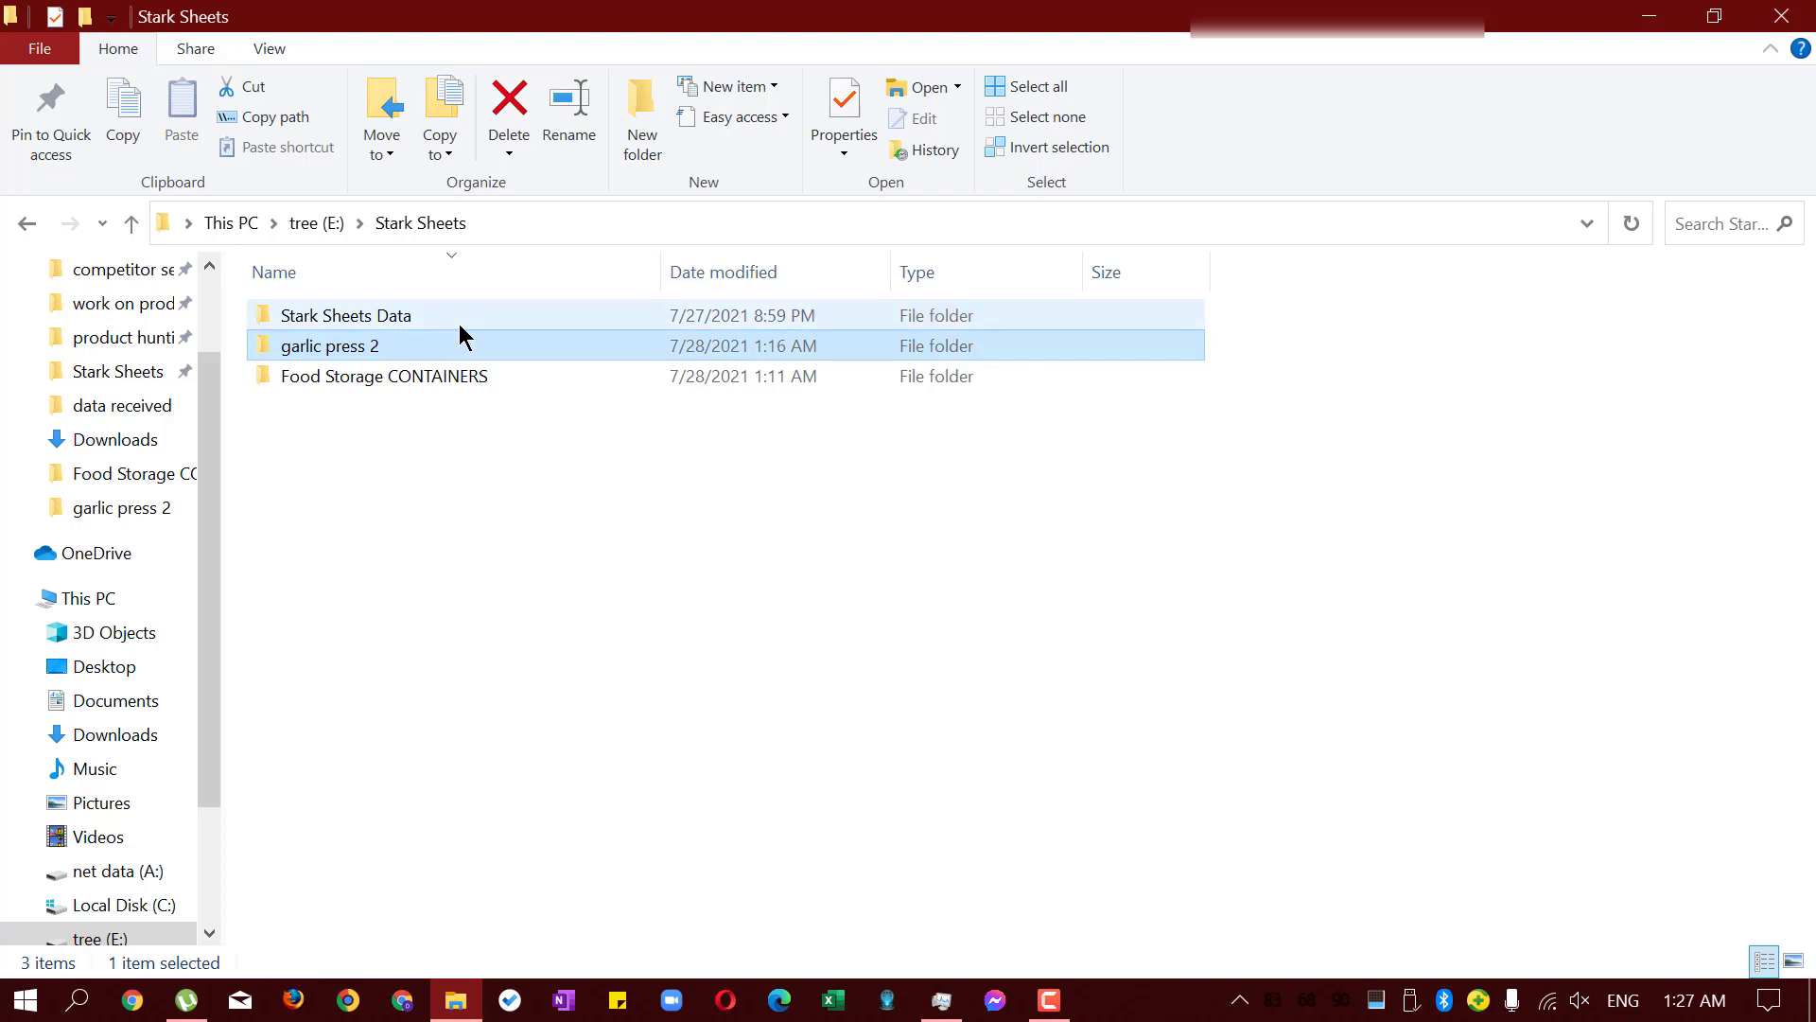
click(458, 324)
click(445, 378)
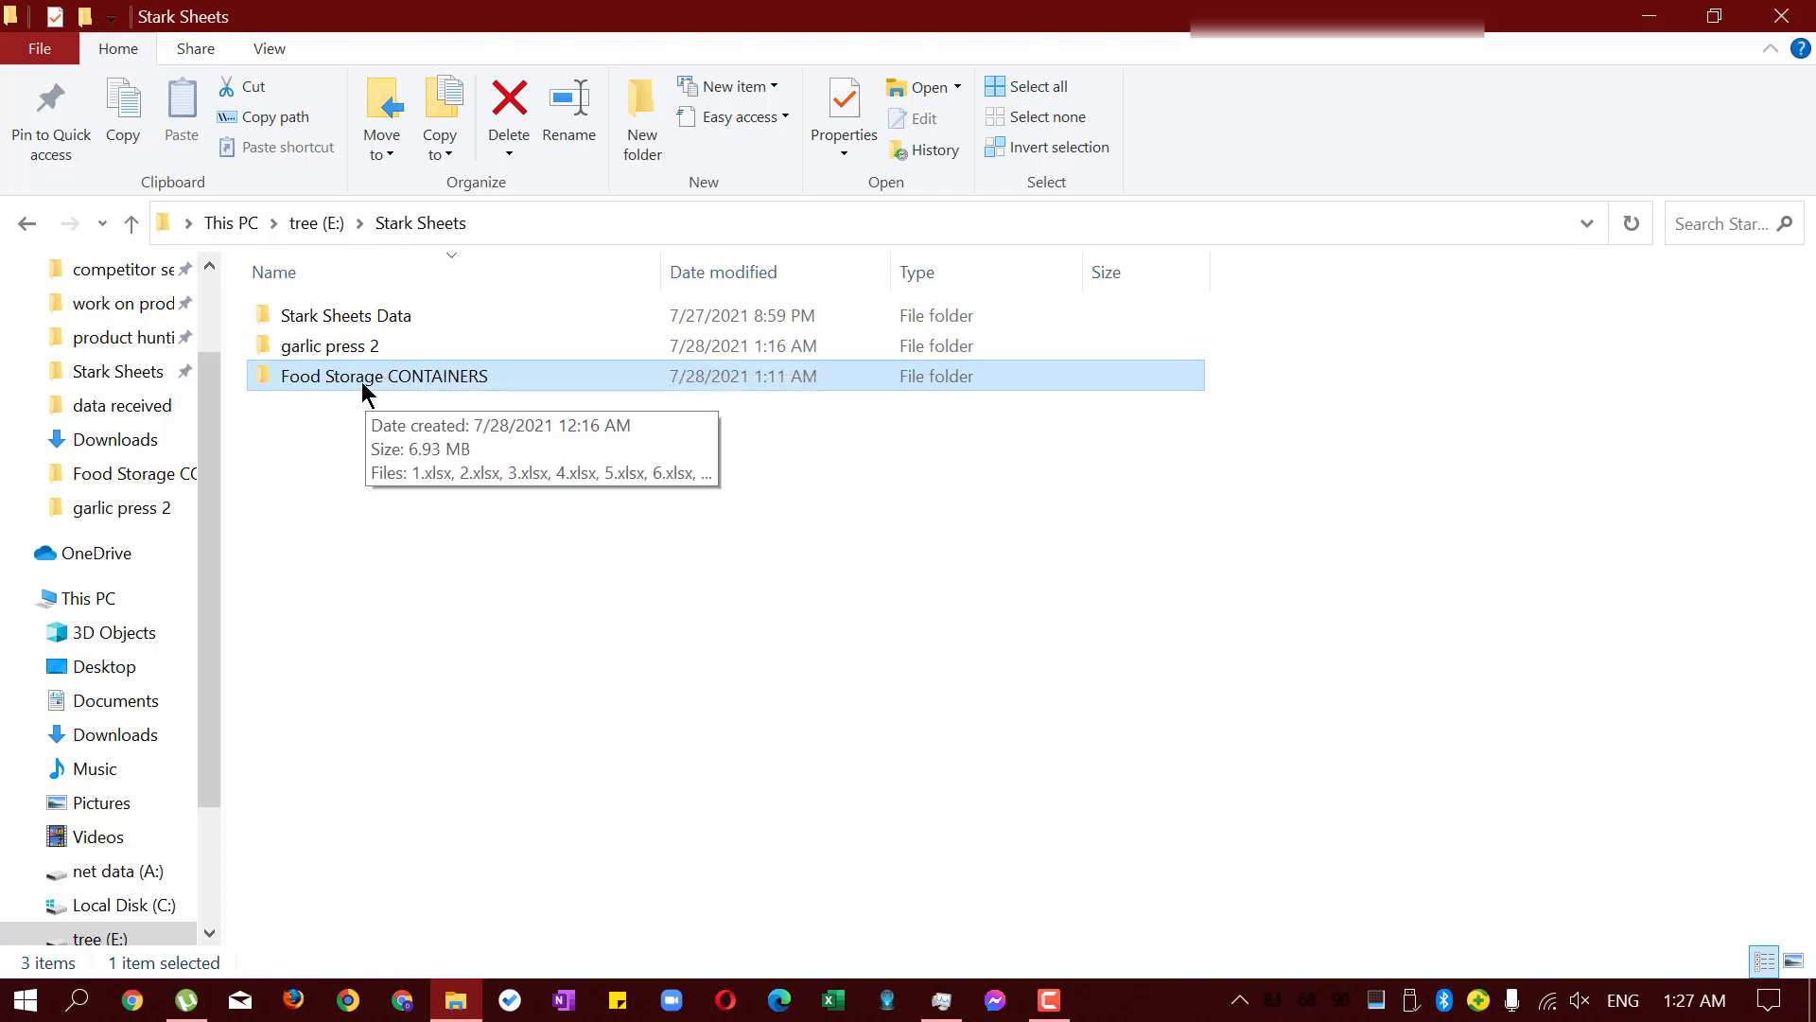
double_click(408, 350)
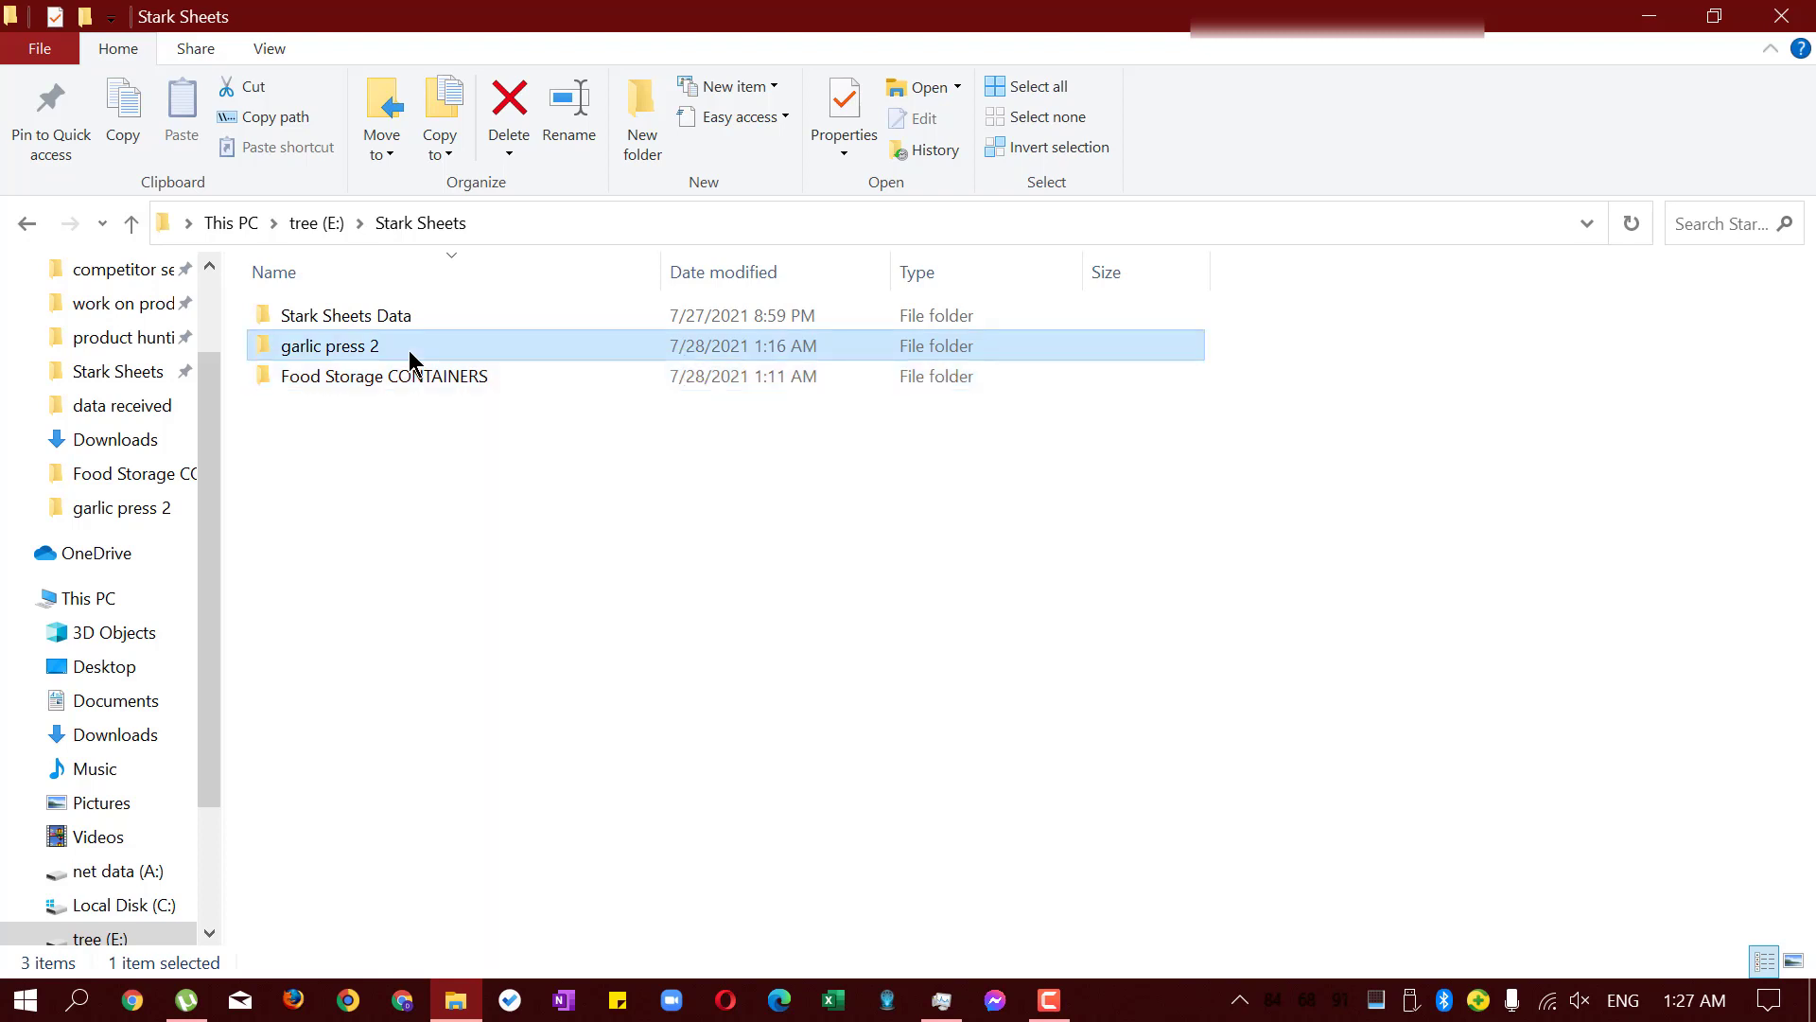
click(448, 346)
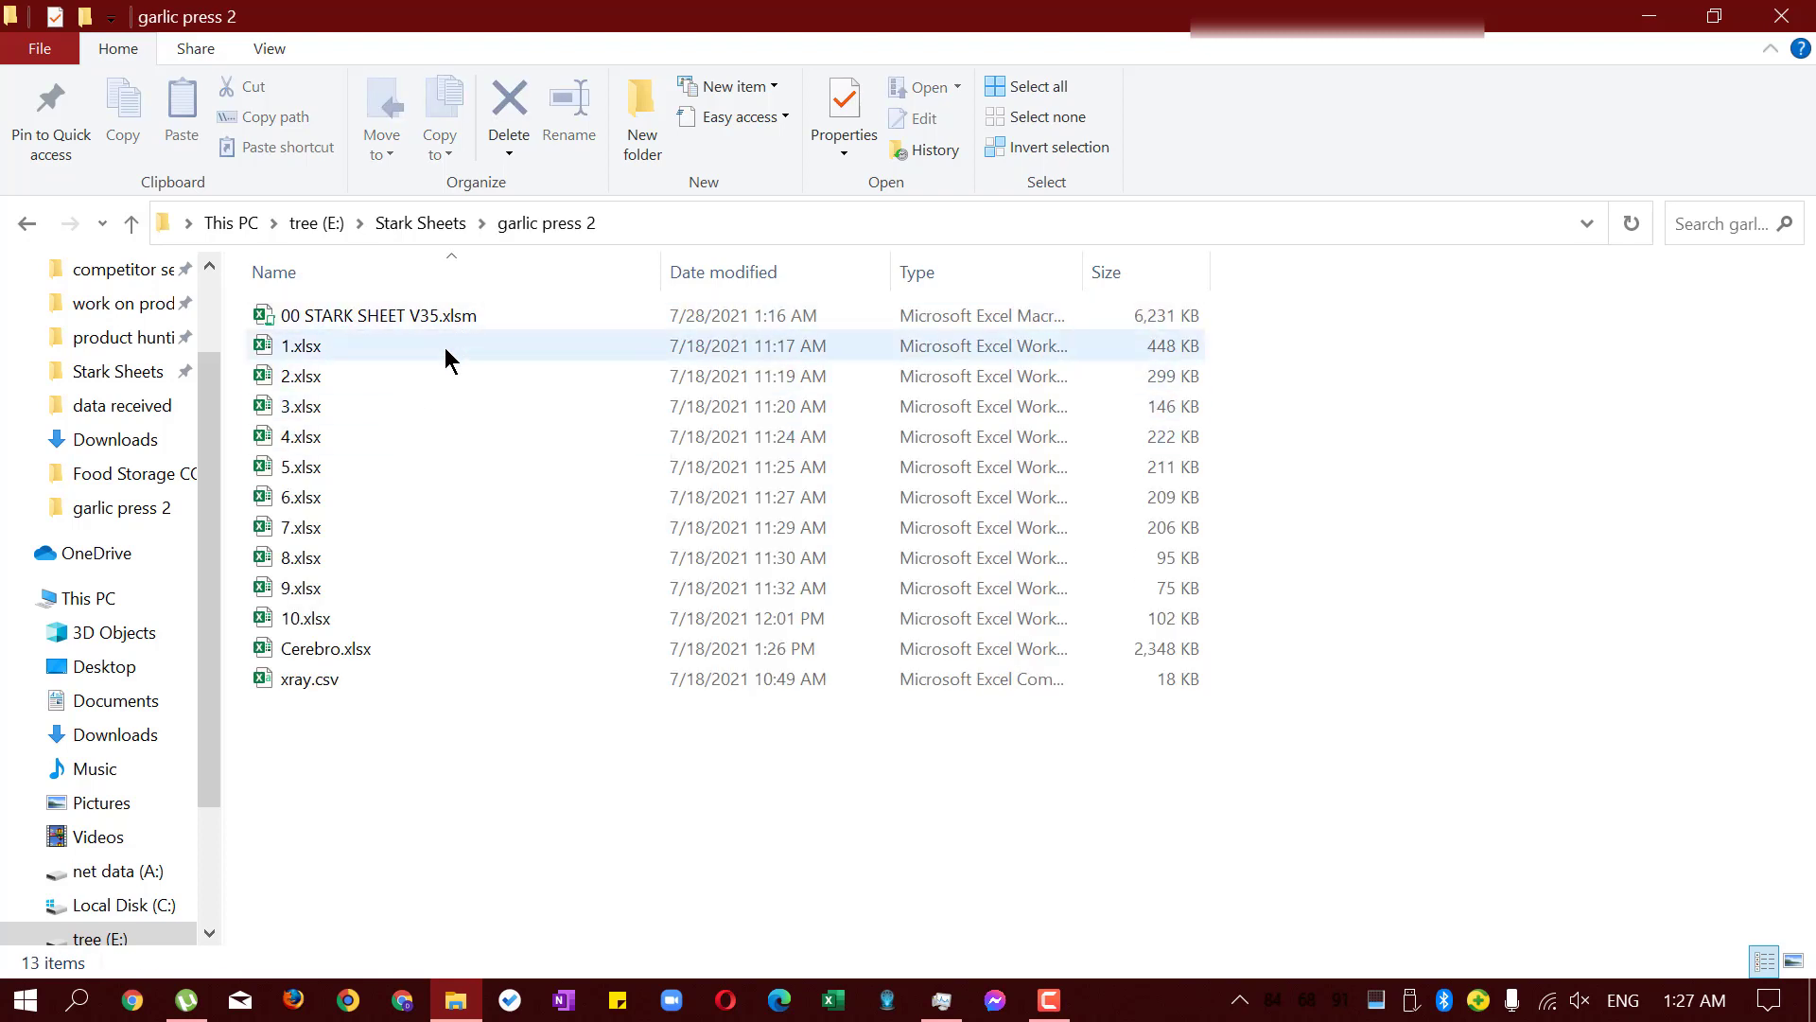
Go through the garlic press 2 files: xray.csv, Cerebro.xlsx, the numbered workbooks 1 to 10 and 00 STARK SHEET V35.xlsm.
click(377, 677)
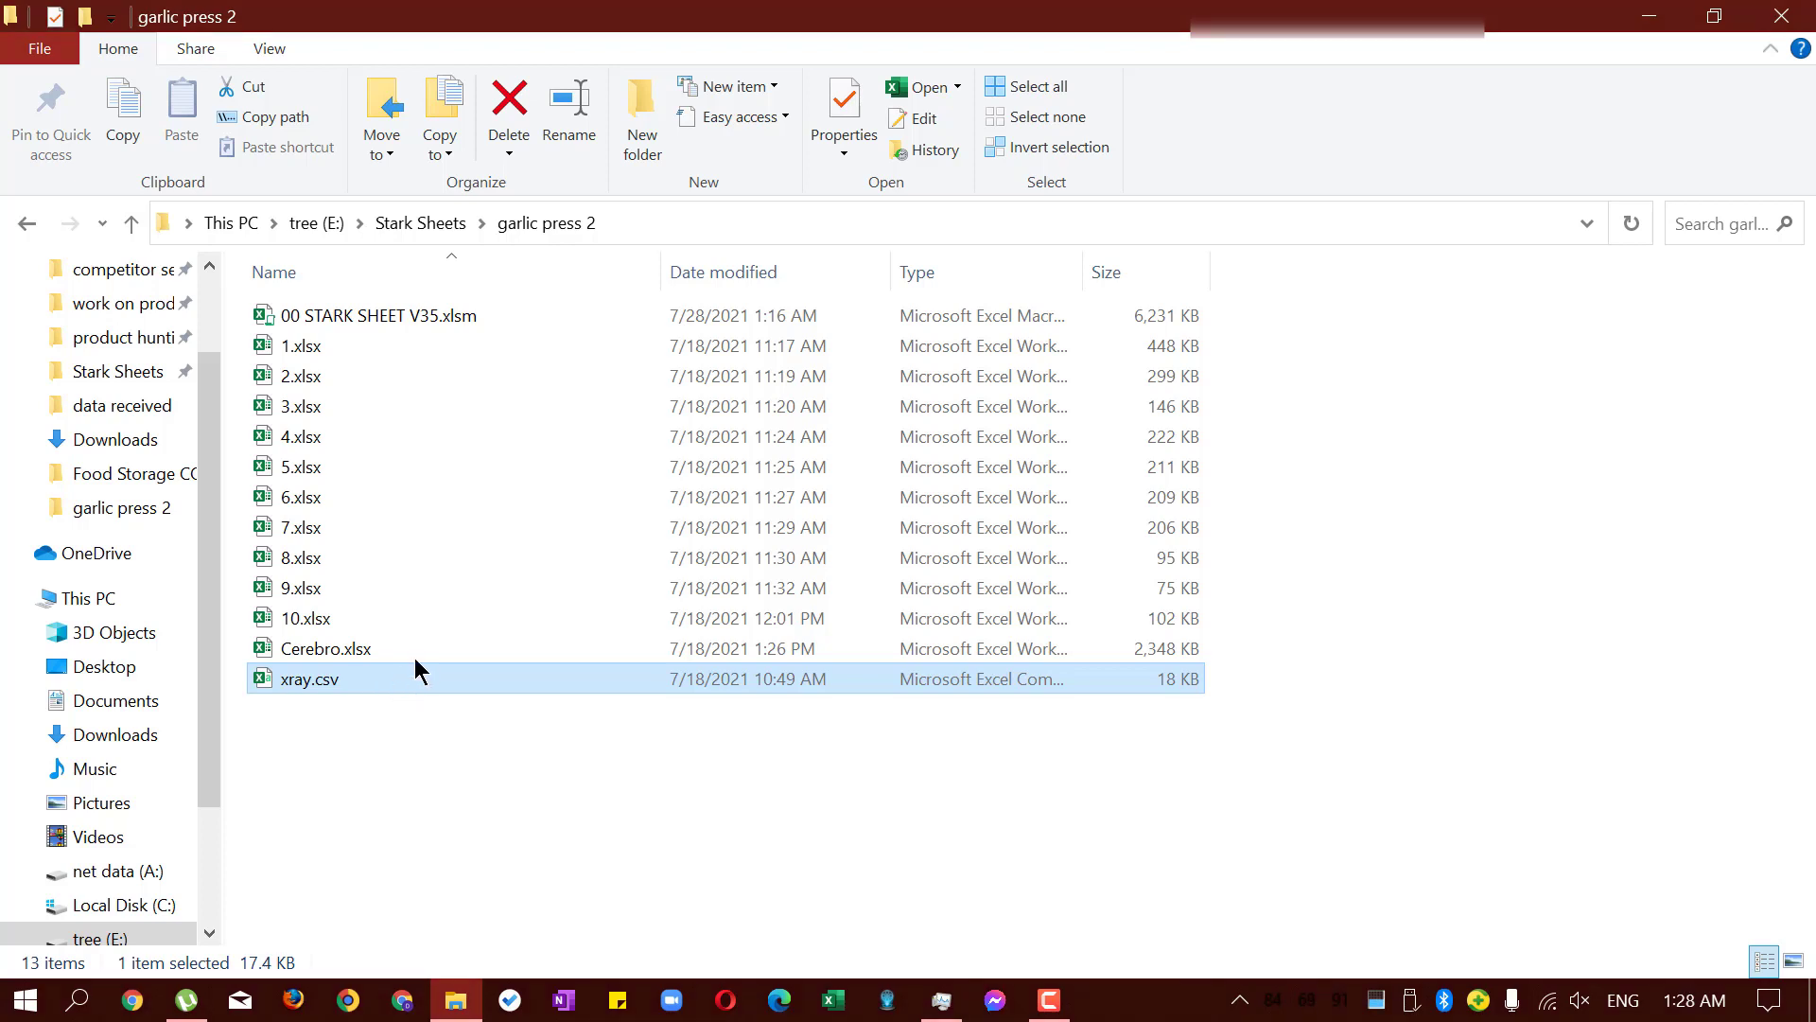
click(402, 653)
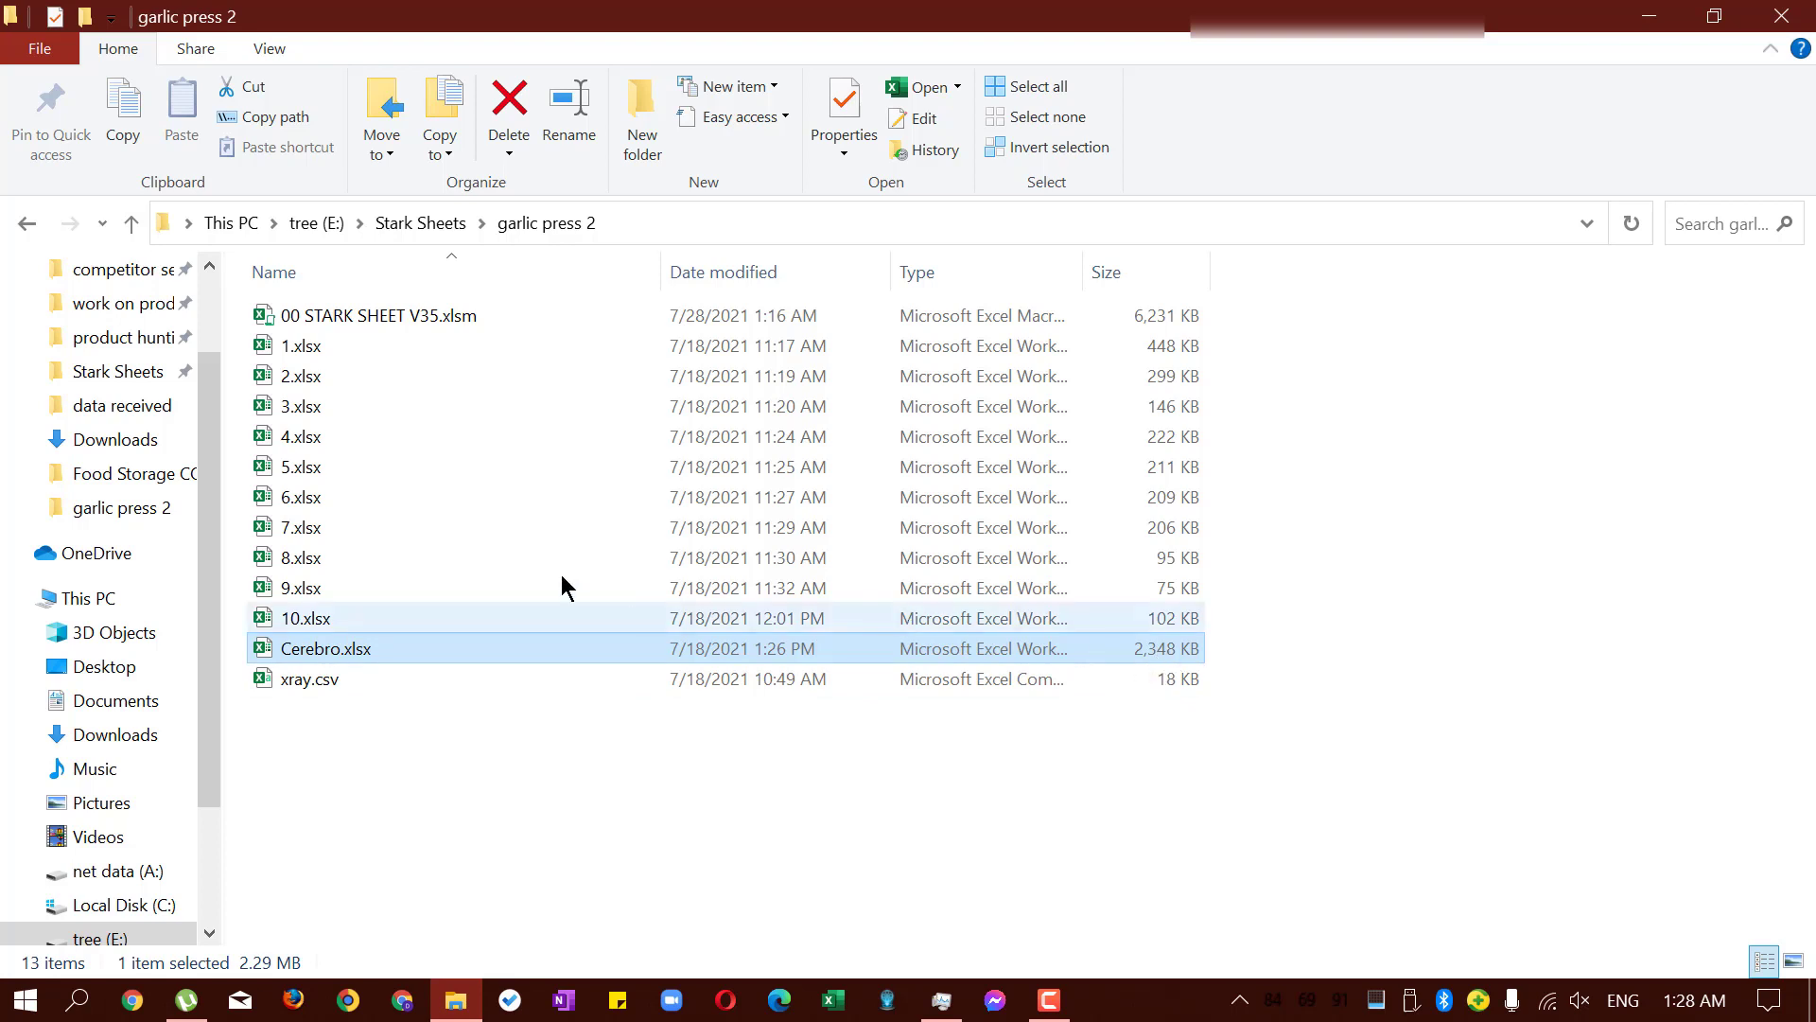
click(508, 345)
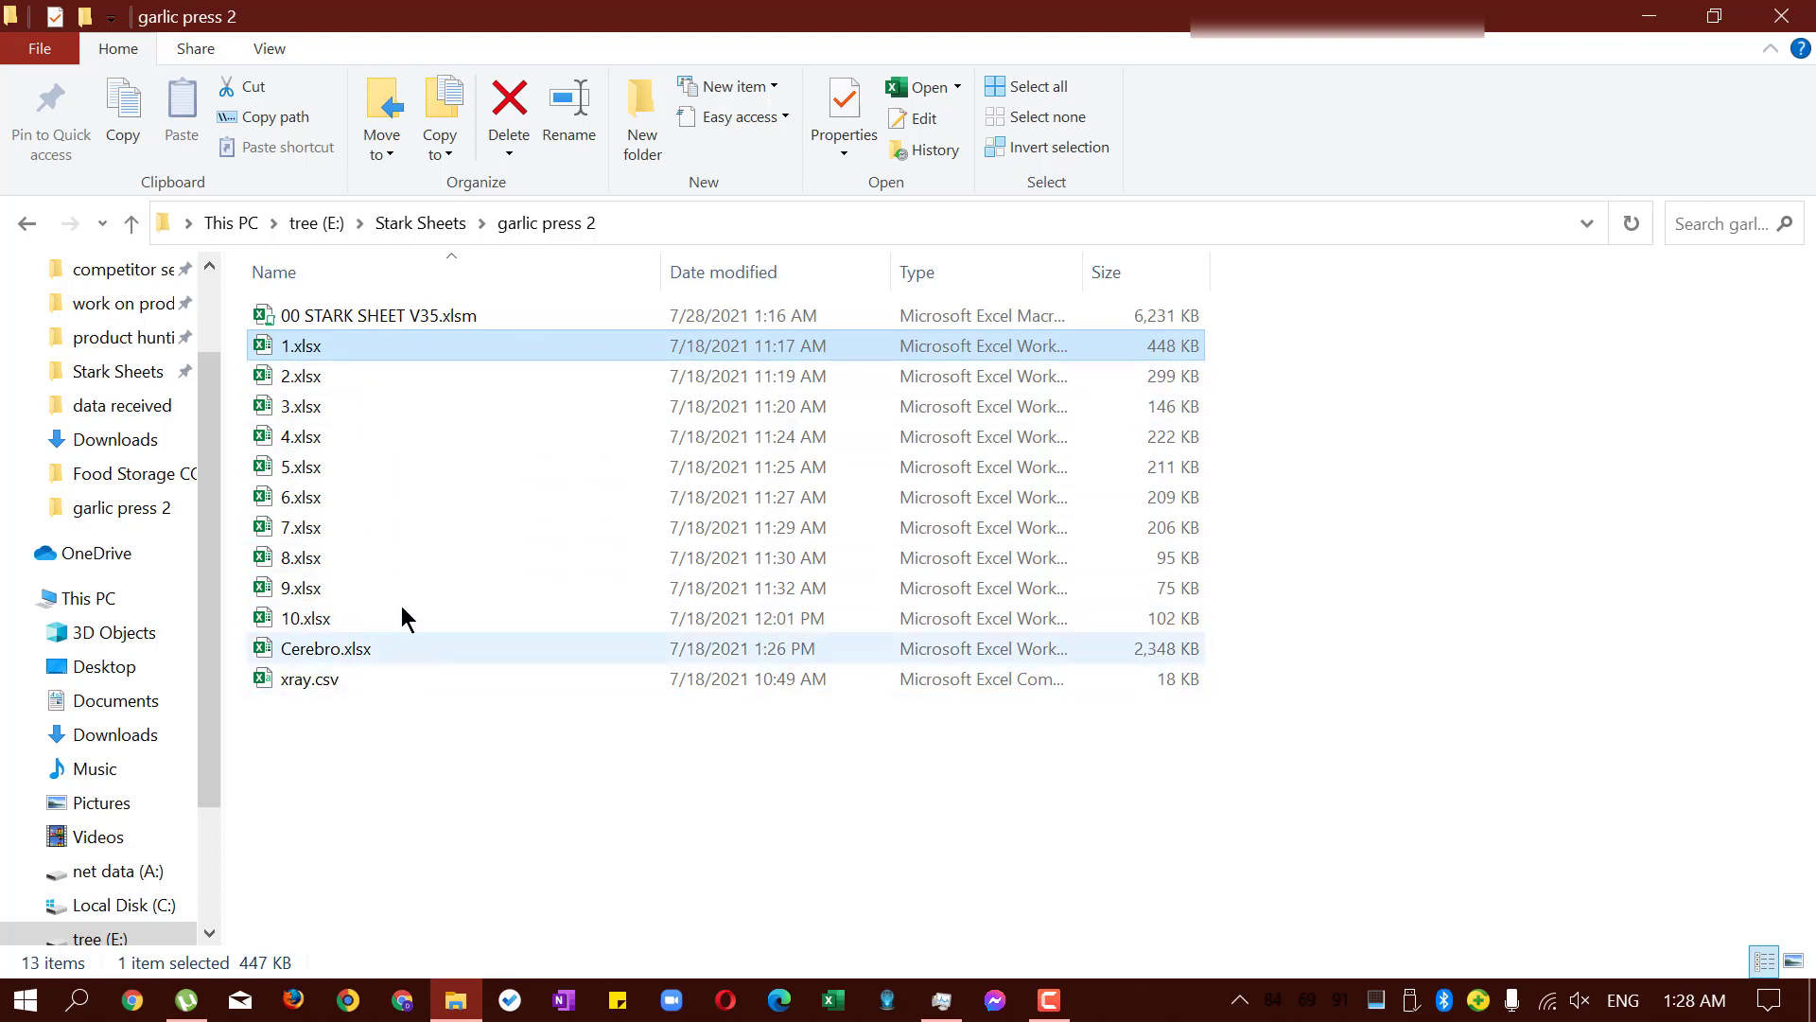
shift+click(318, 681)
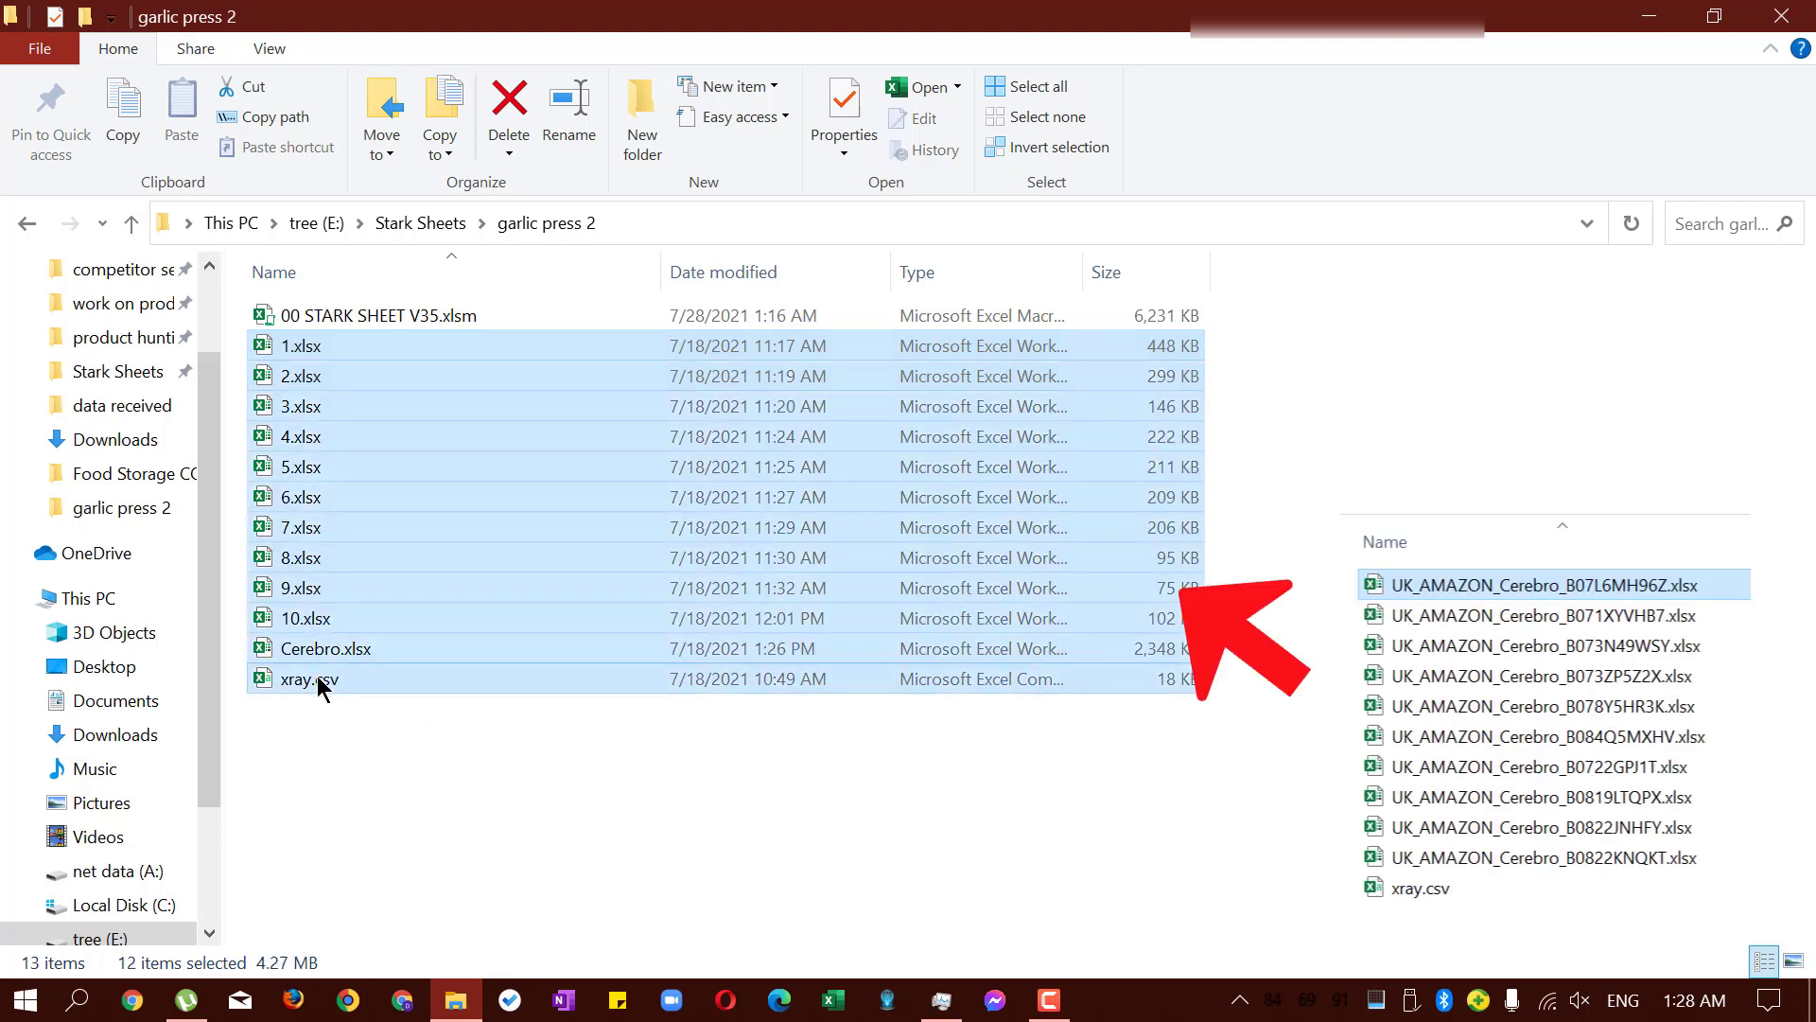
click(407, 785)
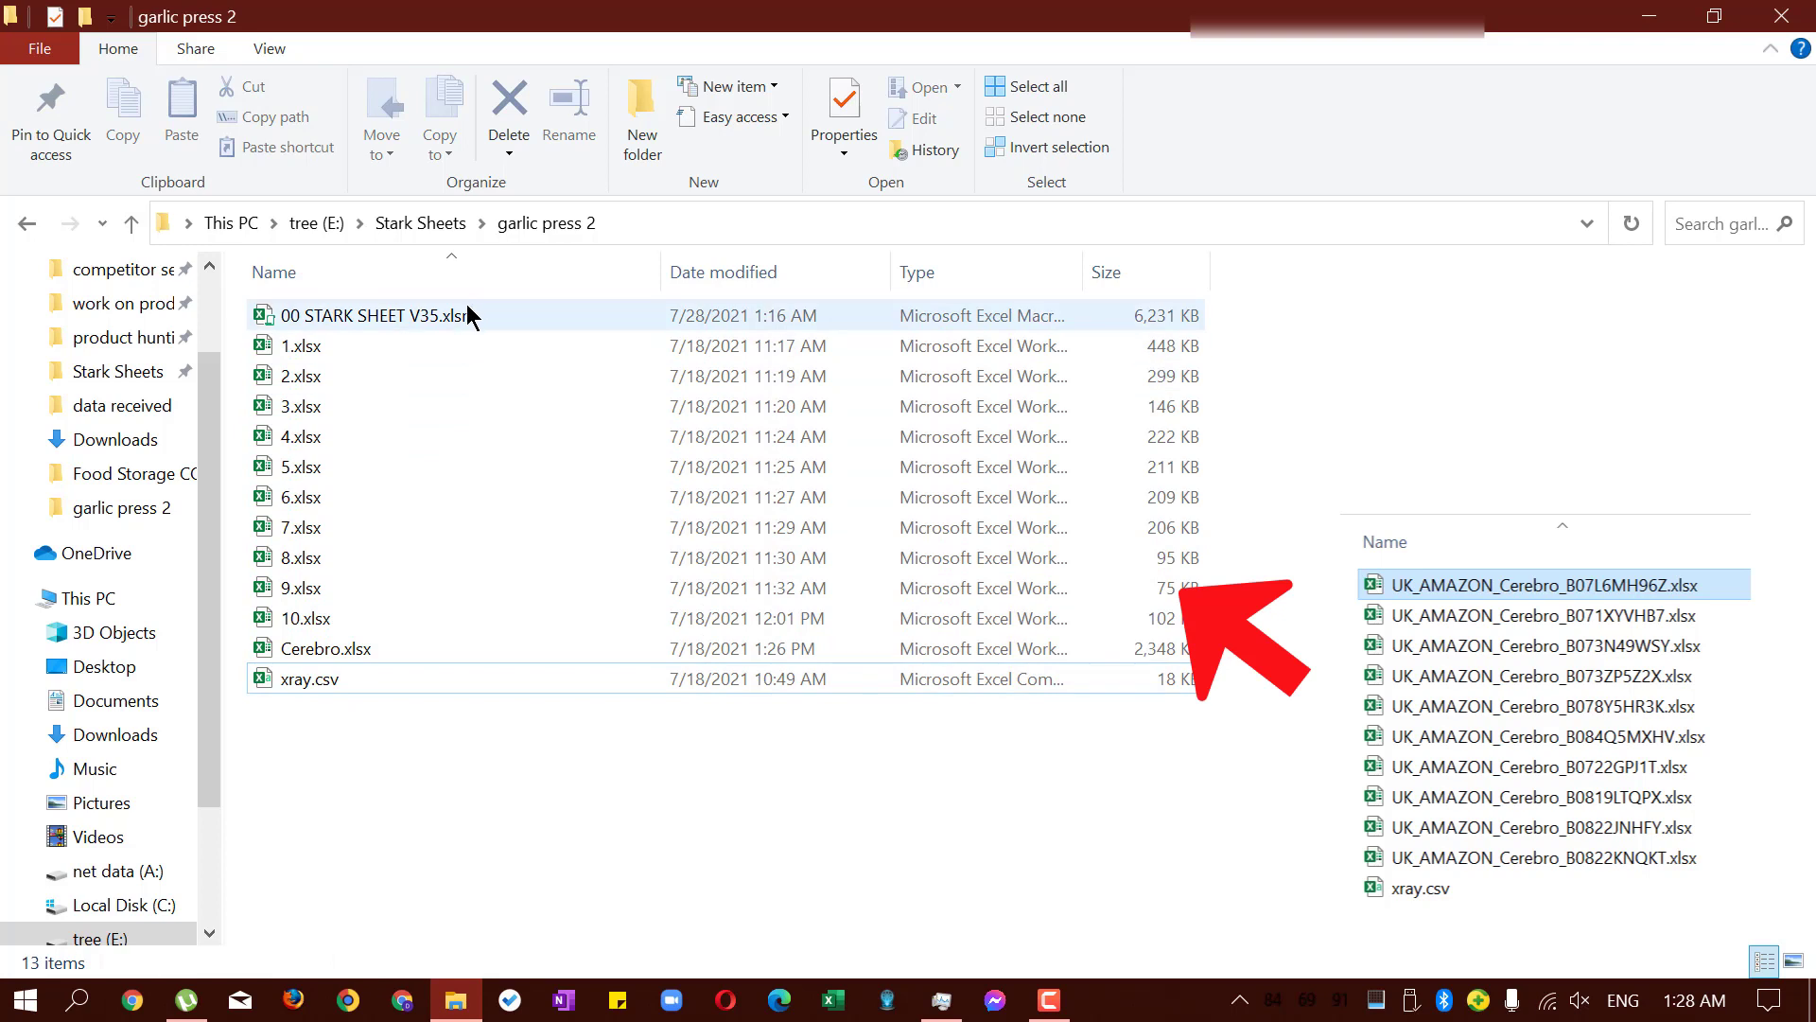
click(452, 318)
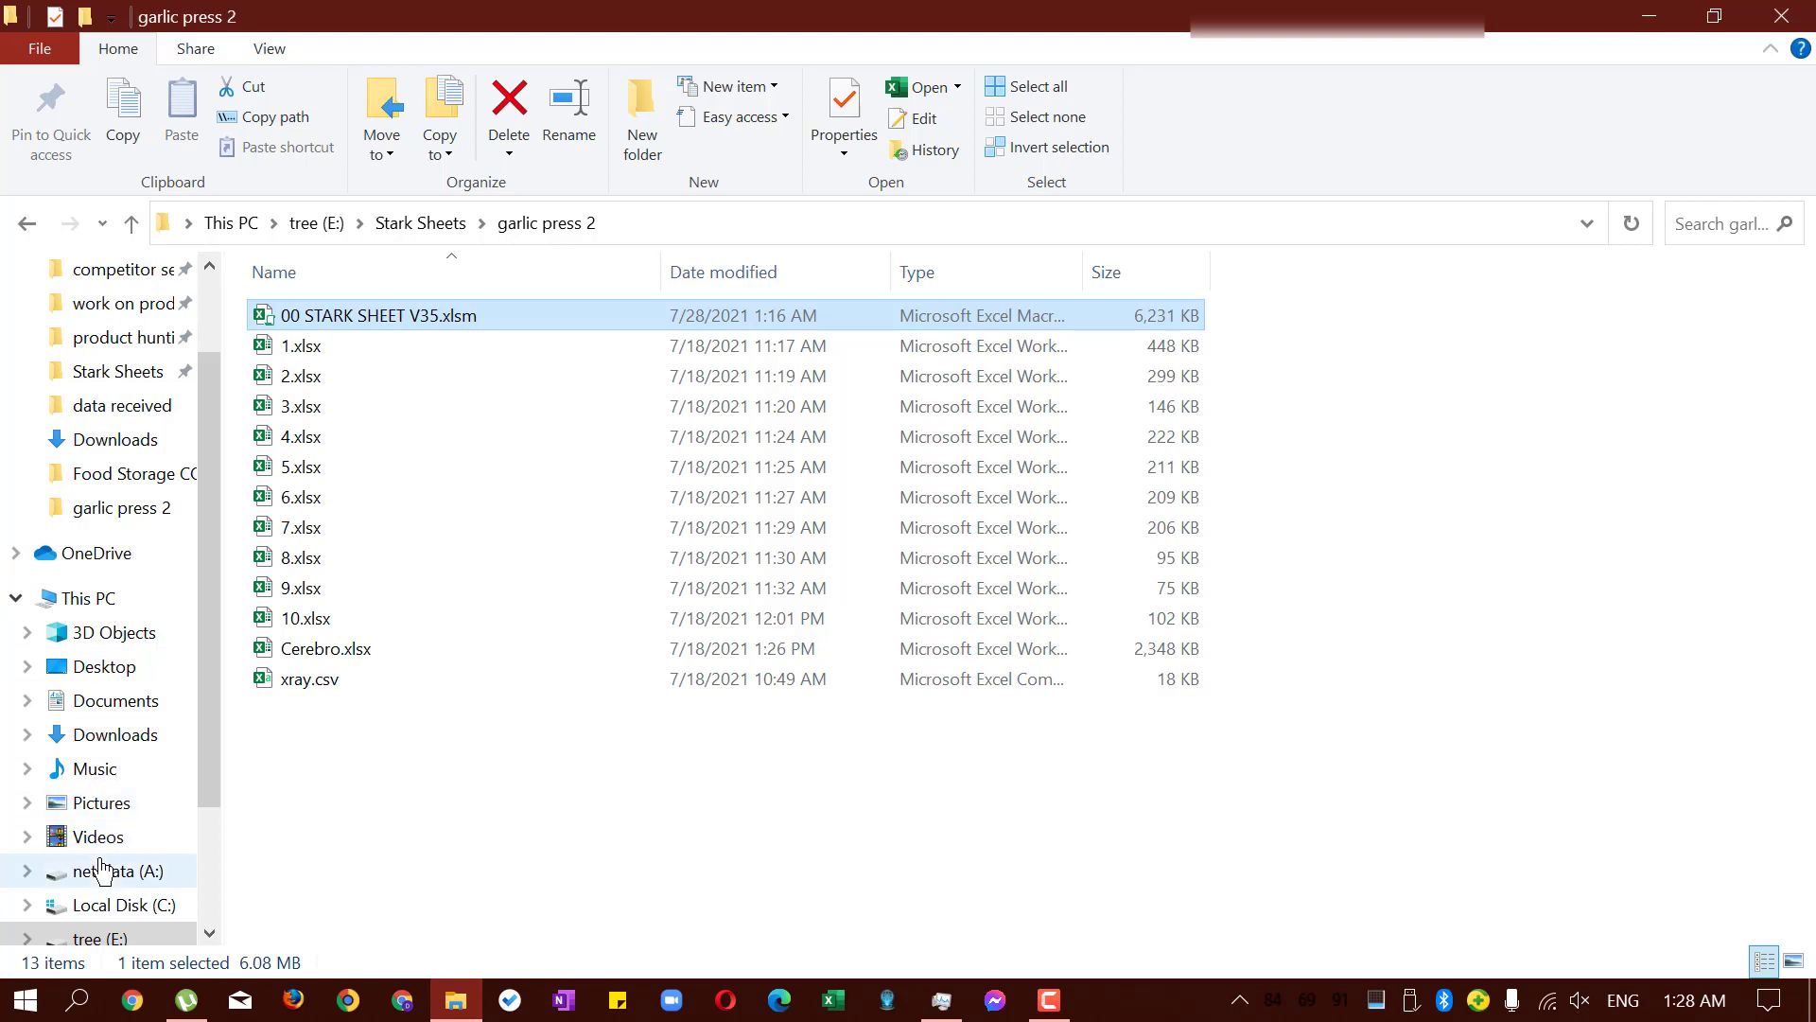
Check the product pictures named by ASIN in the Documents folder and return to the garlic press 2 folder.
scroll(101, 823, down, 1)
scroll(94, 880, down, 1)
scroll(102, 832, up, 2)
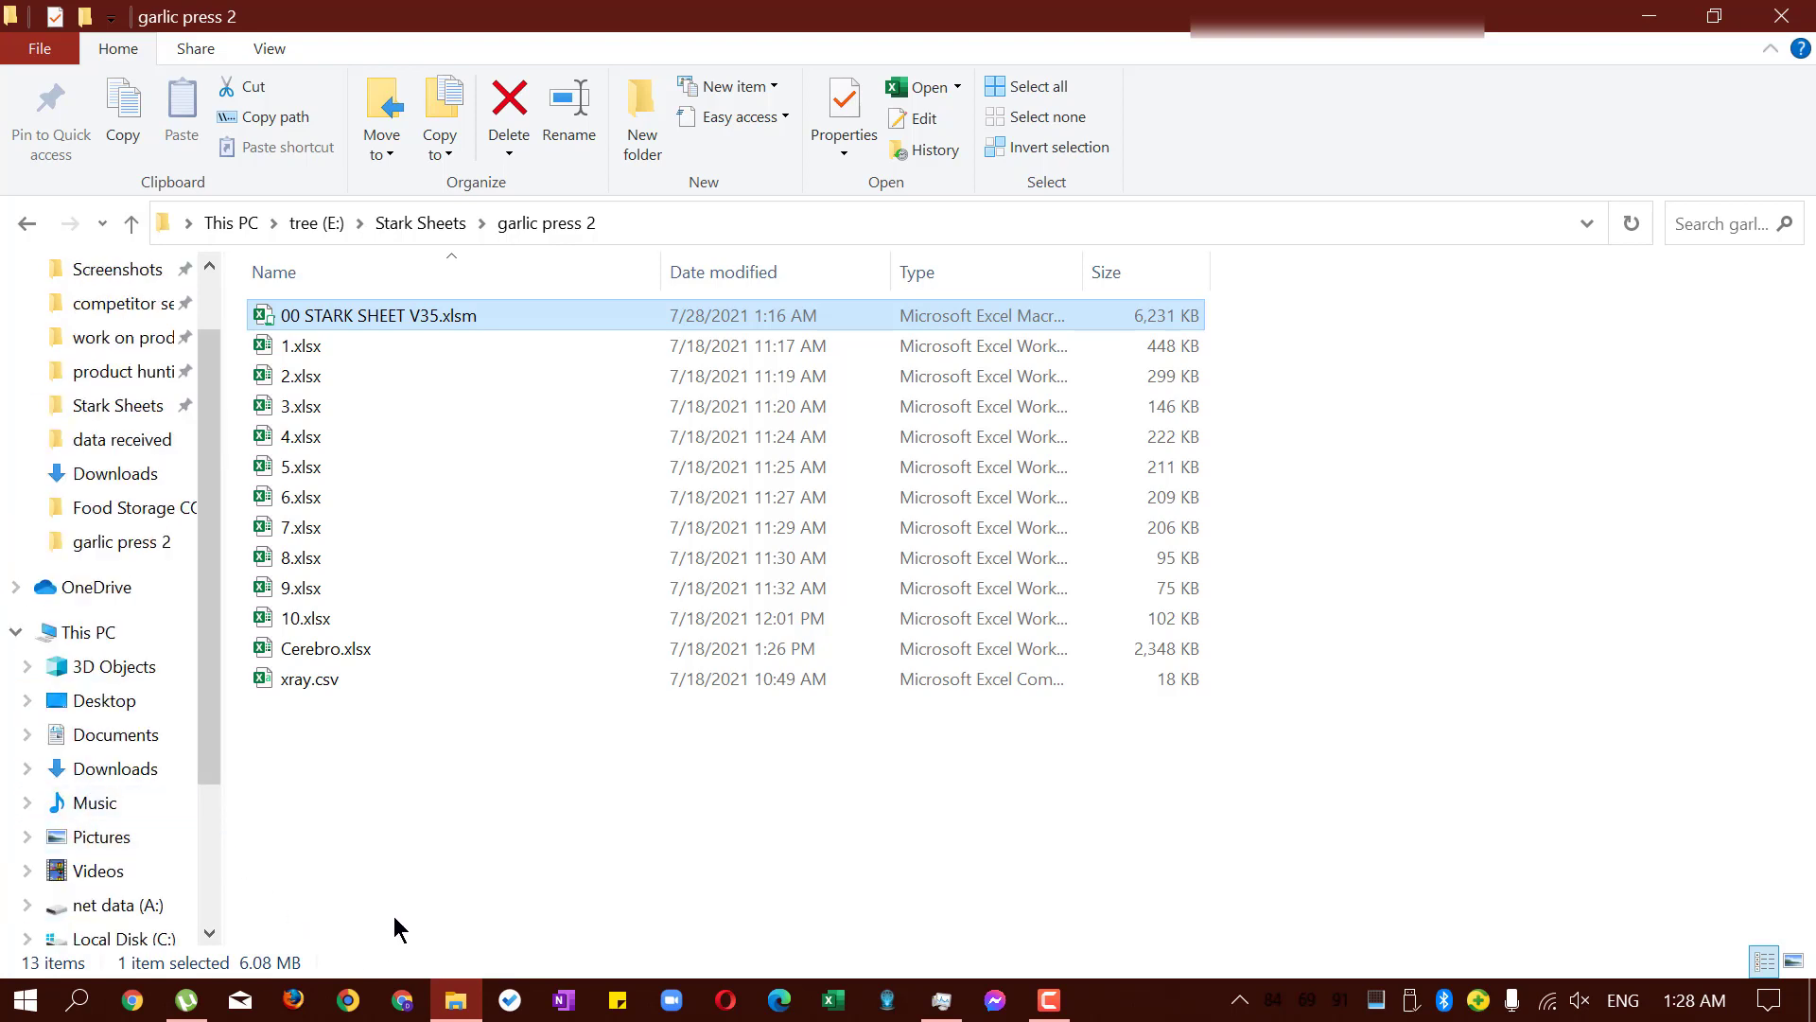
scroll(95, 653, up, 1)
scroll(75, 638, down, 3)
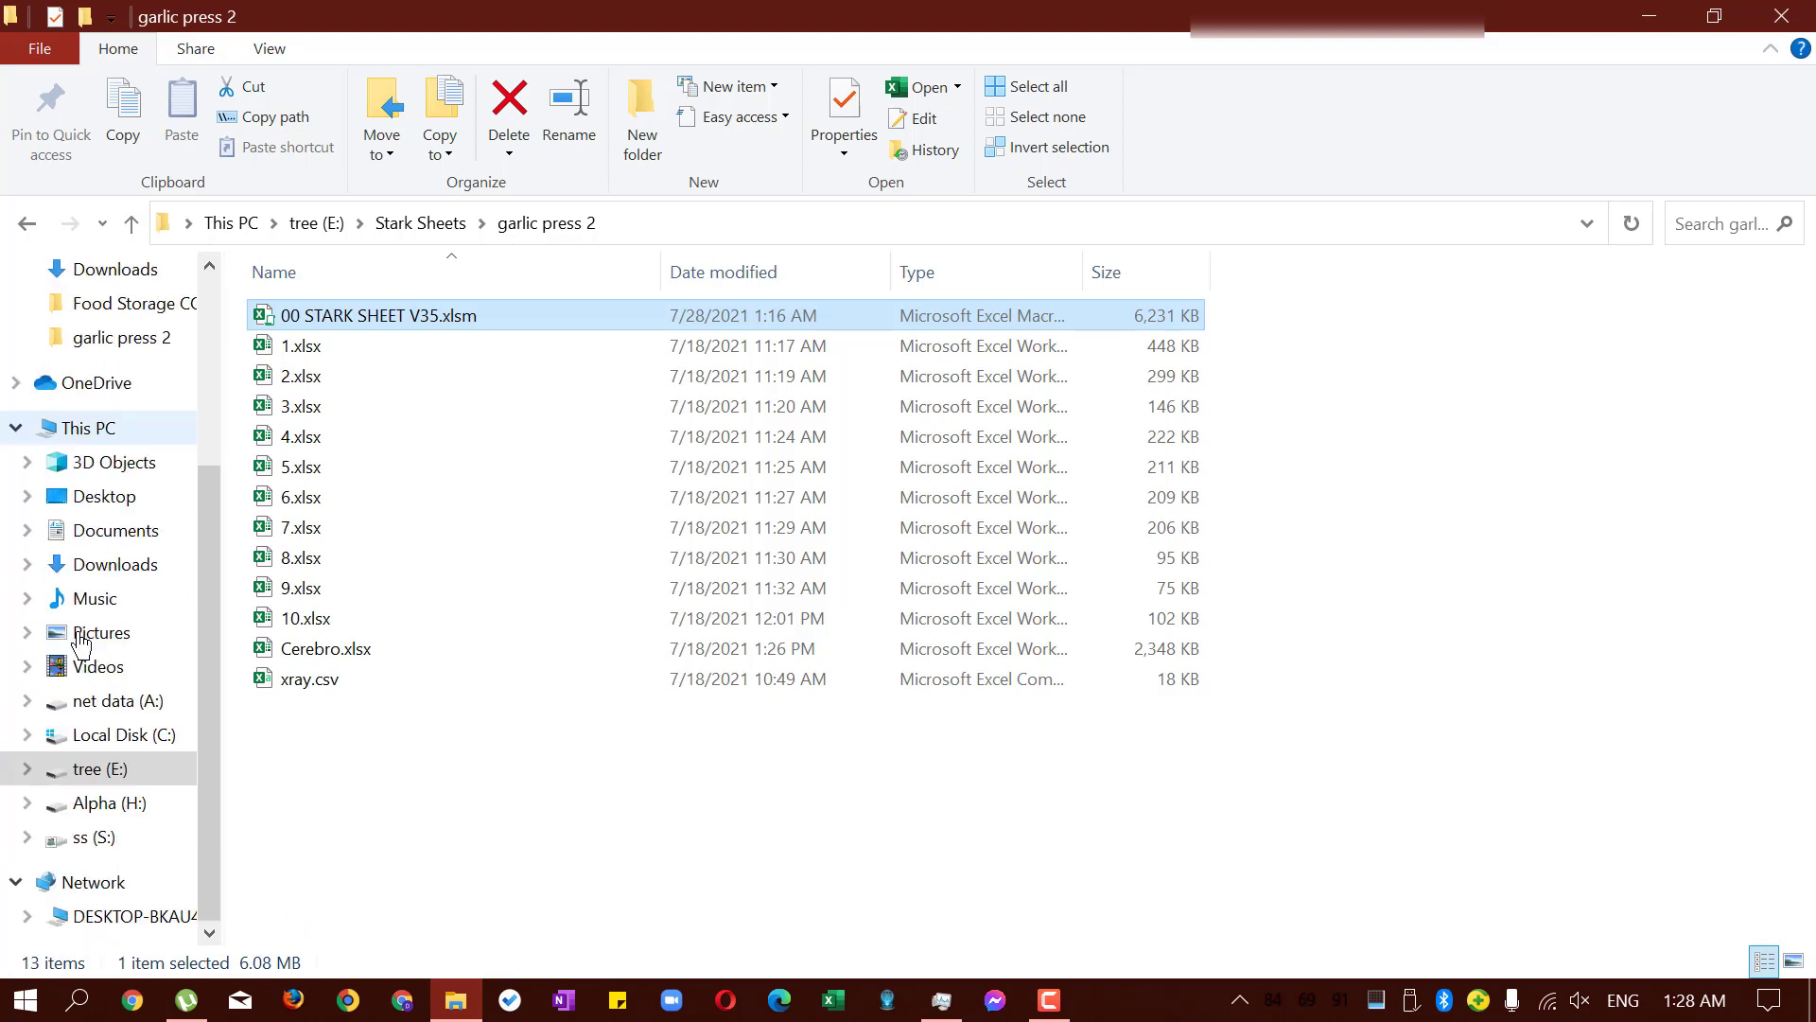
click(105, 531)
scroll(1230, 625, down, 2)
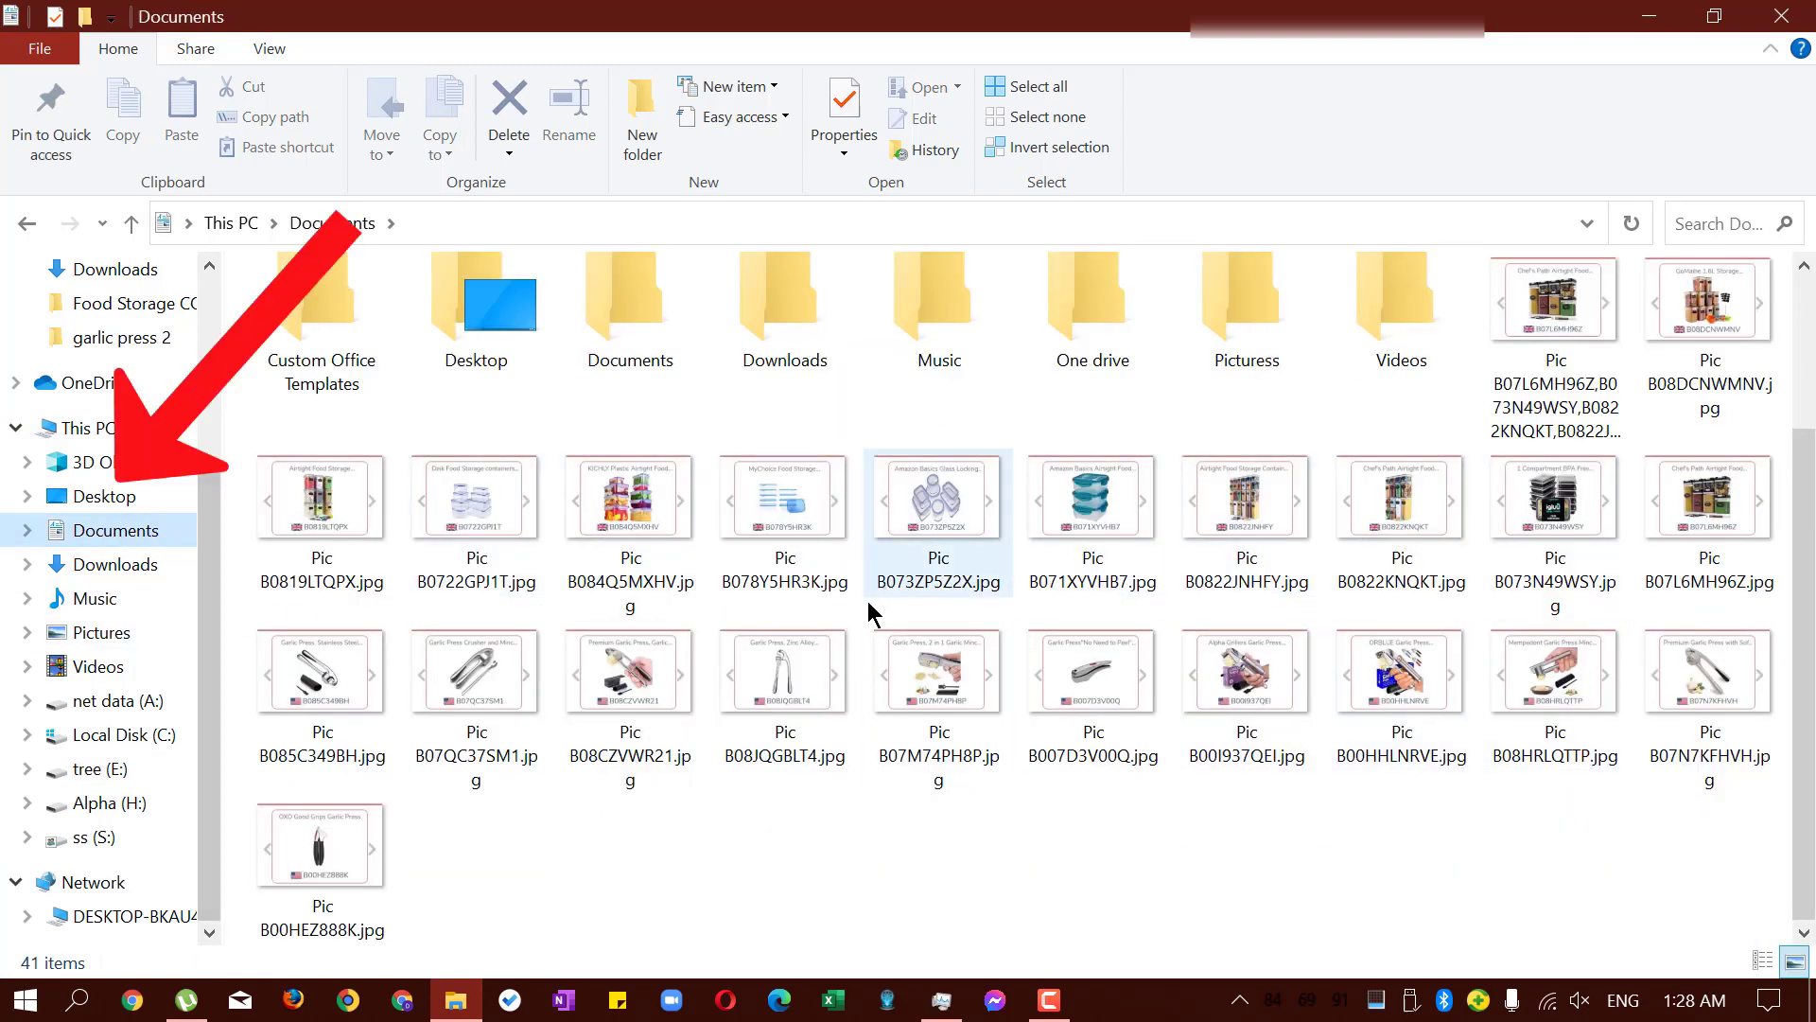
scroll(29, 289, up, 1)
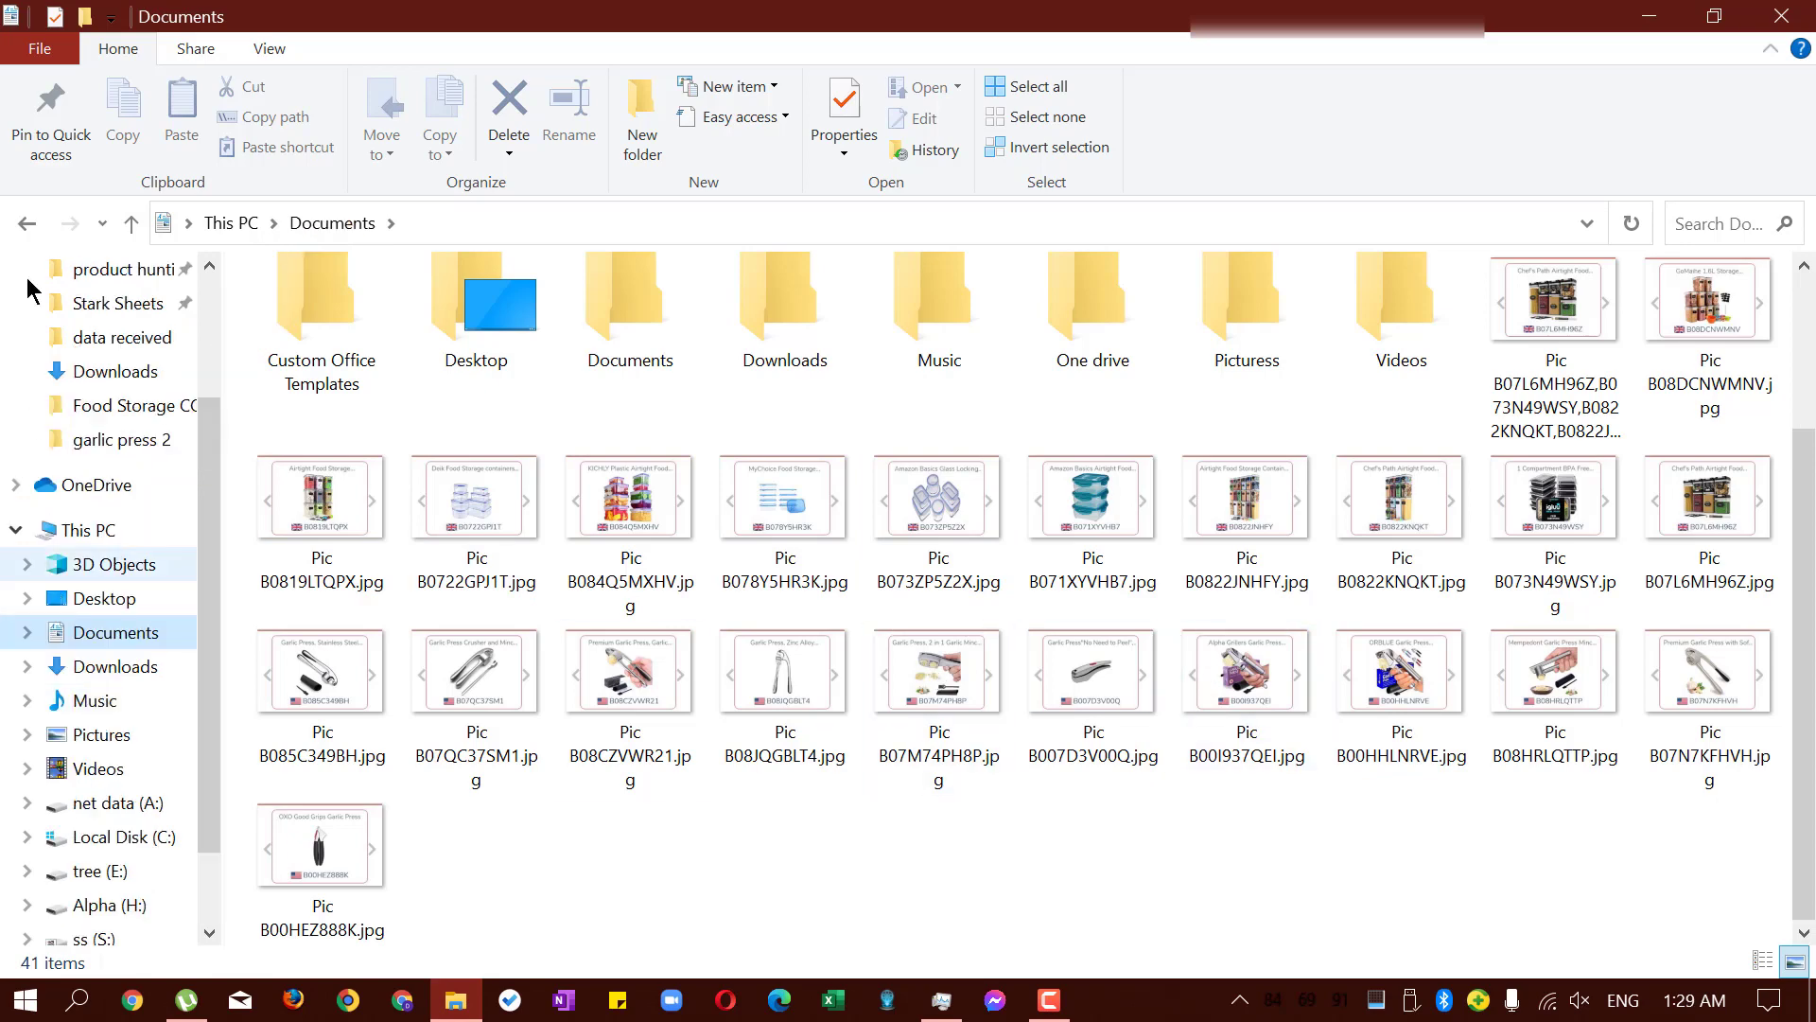
click(27, 223)
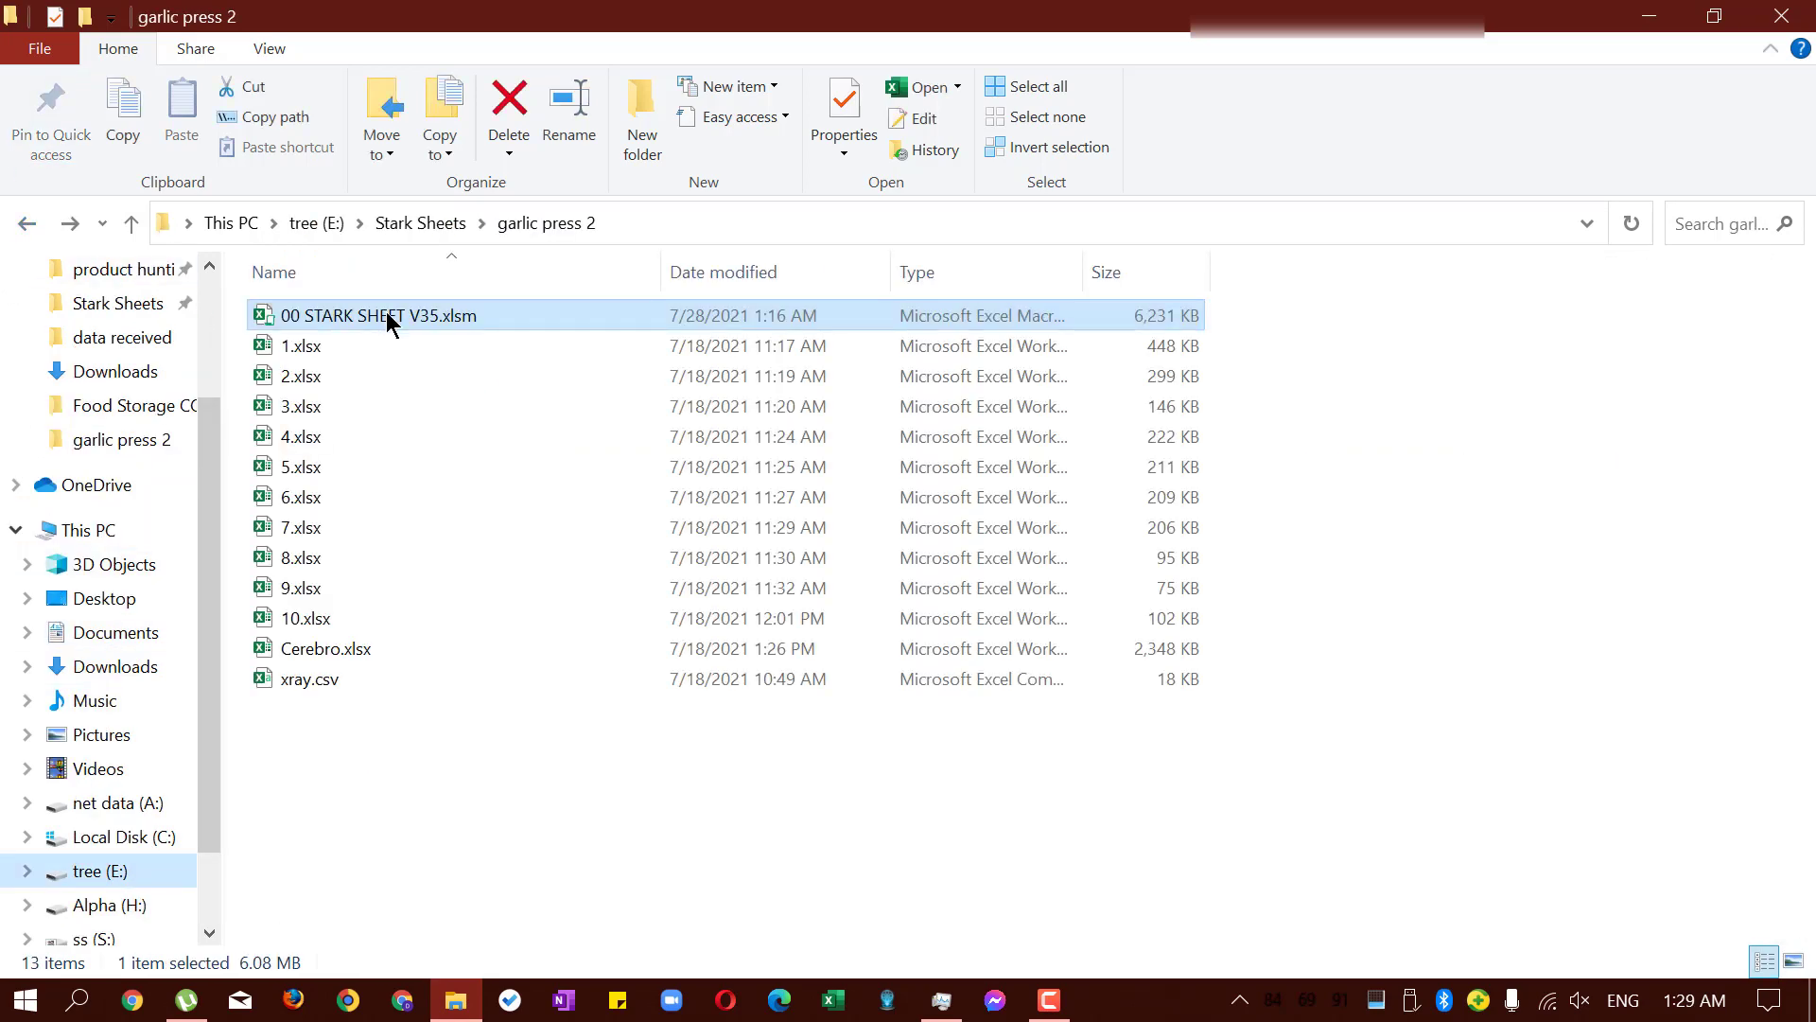
Open 00 STARK SHEET V35.xlsm and review the seller comparison and keyword ranking table on the Main Sheet.
double_click(473, 326)
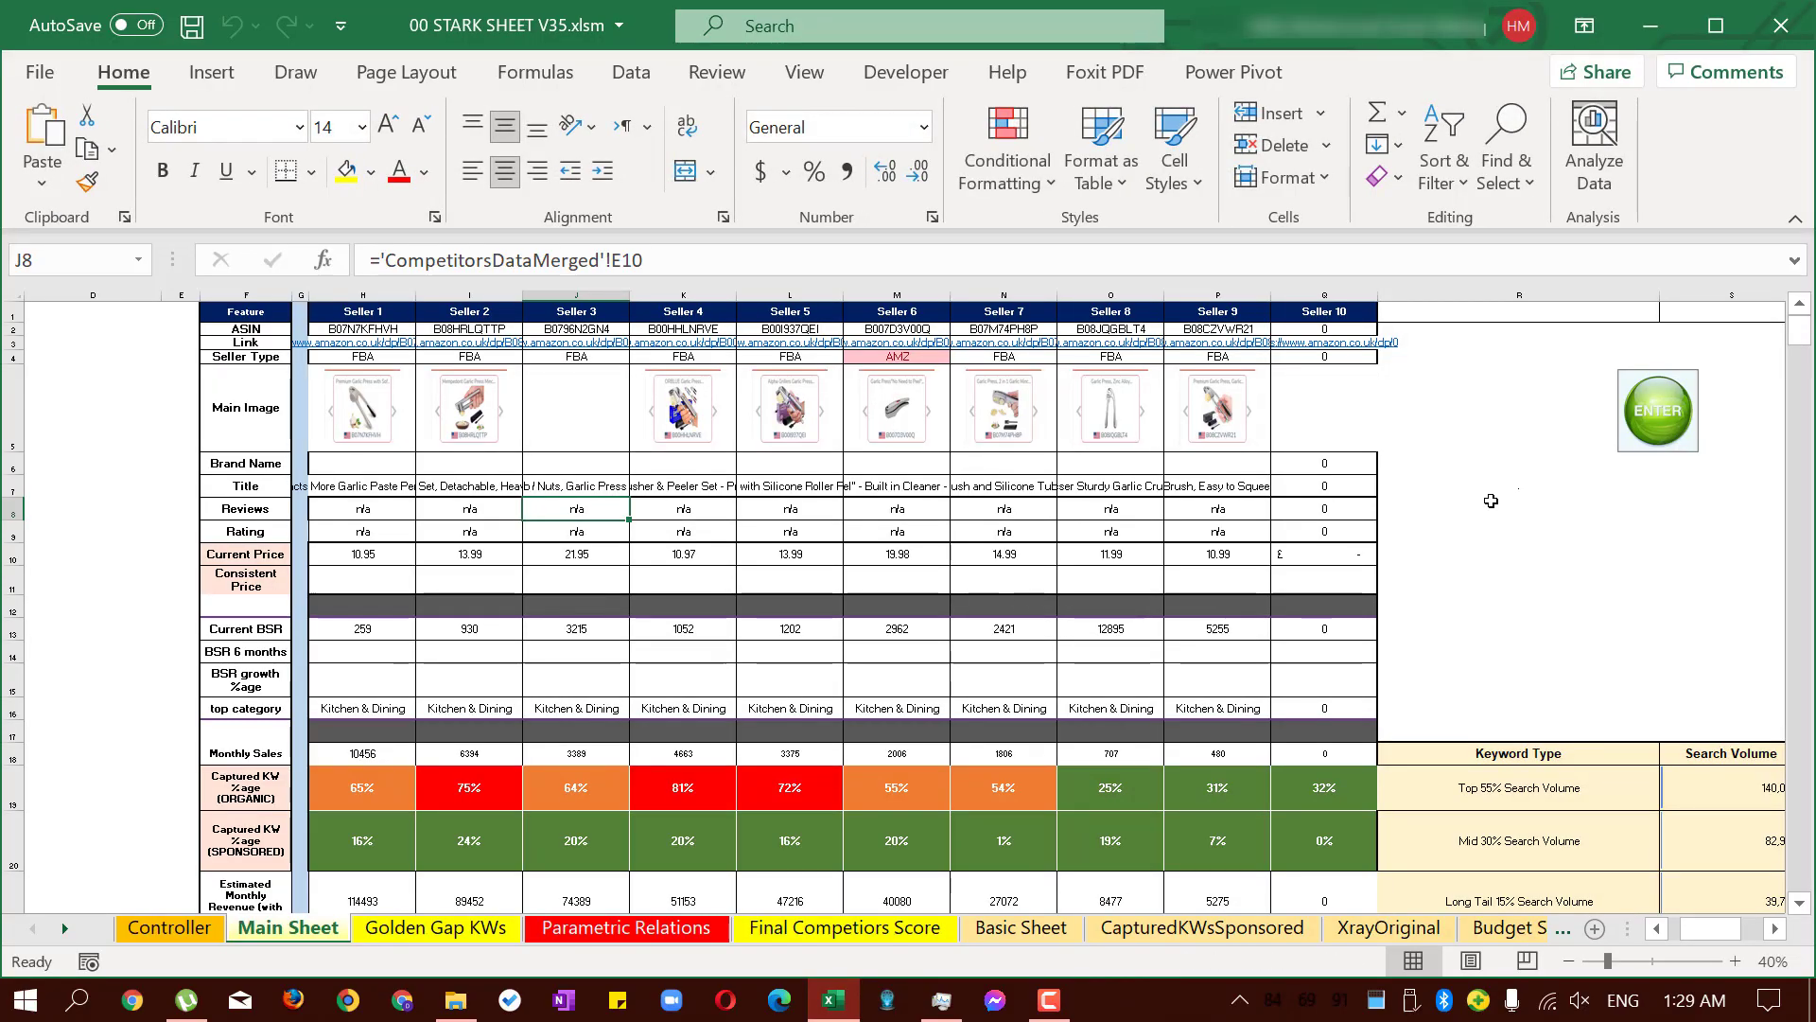
click(1230, 421)
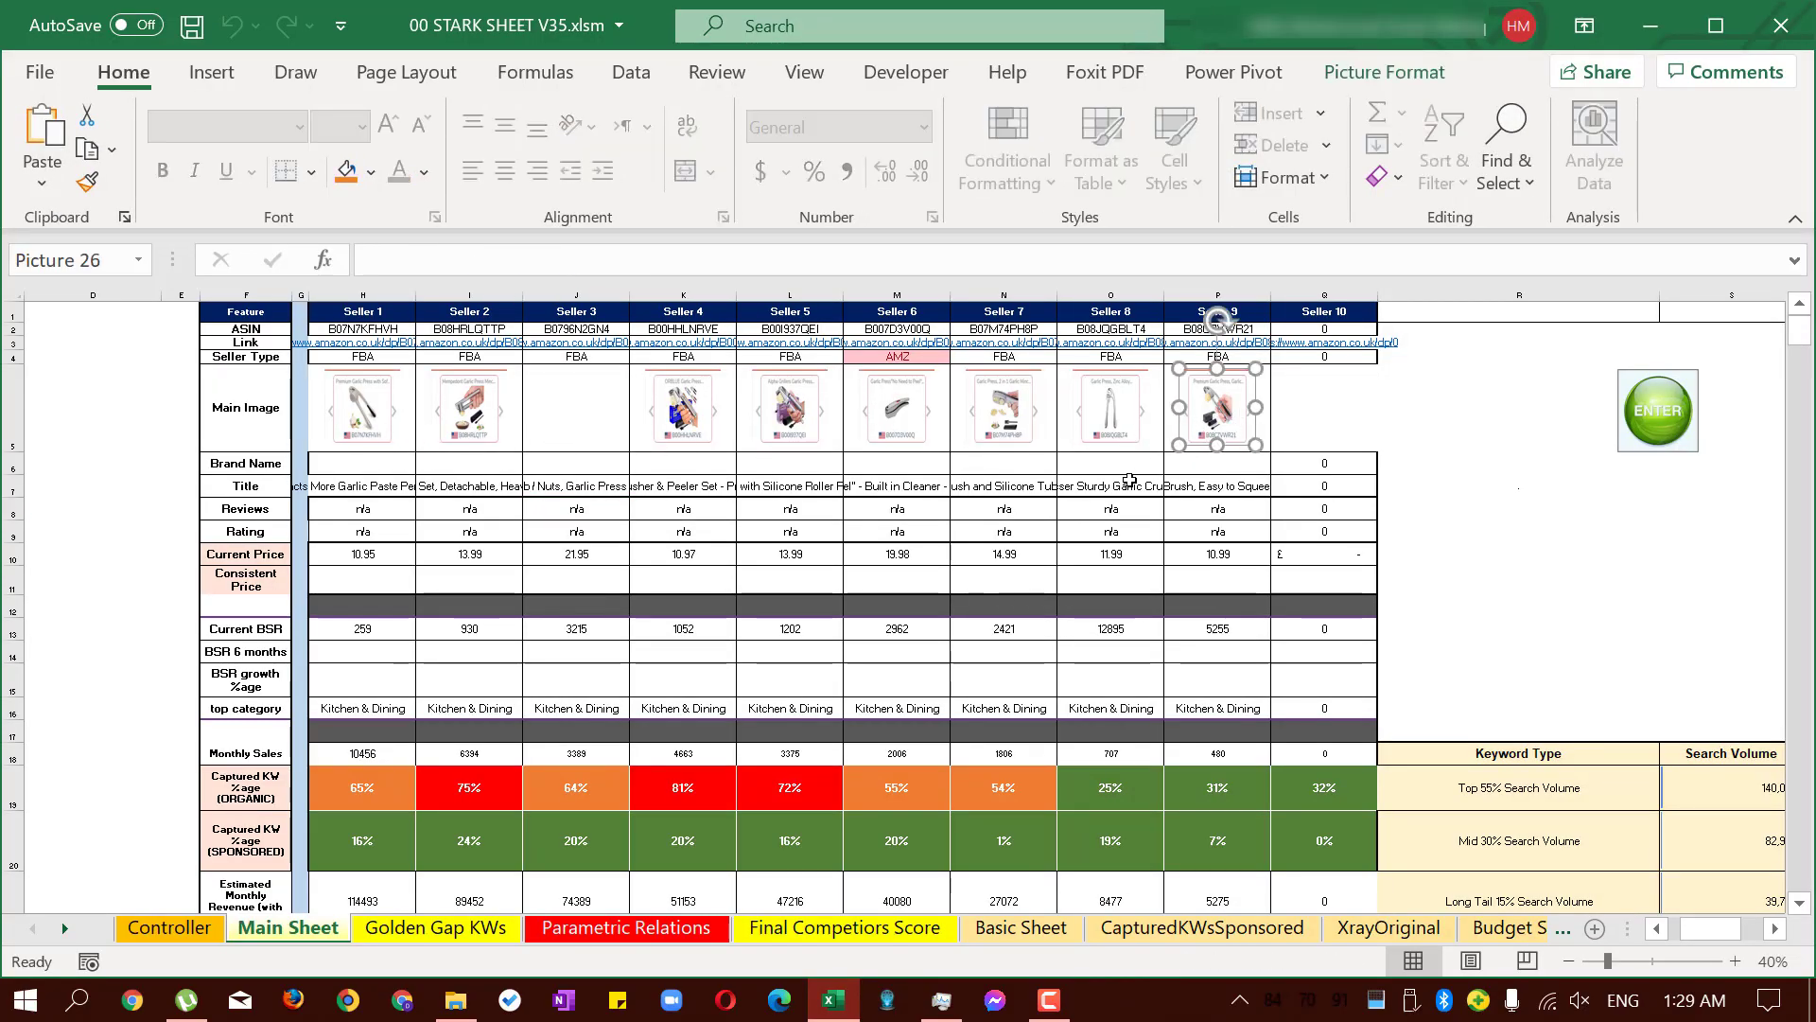
scroll(783, 561, down, 6)
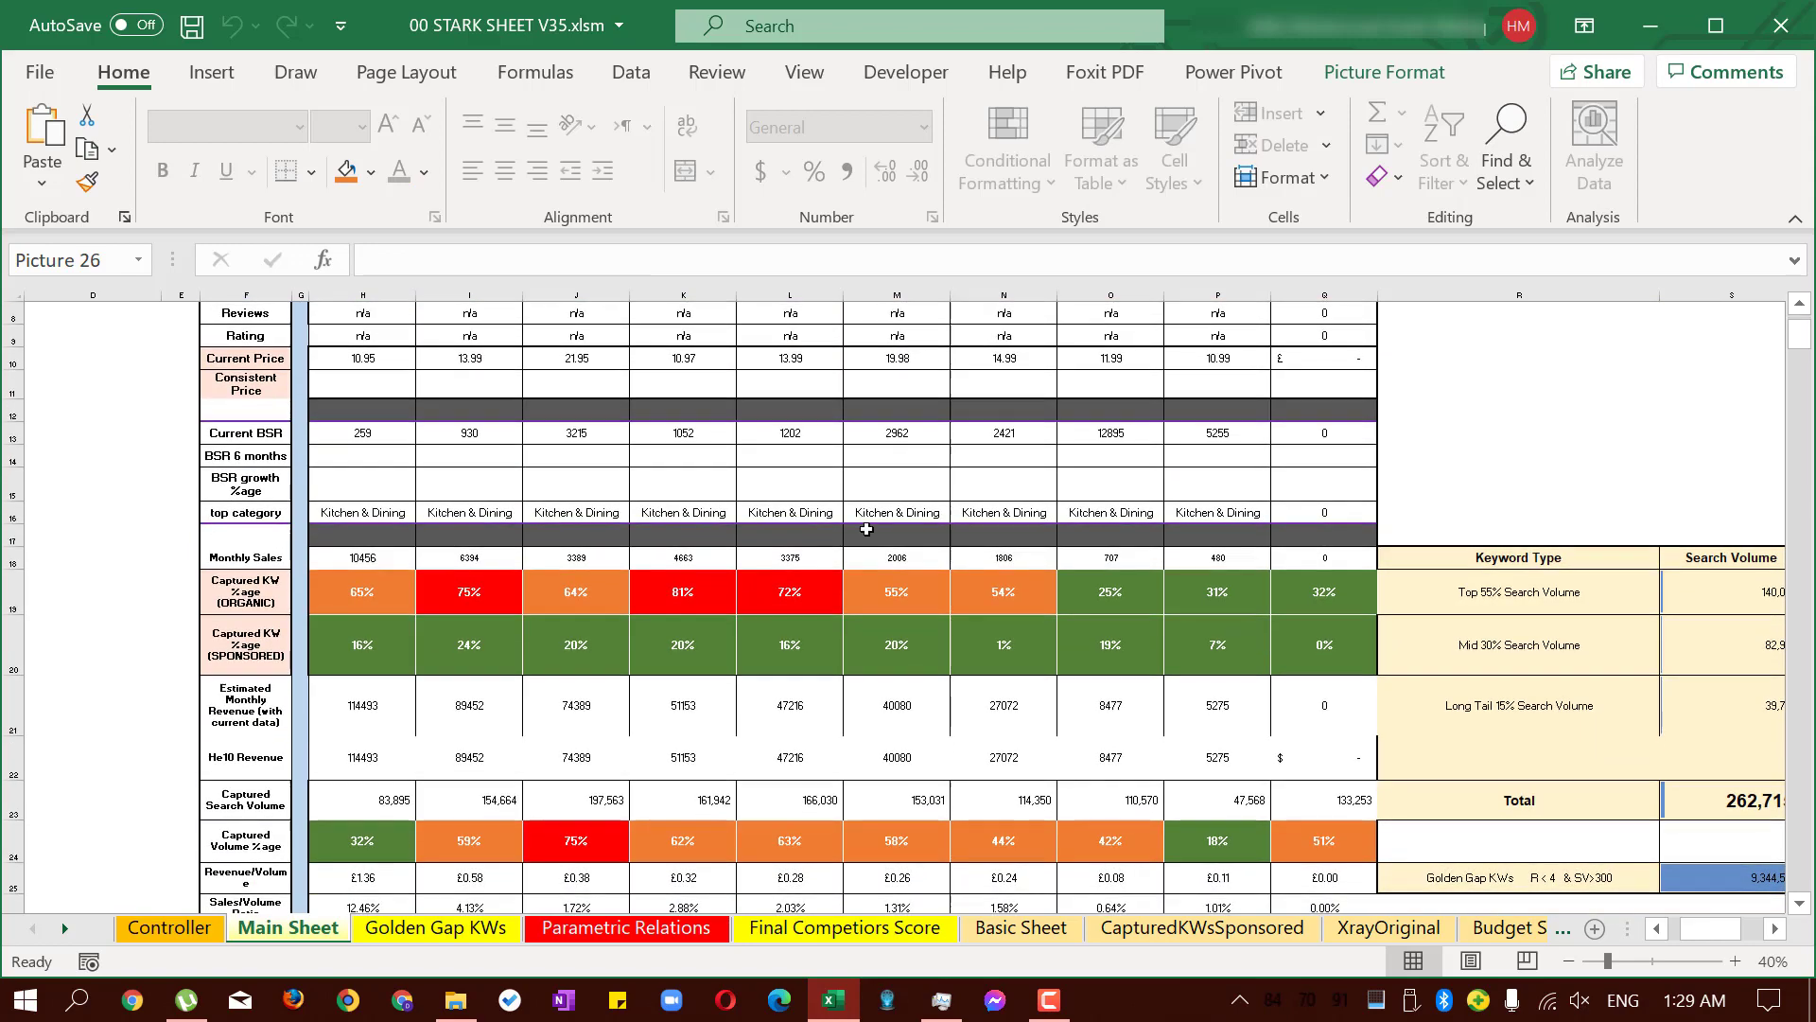
scroll(959, 558, down, 4)
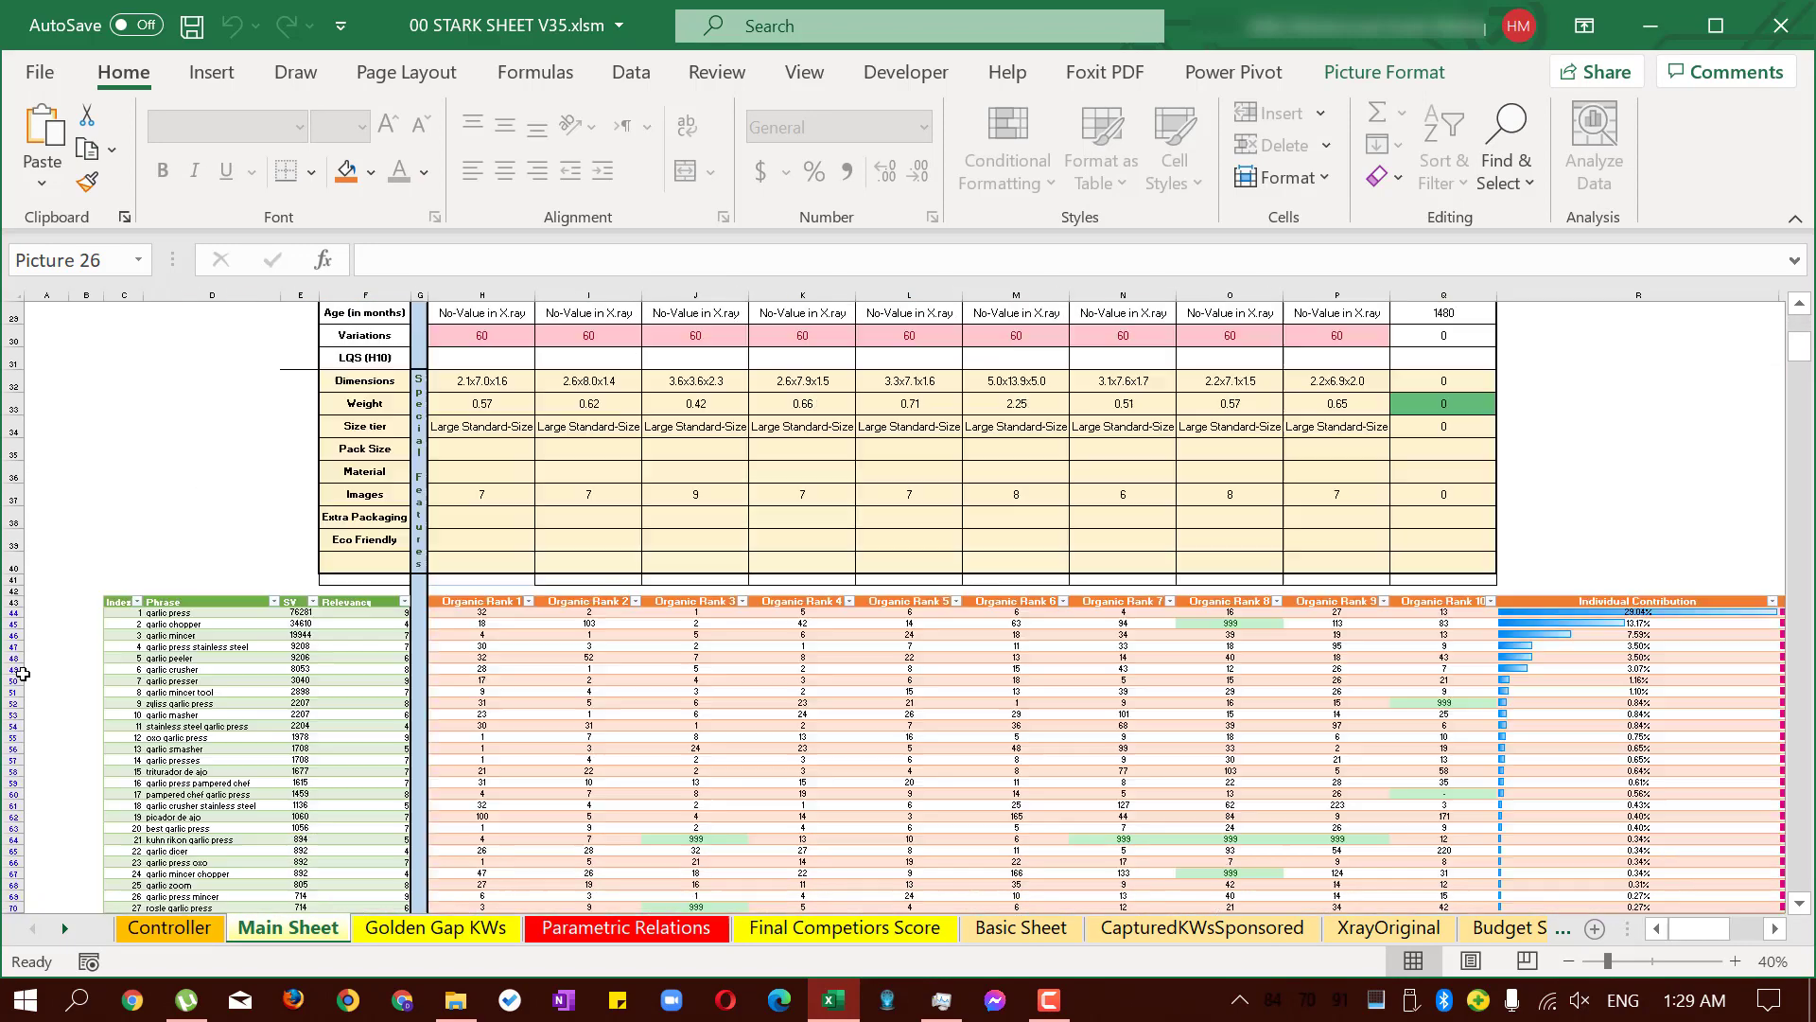
click(152, 659)
ctrl+scroll(187, 675, up, 1)
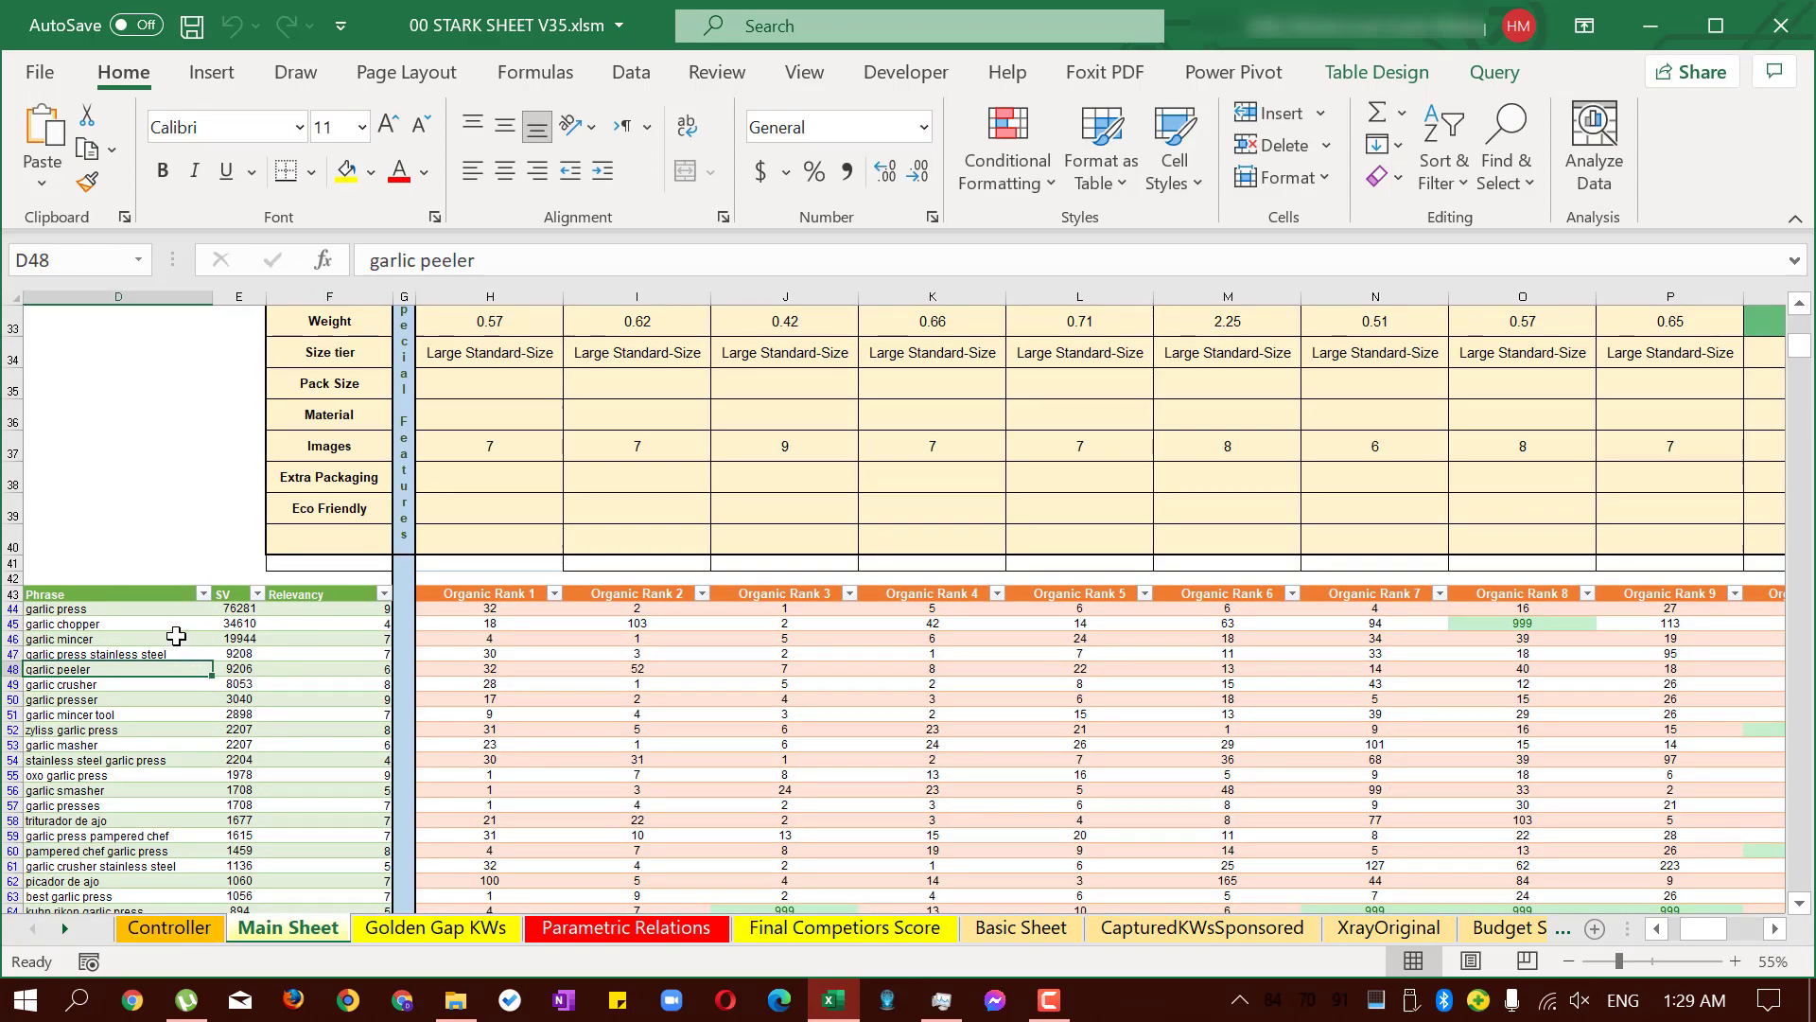
scroll(112, 637, down, 7)
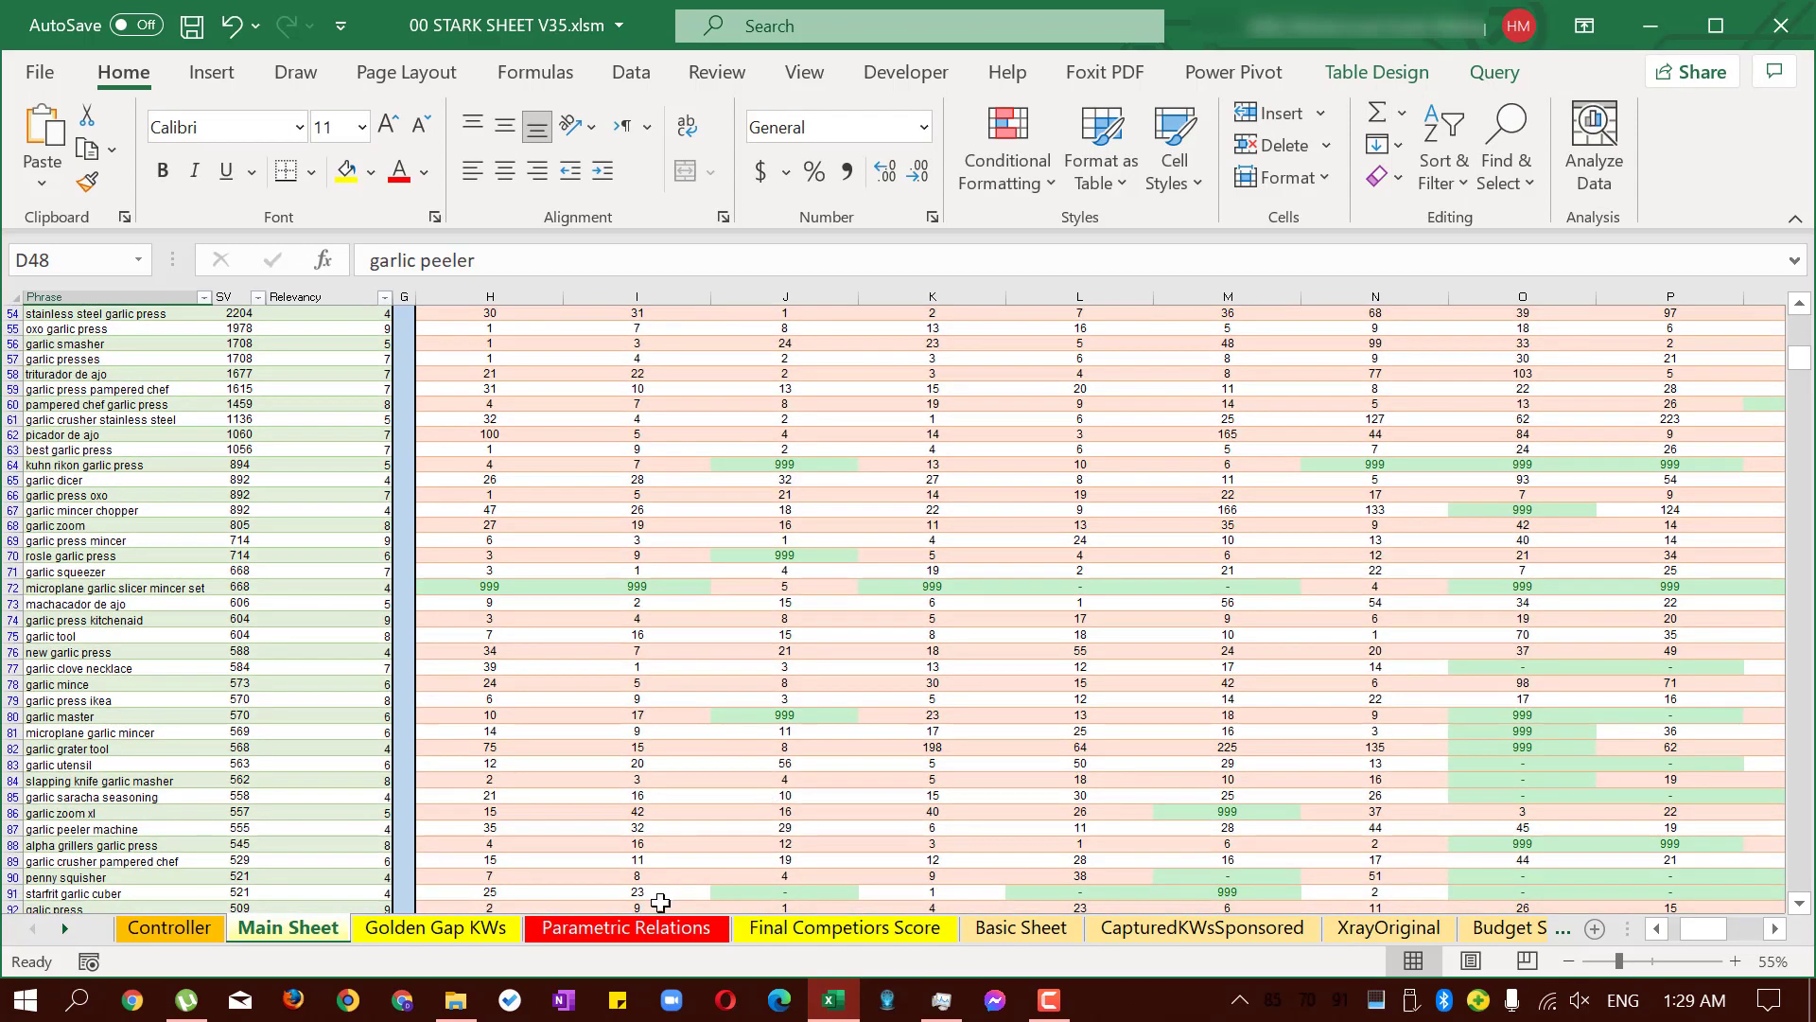
Review the gap keywords on the Golden Gap KWs sheet and the per-seller keyword tables on the Basic Sheet.
click(445, 929)
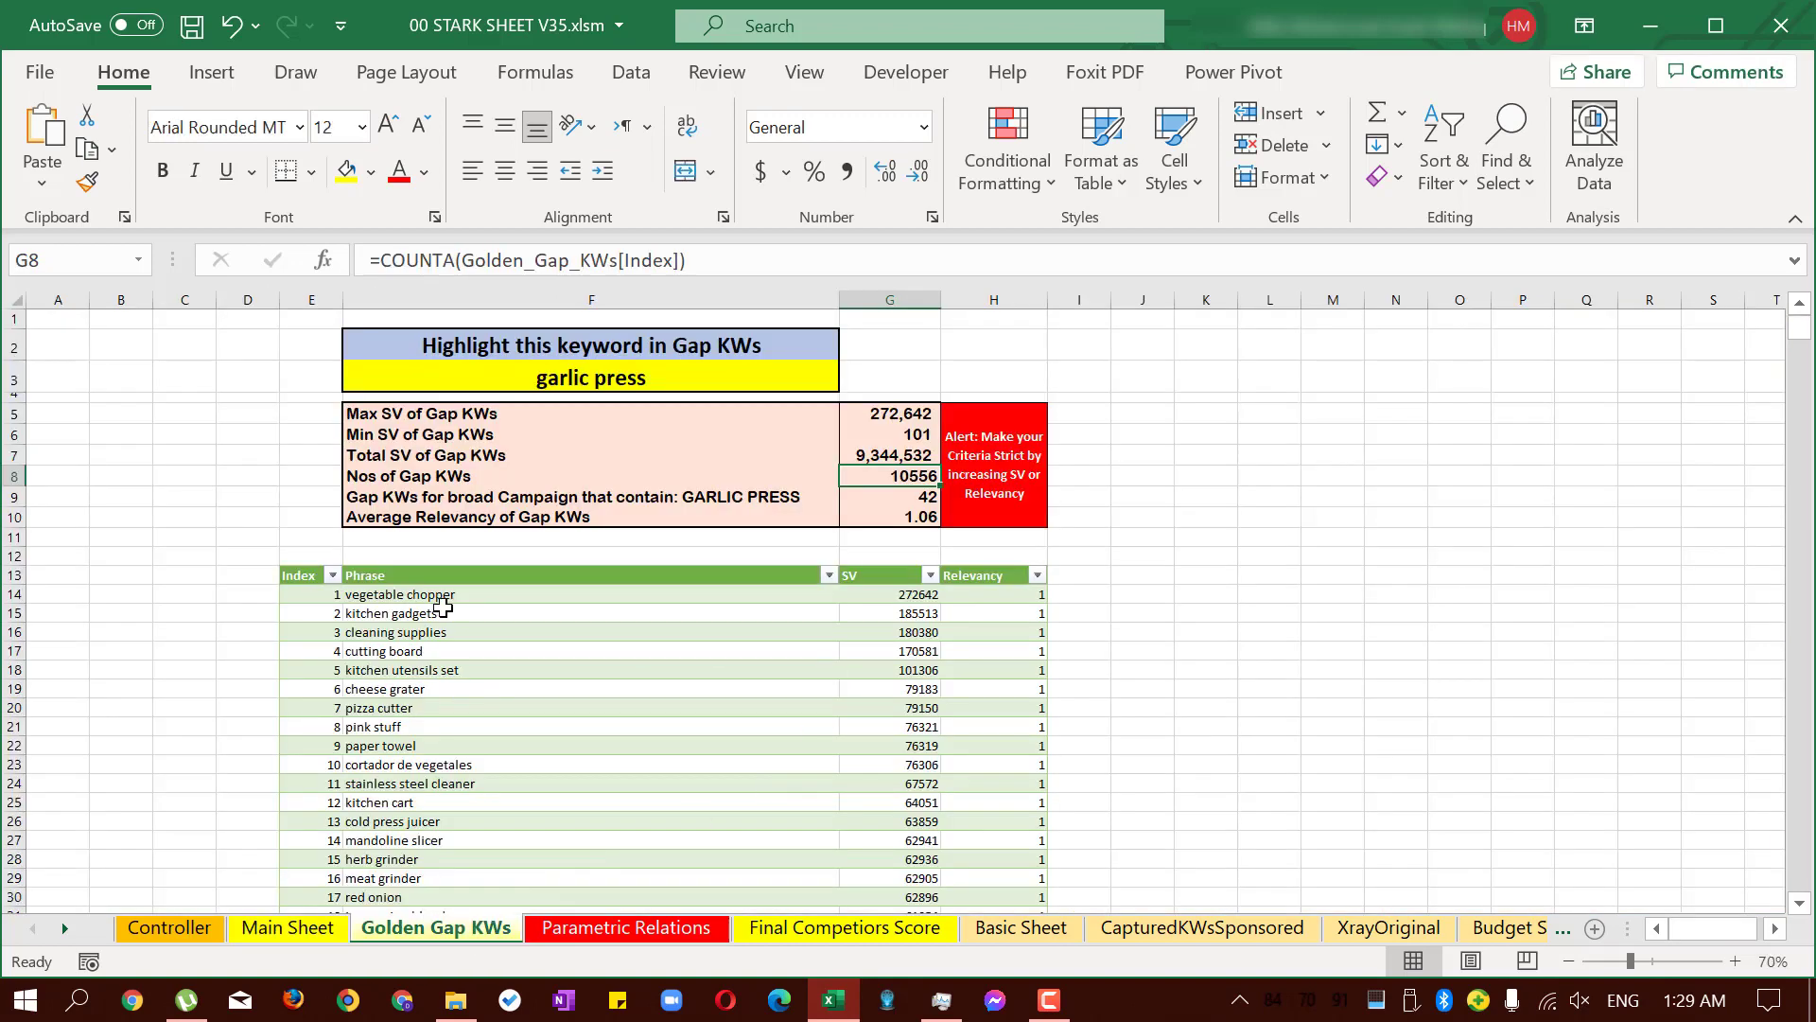
scroll(543, 681, down, 3)
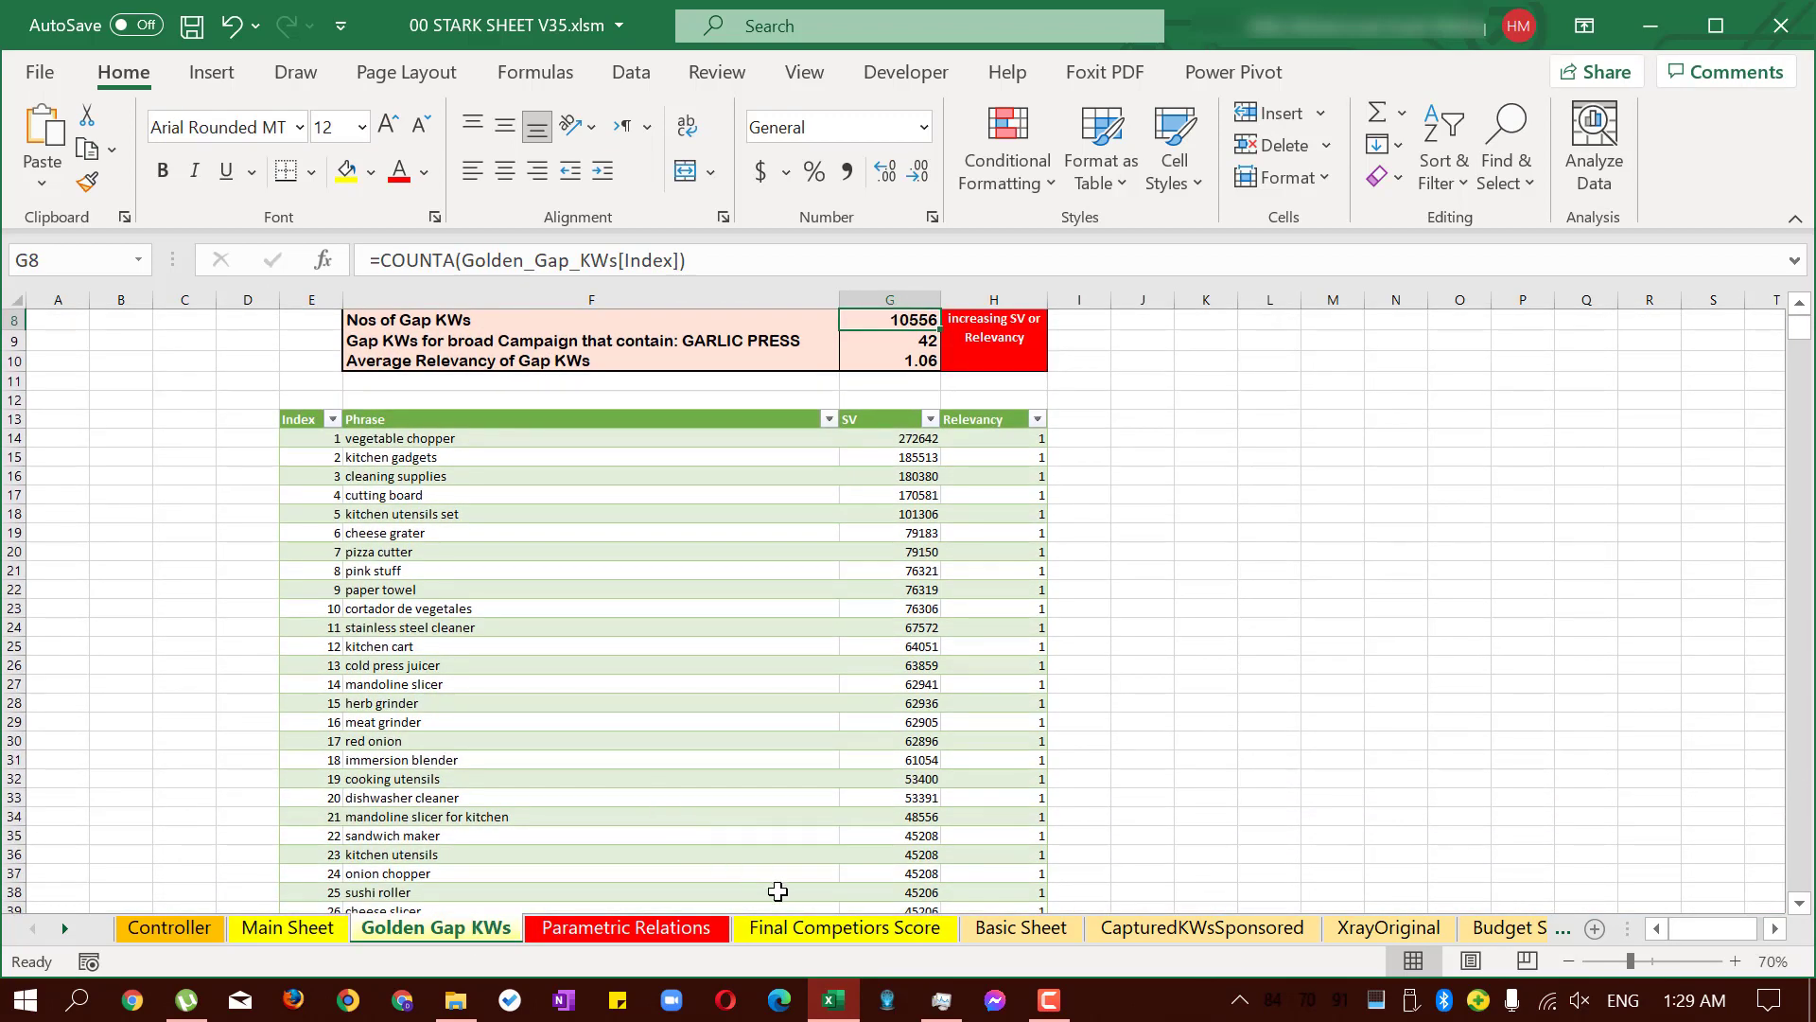
click(1021, 927)
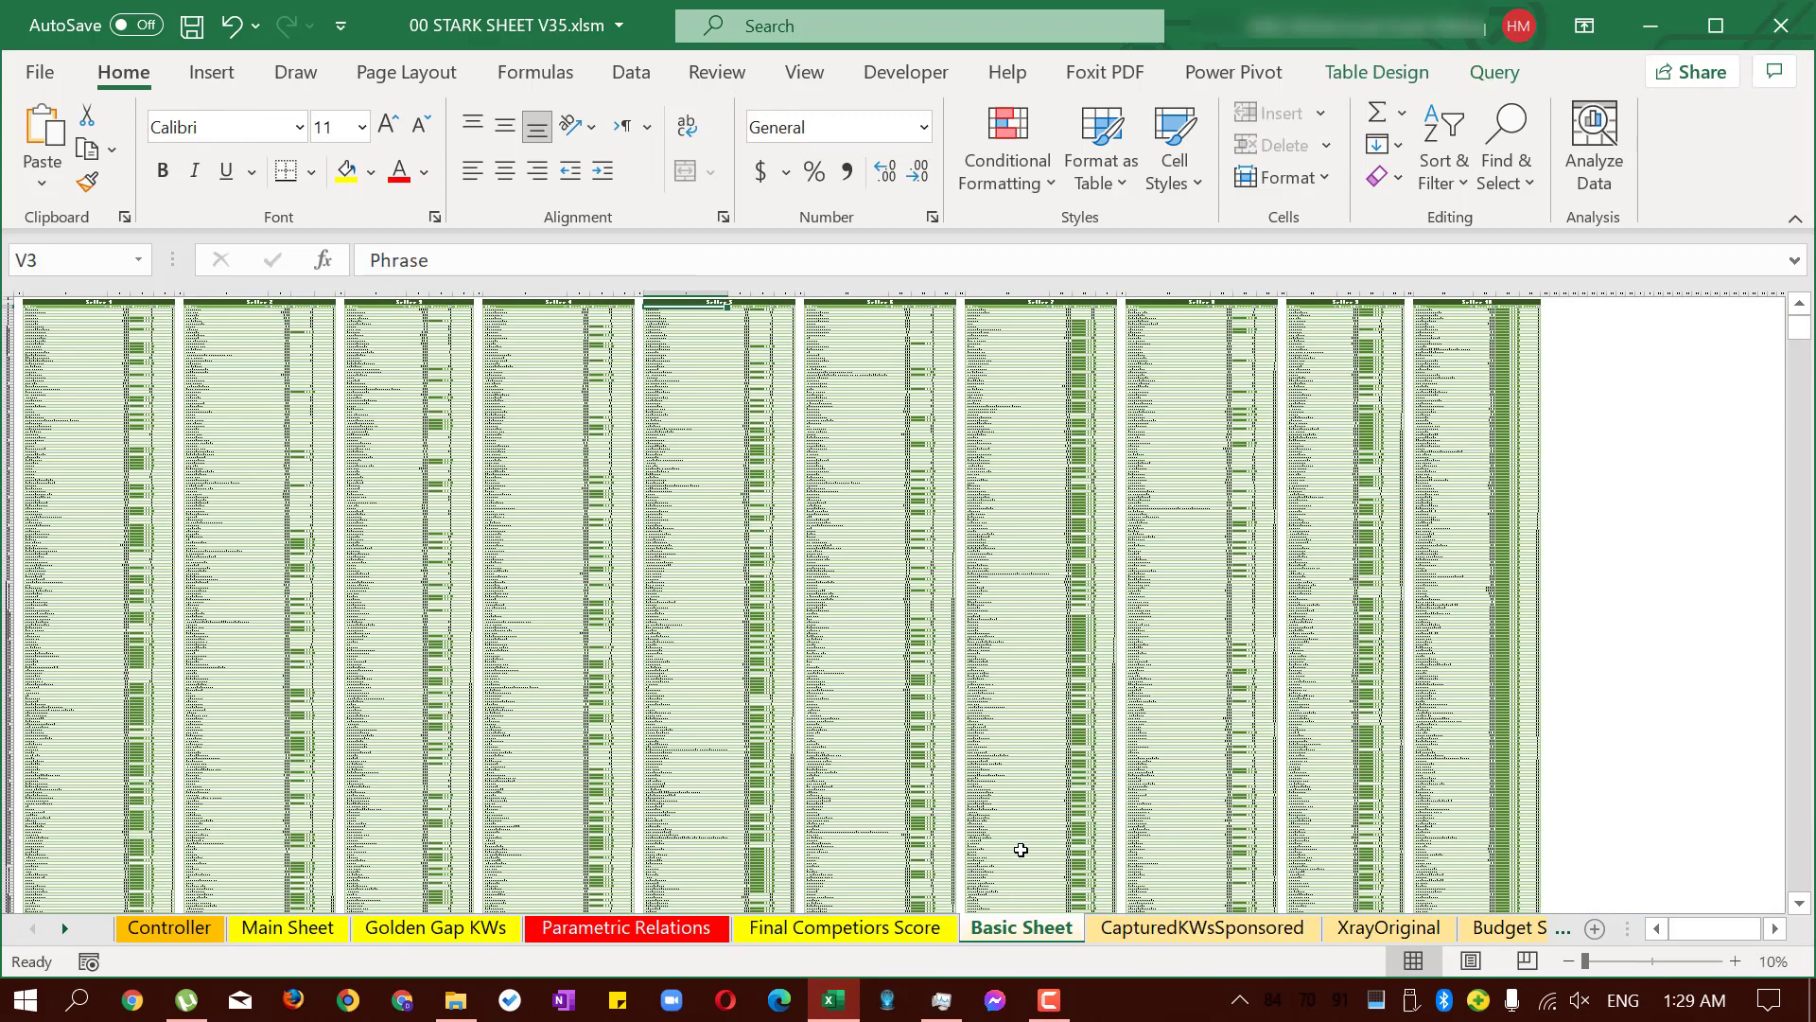
click(991, 537)
ctrl+scroll(1008, 522, up, 3)
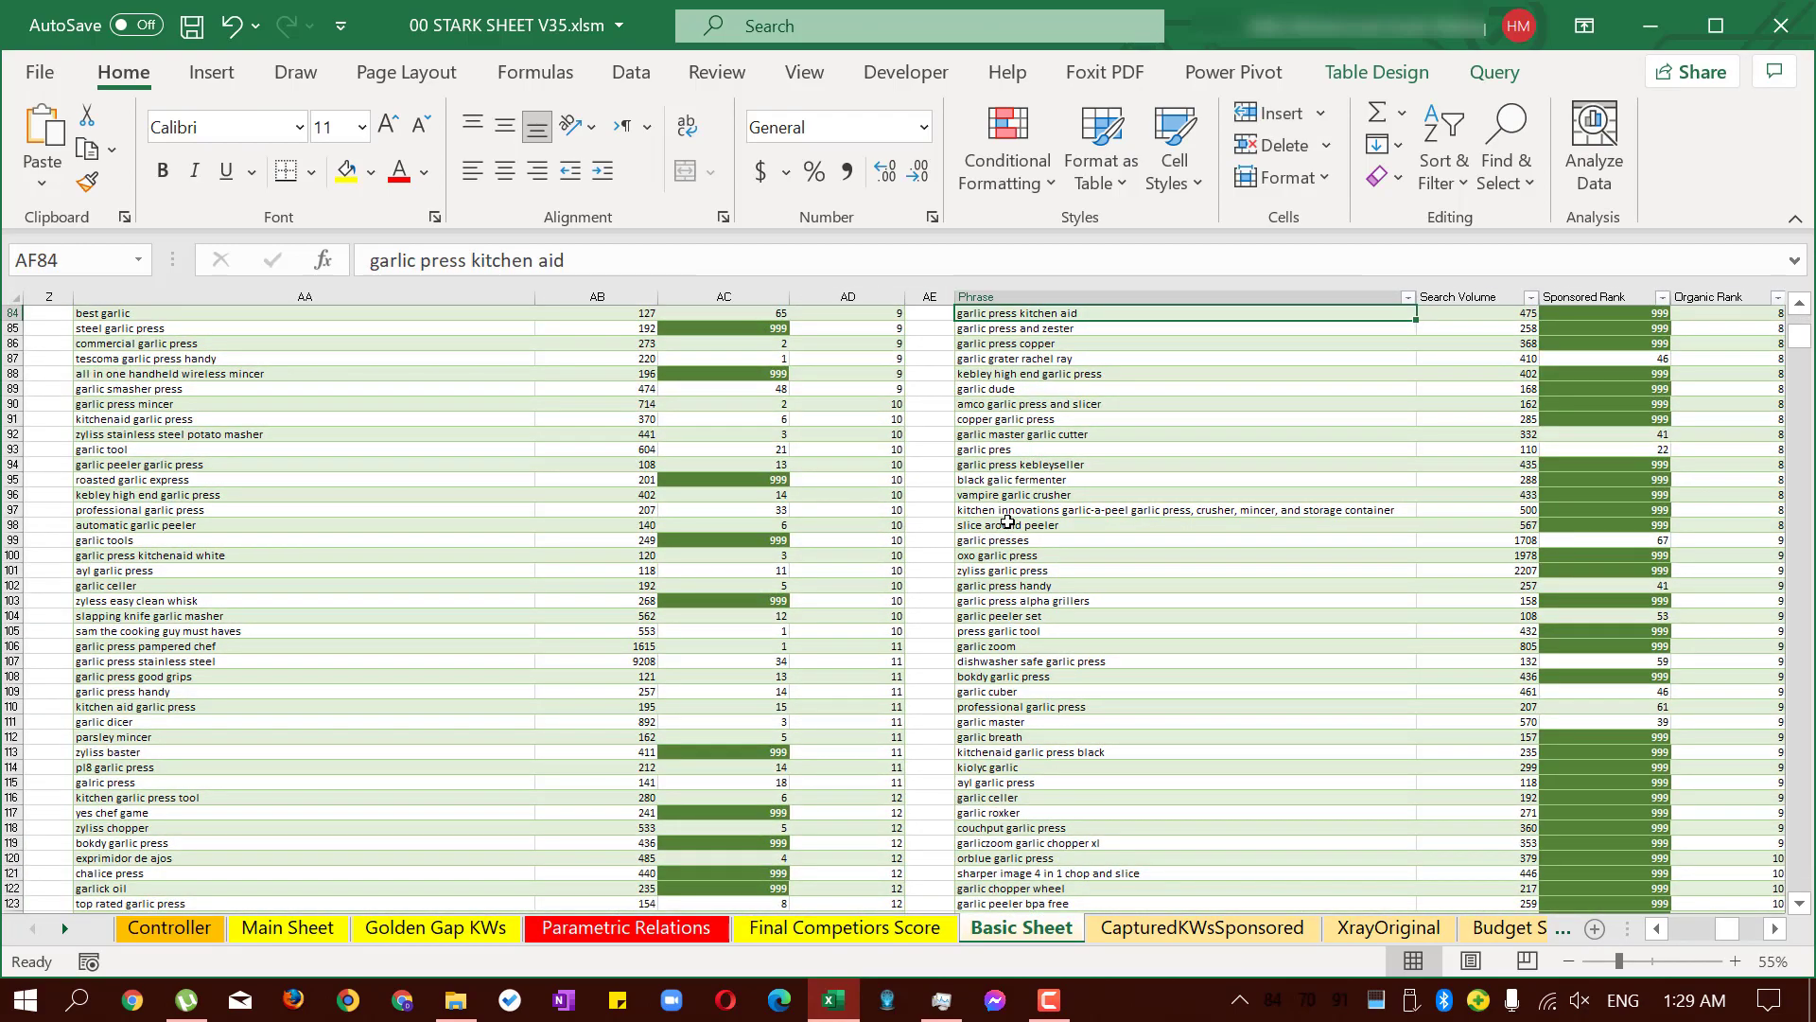
ctrl+scroll(1000, 518, down, 5)
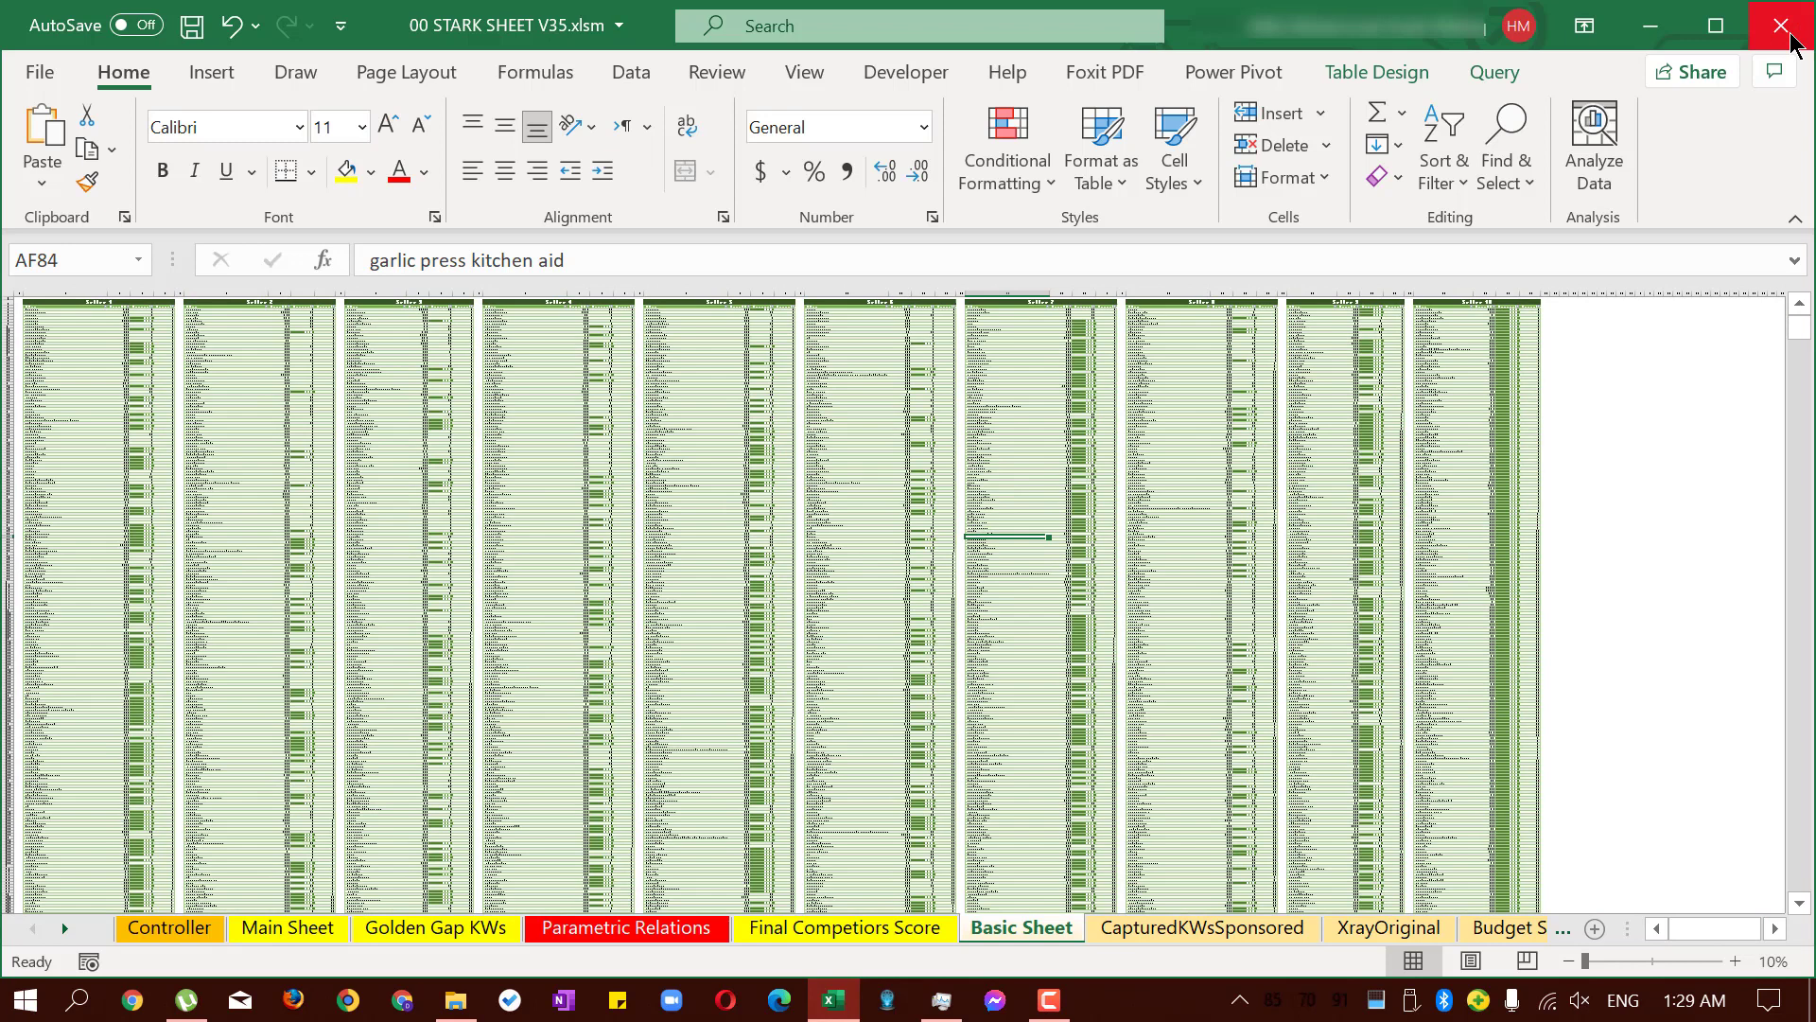
Close the workbook without saving its changes and open the Food Storage CONTAINERS folder in Stark Sheets.
click(1790, 36)
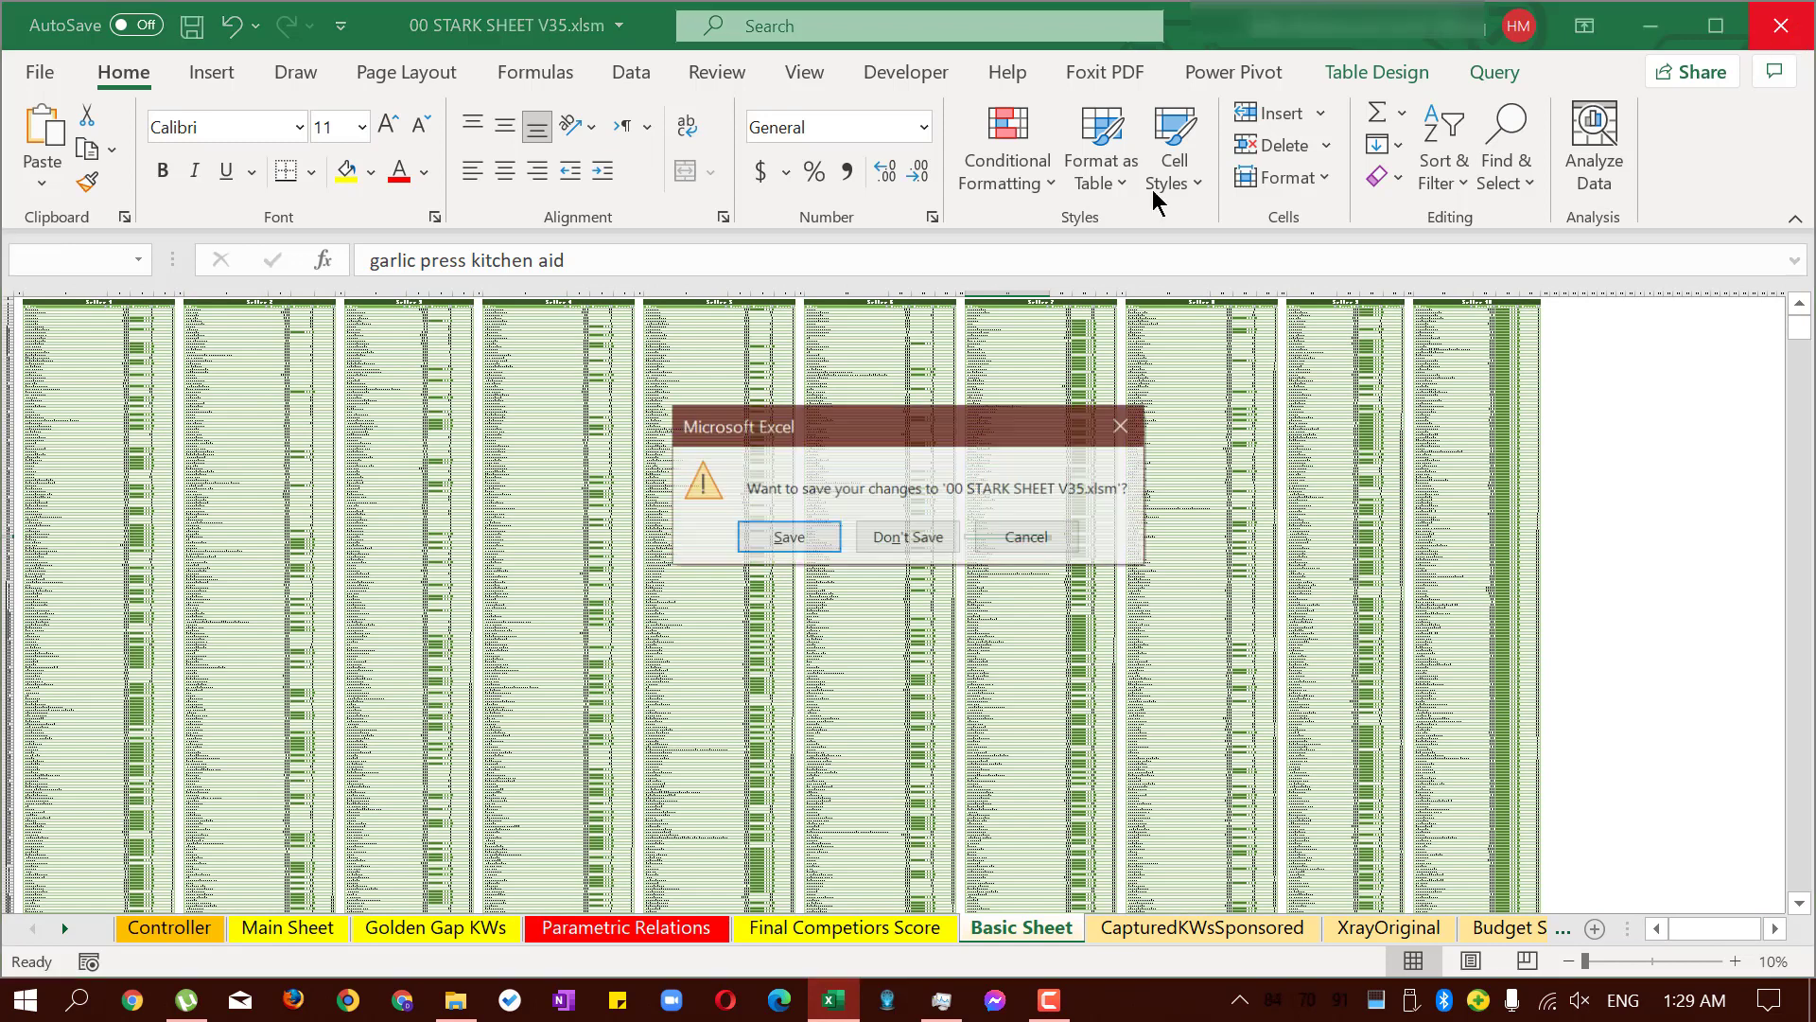
click(900, 535)
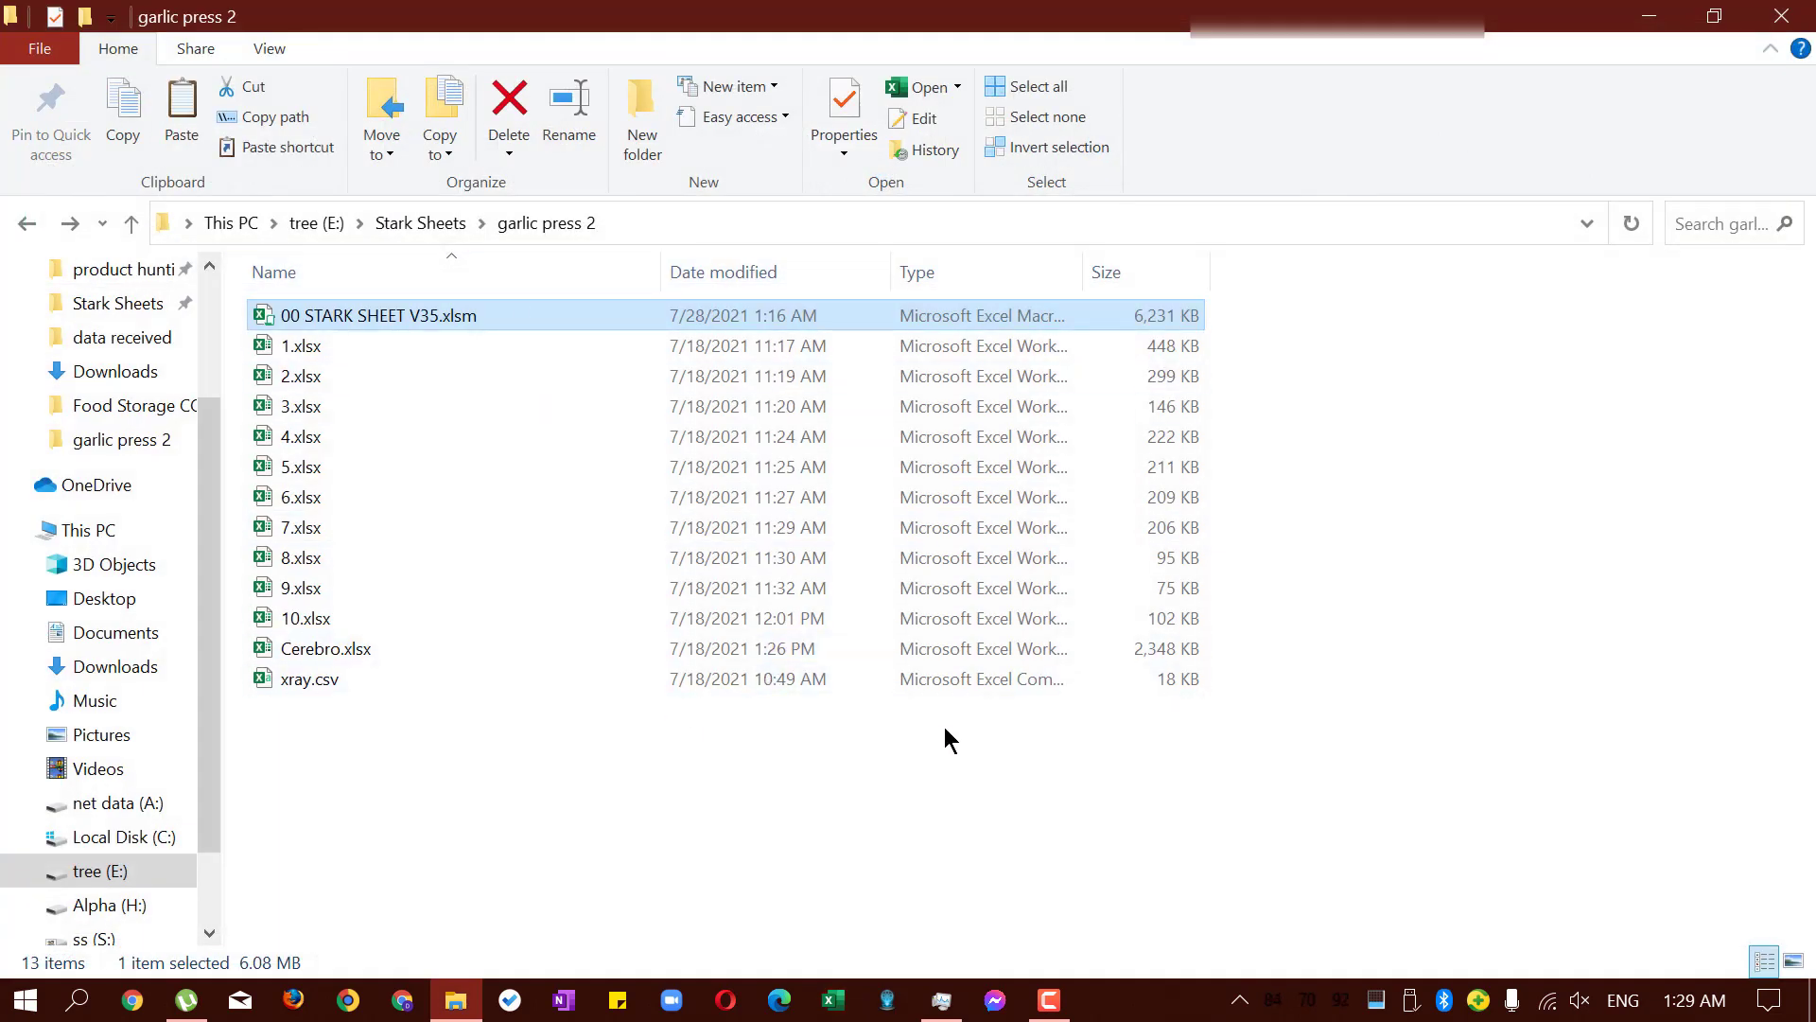
click(393, 231)
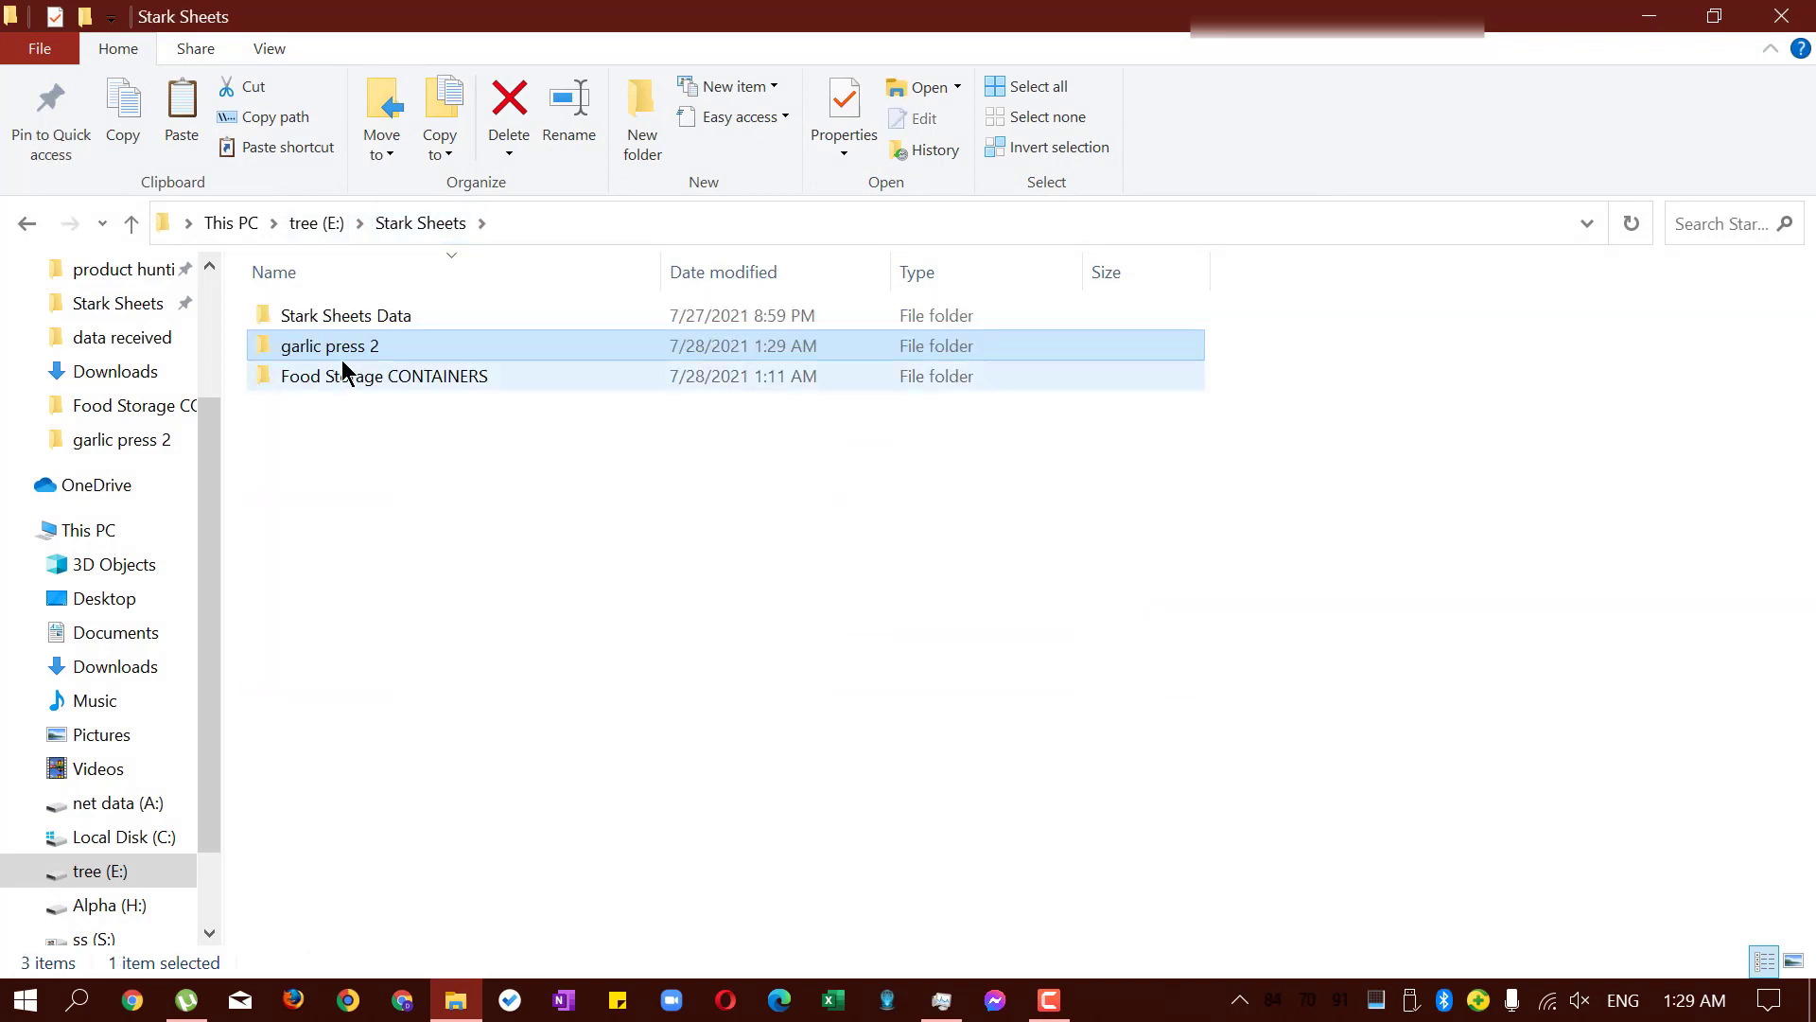
click(389, 378)
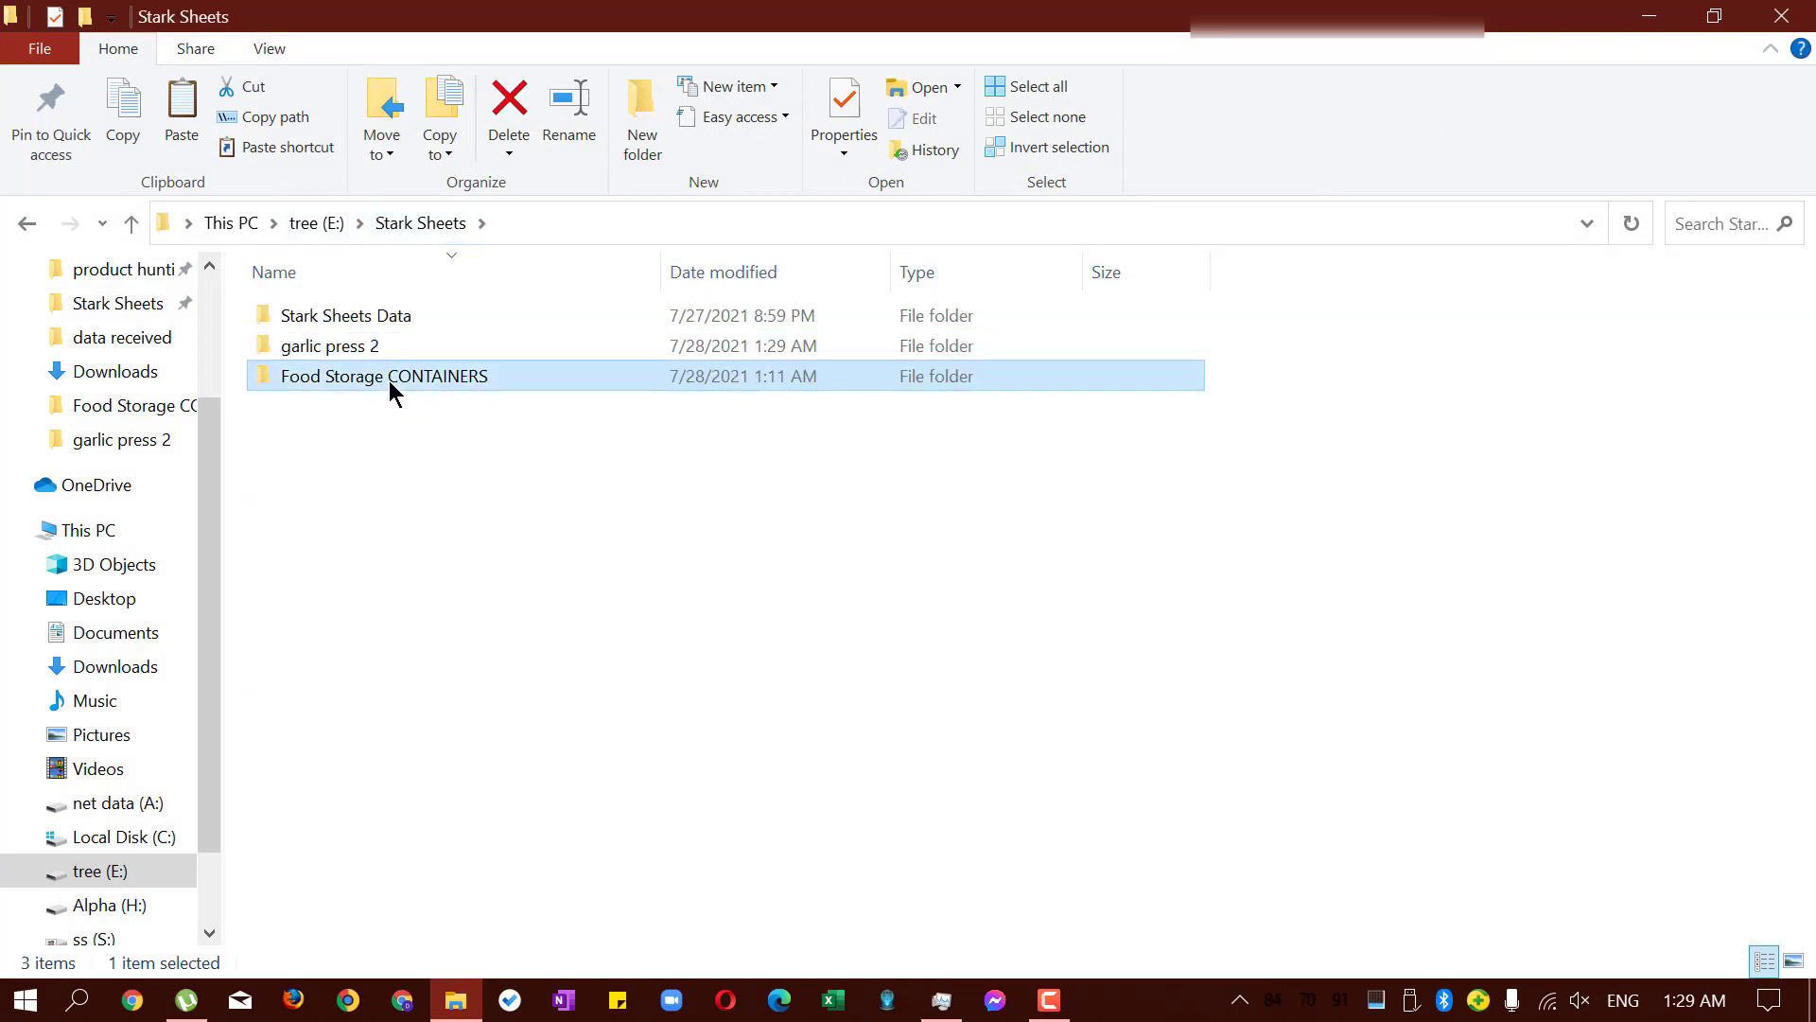
double_click(383, 379)
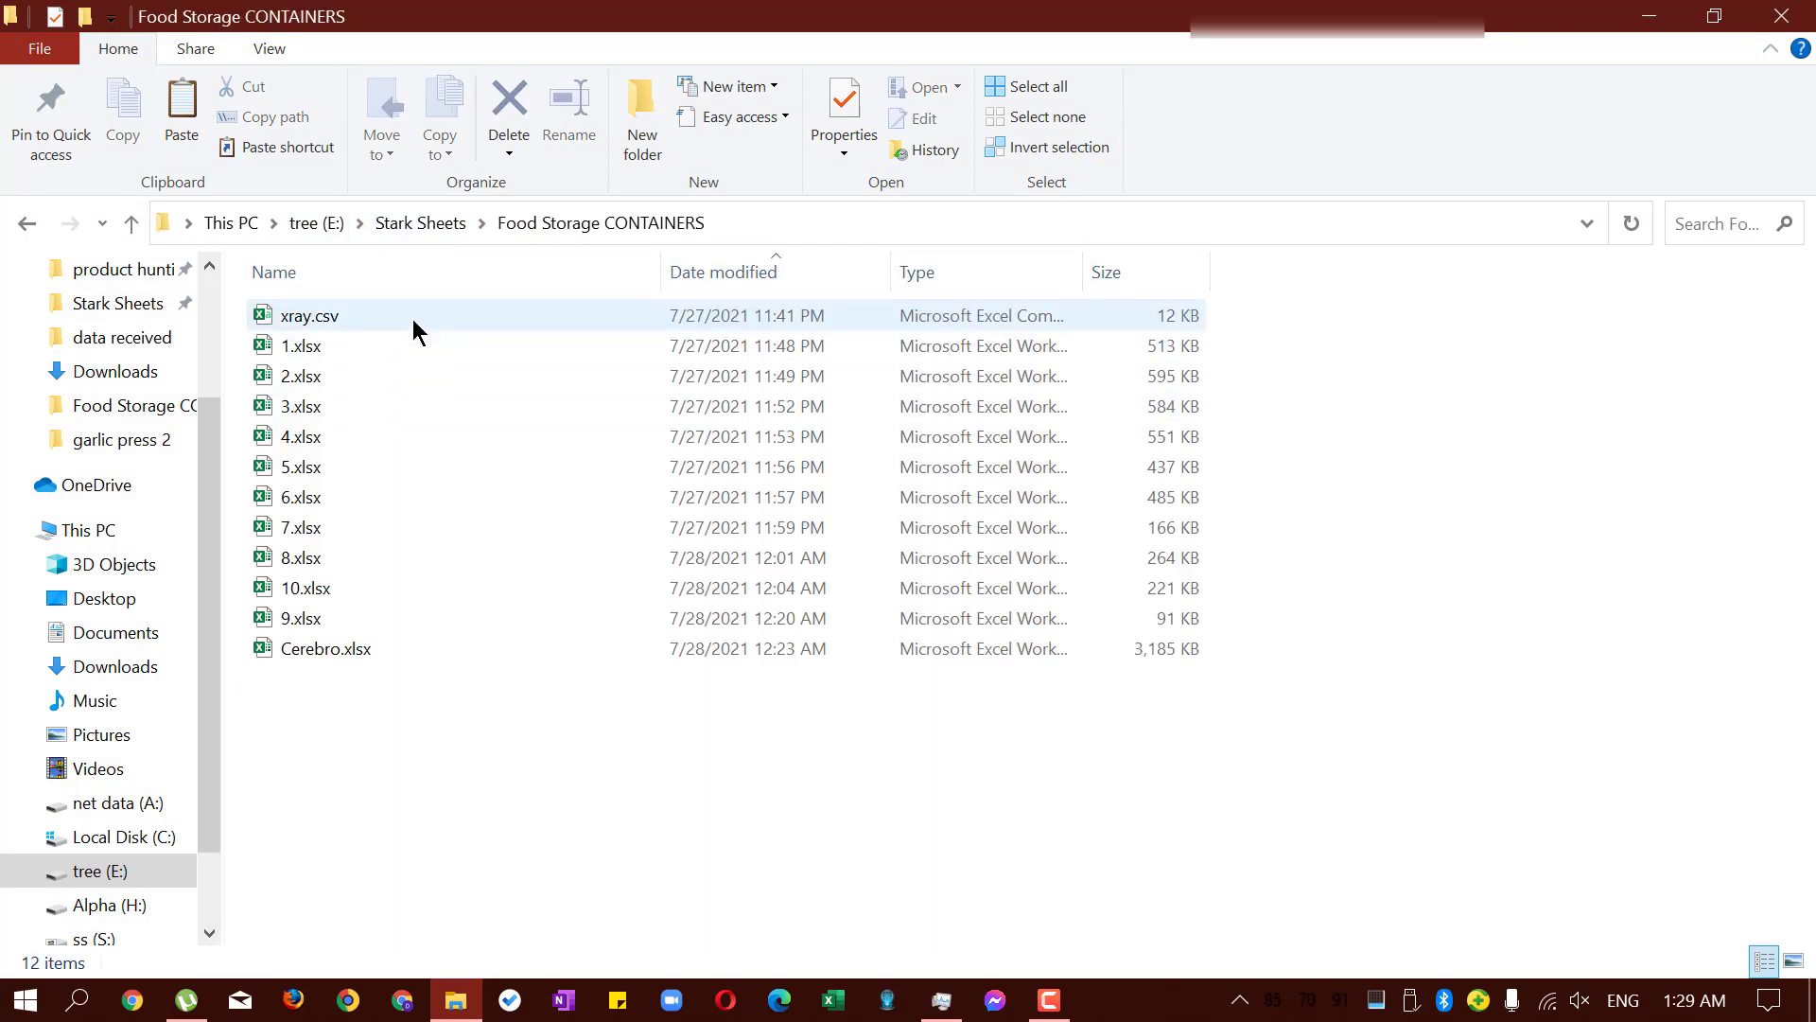
Check that the Food Storage CONTAINERS folder holds the workbooks 1.xlsx to 10.xlsx and Cerebro.xlsx.
click(367, 364)
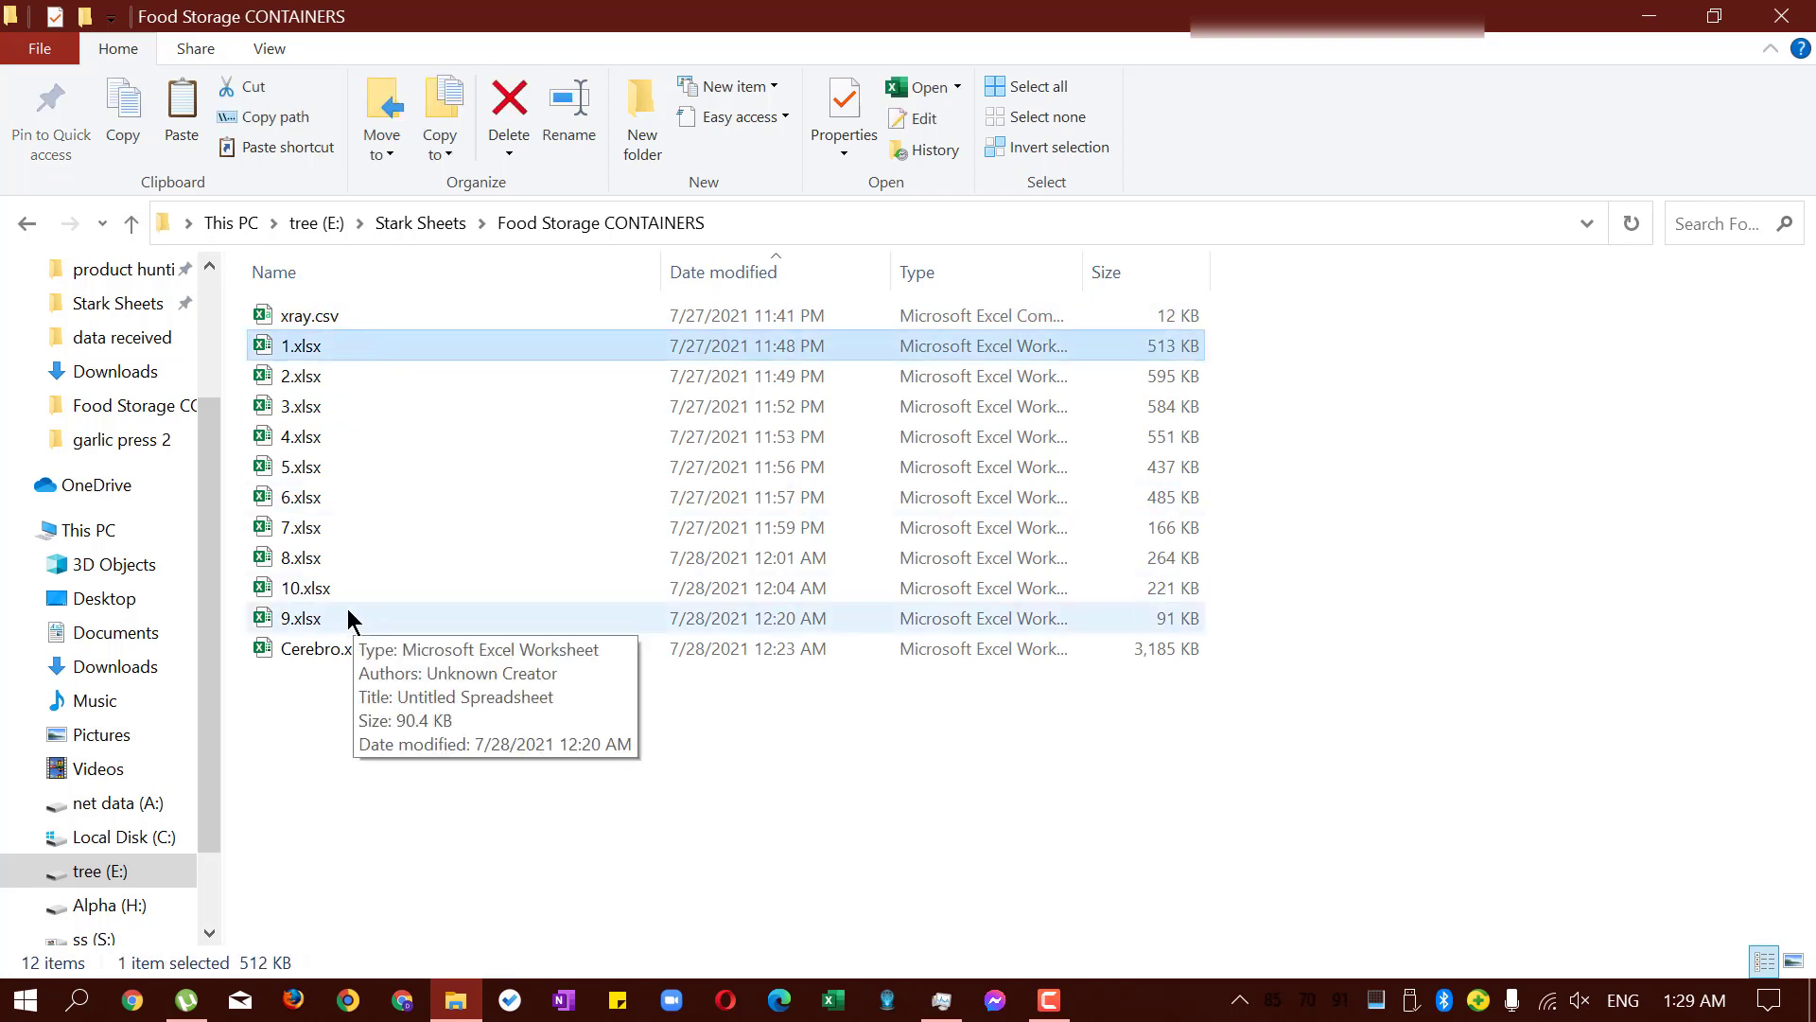
shift+click(352, 619)
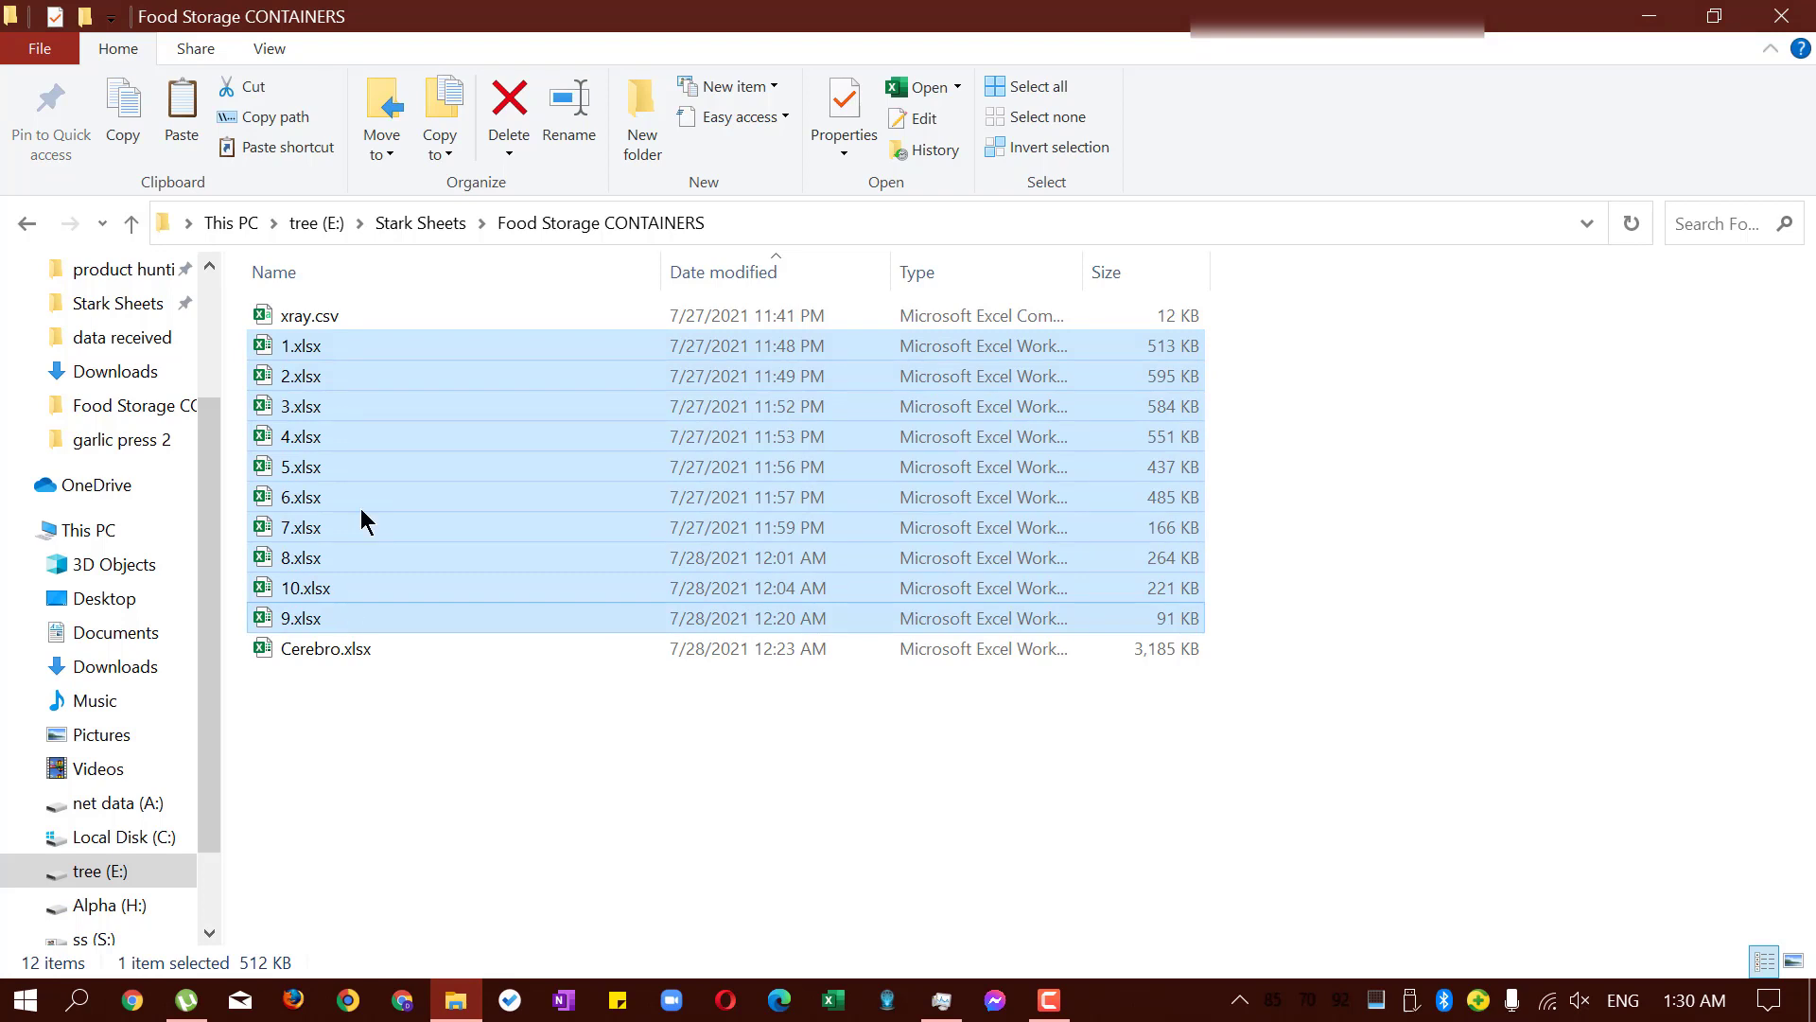
click(436, 649)
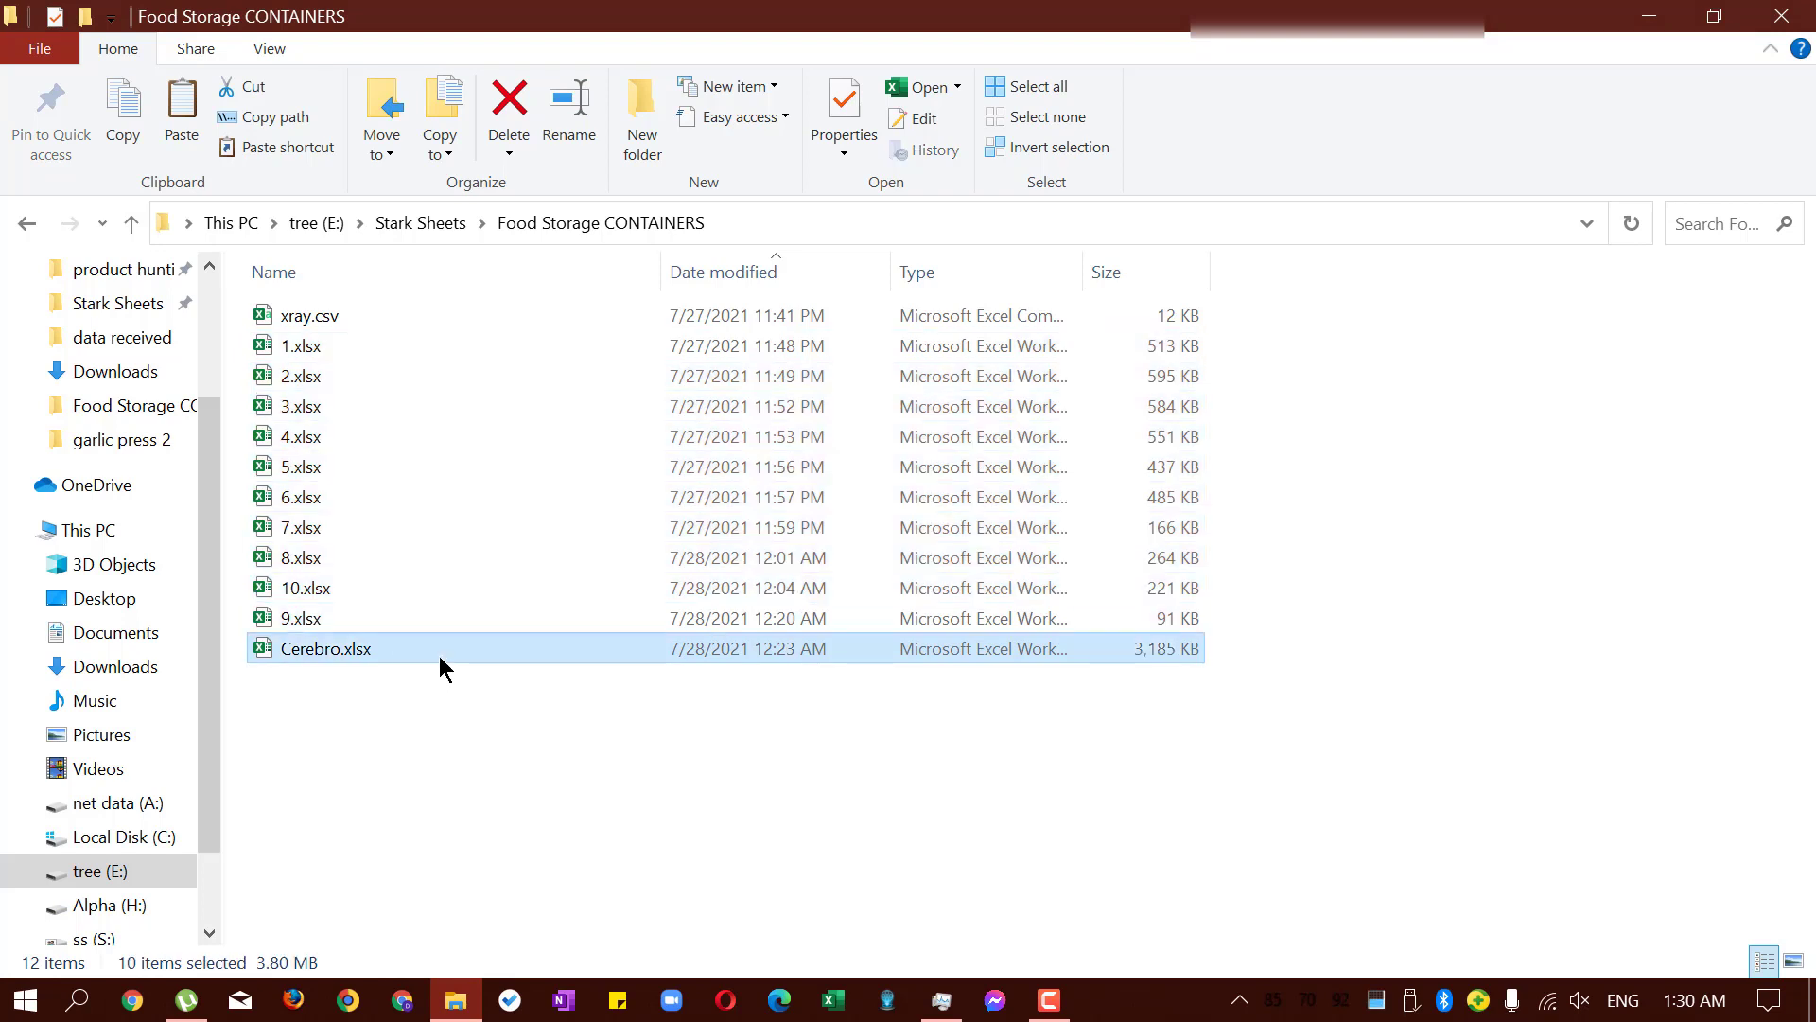
Check the product pictures saved in the Documents folder, and return to the Food Storage CONTAINERS folder.
click(380, 315)
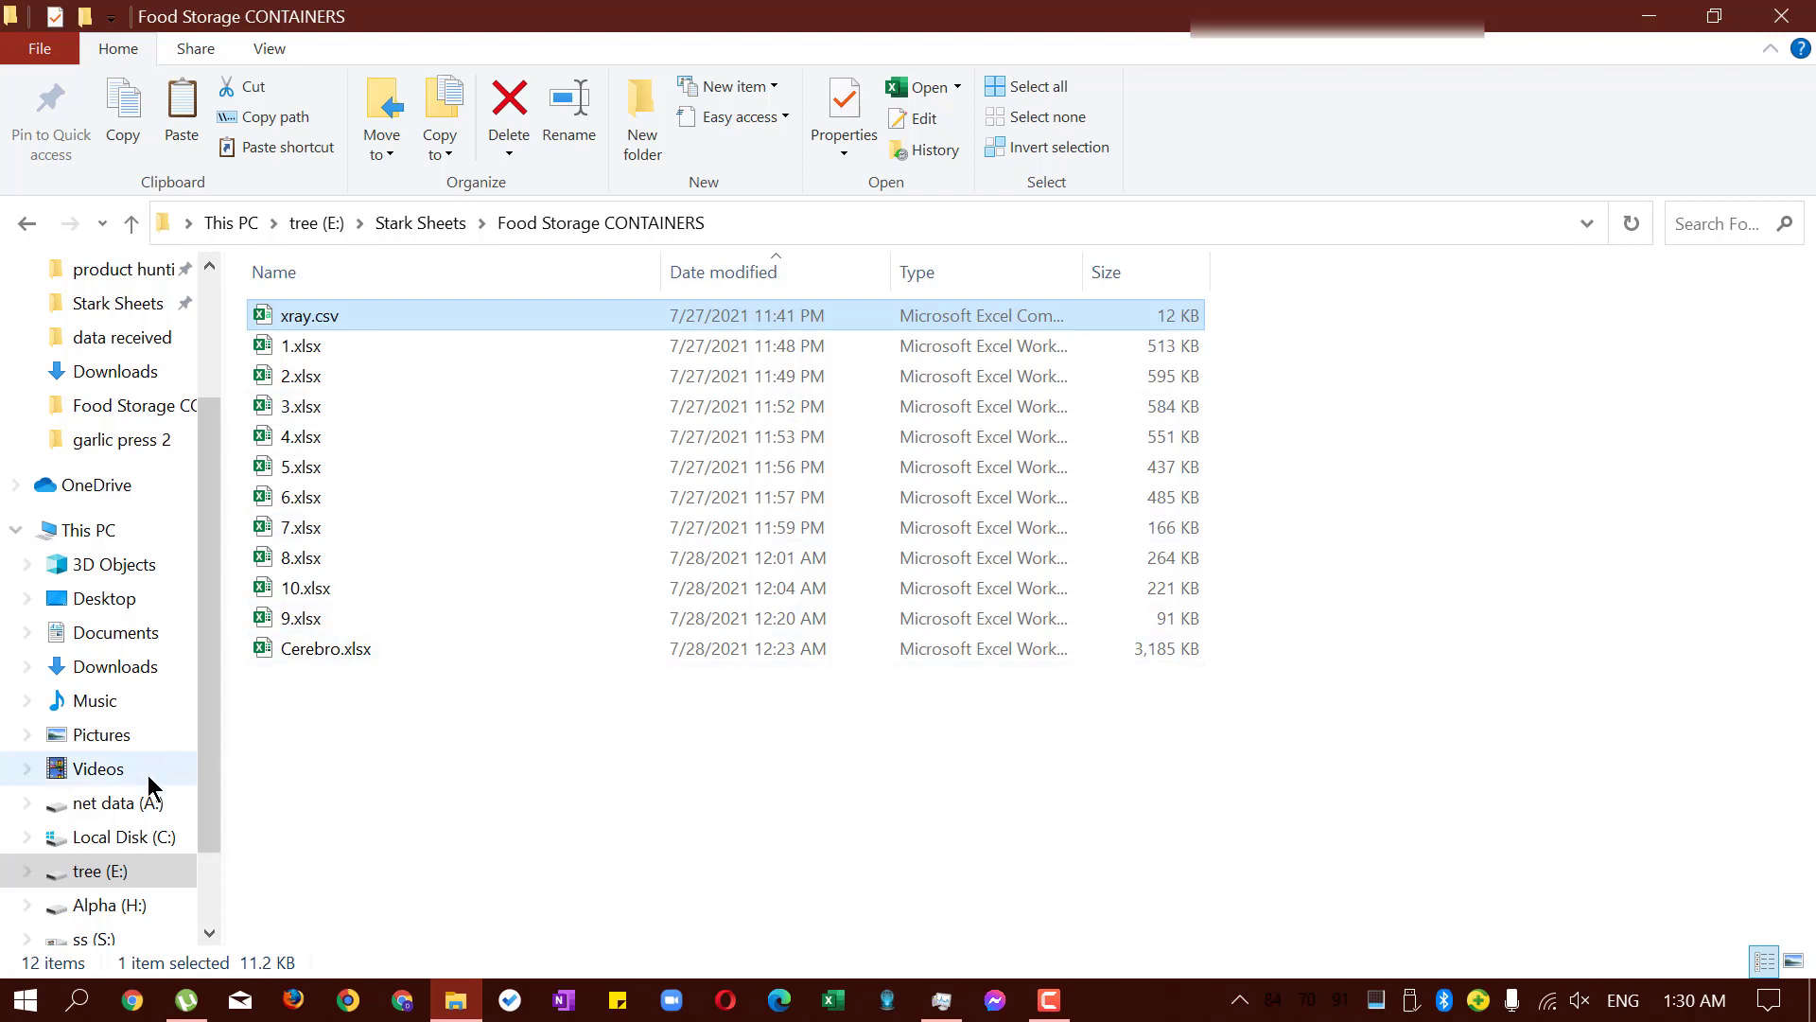
scroll(149, 803, down, 1)
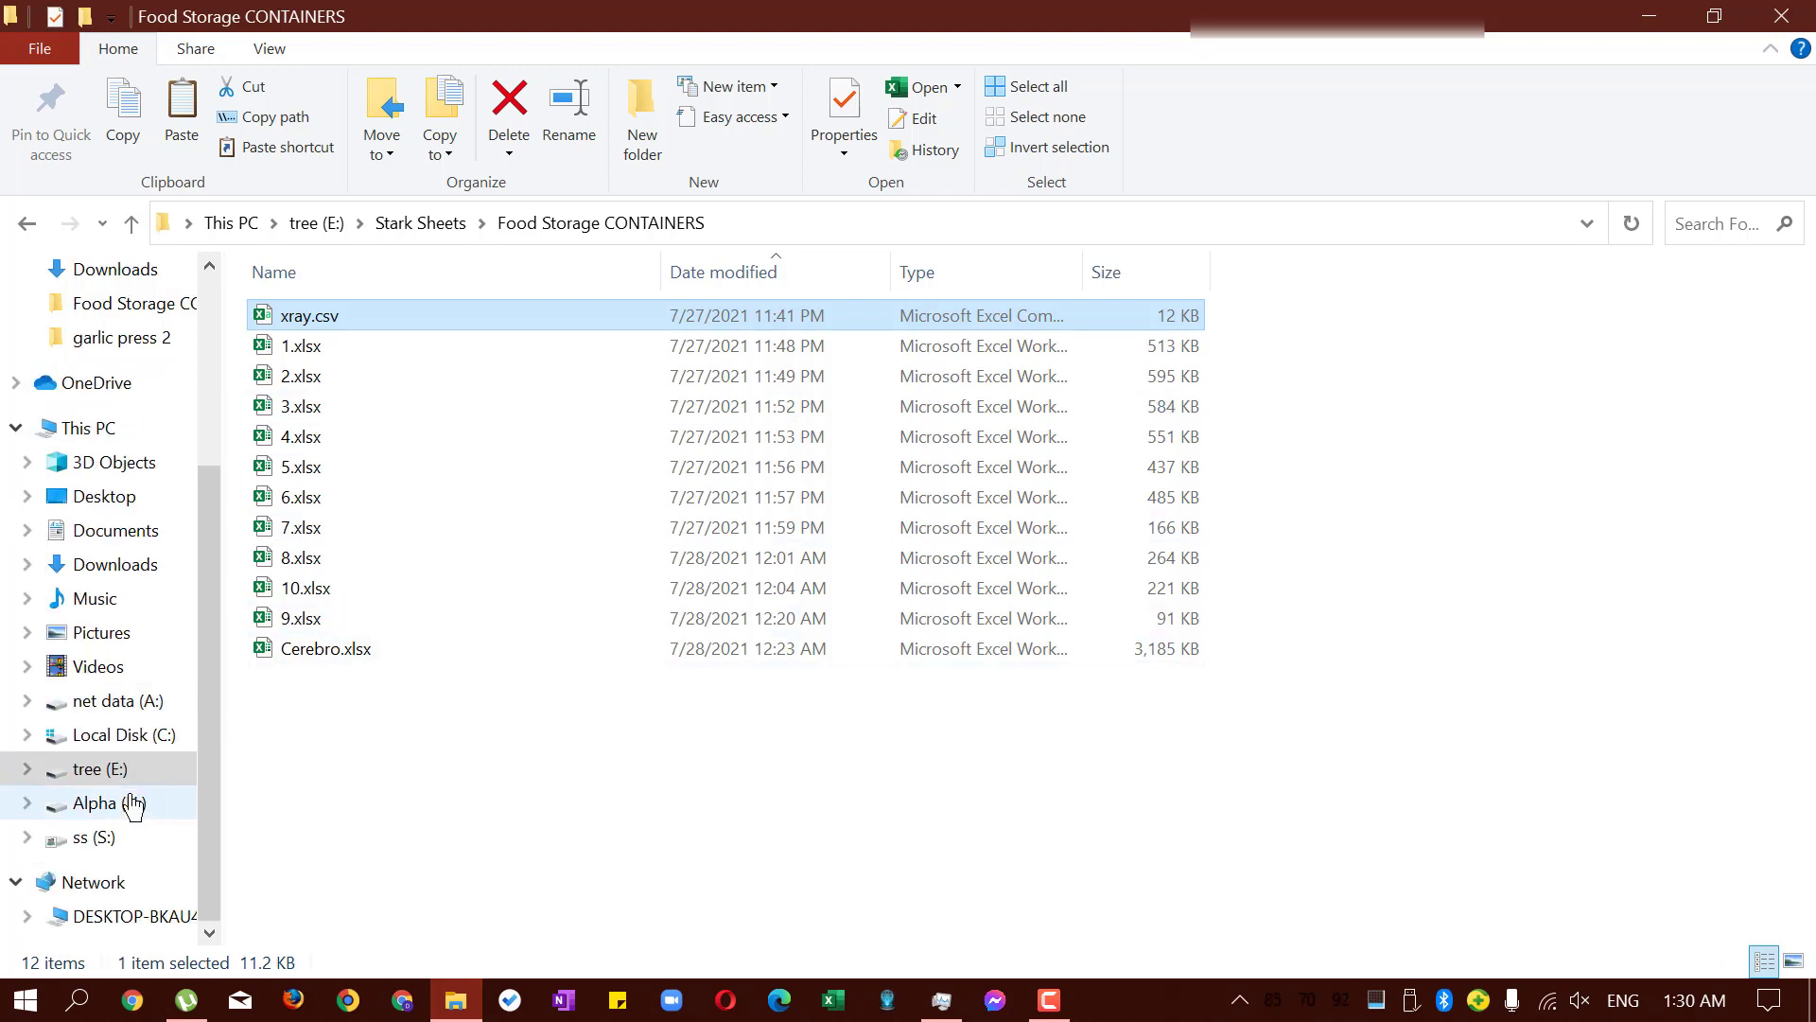
click(113, 538)
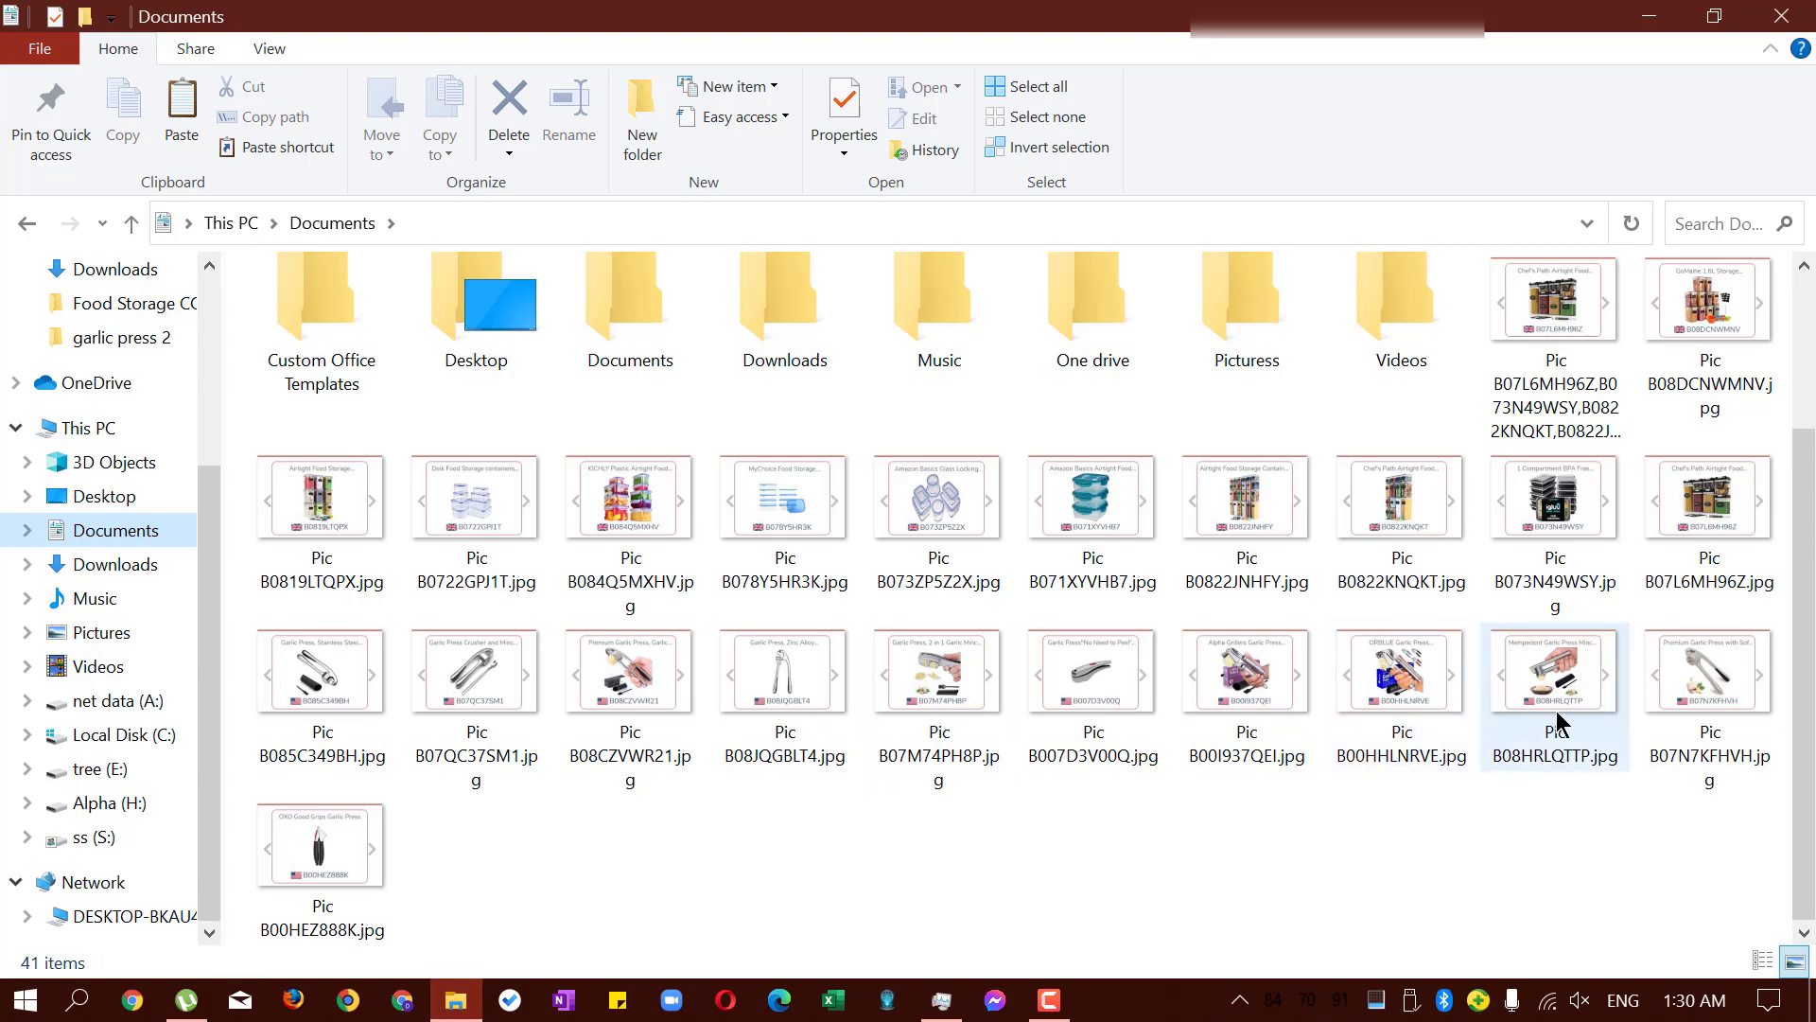
click(26, 231)
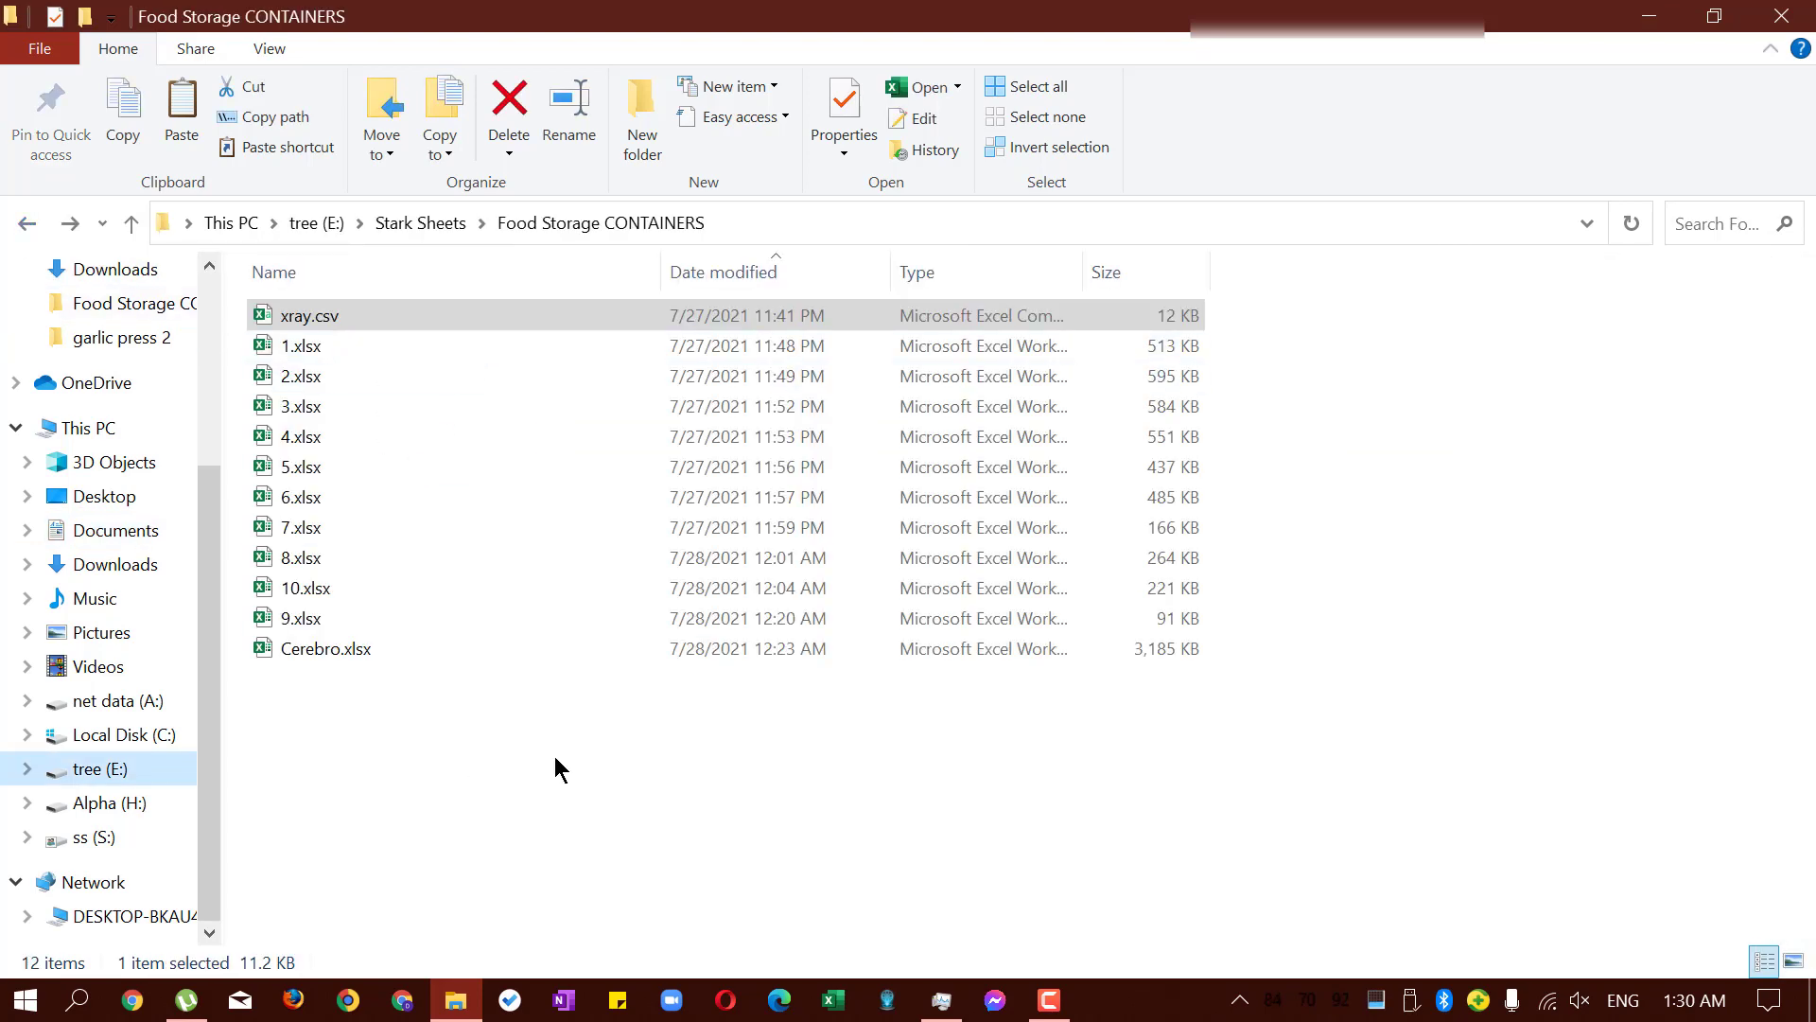
Paste 00 STARK SHEET V35.xlsm into the Food Storage CONTAINERS folder and open it with its active content enabled.
right_click(536, 790)
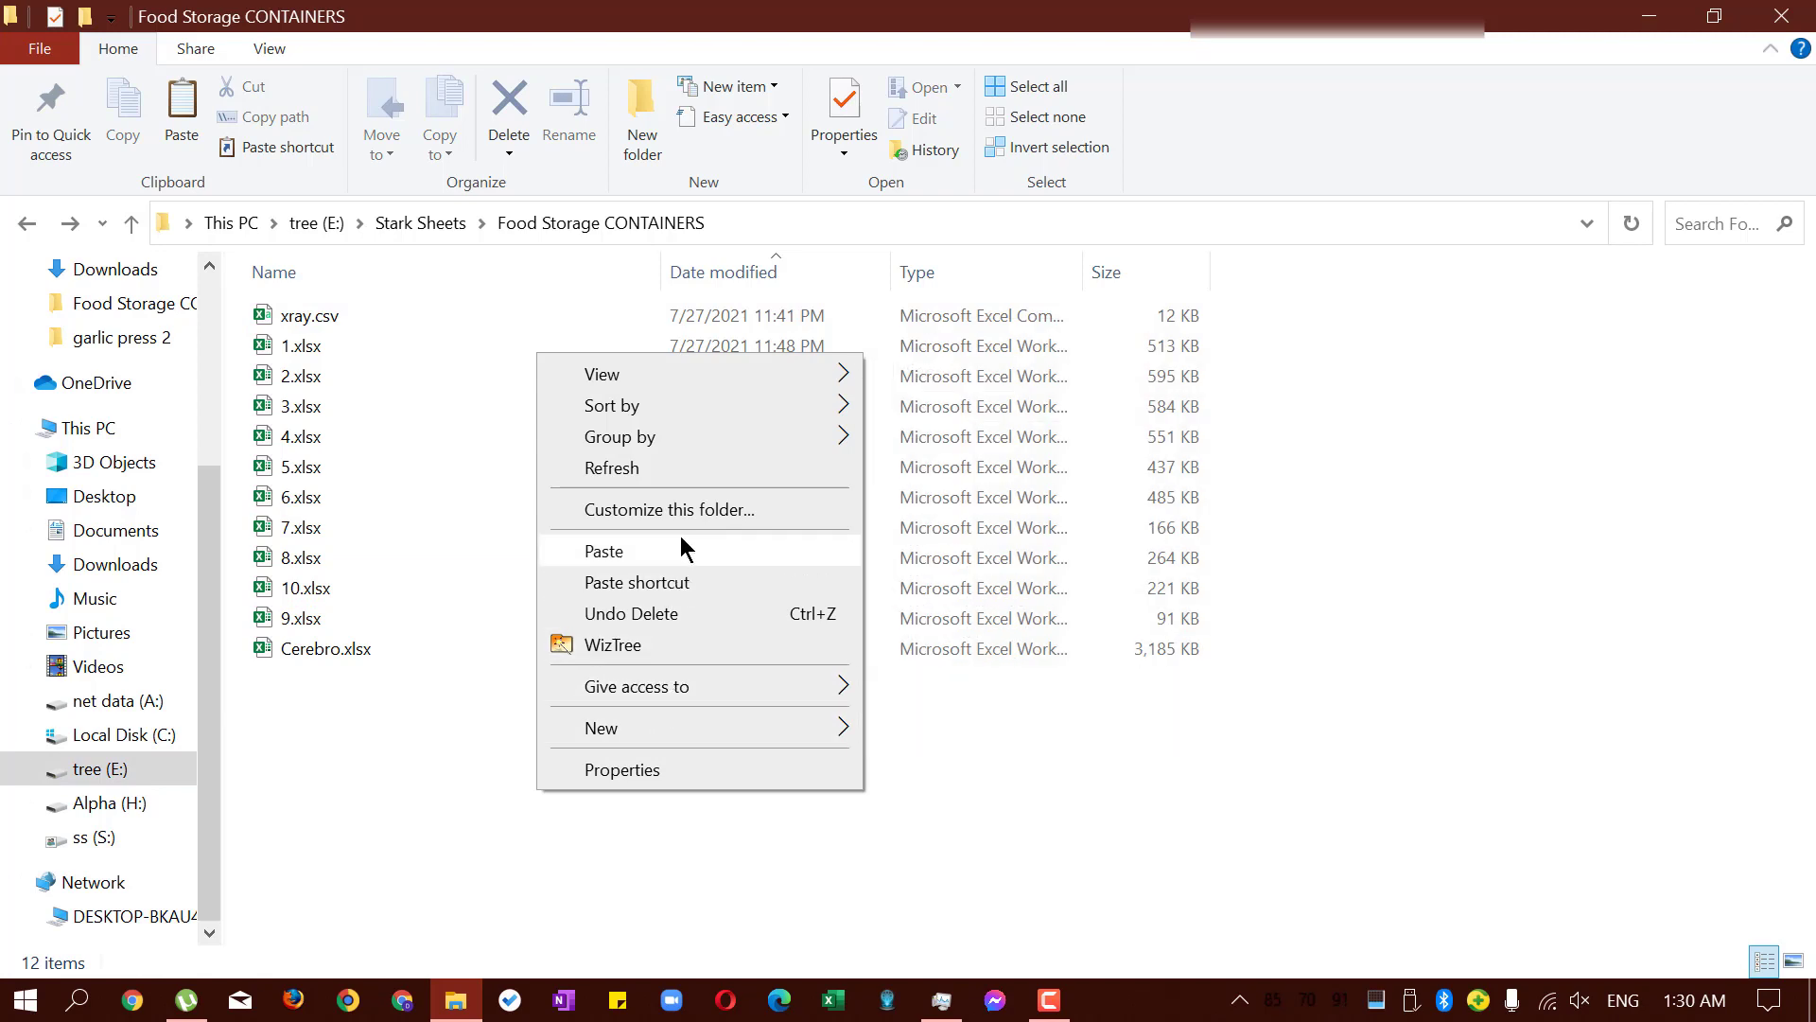
click(681, 552)
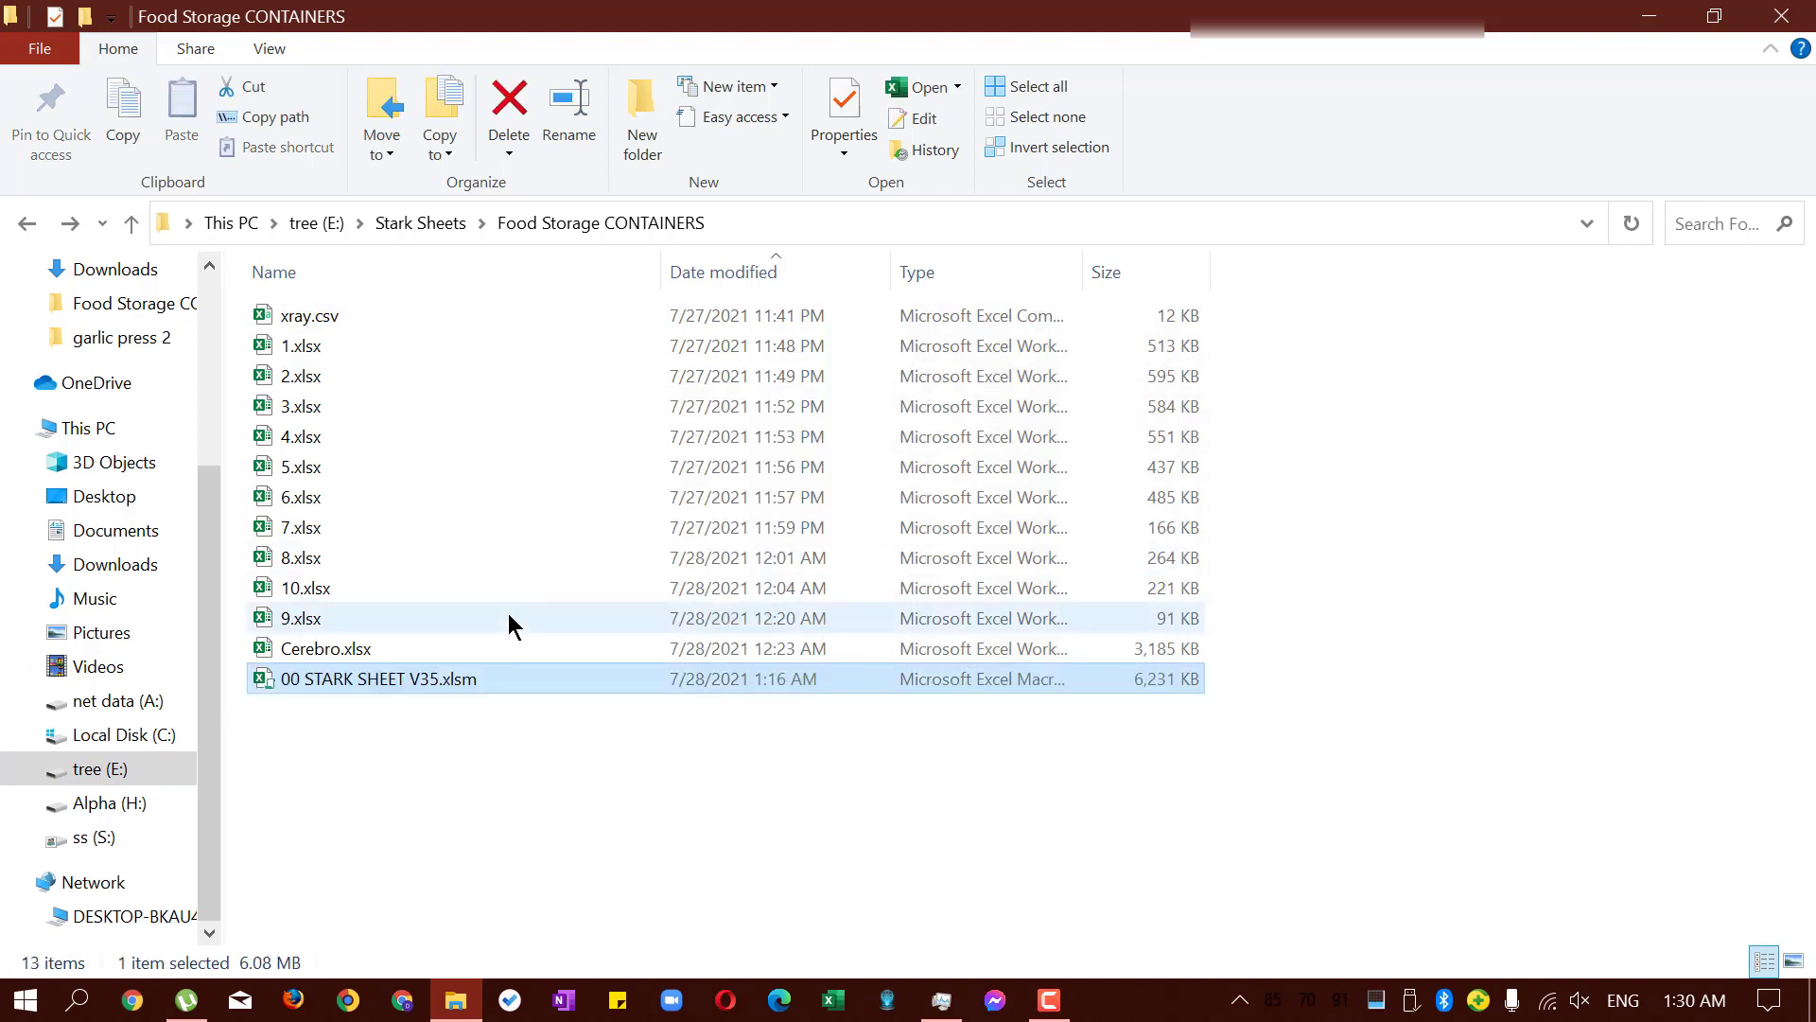
double_click(443, 679)
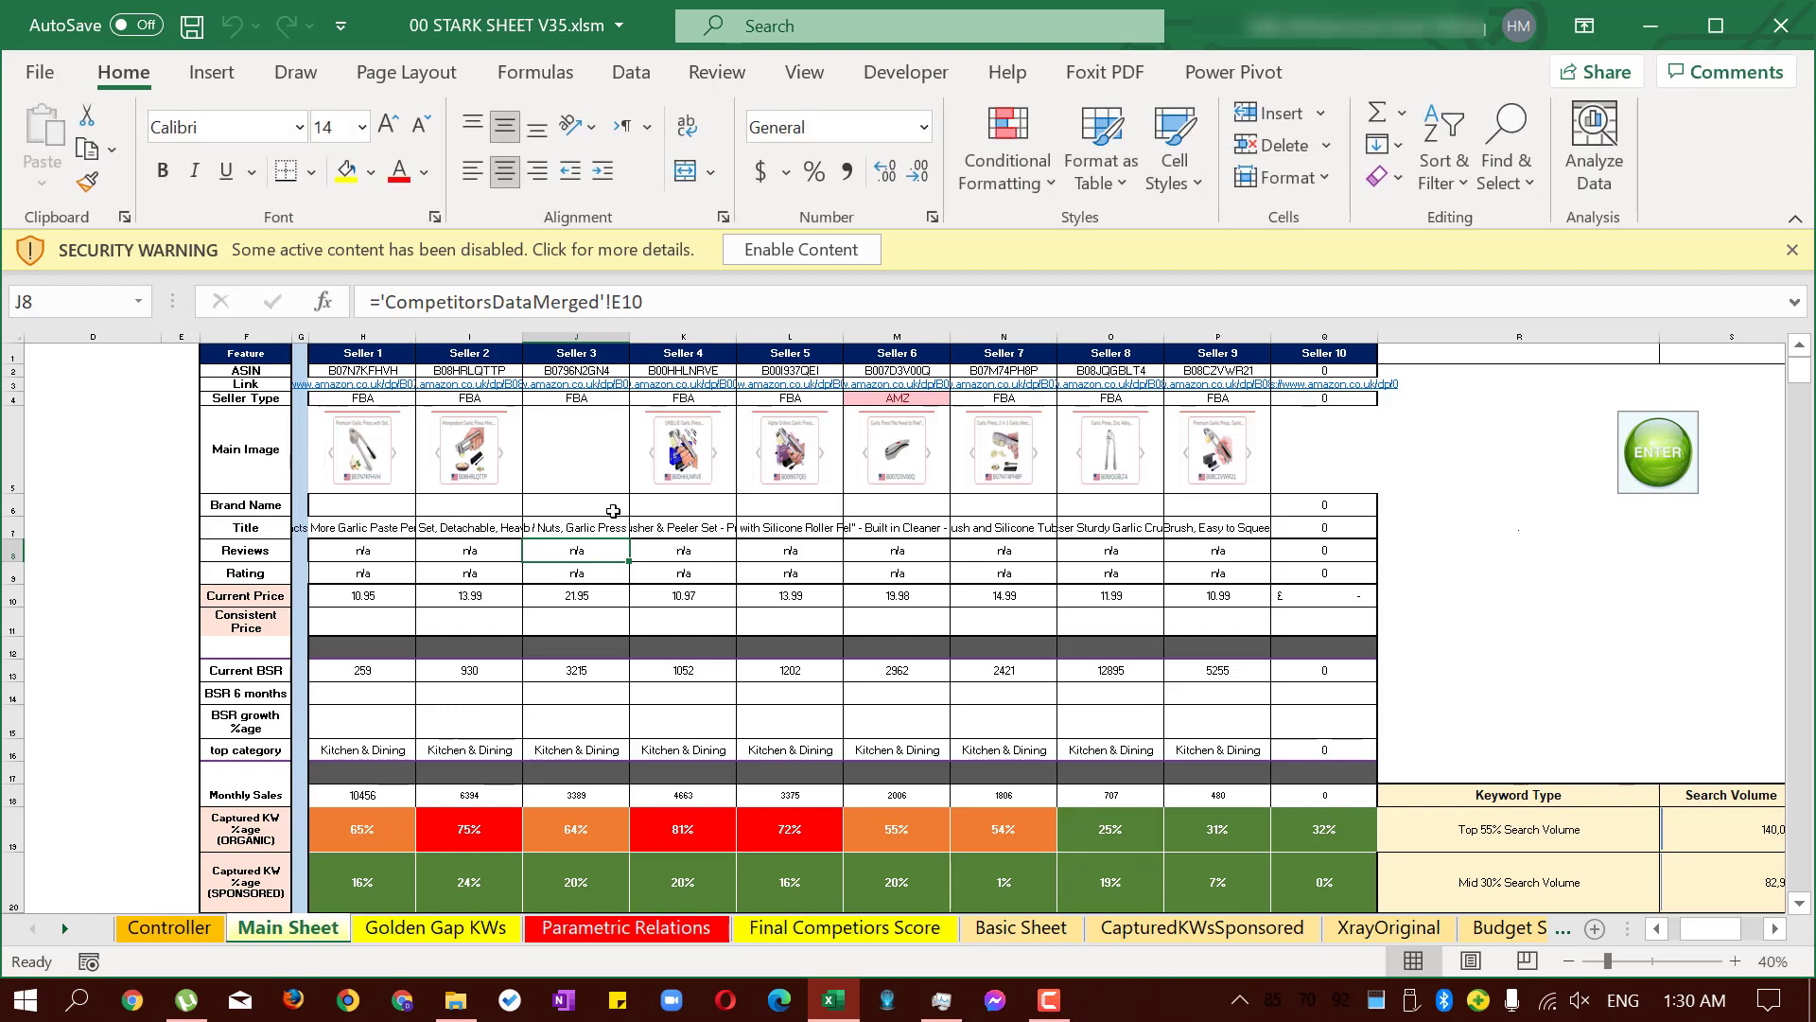
click(801, 249)
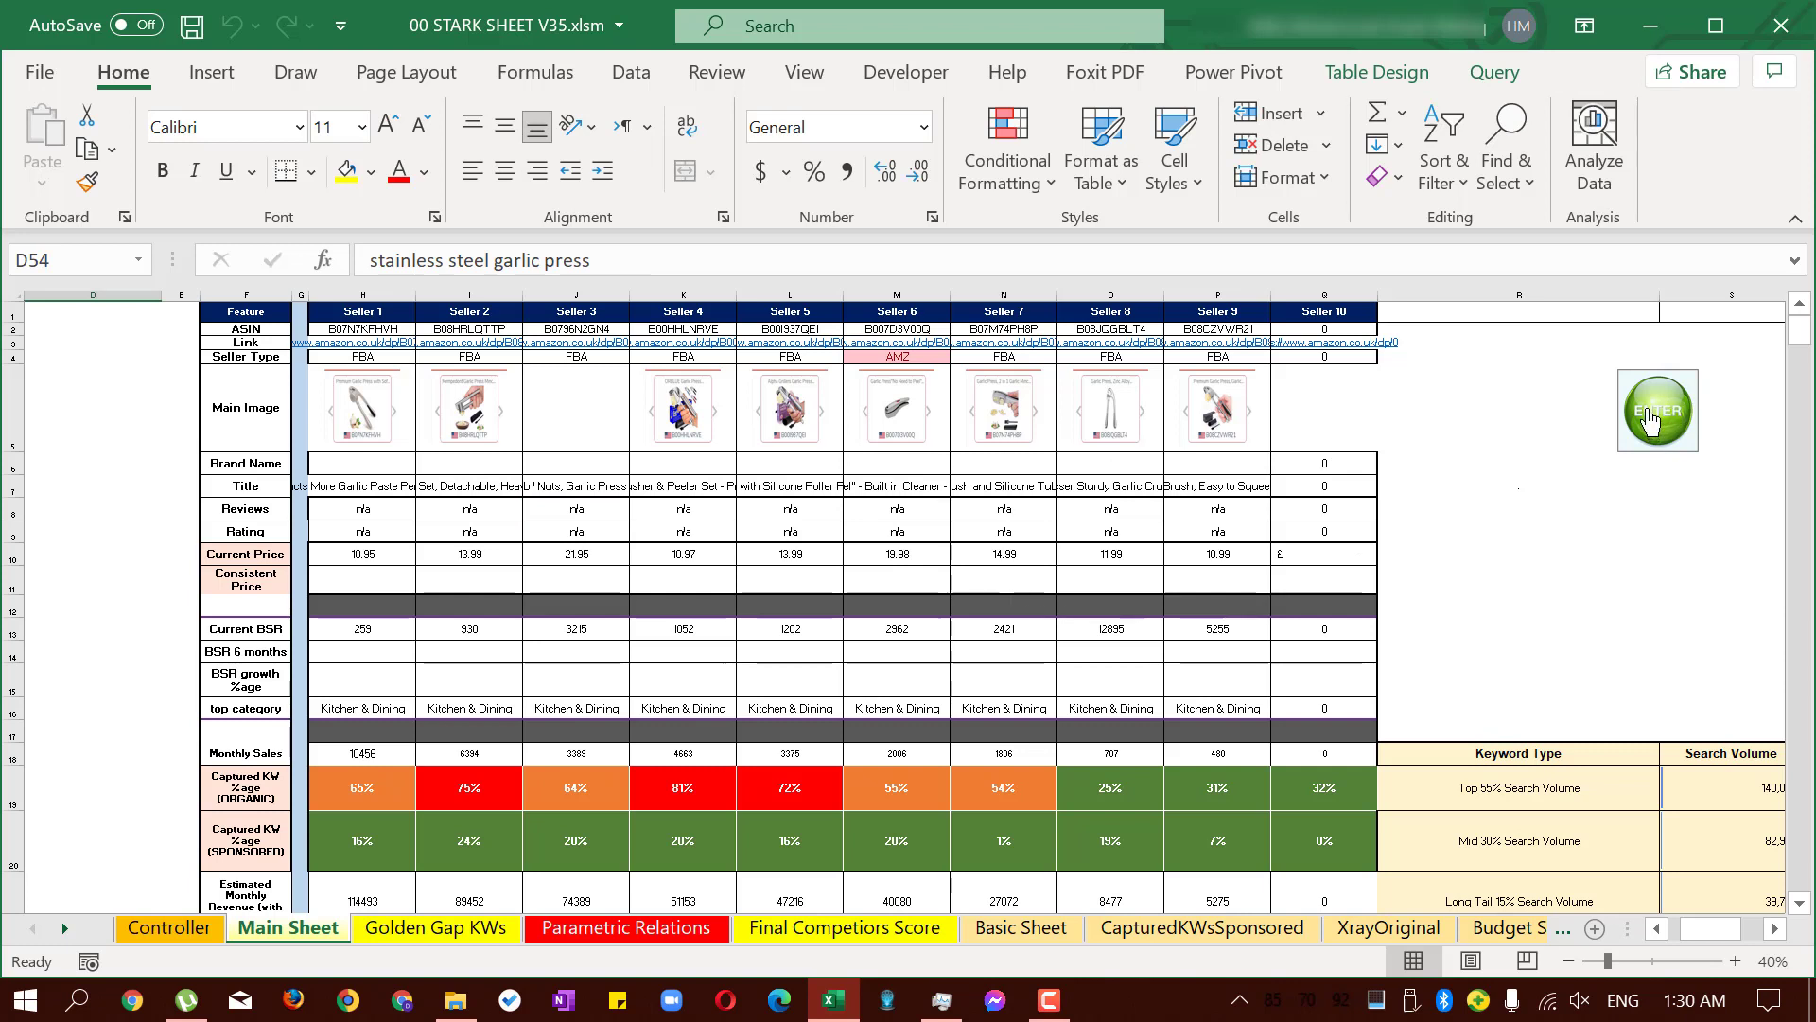
Recheck the folder's files and run the ENTER macro on the Main Sheet to load the food storage data.
click(1651, 25)
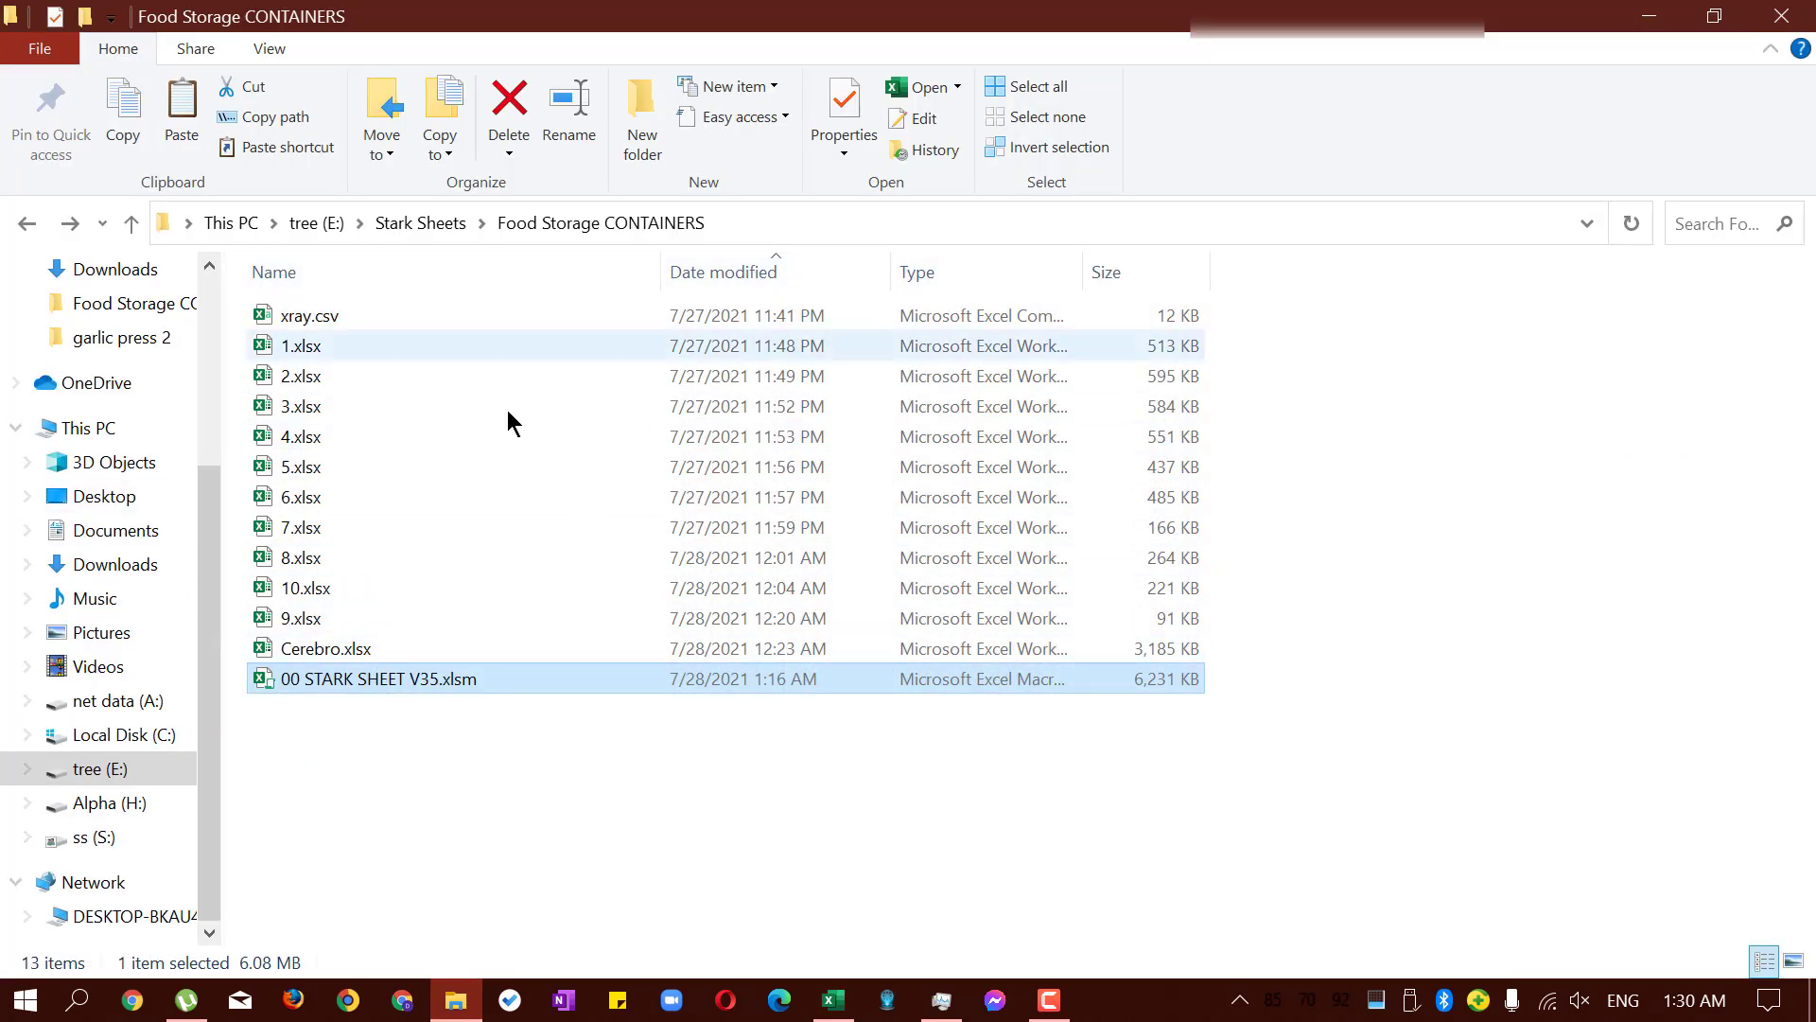
key(alt+Tab)
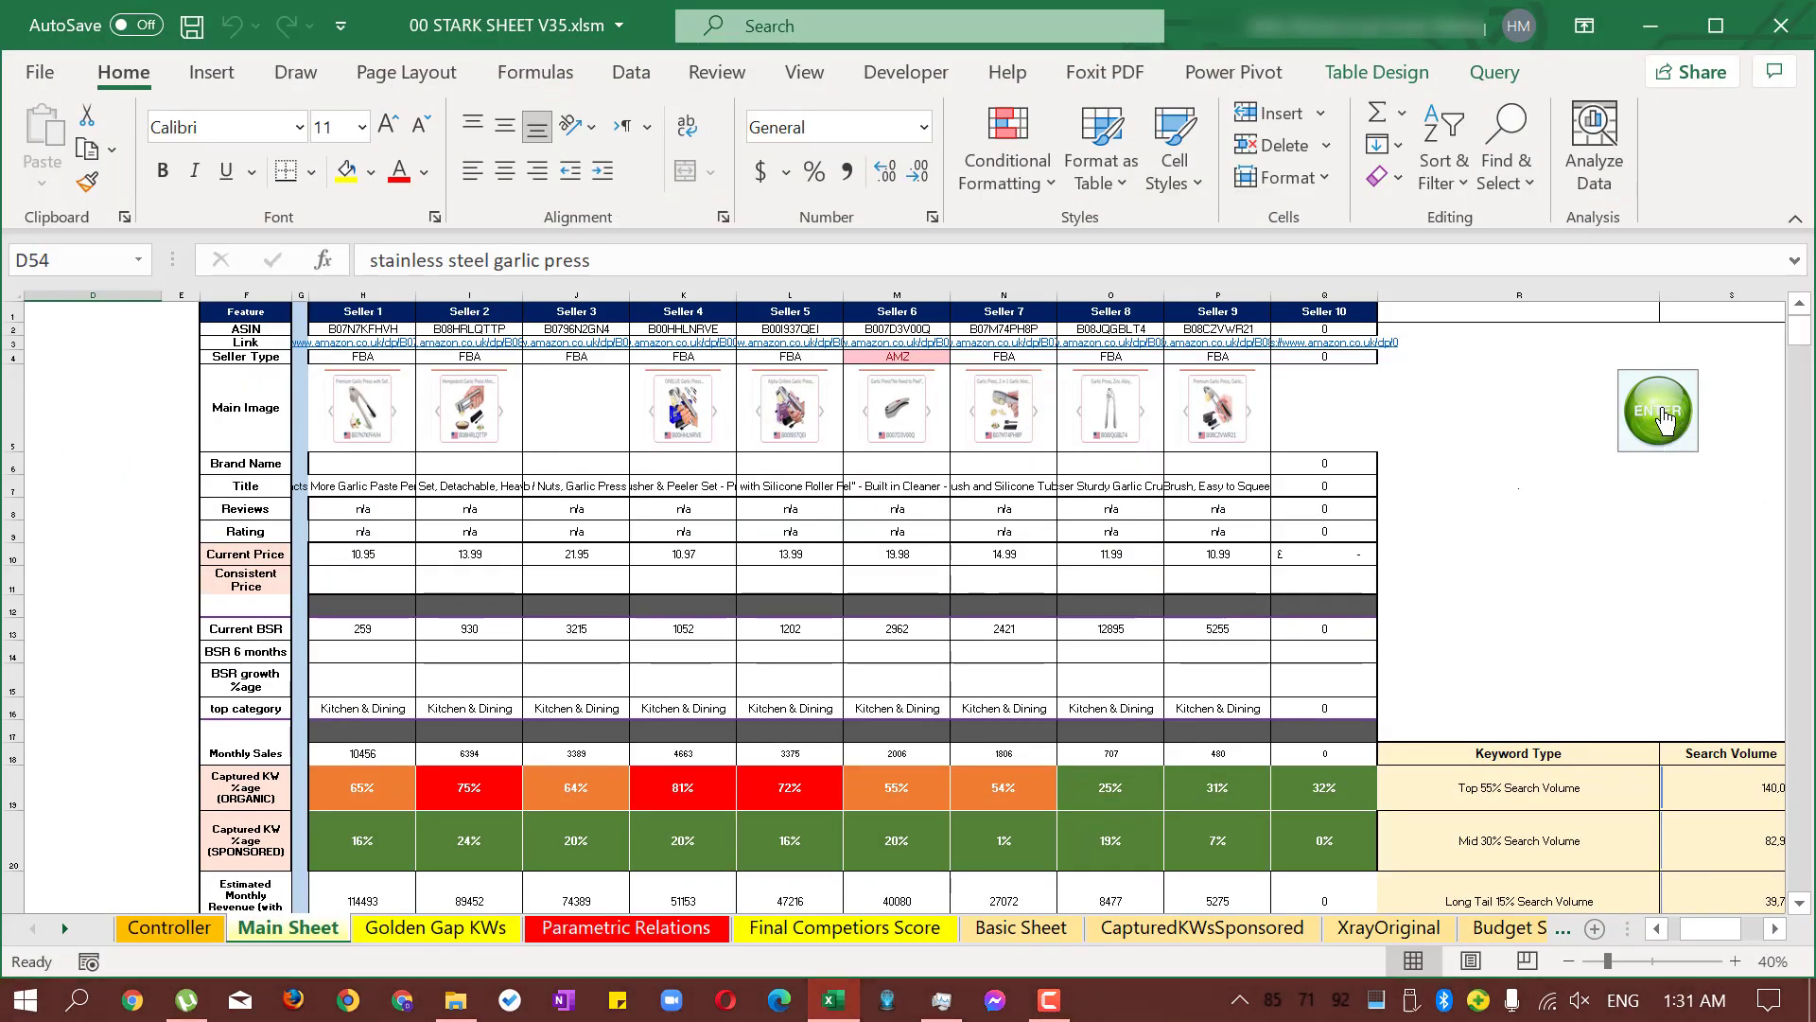
click(1625, 432)
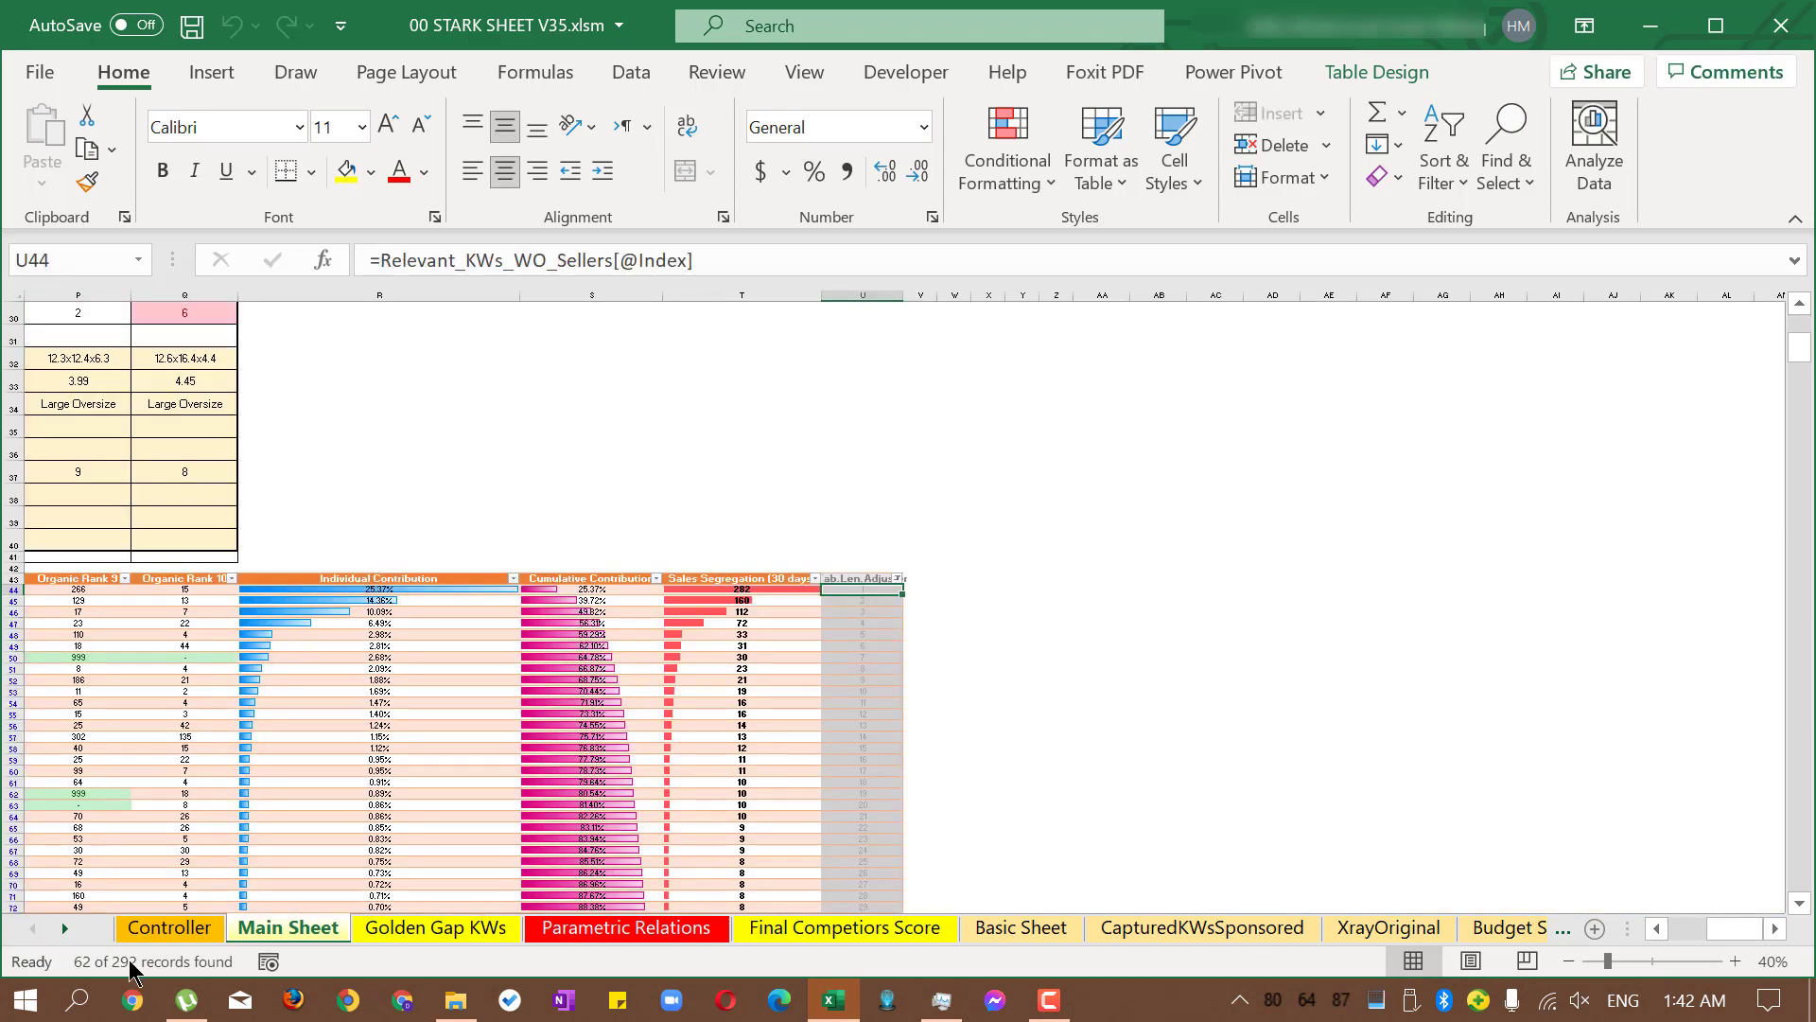
Review the ten sellers' images, brands, reviews, prices, BSR and captured keyword percentages on the Main Sheet, including the Consistent Price and BSR 6 months rows.
click(461, 407)
scroll(461, 409, up, 10)
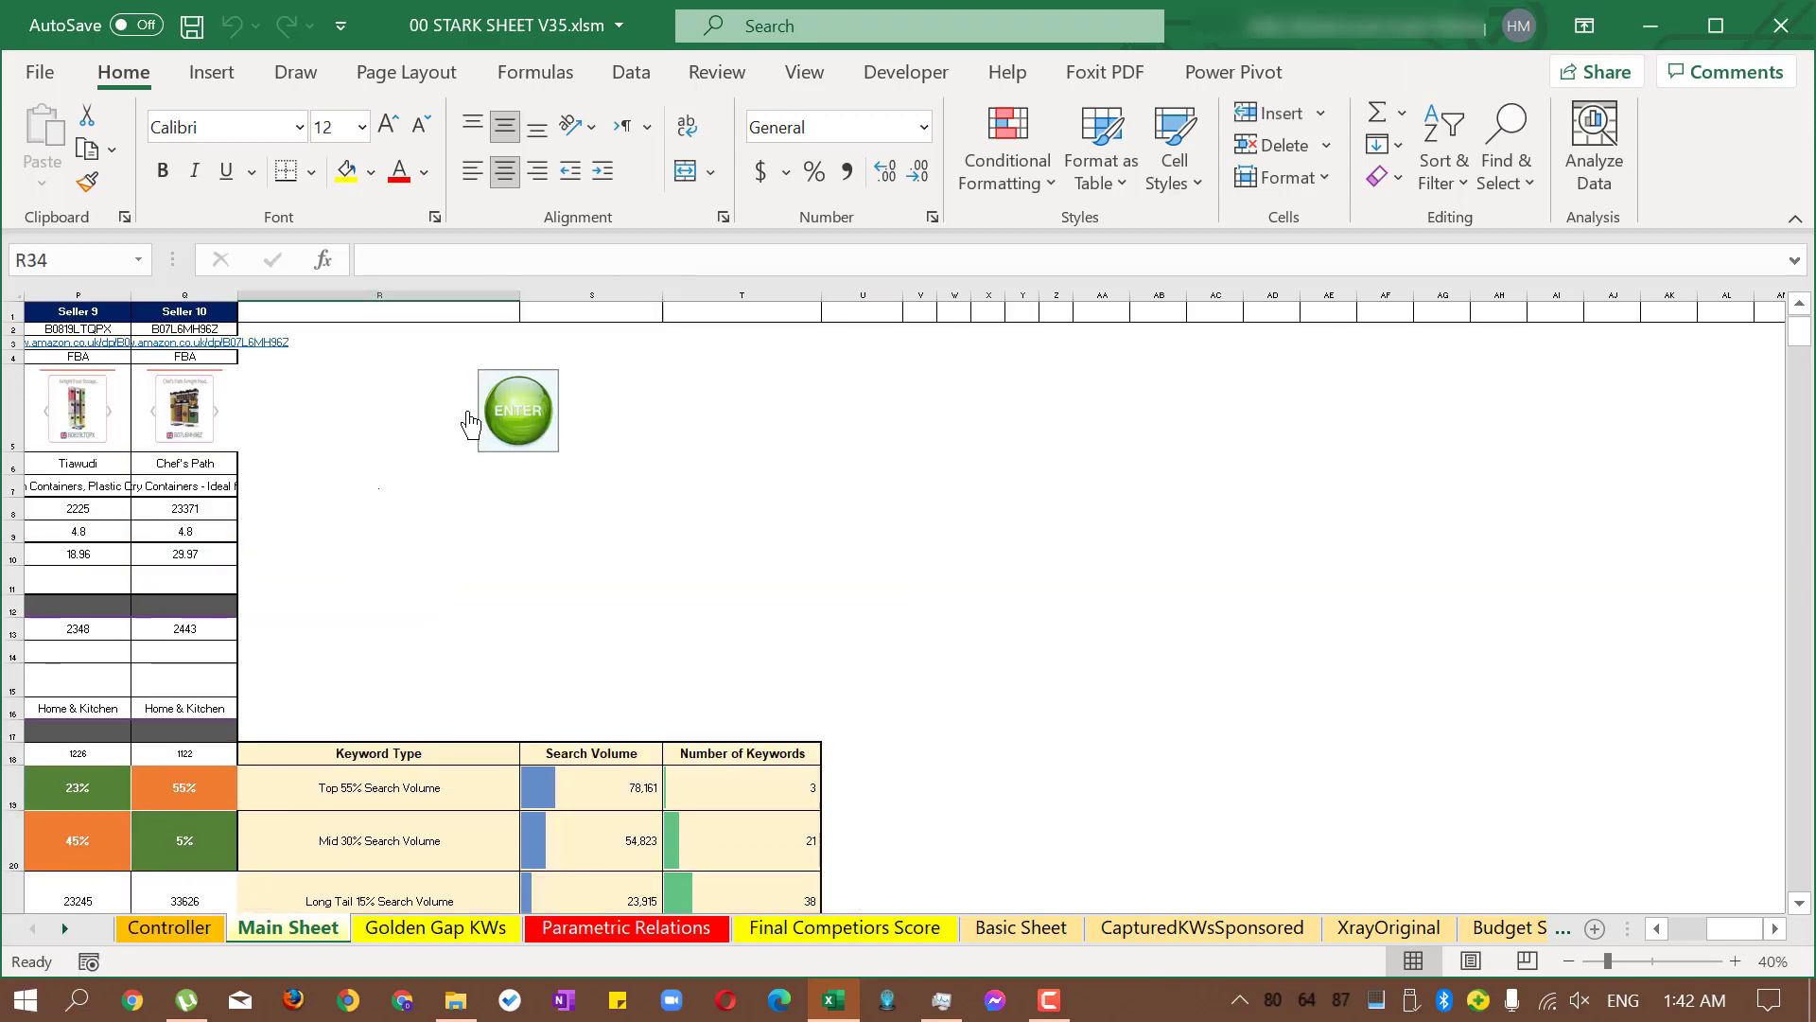
drag(1726, 930, 1670, 928)
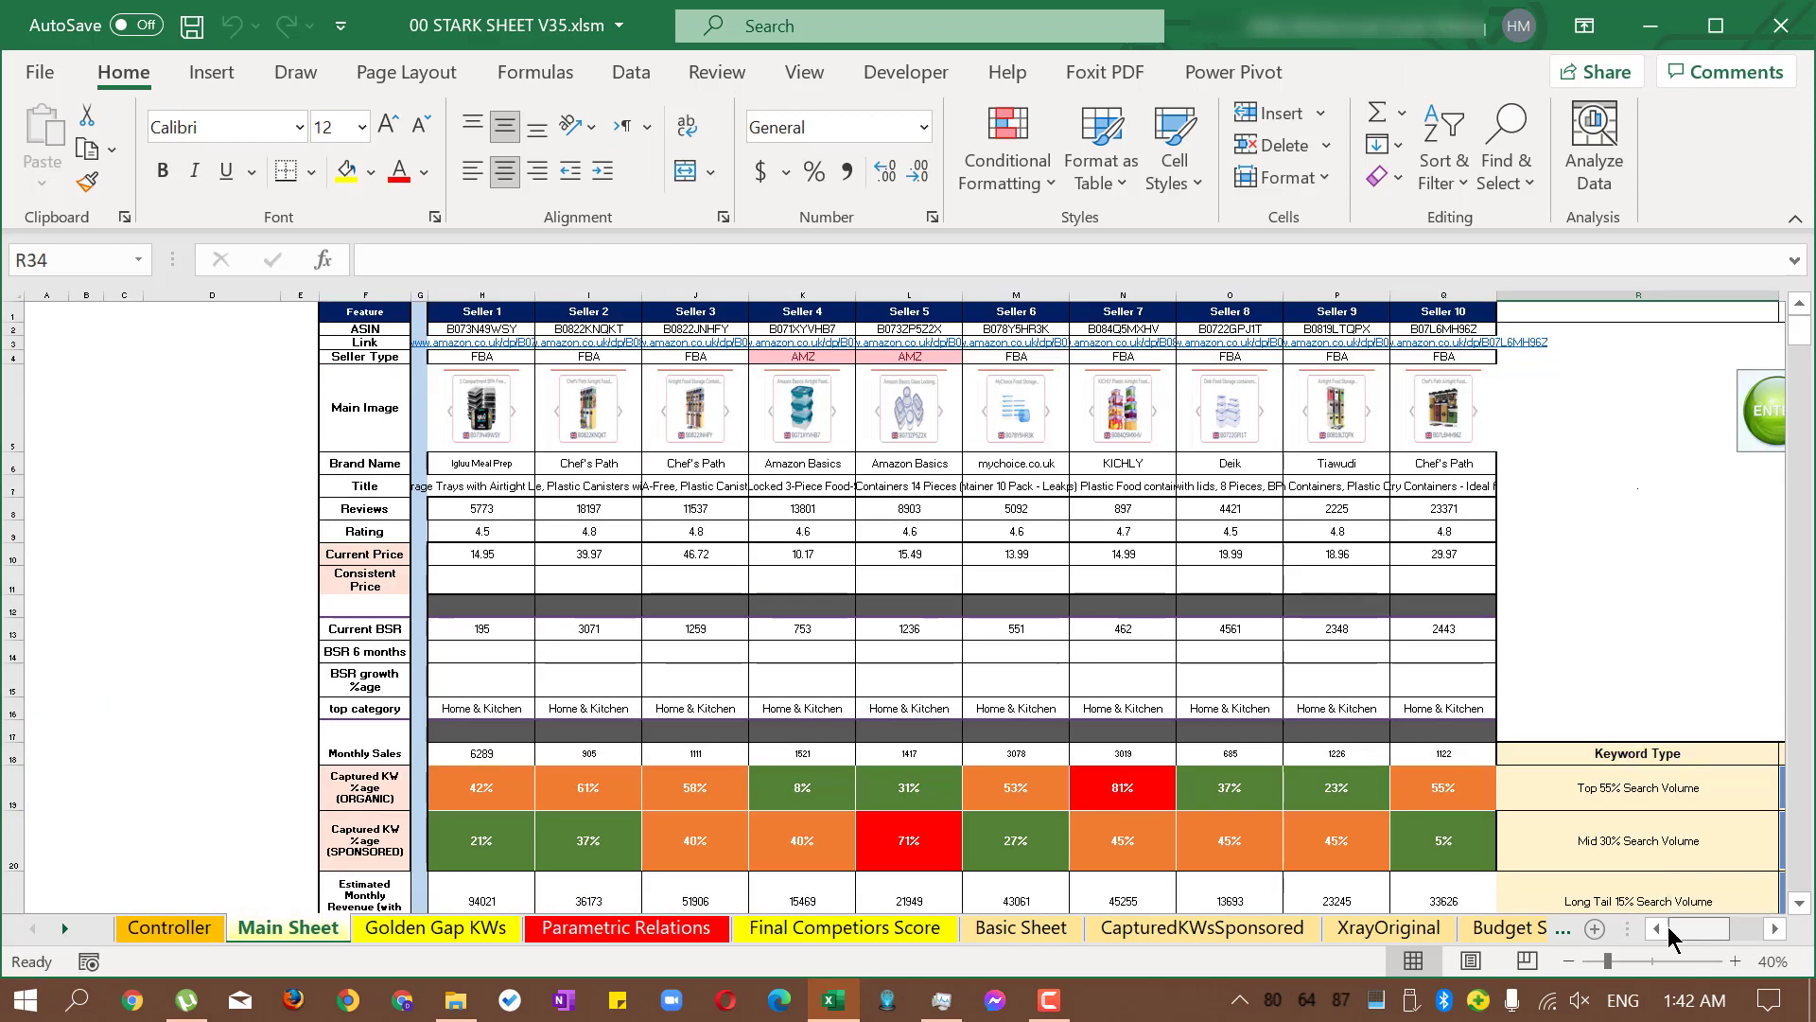
click(482, 463)
ctrl+scroll(487, 464, up, 2)
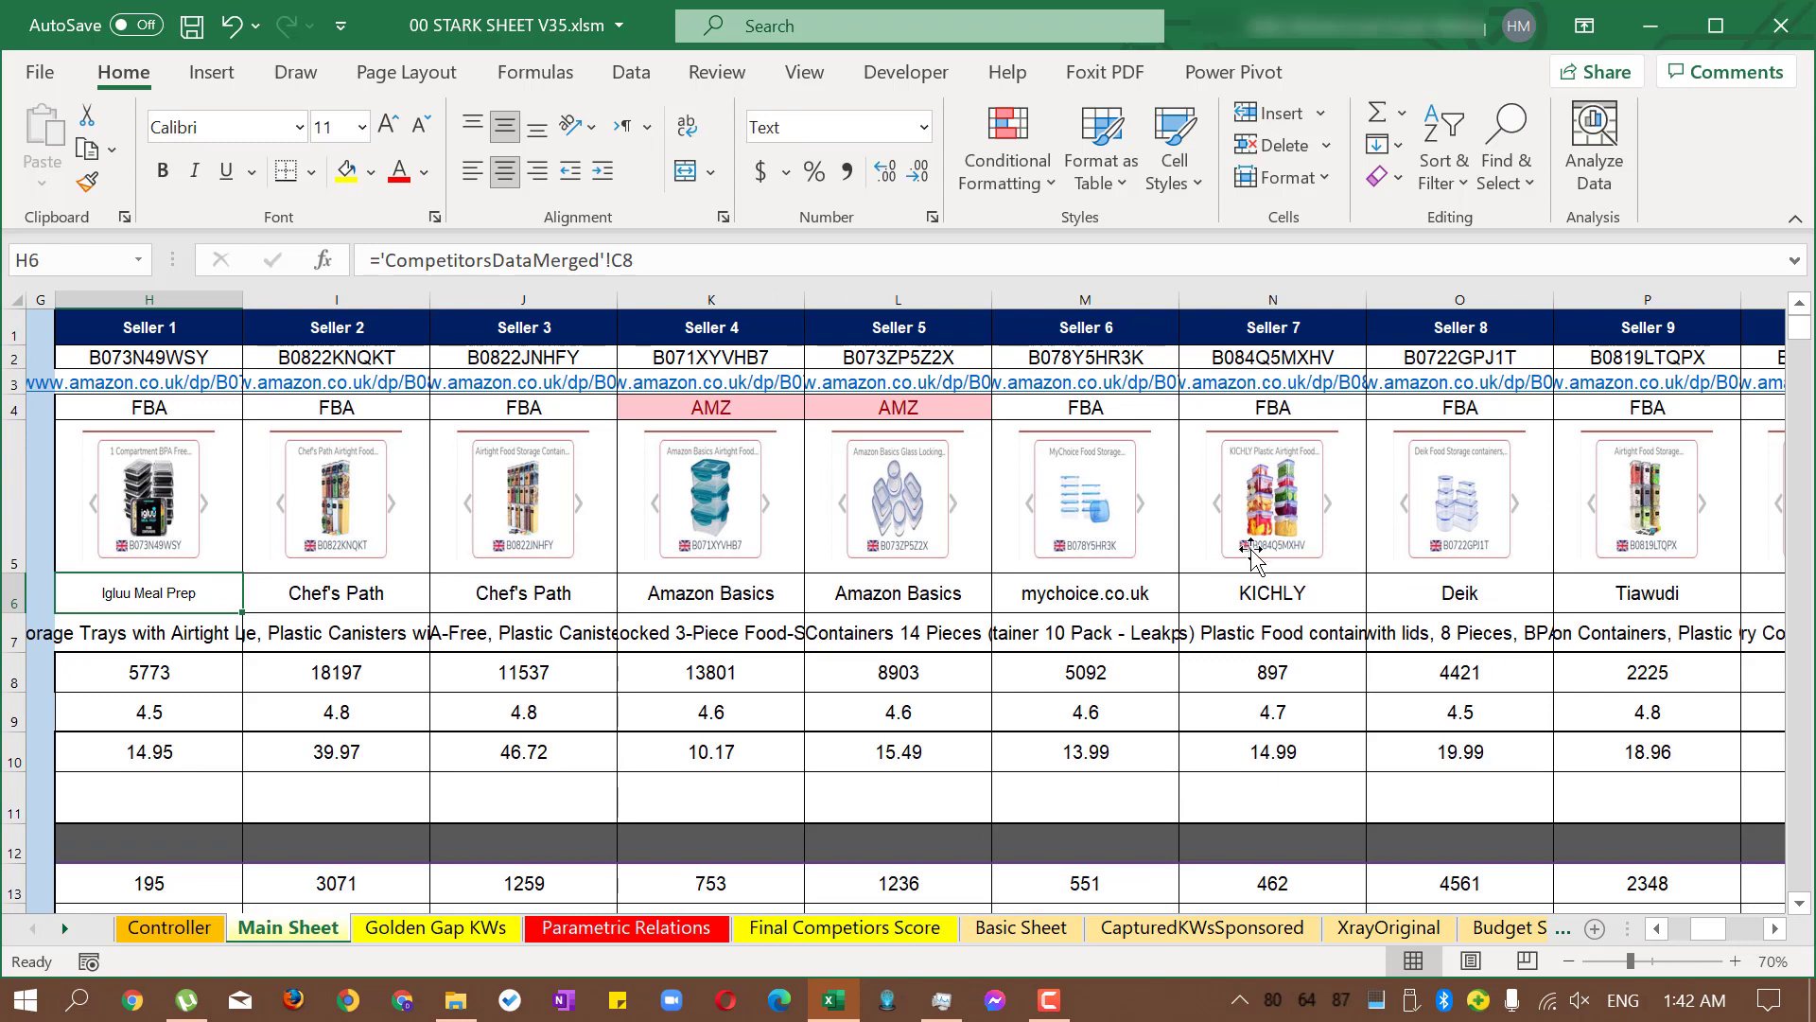
click(374, 601)
scroll(538, 656, down, 5)
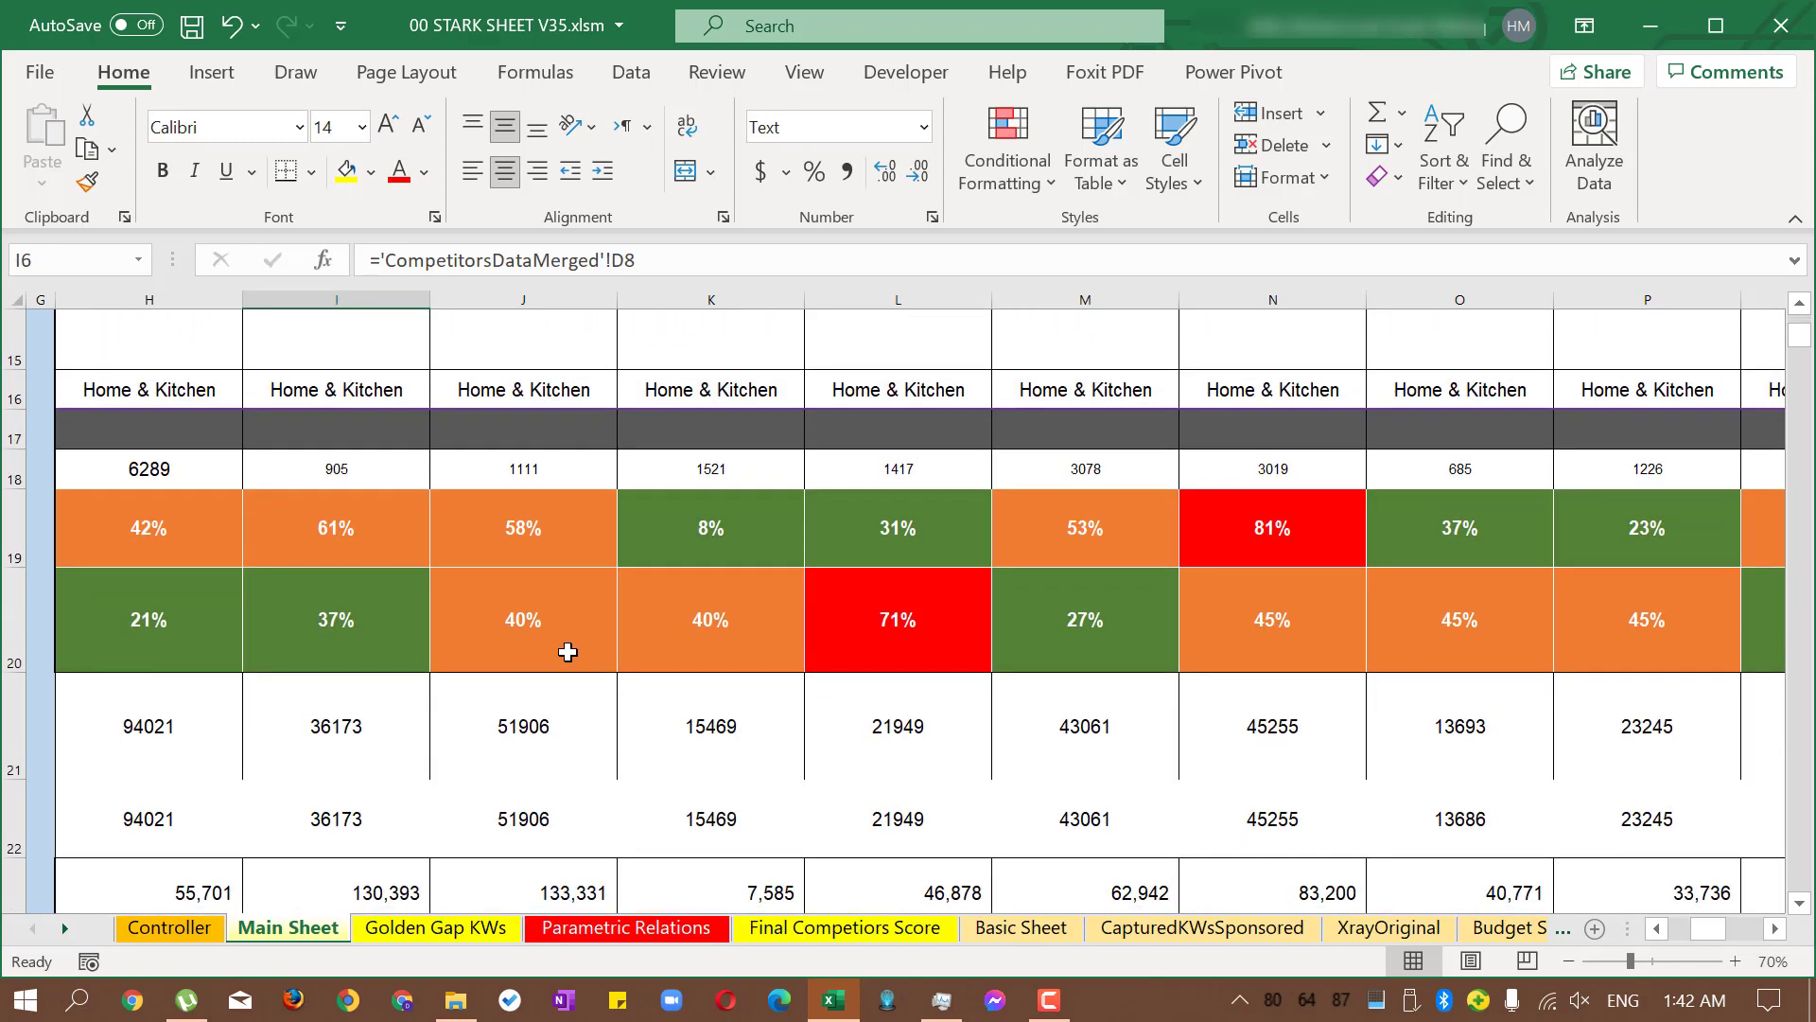
scroll(567, 652, down, 1)
scroll(486, 634, up, 2)
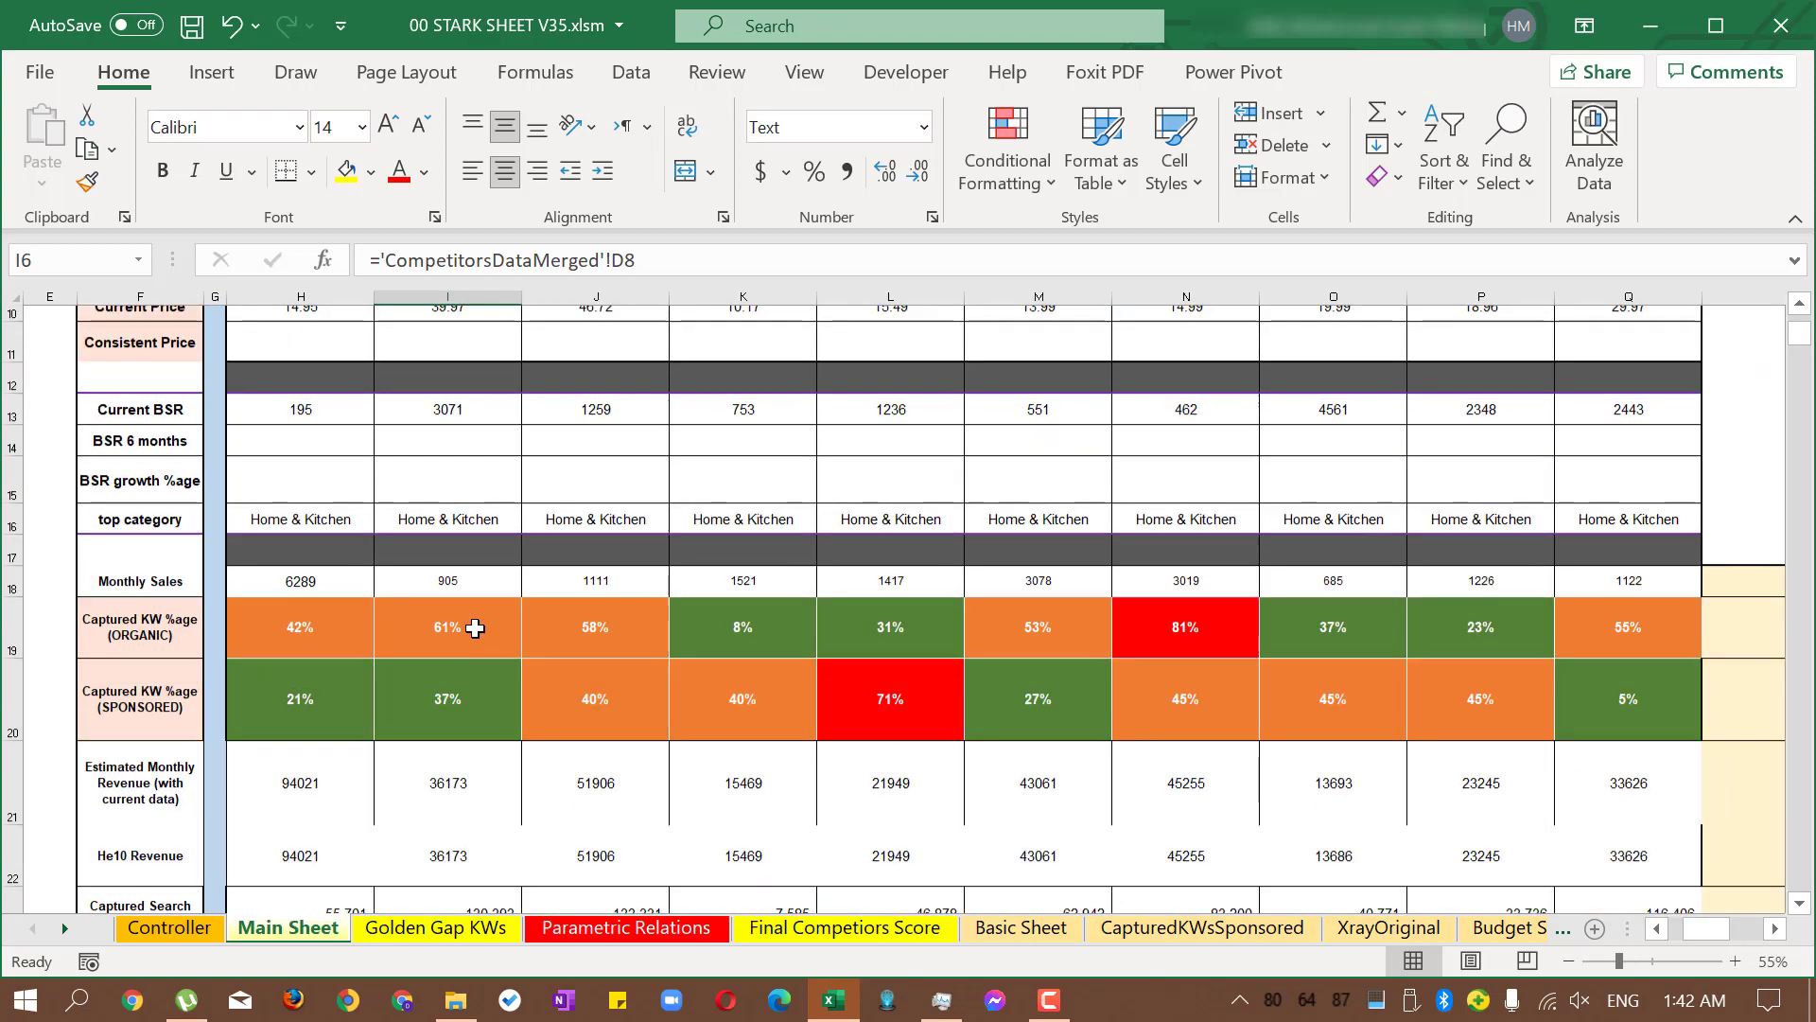
click(271, 707)
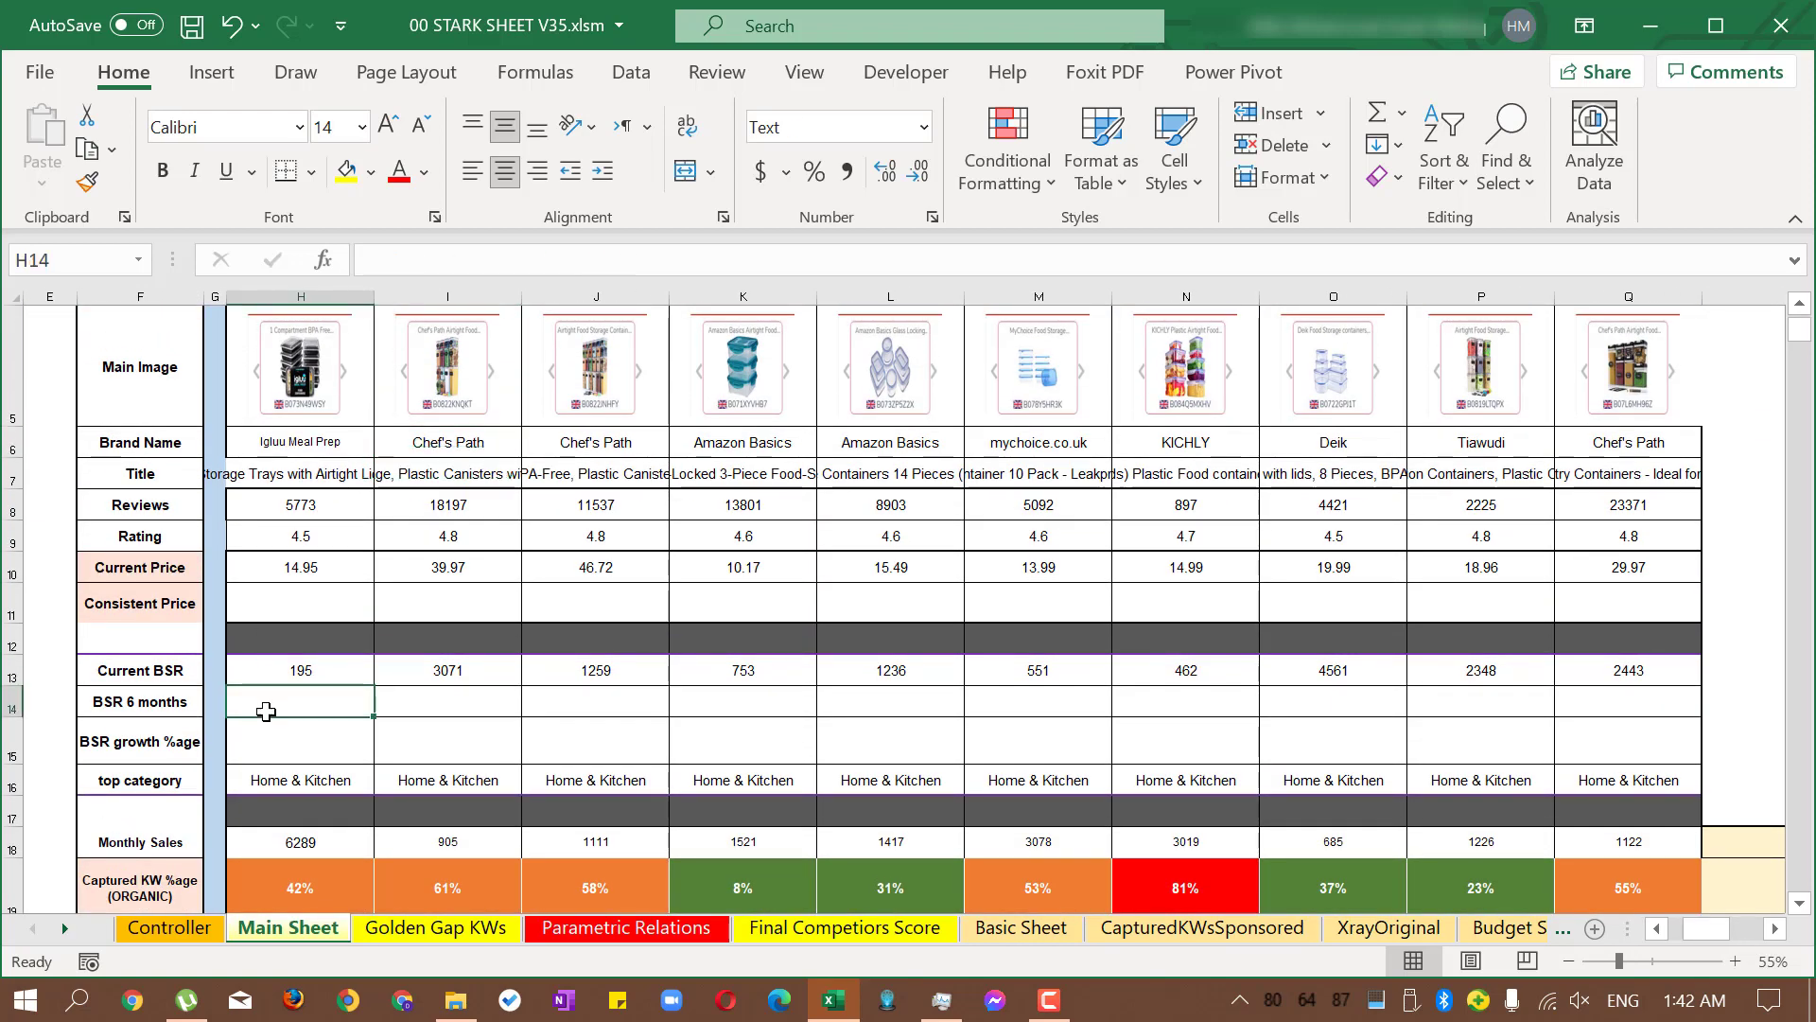
click(270, 607)
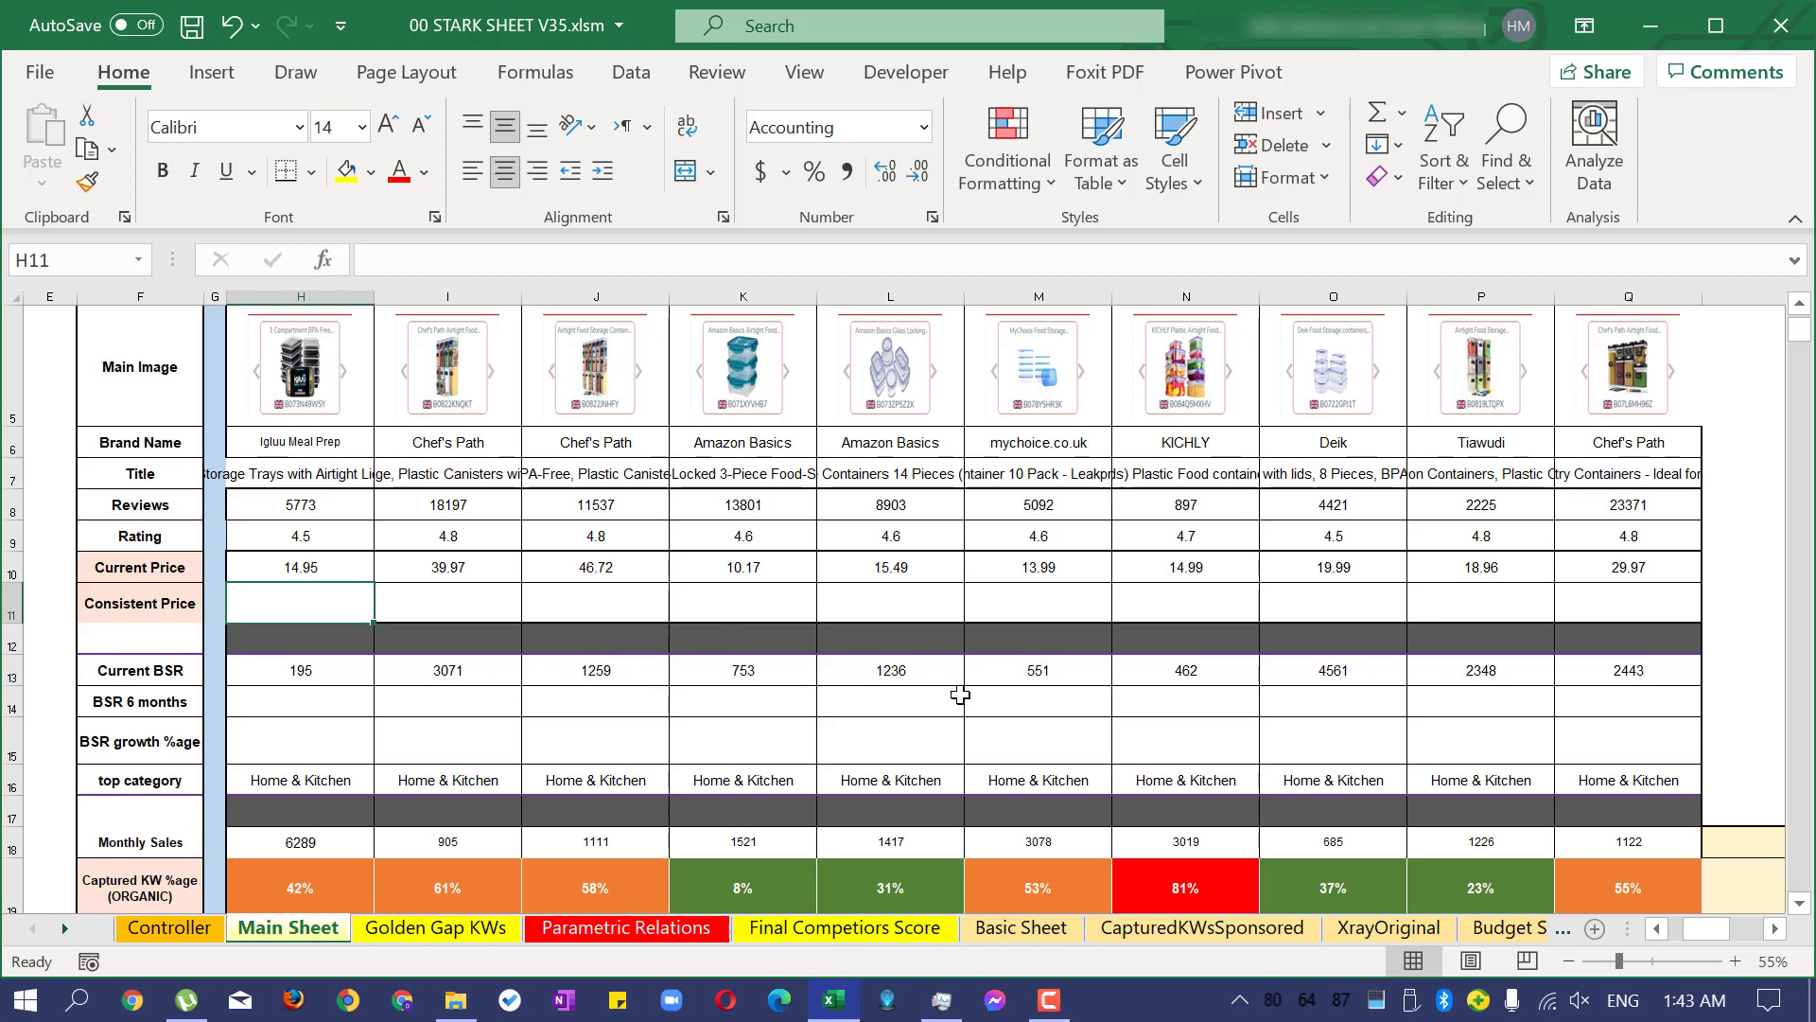
Review the sellers' revenue, captured search volume and special features rows down to Pack Size and Eco Friendly.
scroll(1082, 738, down, 2)
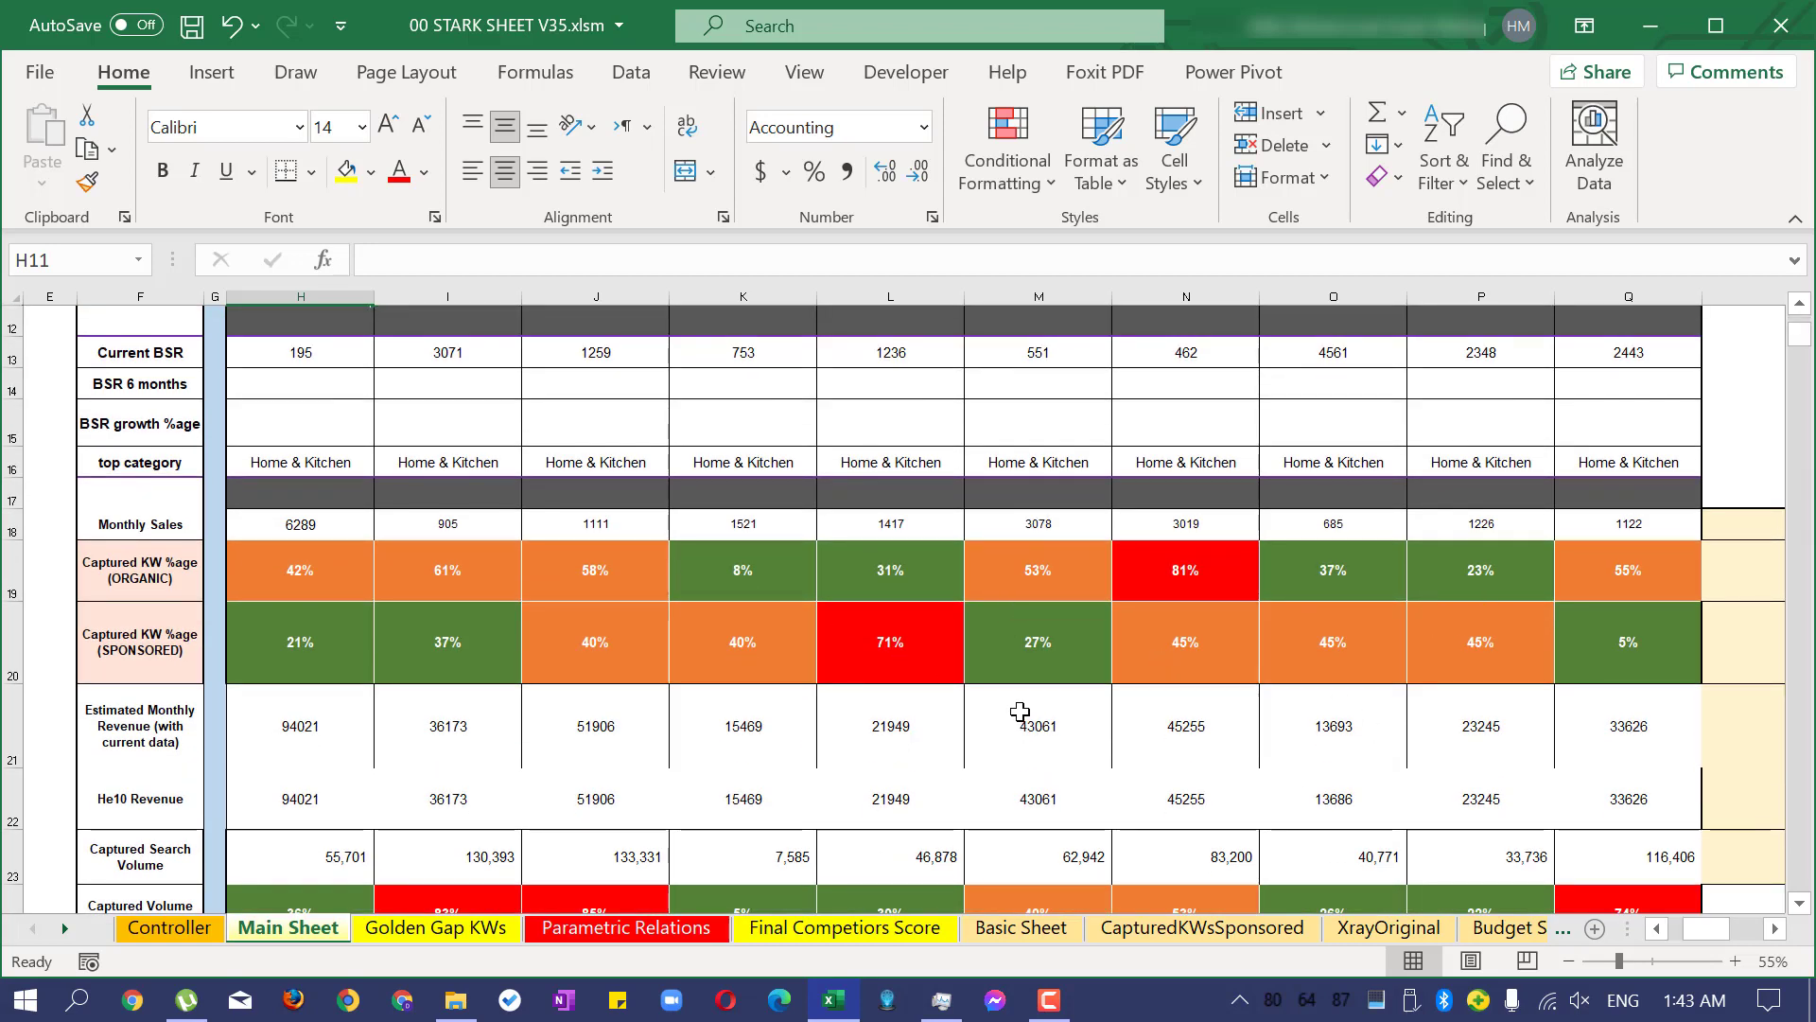
scroll(1020, 711, down, 2)
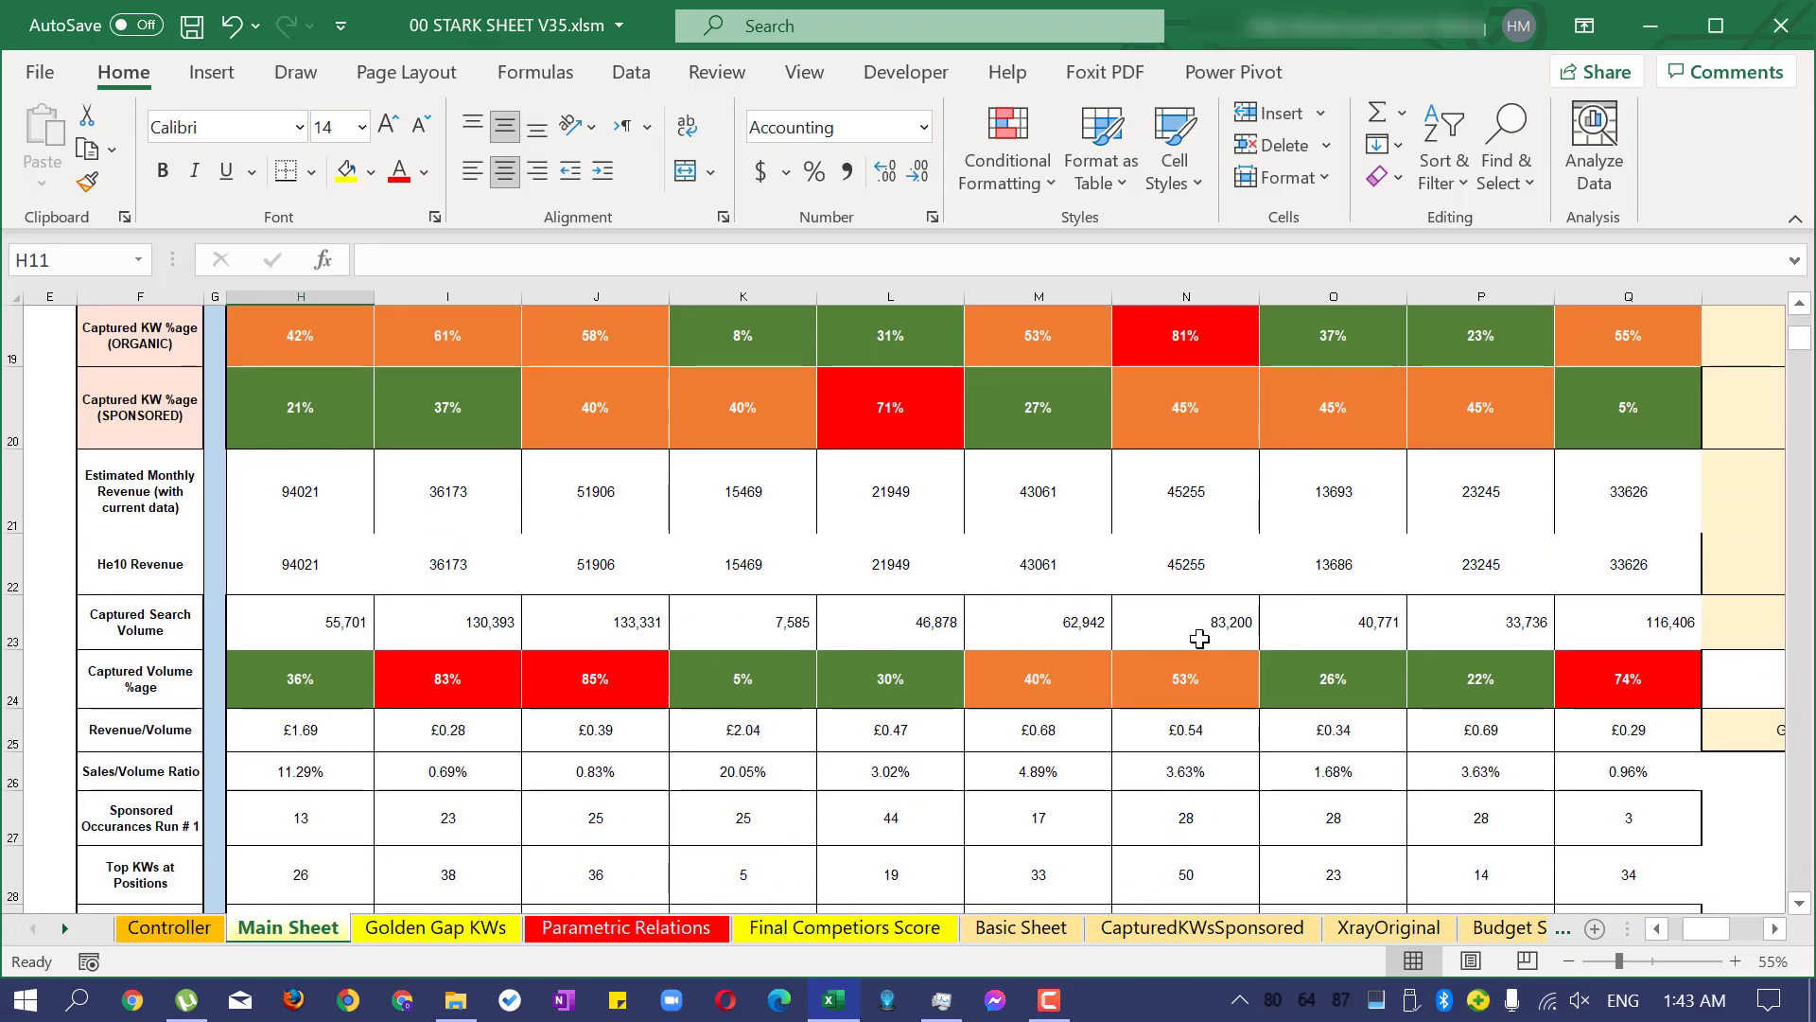
scroll(1086, 683, down, 4)
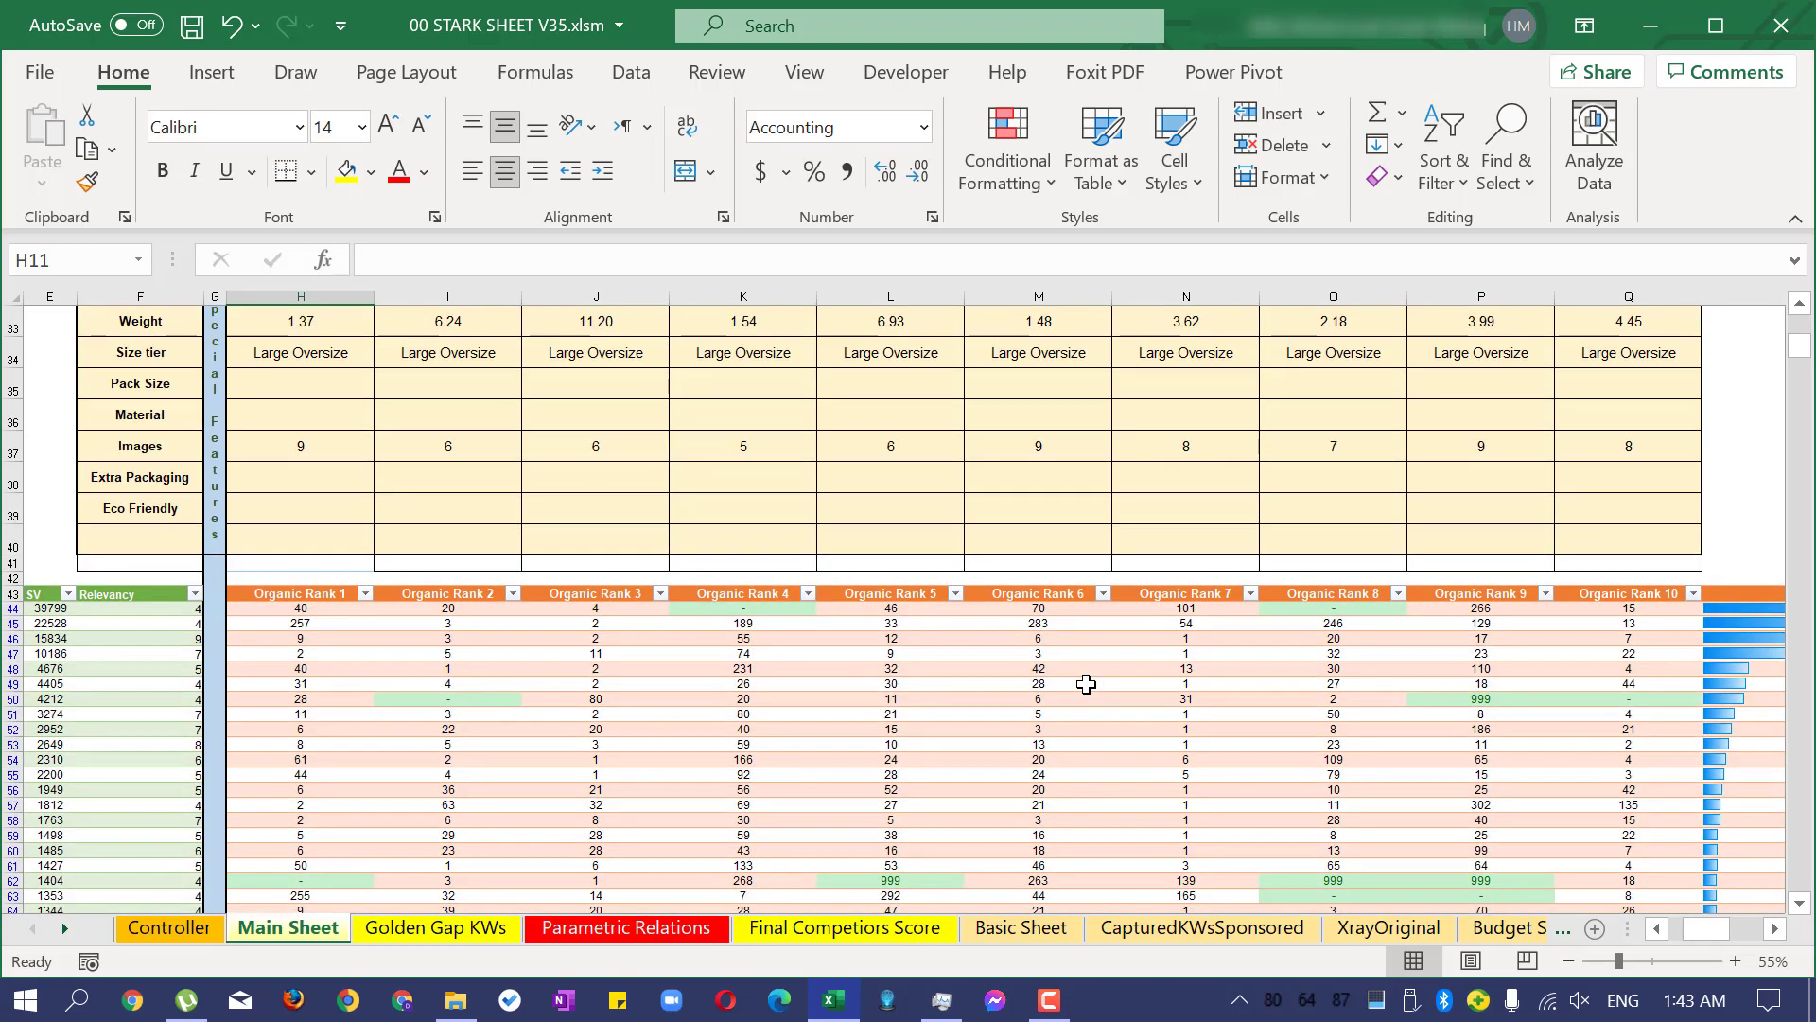
click(262, 372)
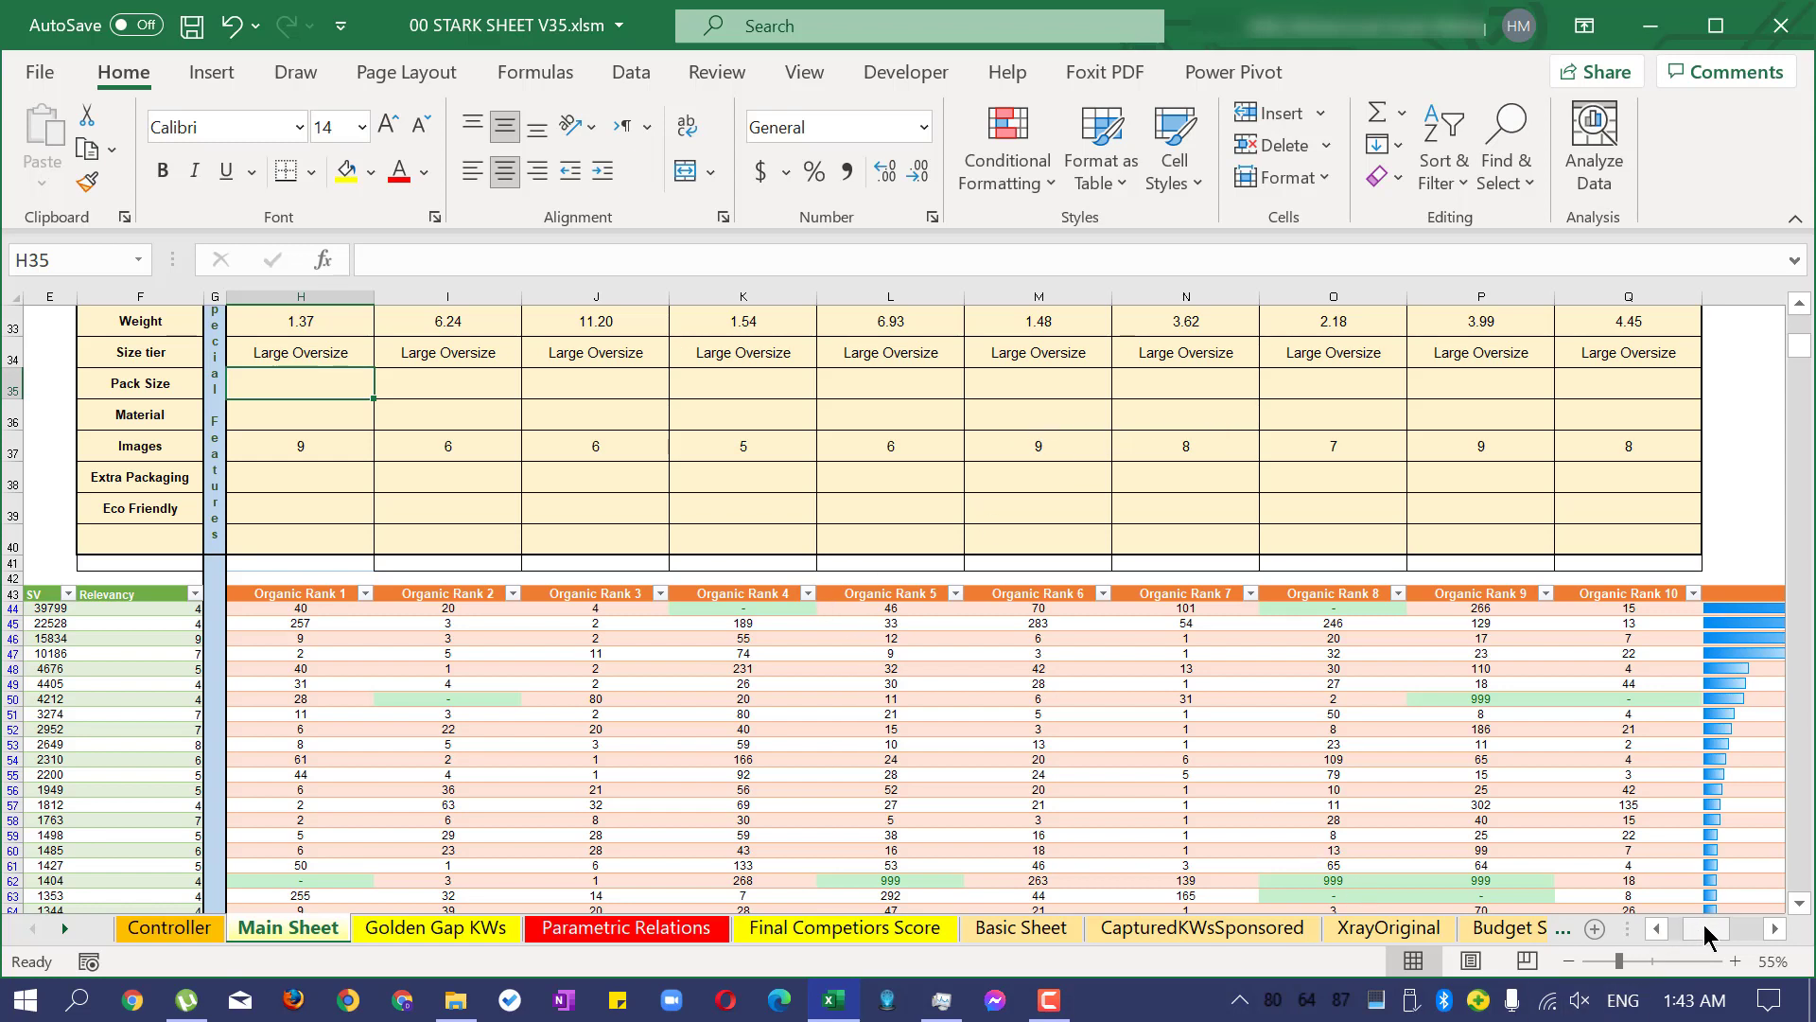
Examine the search volume and number of keywords for the Top 55%, Mid 30%, Long Tail 15% and Golden Gap KWs rows.
drag(1705, 923, 1688, 922)
scroll(1698, 932, right, 5)
scroll(1552, 507, up, 5)
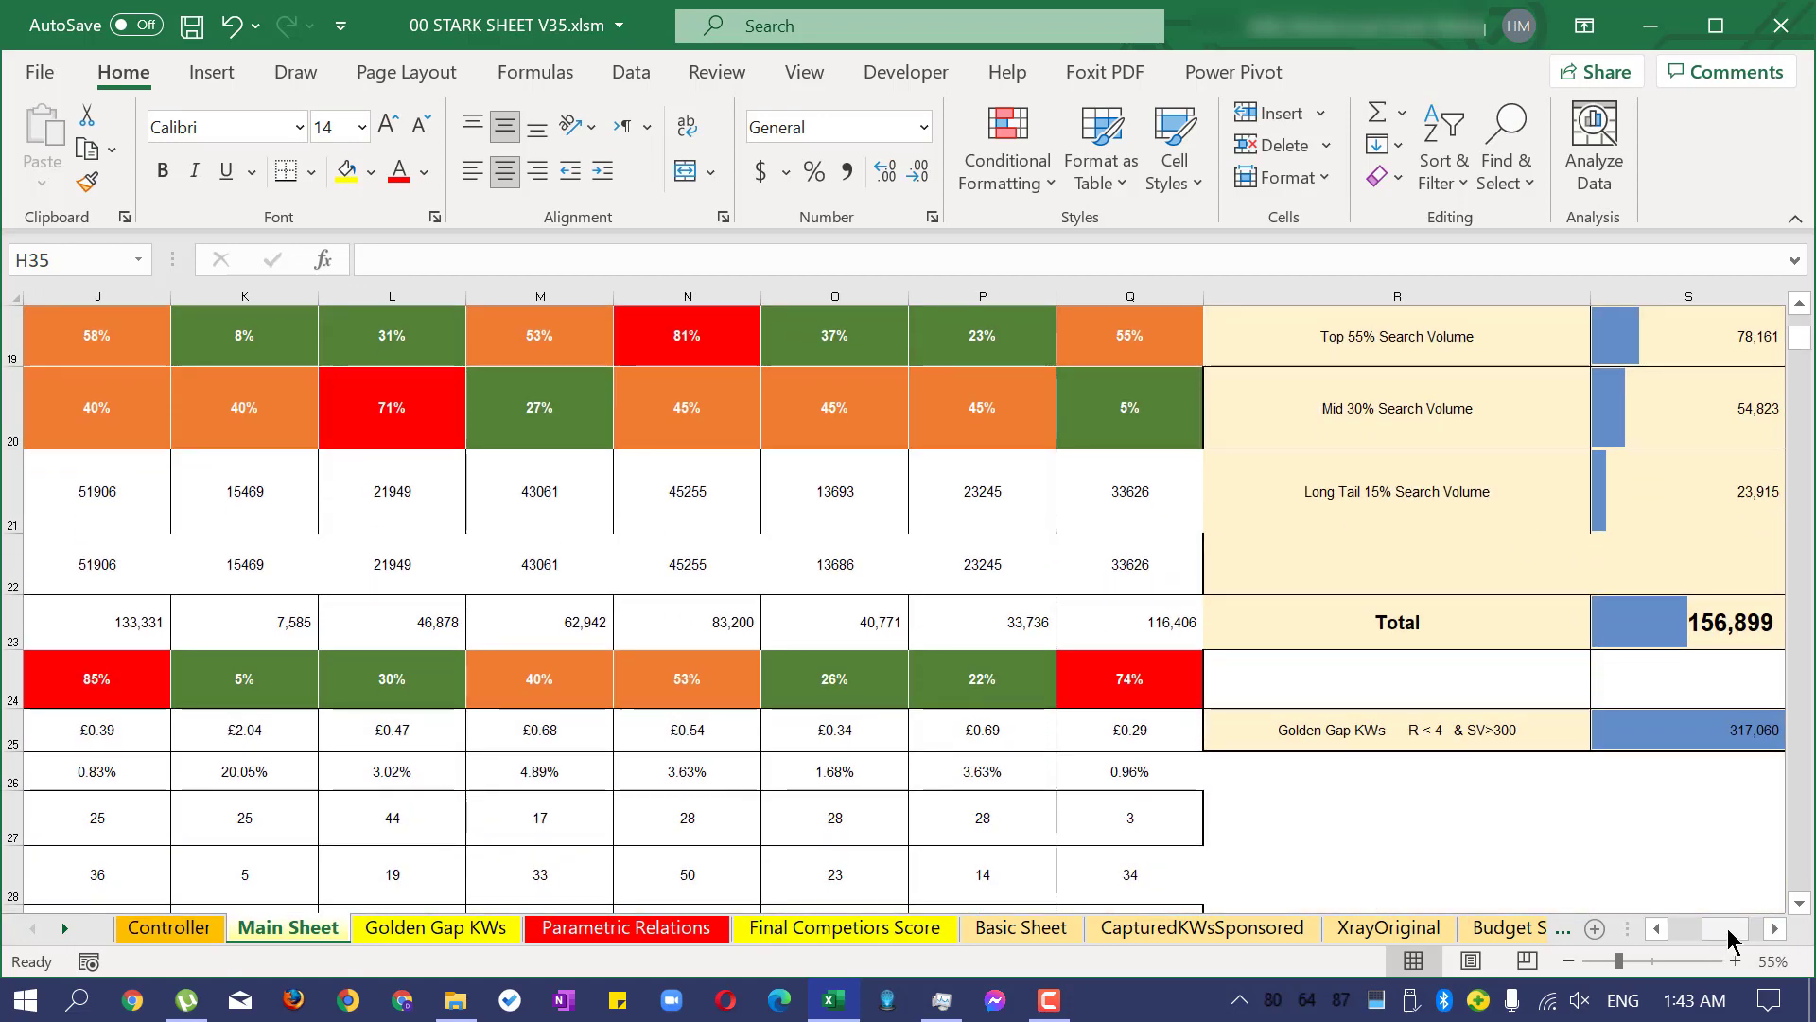
drag(1717, 931, 1741, 939)
scroll(1391, 701, right, 1)
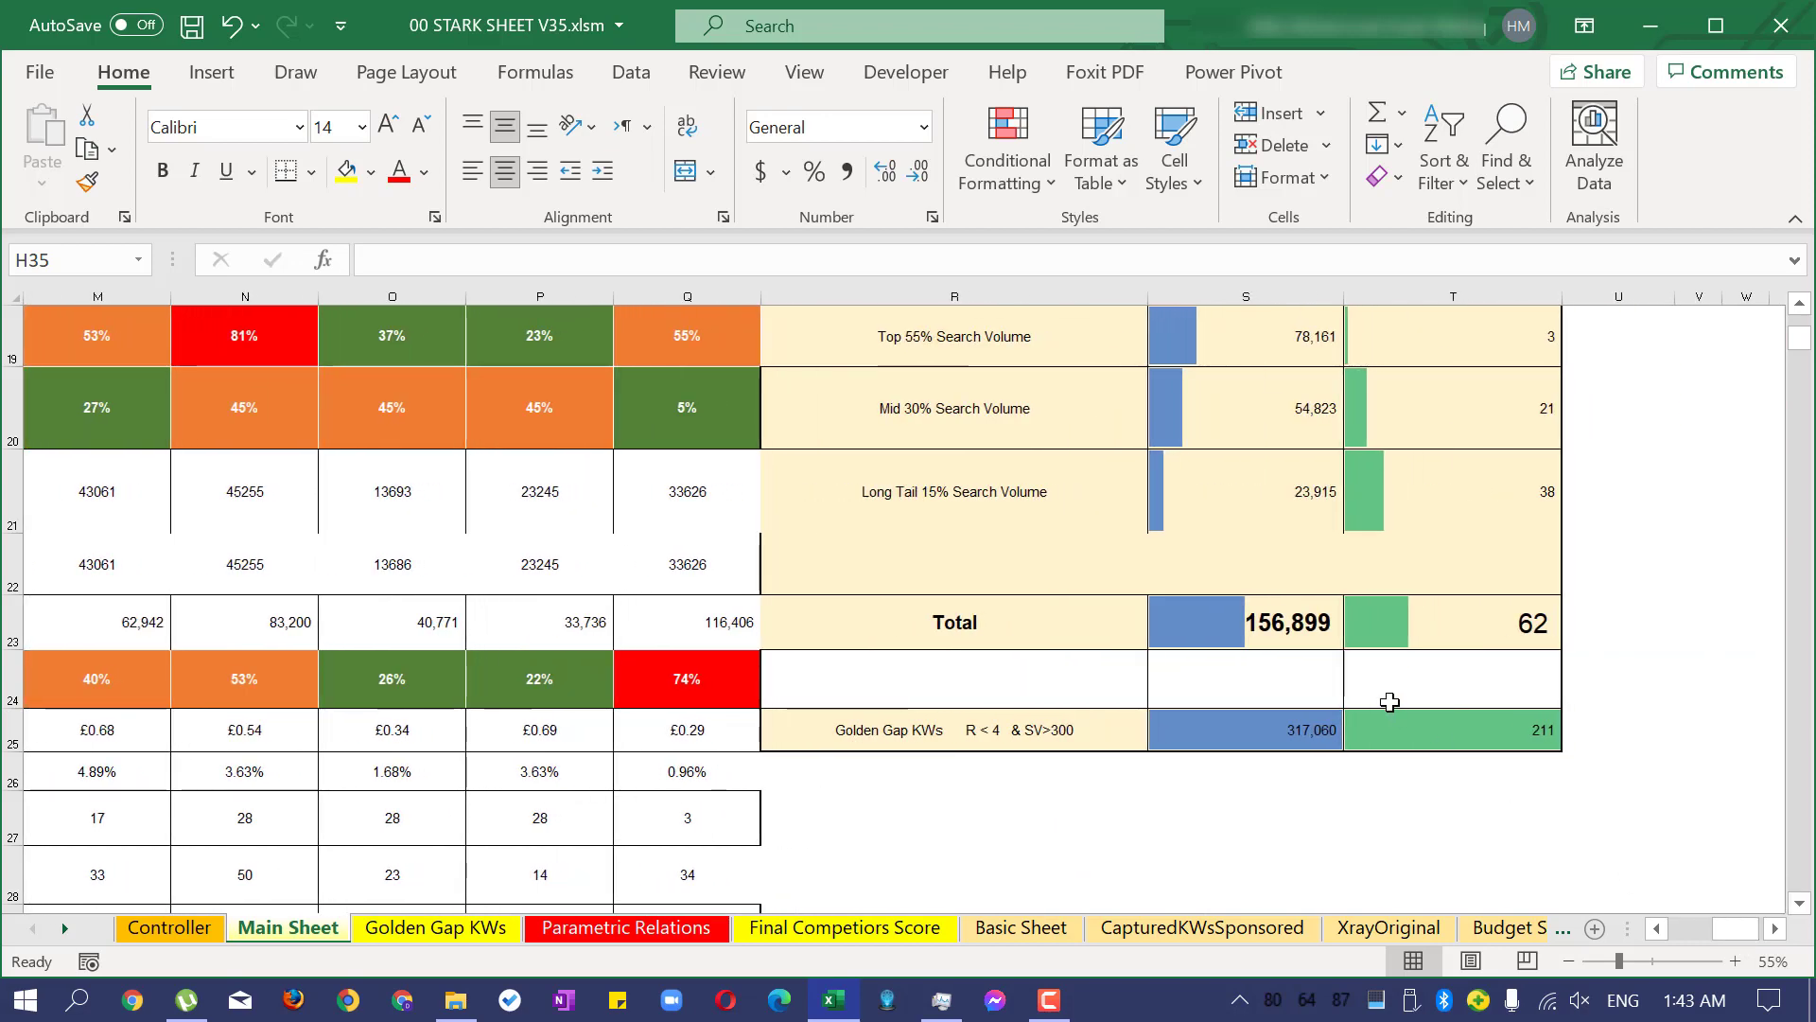
scroll(1391, 701, up, 3)
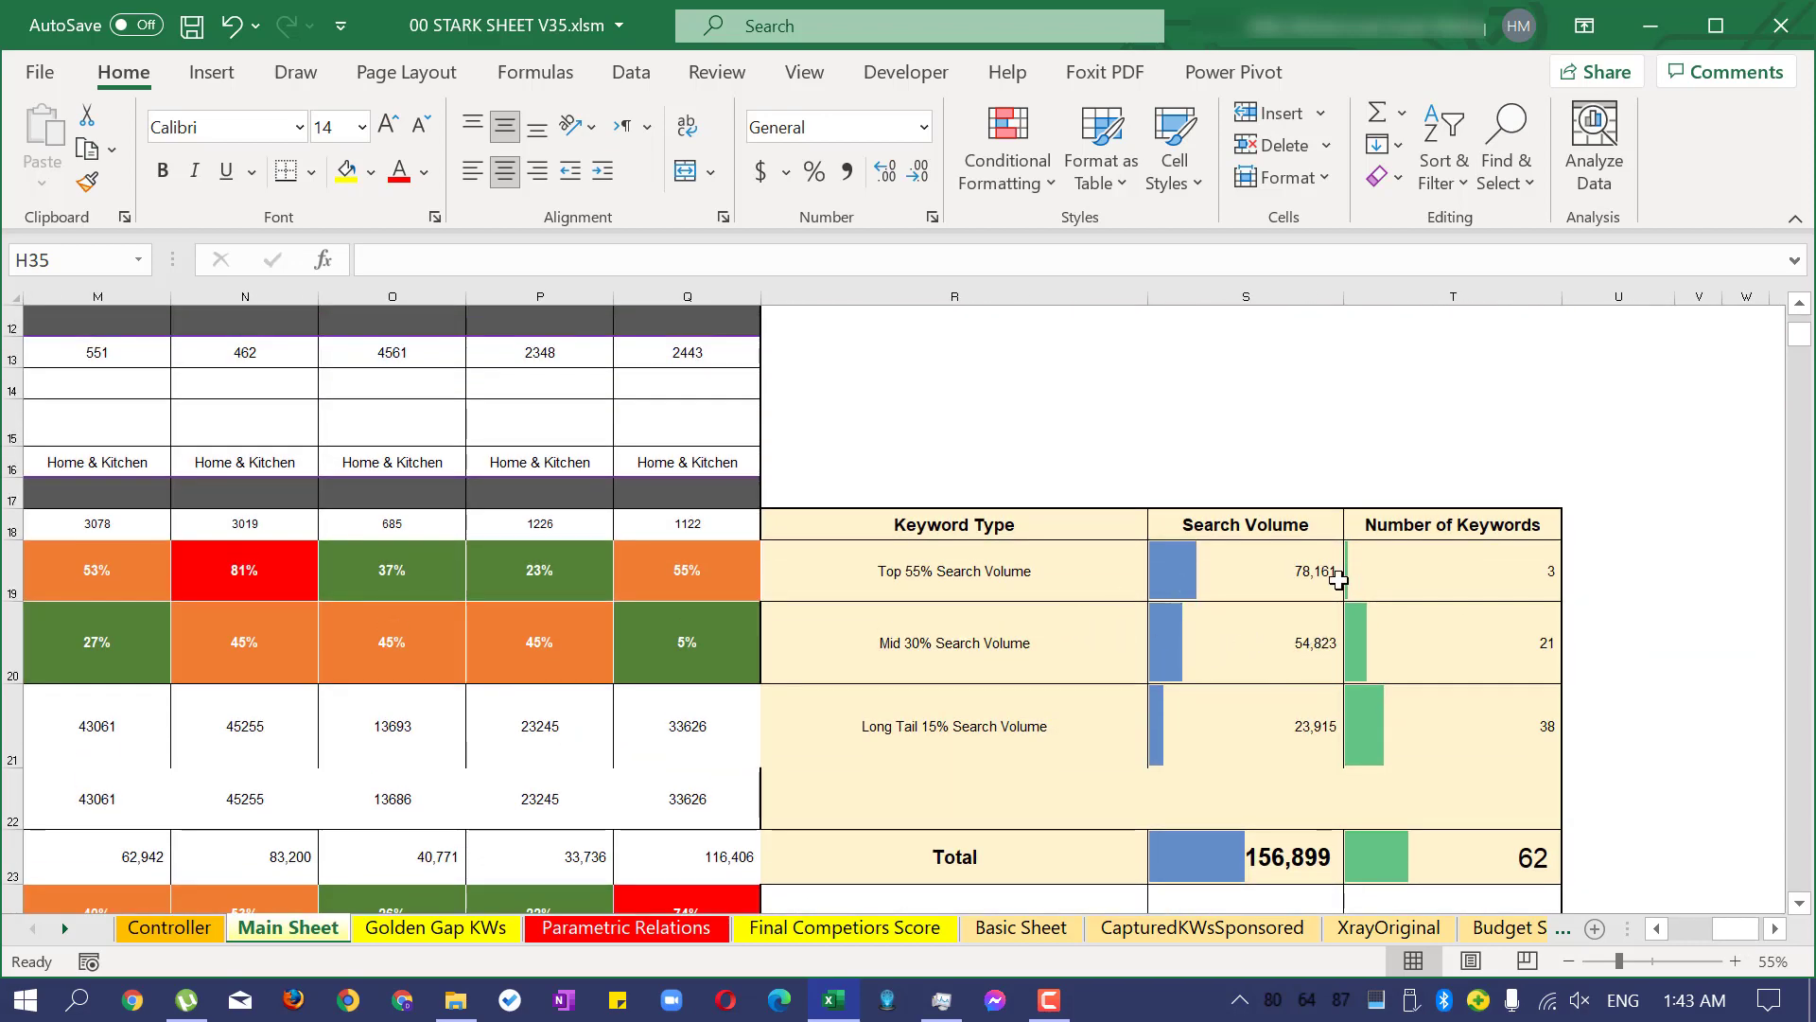
click(1518, 564)
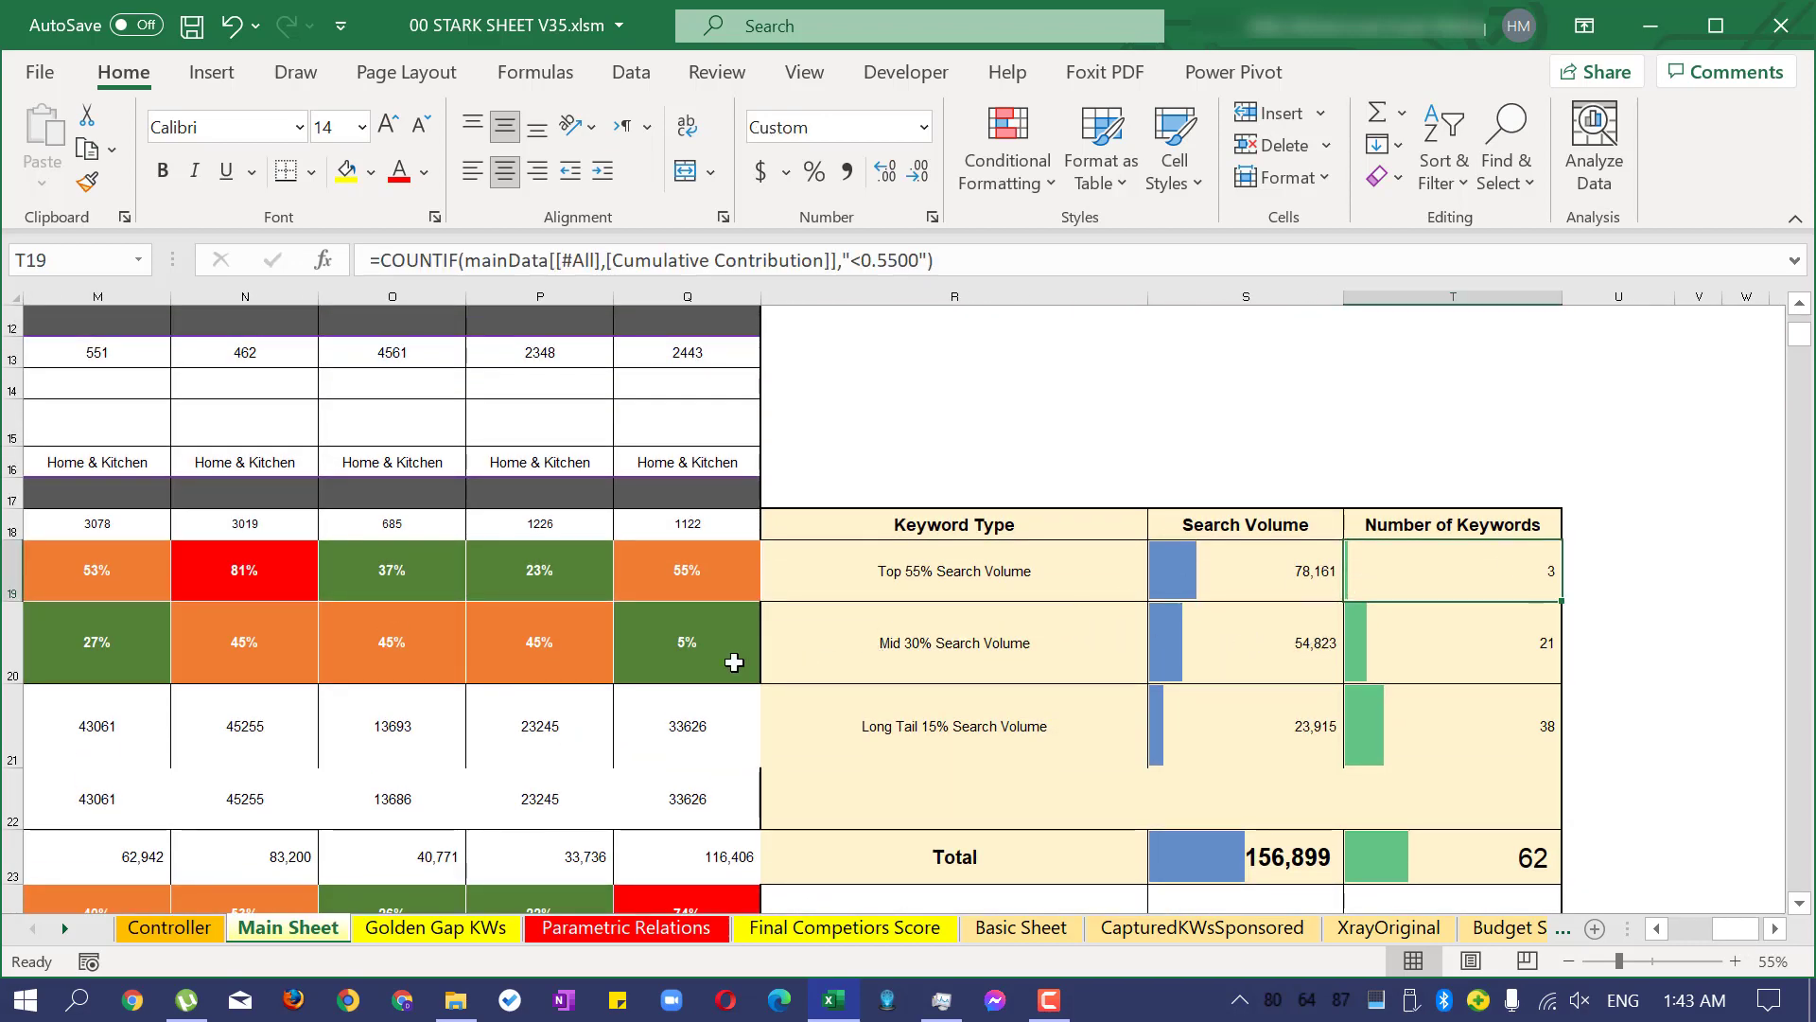
click(1539, 657)
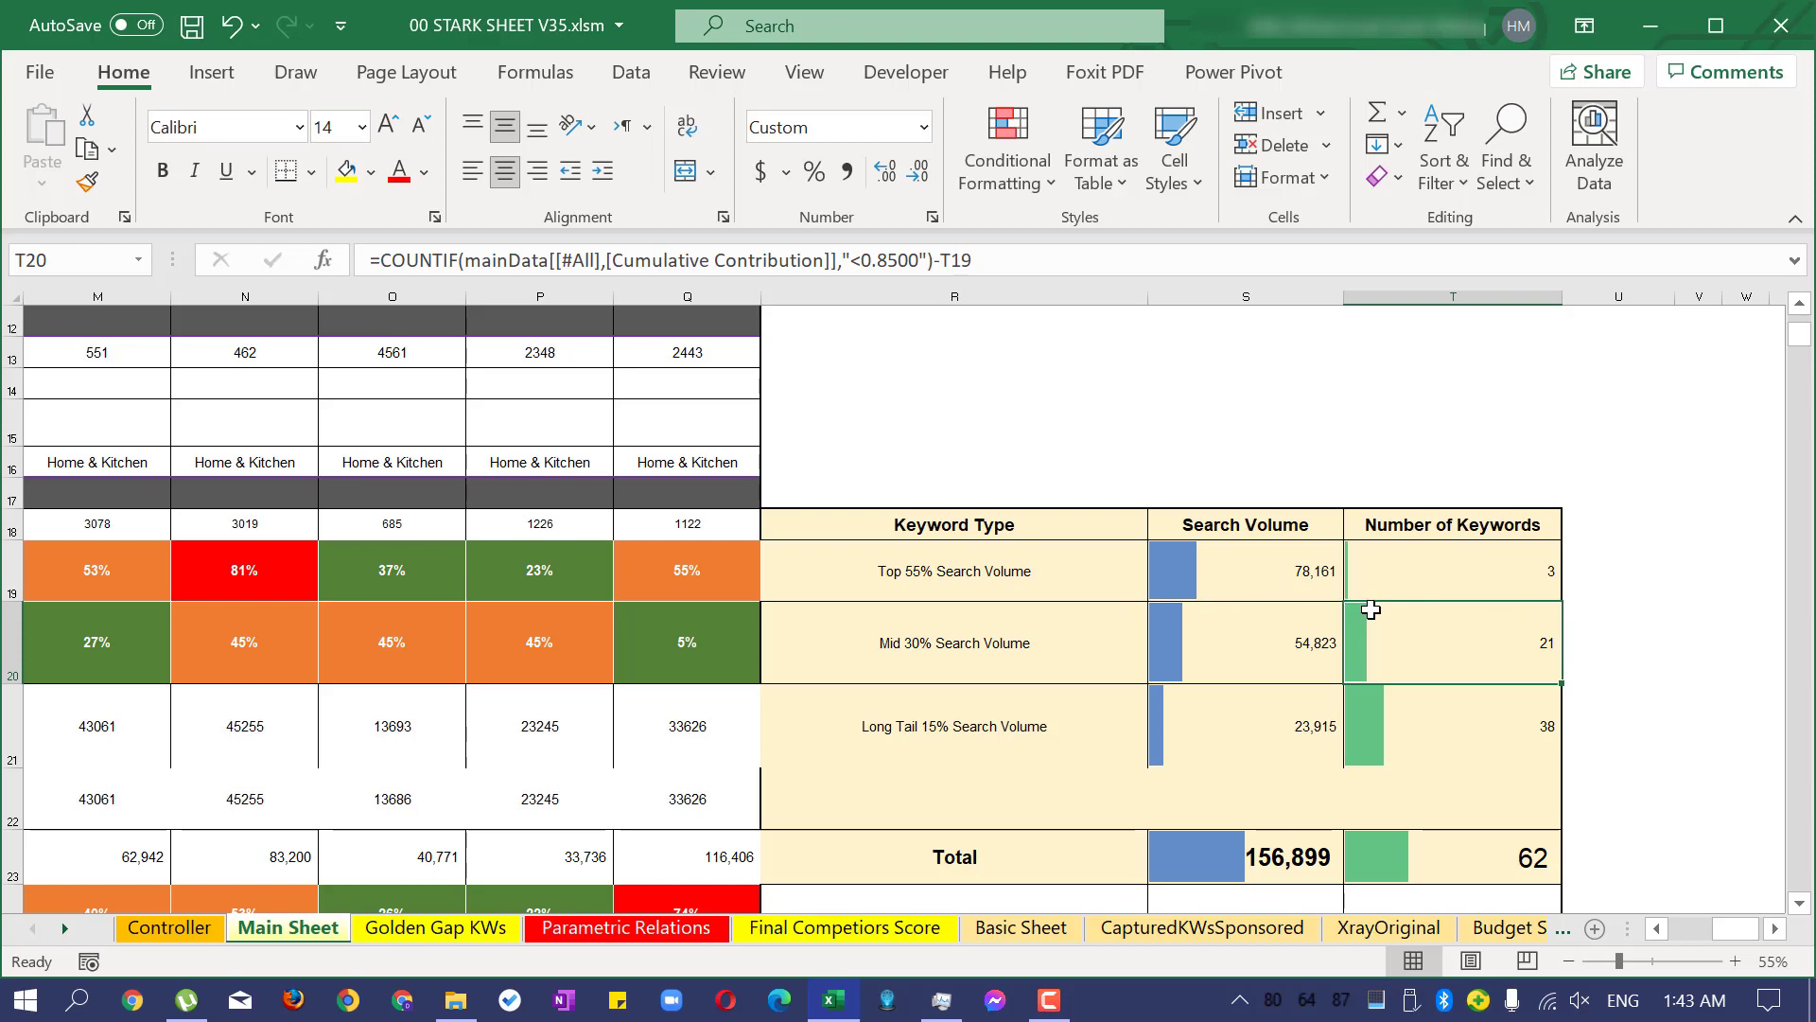
scroll(1543, 624, down, 3)
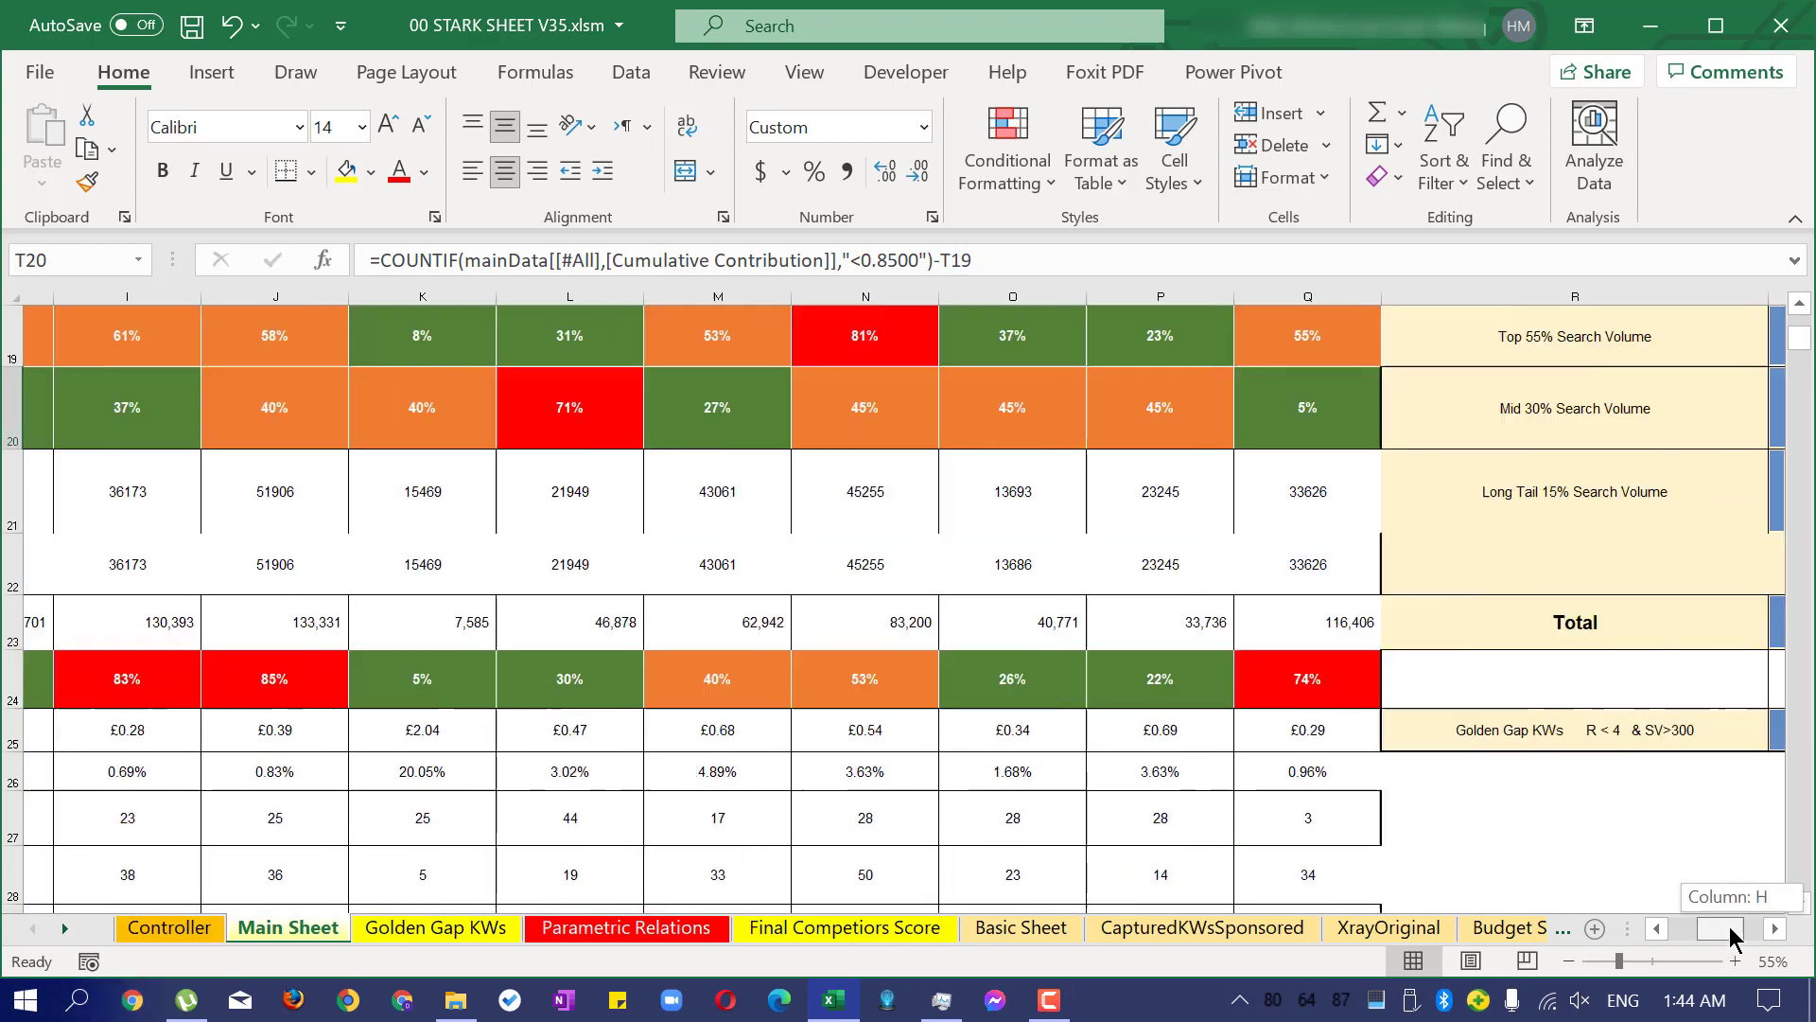
drag(1745, 929, 1750, 936)
click(1043, 747)
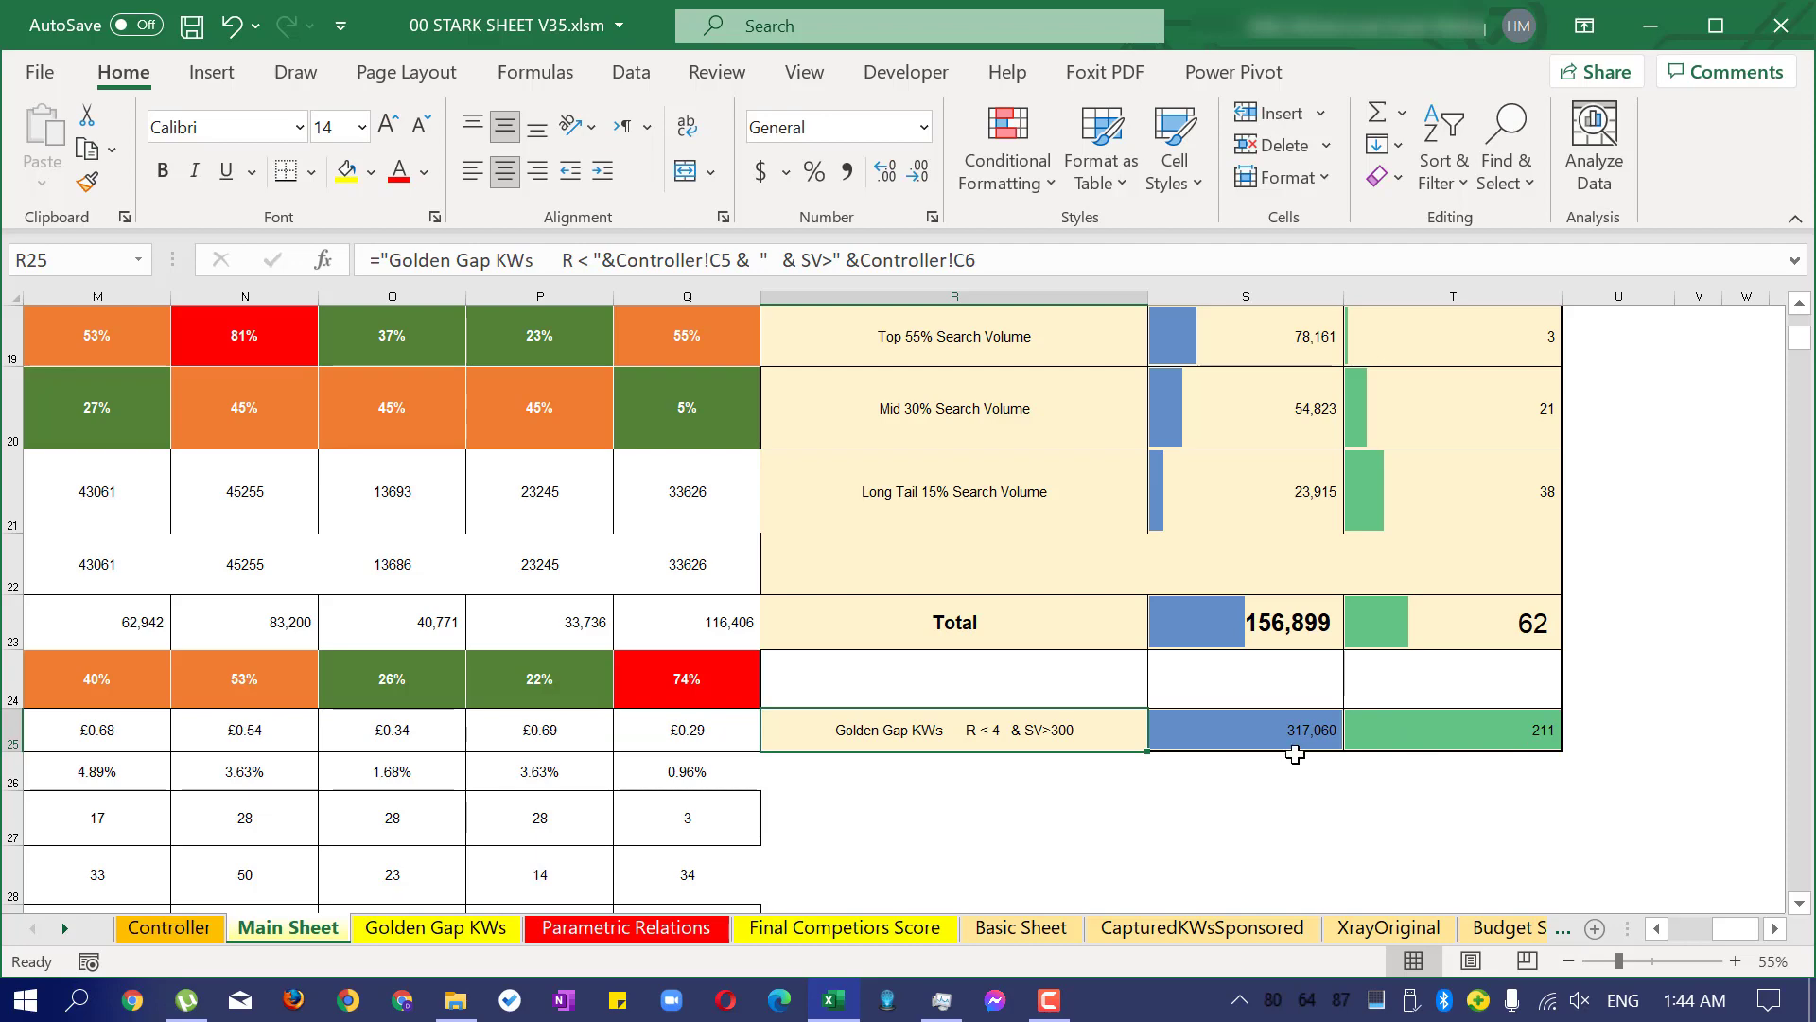
Examine the keyword table's organic ranks per seller, inspecting the pantry storage rank formulas for sellers 8 and 1.
scroll(1143, 636, left, 4)
scroll(1143, 636, up, 2)
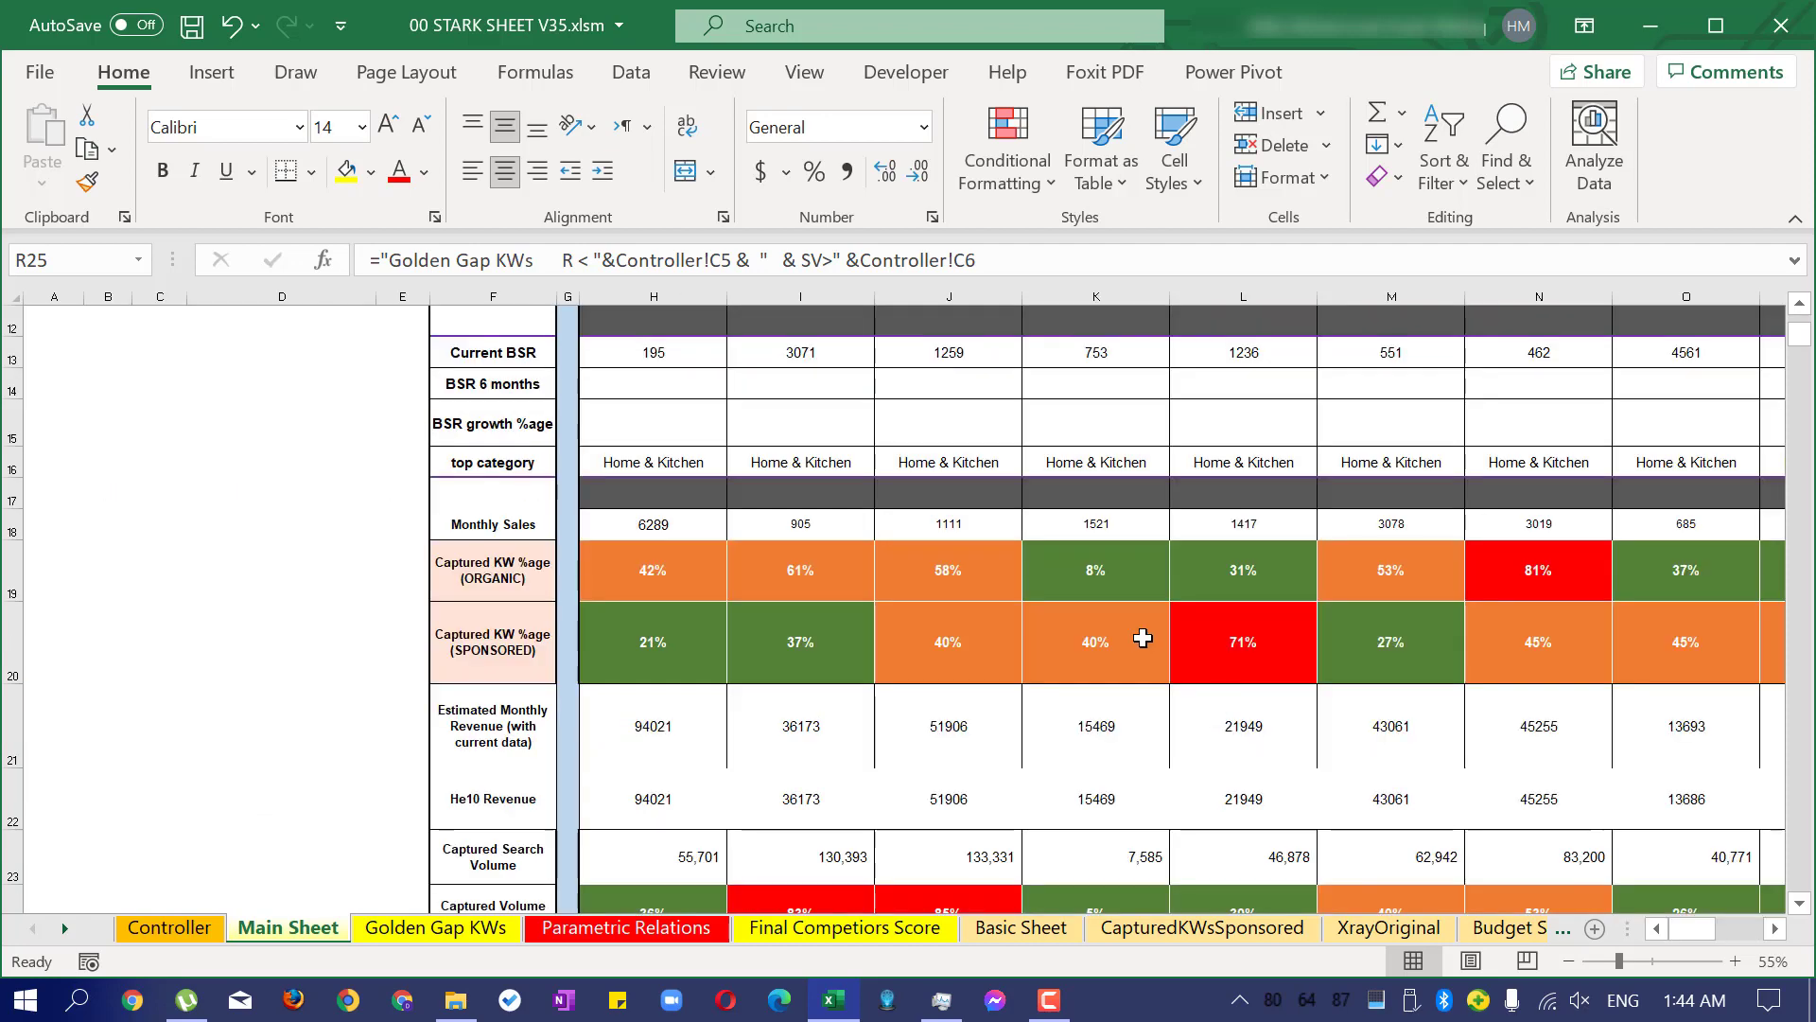
scroll(1151, 619, down, 7)
scroll(1117, 618, down, 3)
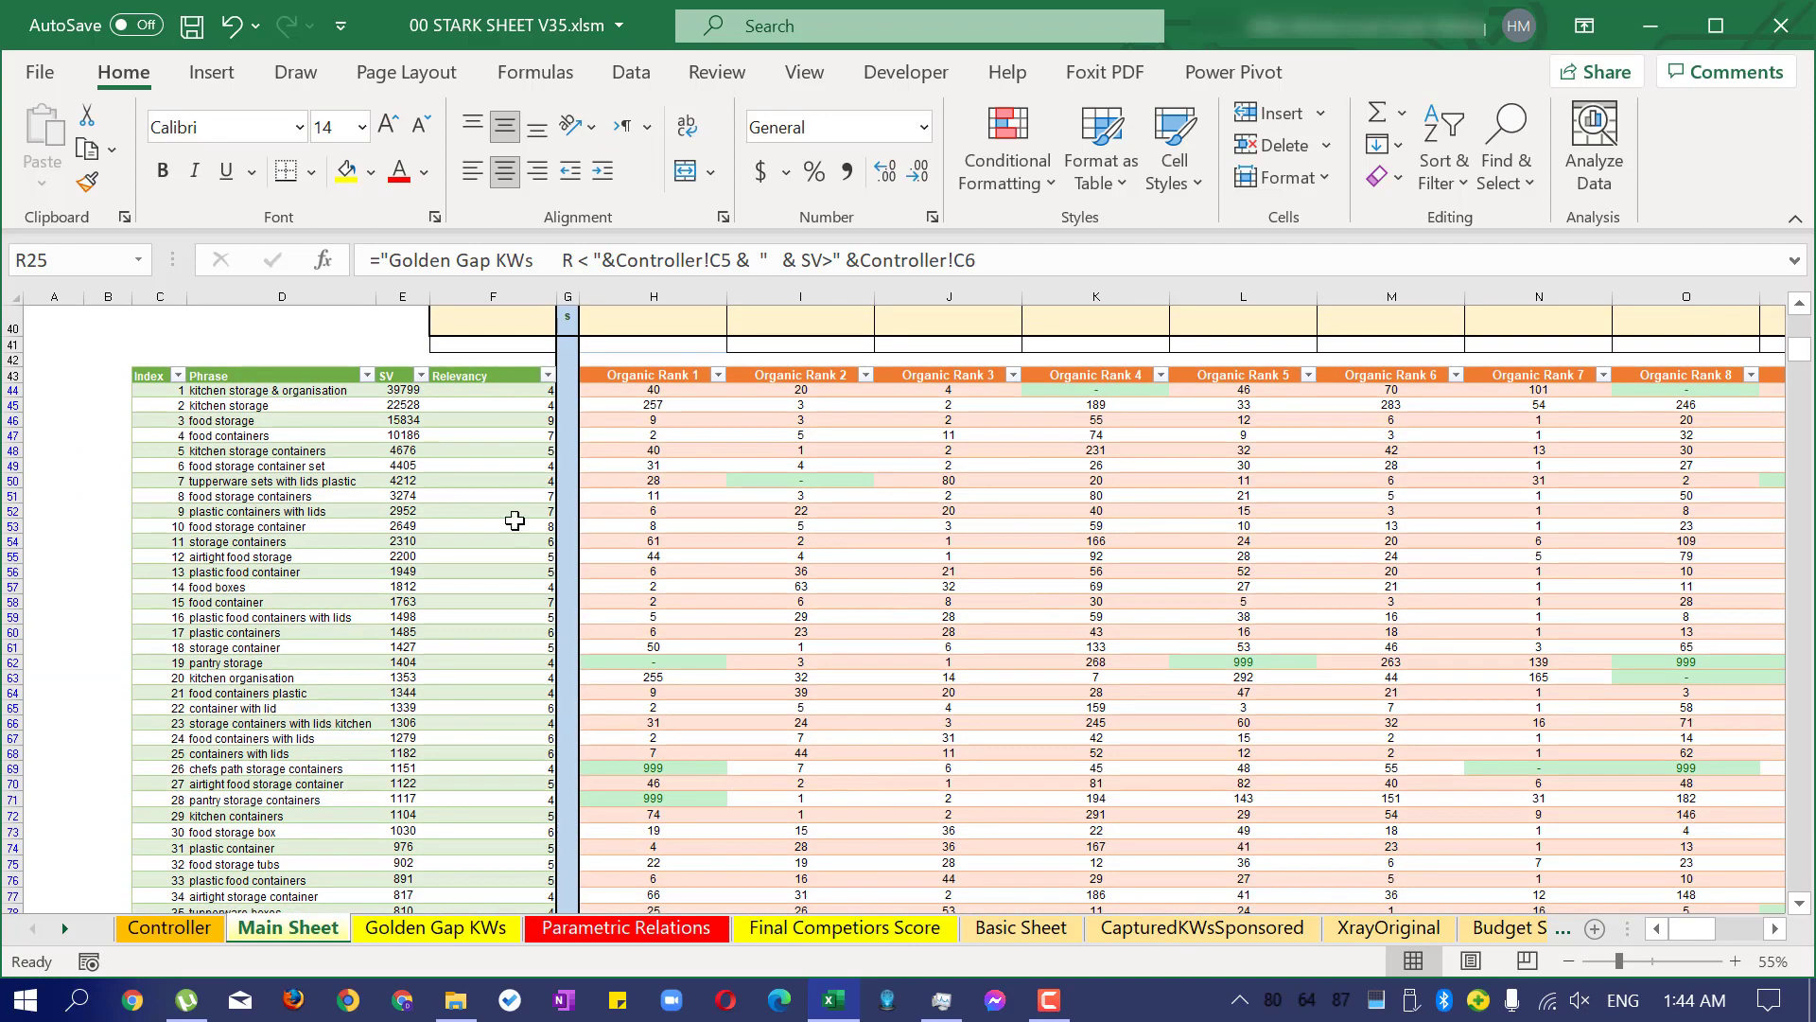
scroll(1034, 487, down, 1)
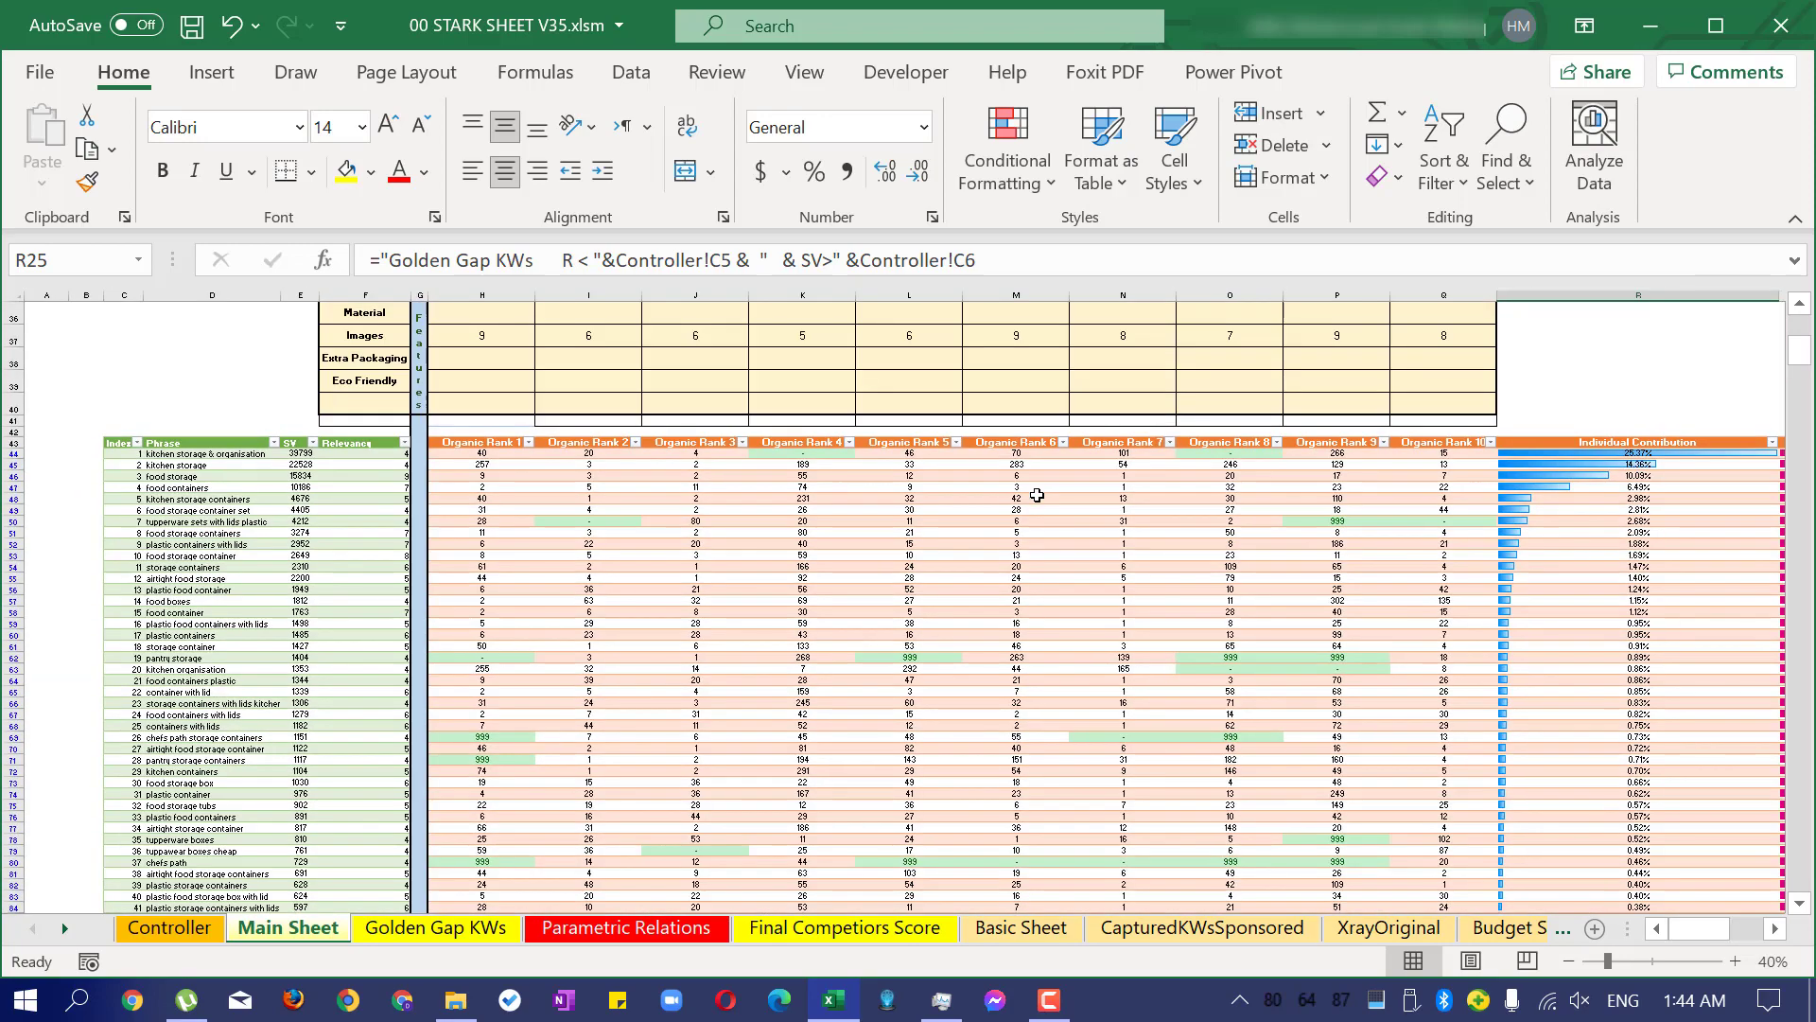
scroll(1075, 524, down, 2)
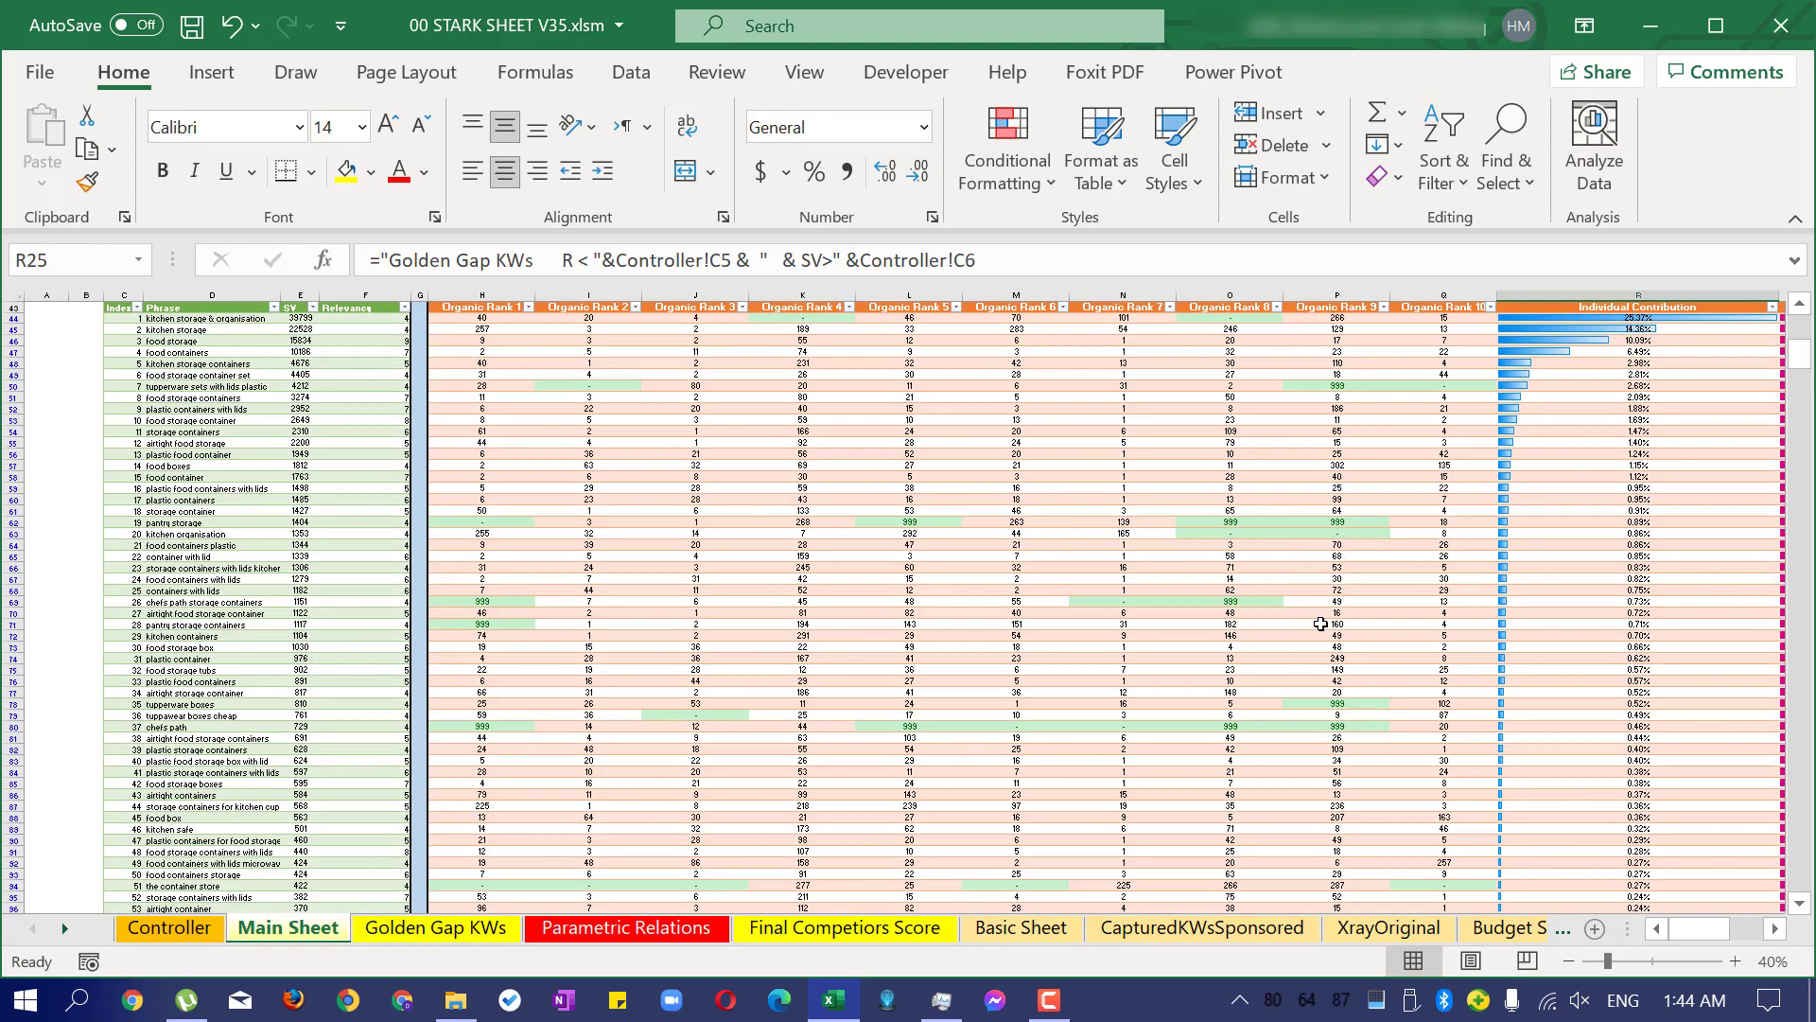
click(1255, 521)
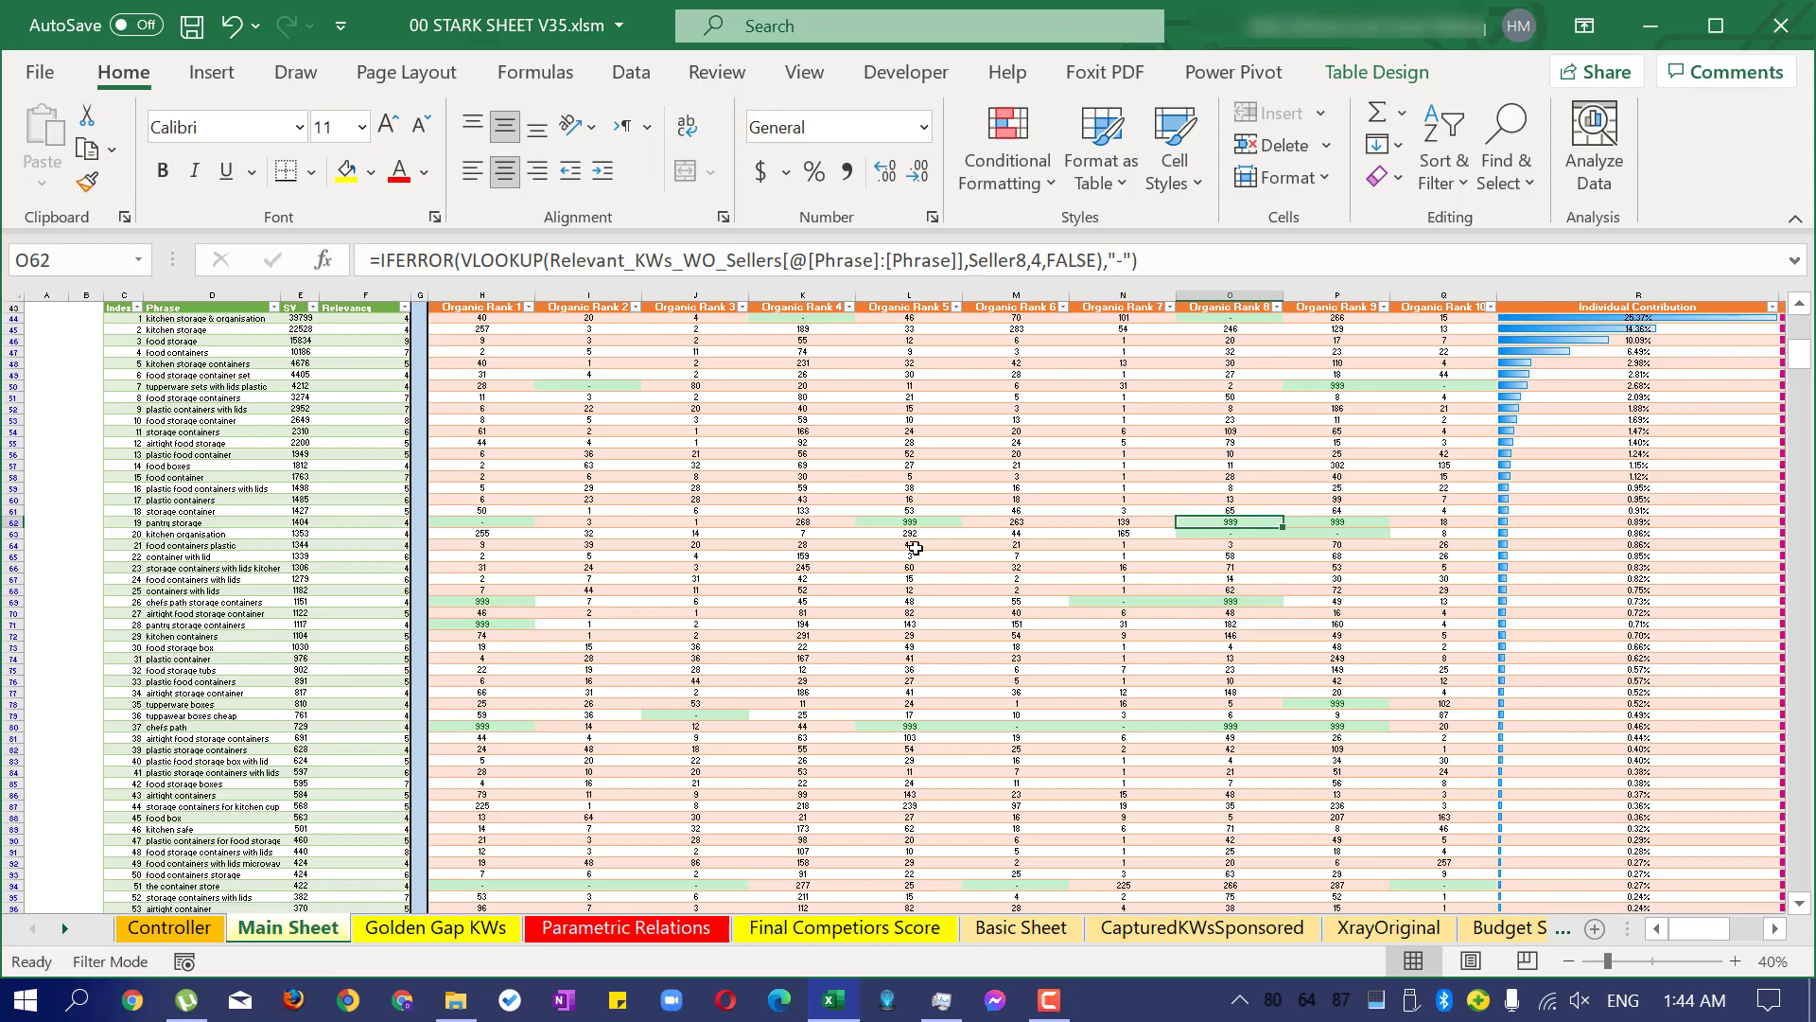
click(478, 522)
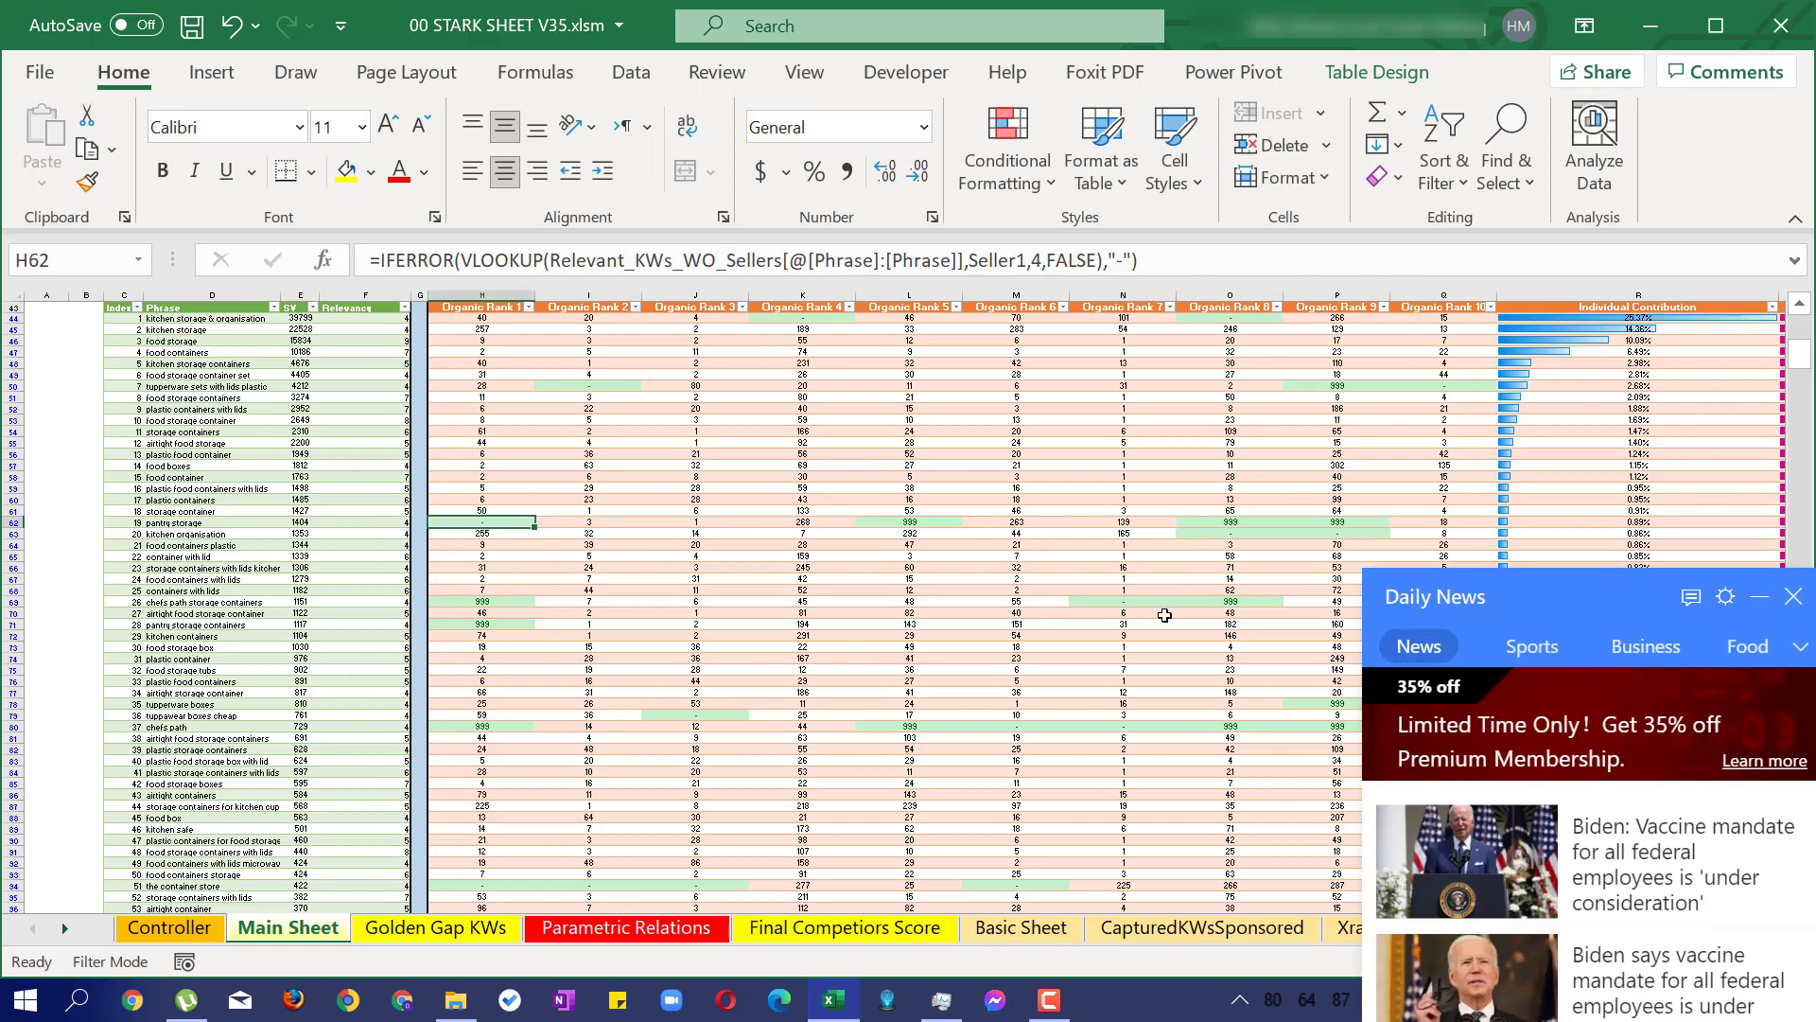
Dismiss the news pop-up and look through the keyword table's organic ranks across the sellers.
click(1794, 158)
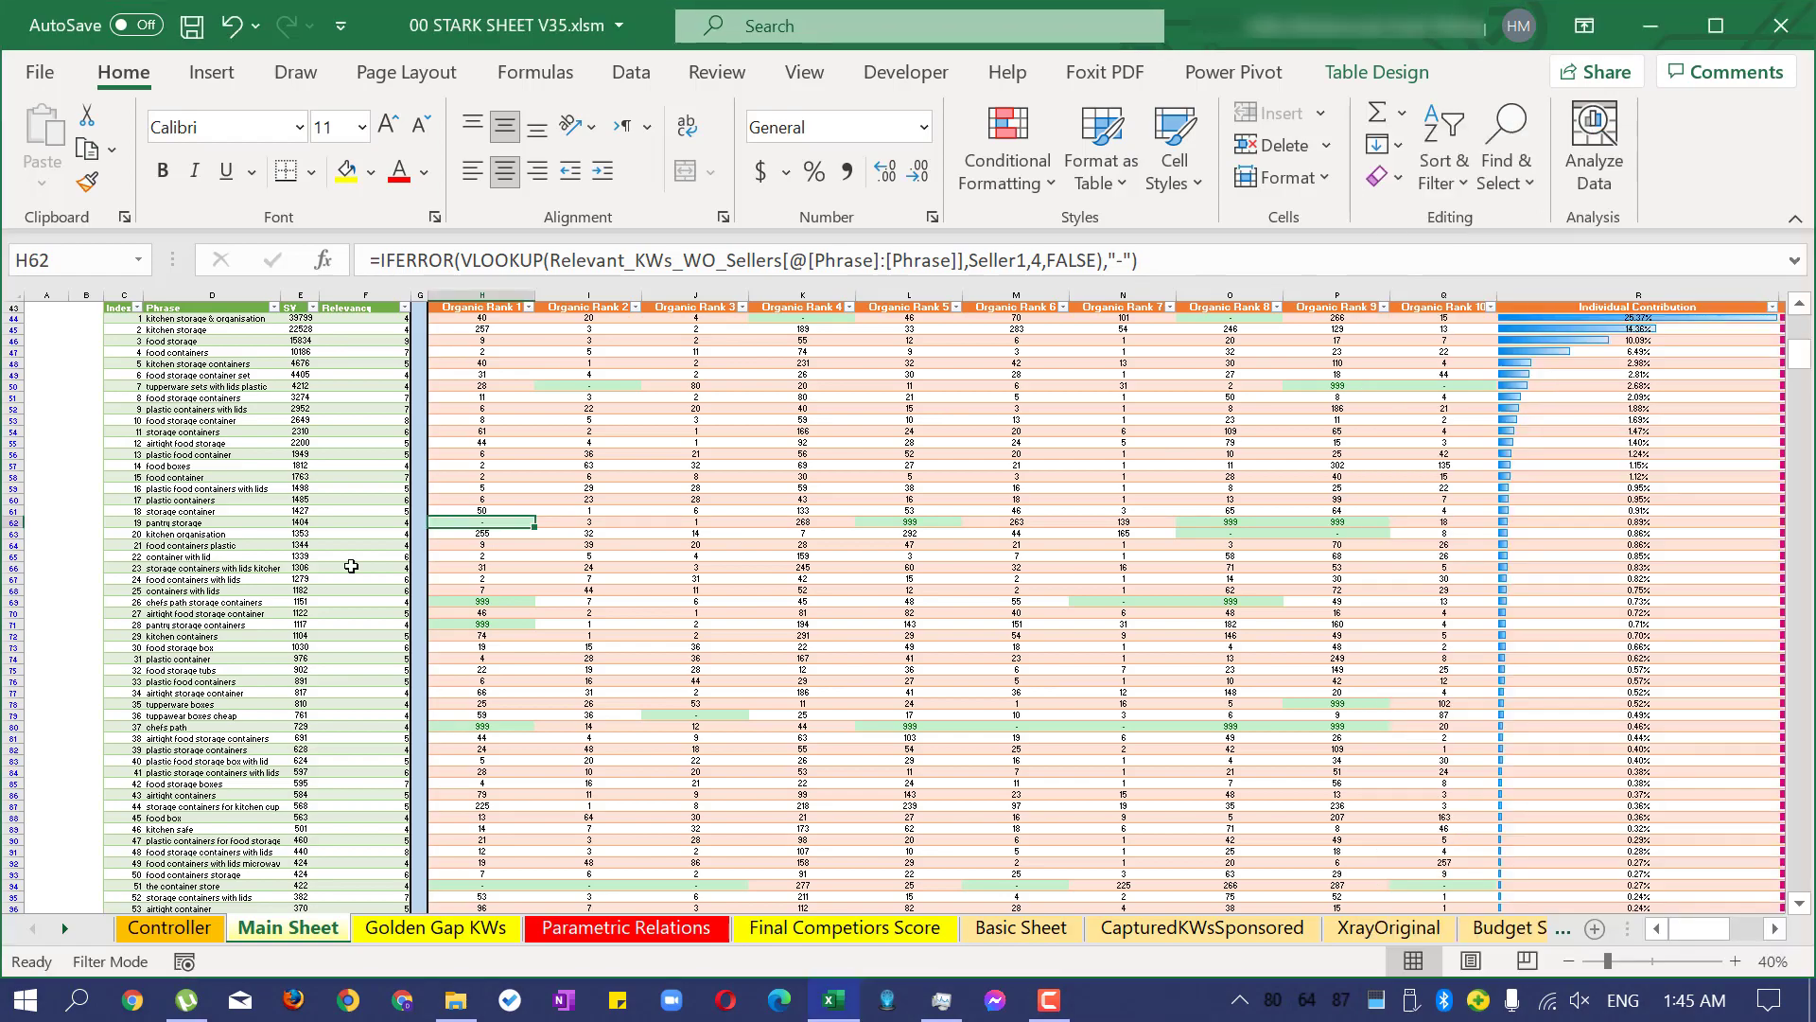
scroll(1104, 594, down, 2)
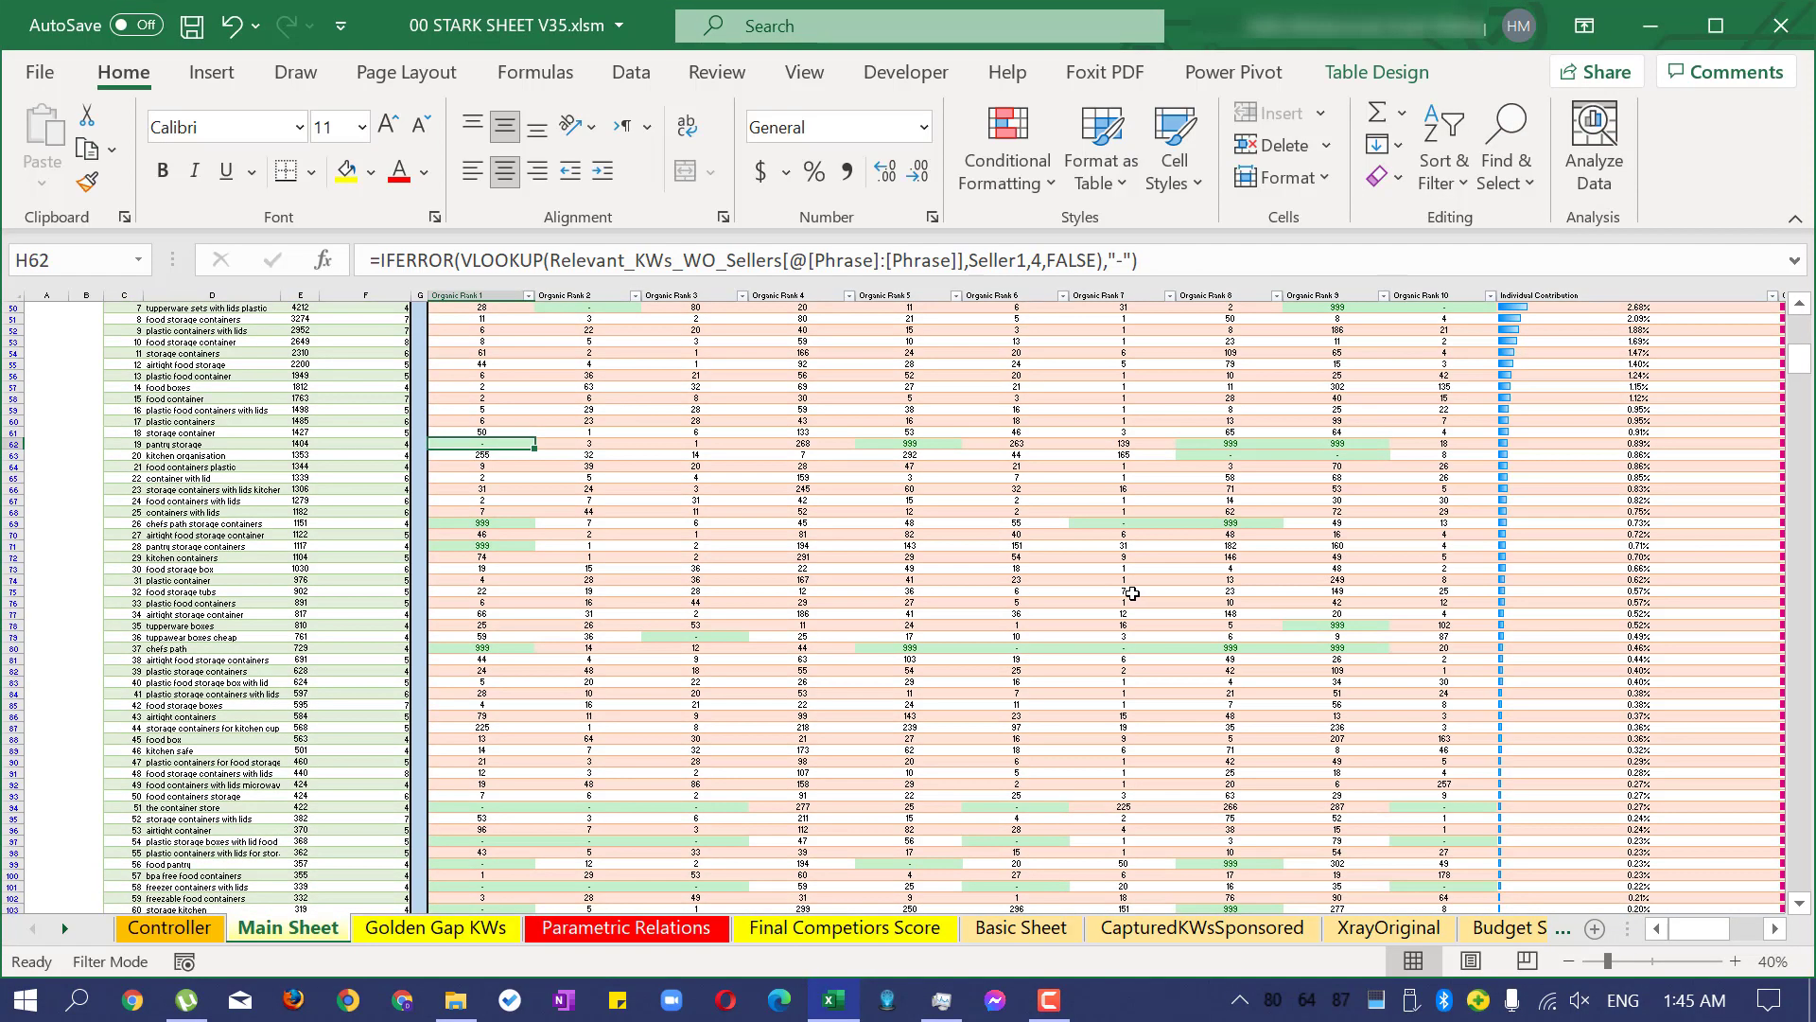
scroll(1132, 593, down, 1)
scroll(1261, 587, up, 5)
Examine the keyword table's Individual Contribution formula and percentages for the highest-volume keywords, alongside the Cumulative Contribution and Sales Segregation columns.
click(1008, 559)
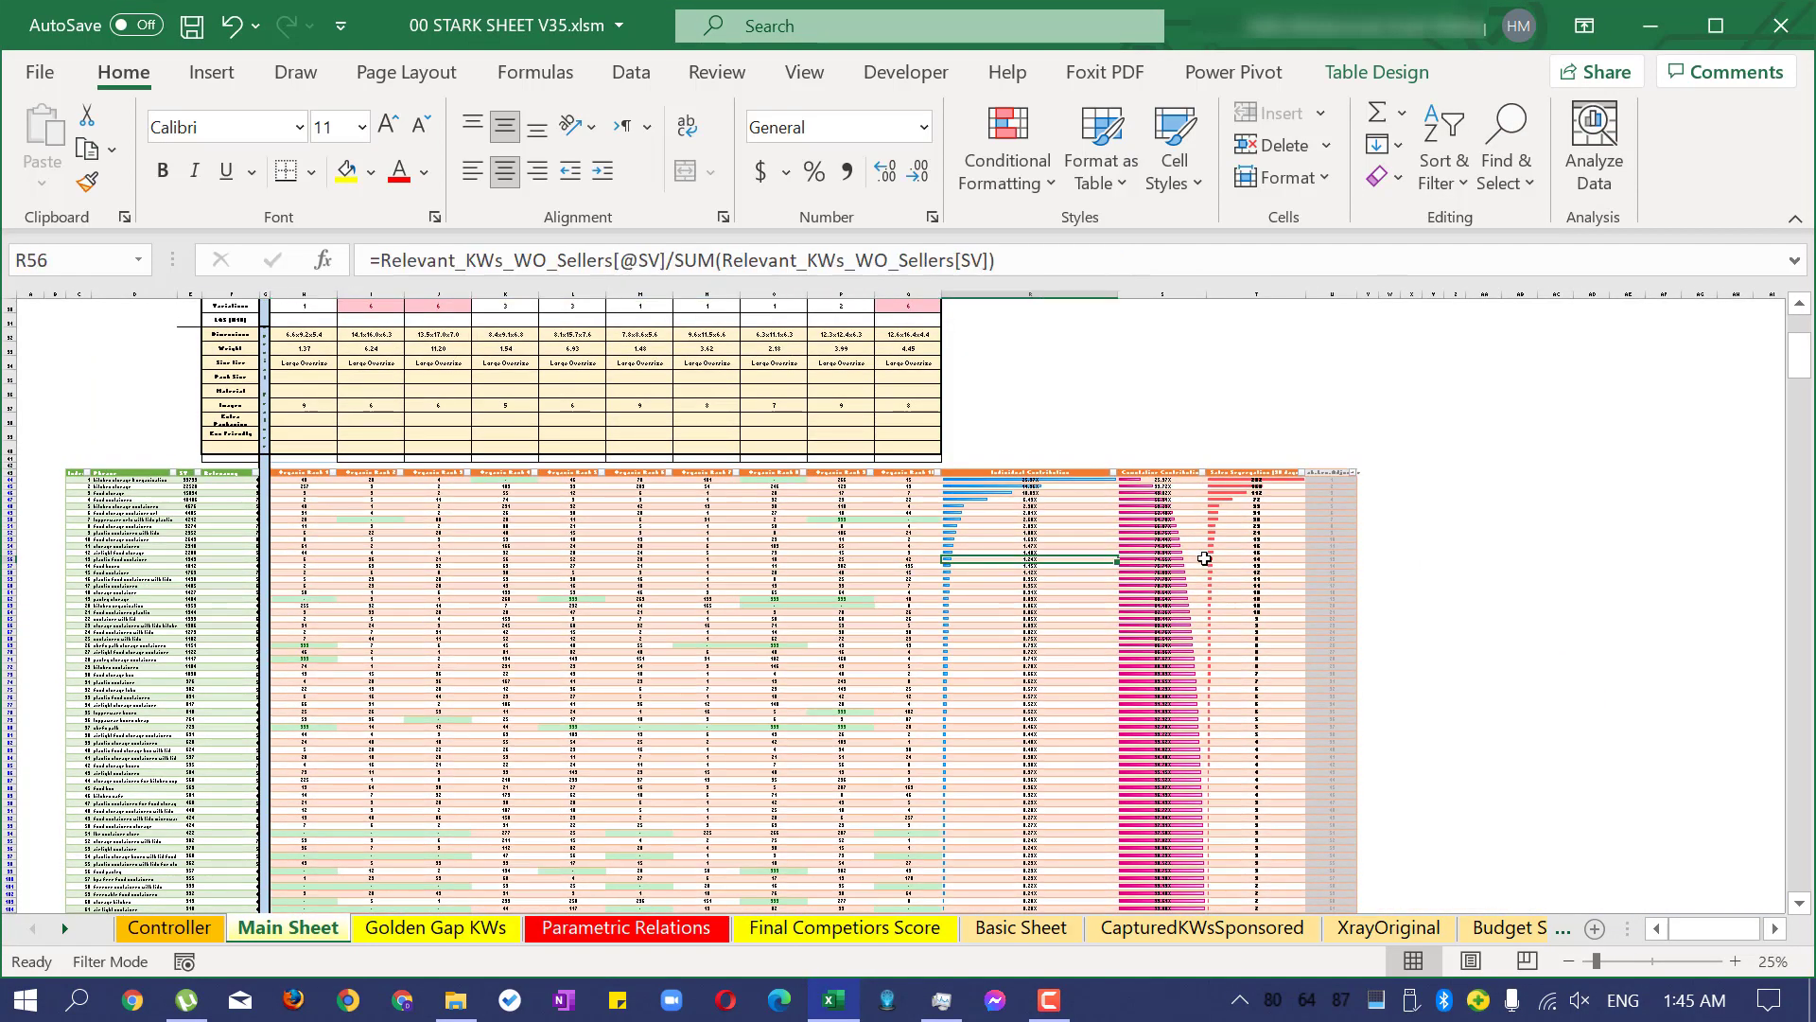
scroll(1204, 558, up, 1)
scroll(1268, 580, up, 3)
click(1188, 581)
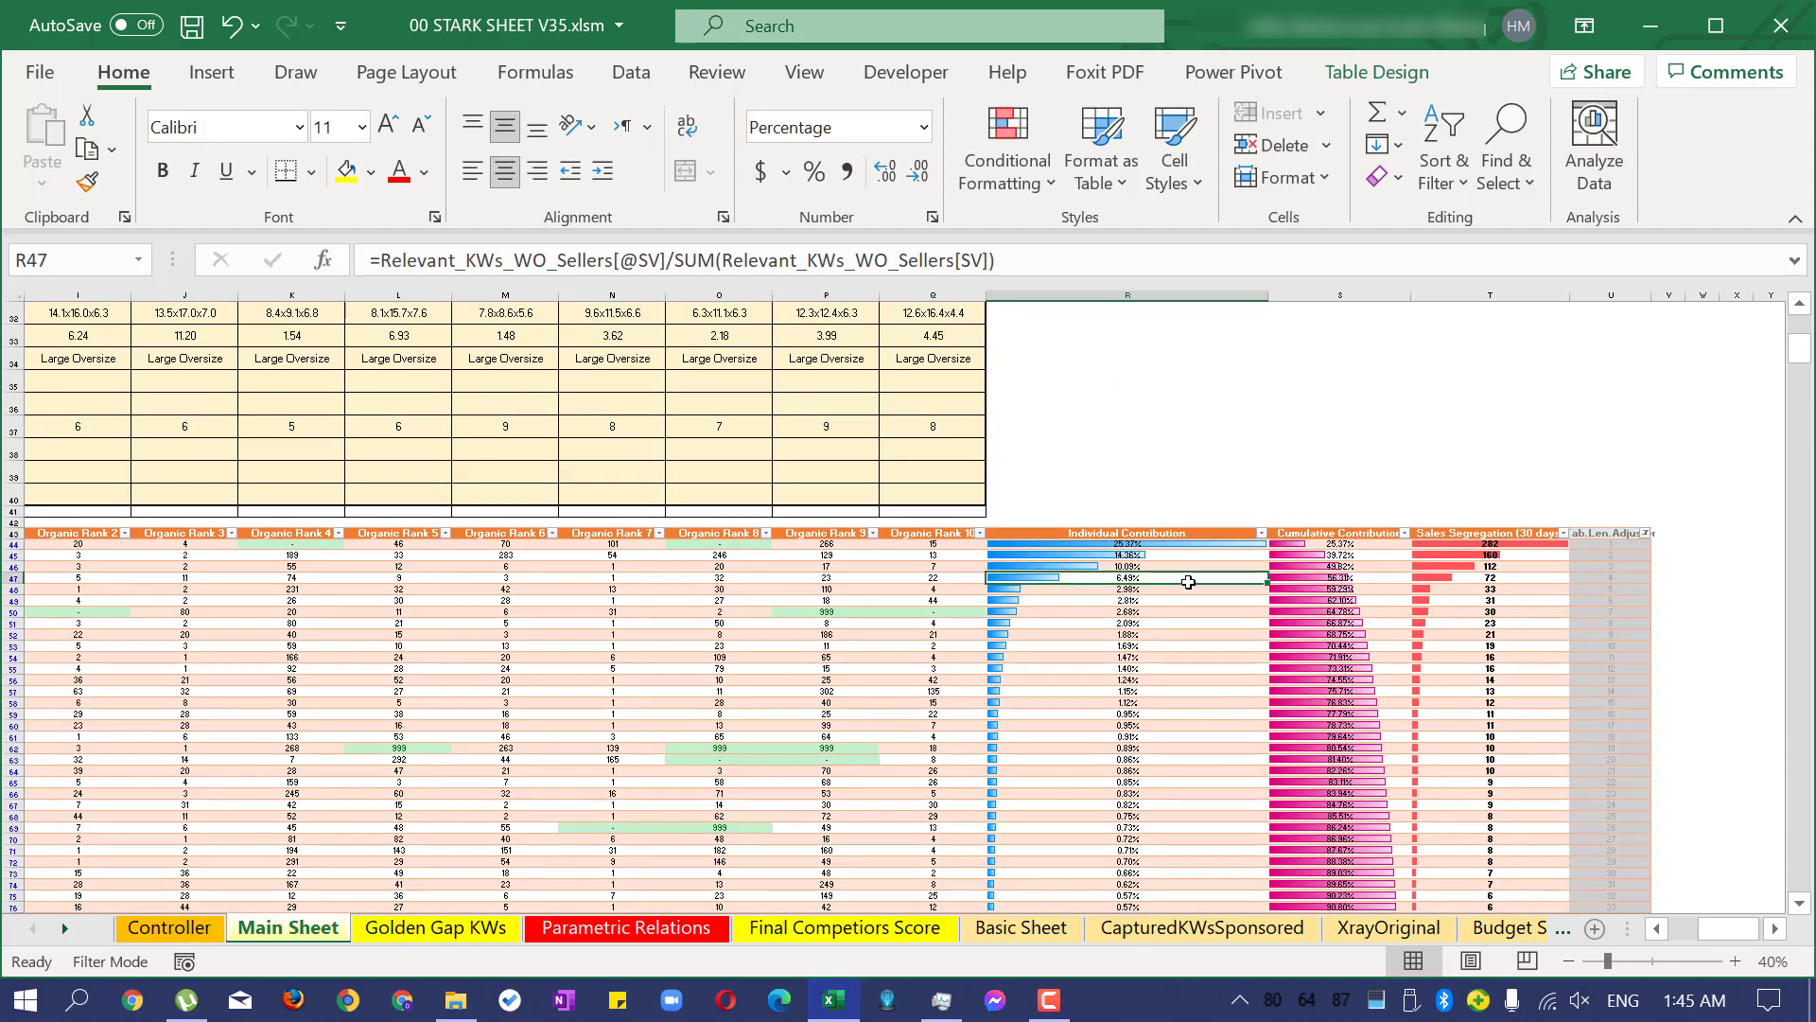
scroll(1188, 582, up, 1)
scroll(1194, 591, up, 1)
scroll(1193, 586, down, 2)
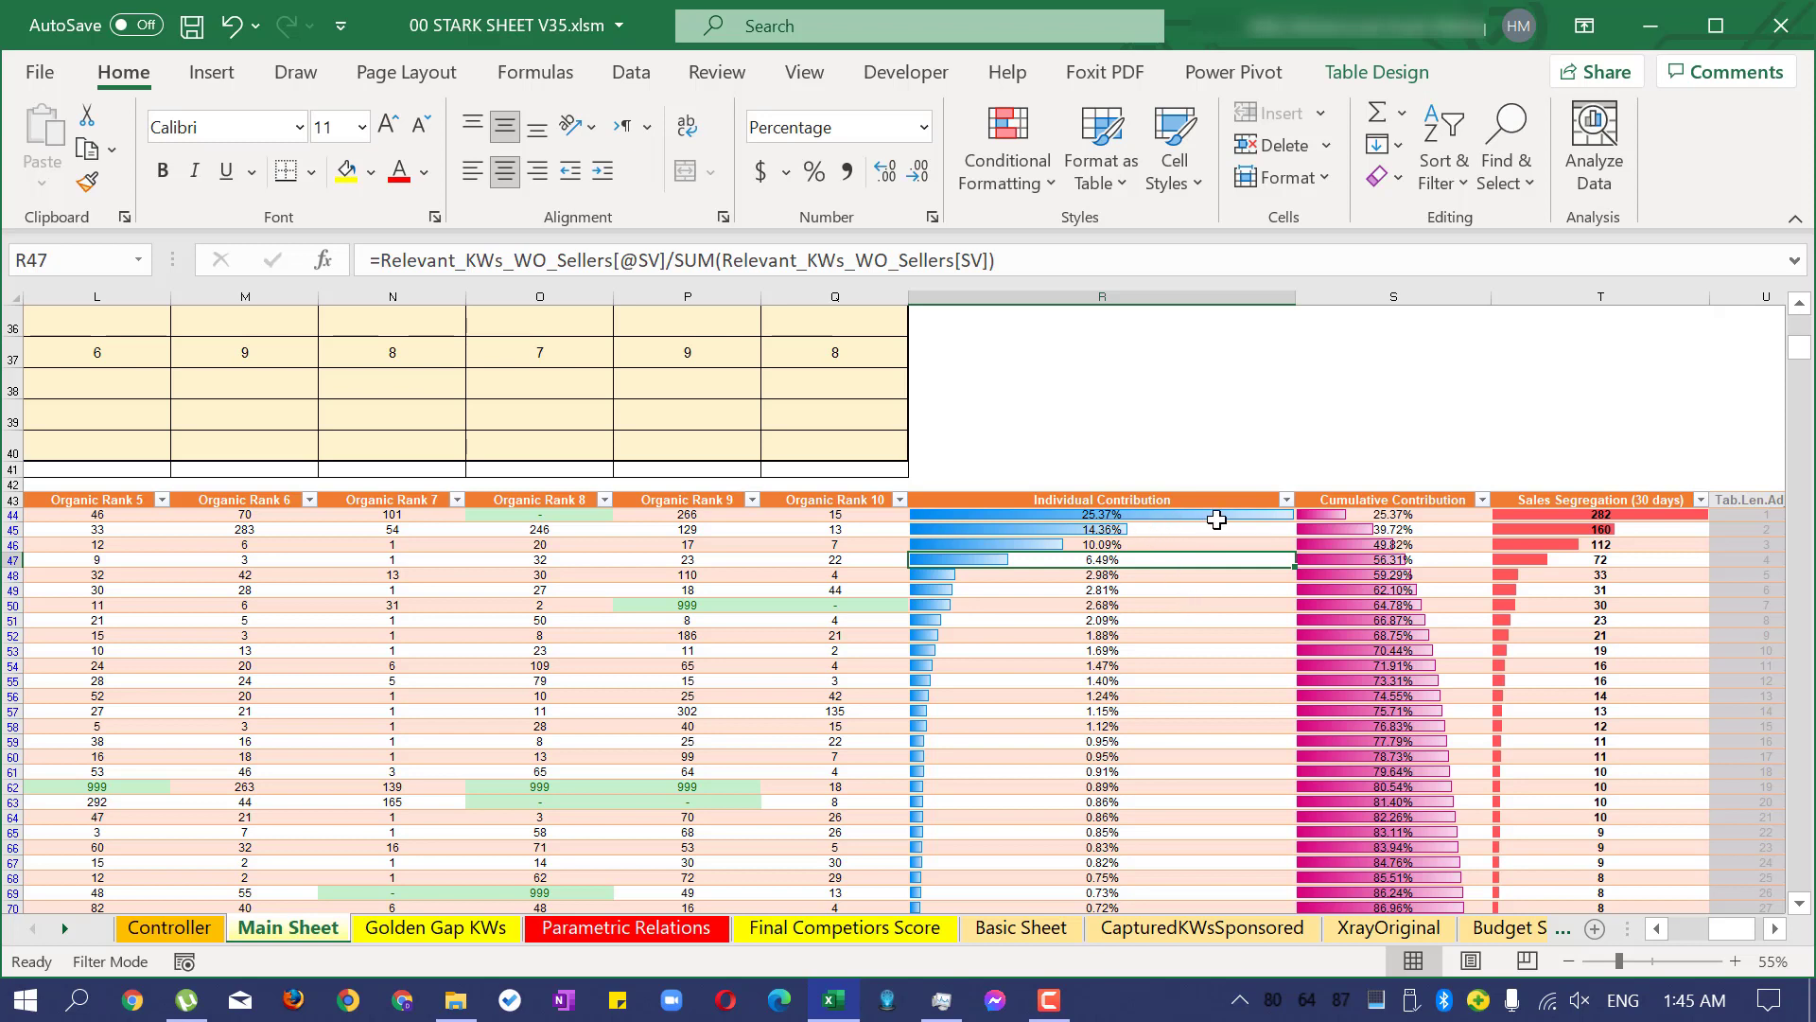
click(1208, 520)
click(1154, 532)
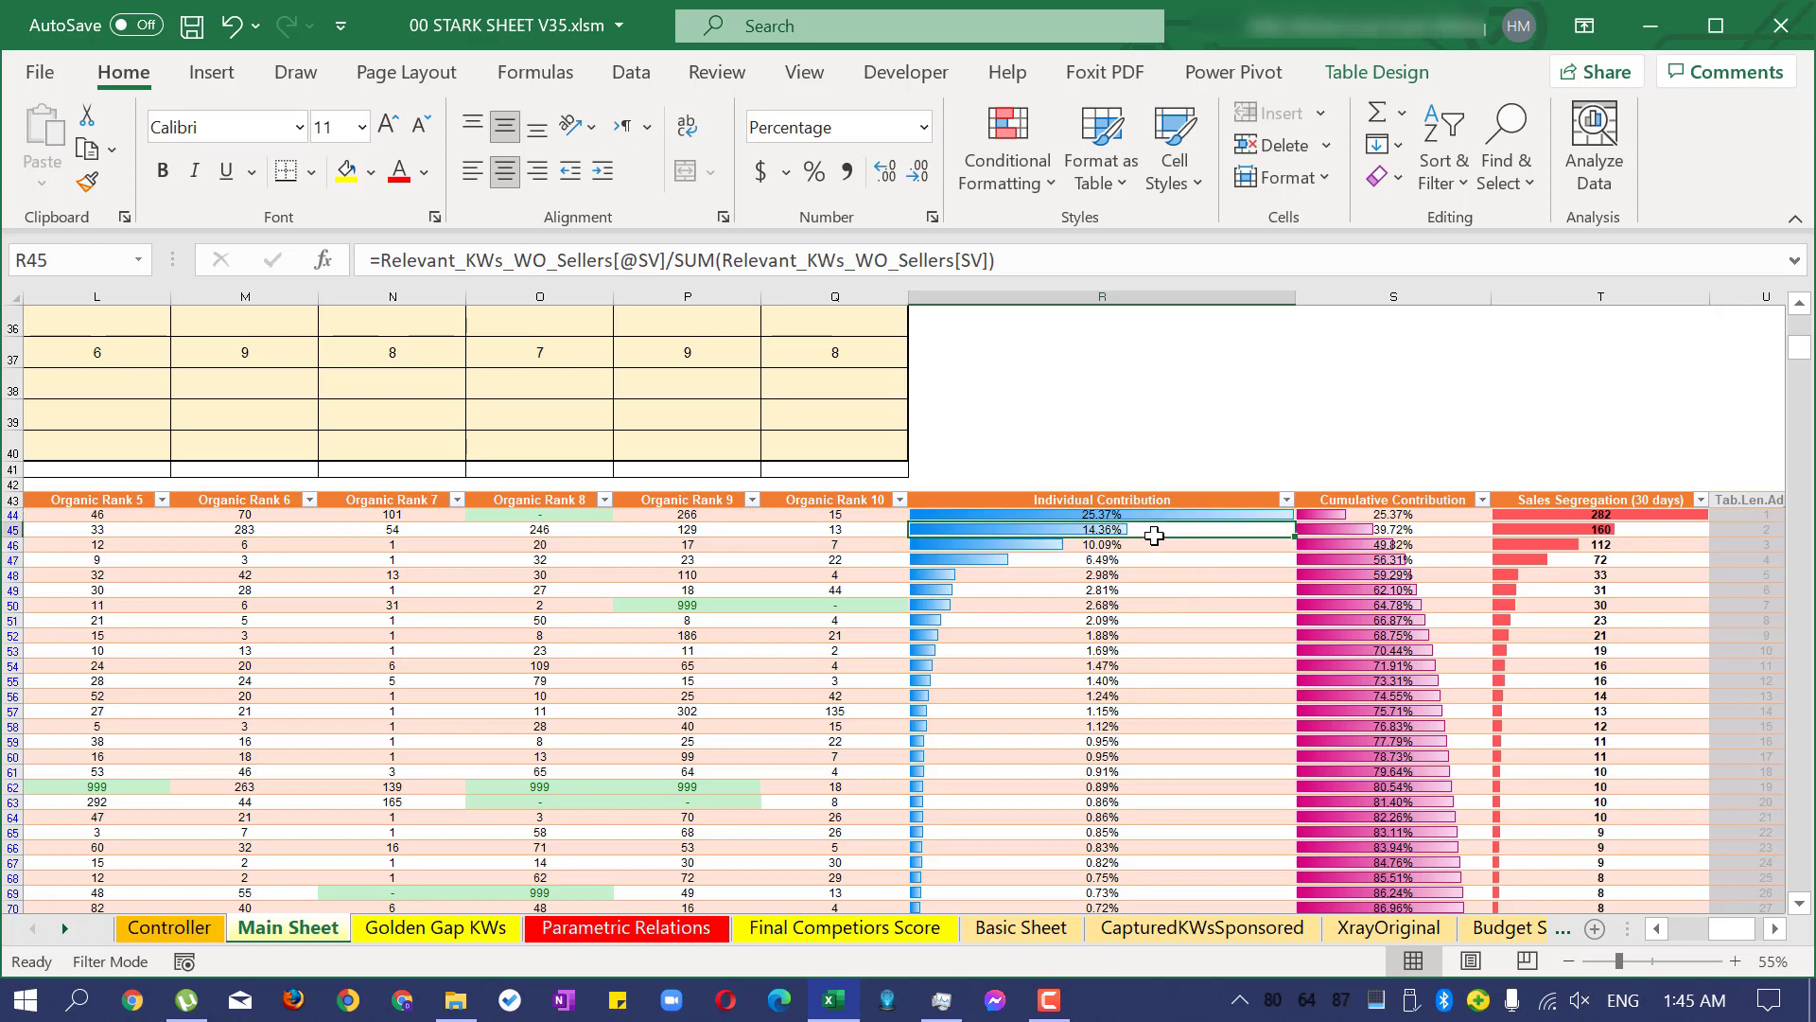
click(1225, 514)
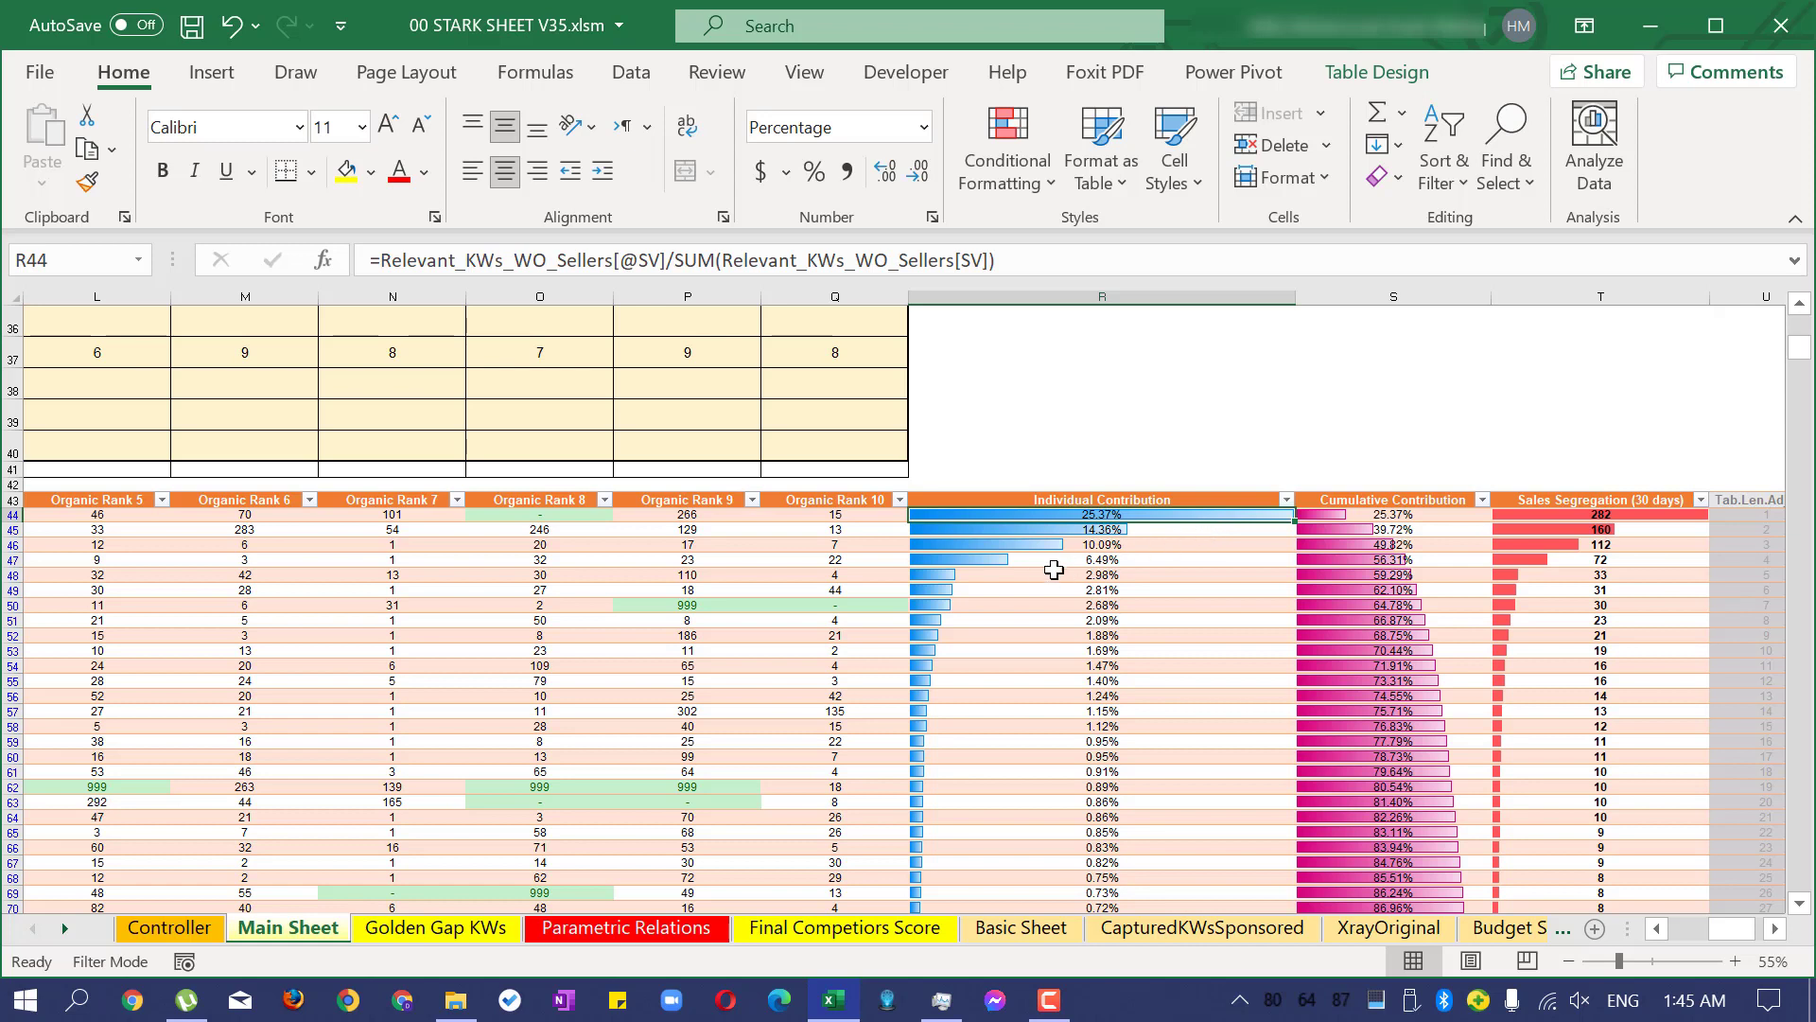
click(1086, 558)
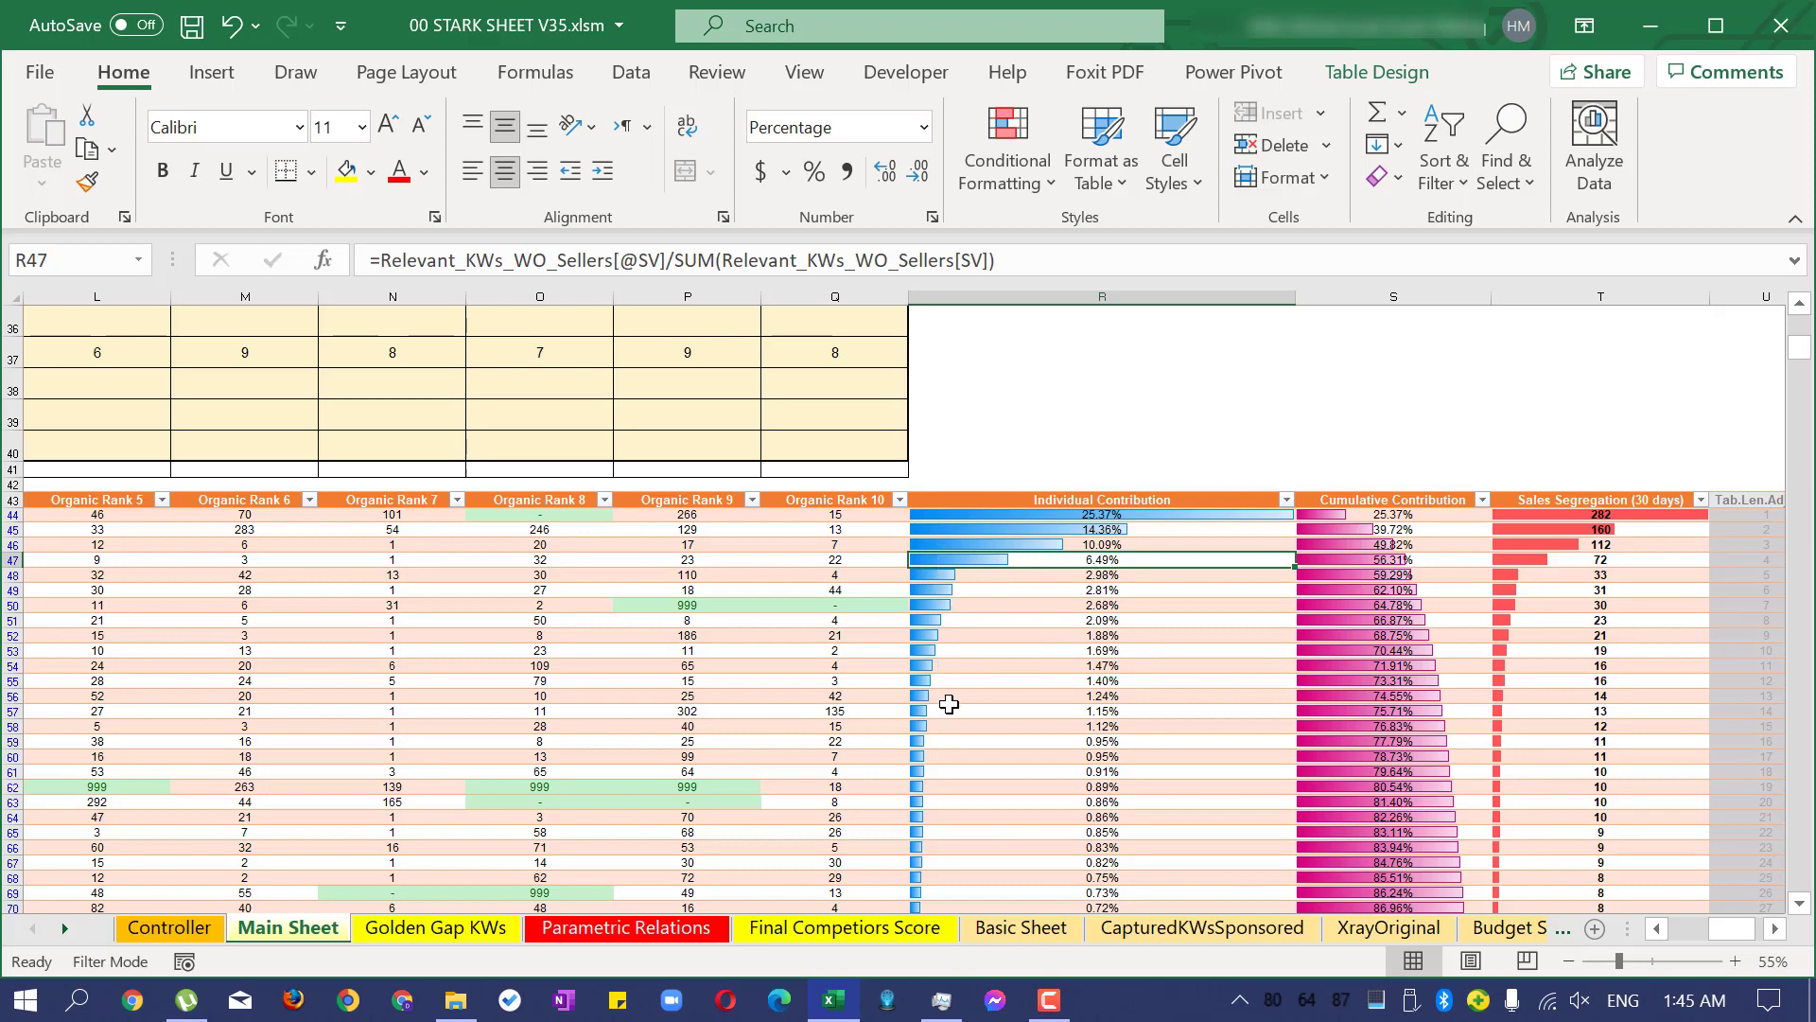
scroll(1000, 567, down, 3)
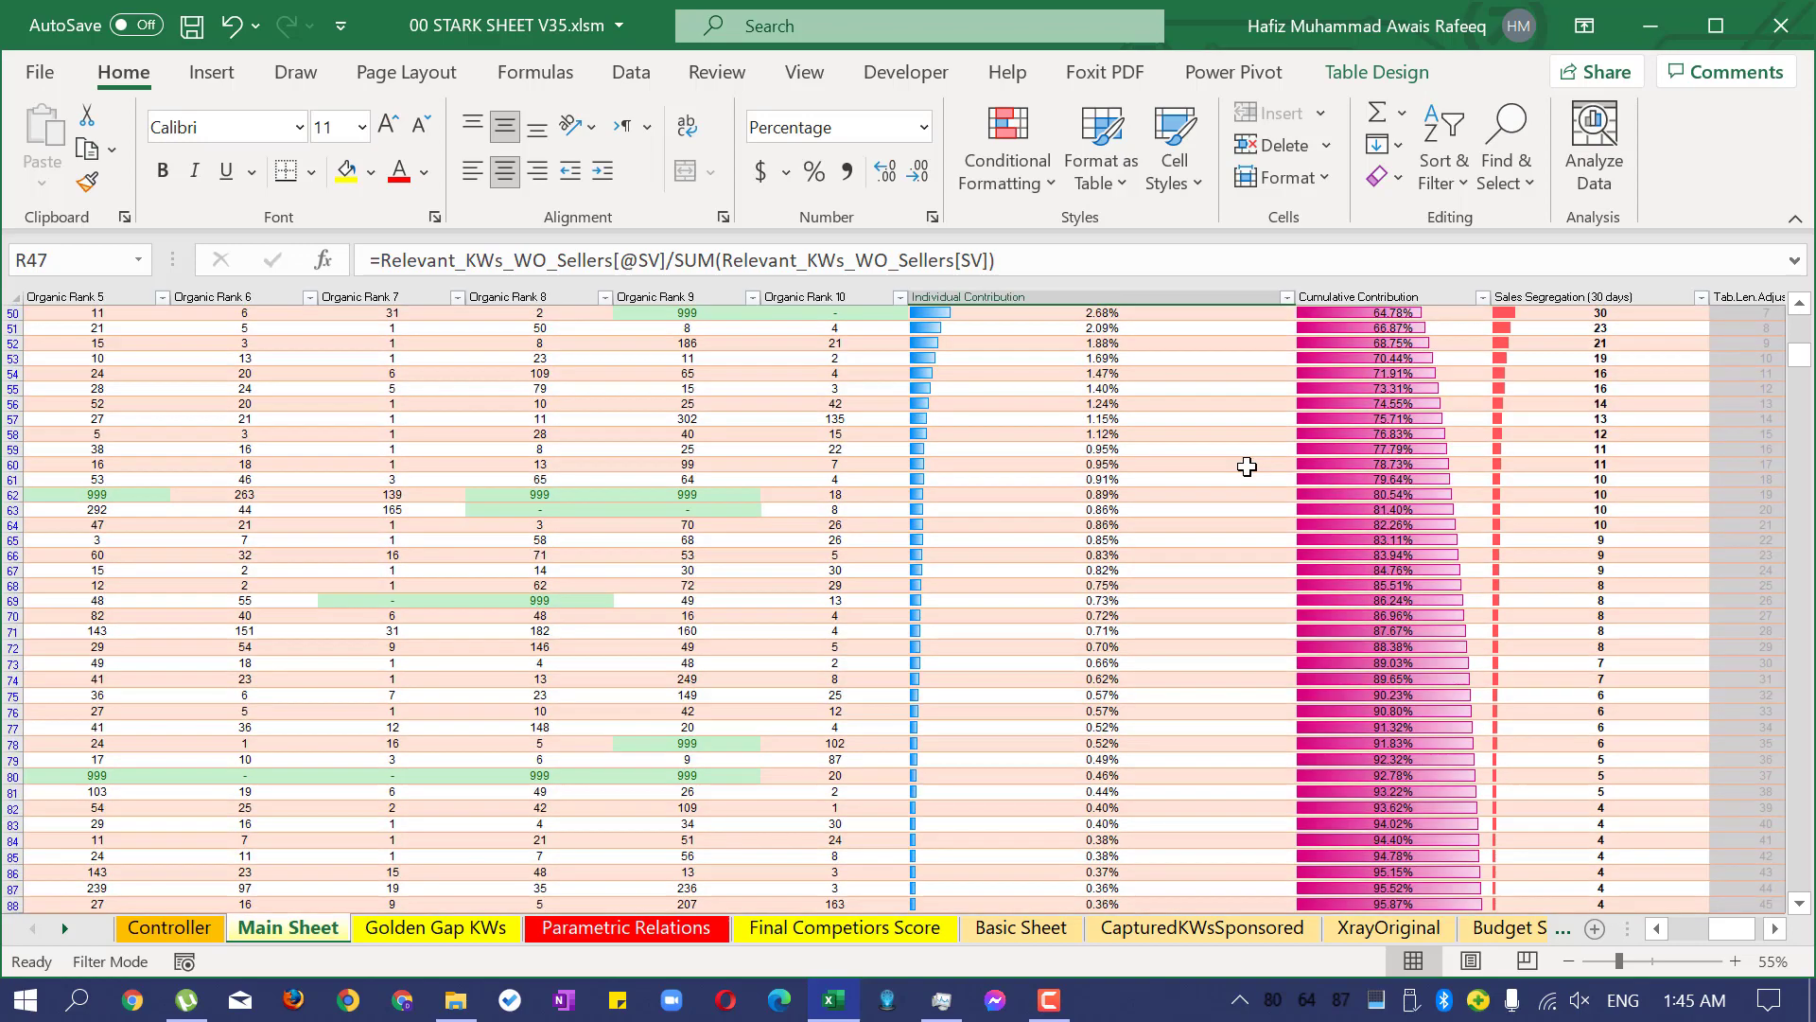
scroll(1241, 461, down, 2)
Inspect the product images and the brand name formulas for Seller 8 and Seller 10 on the Main Sheet.
click(505, 375)
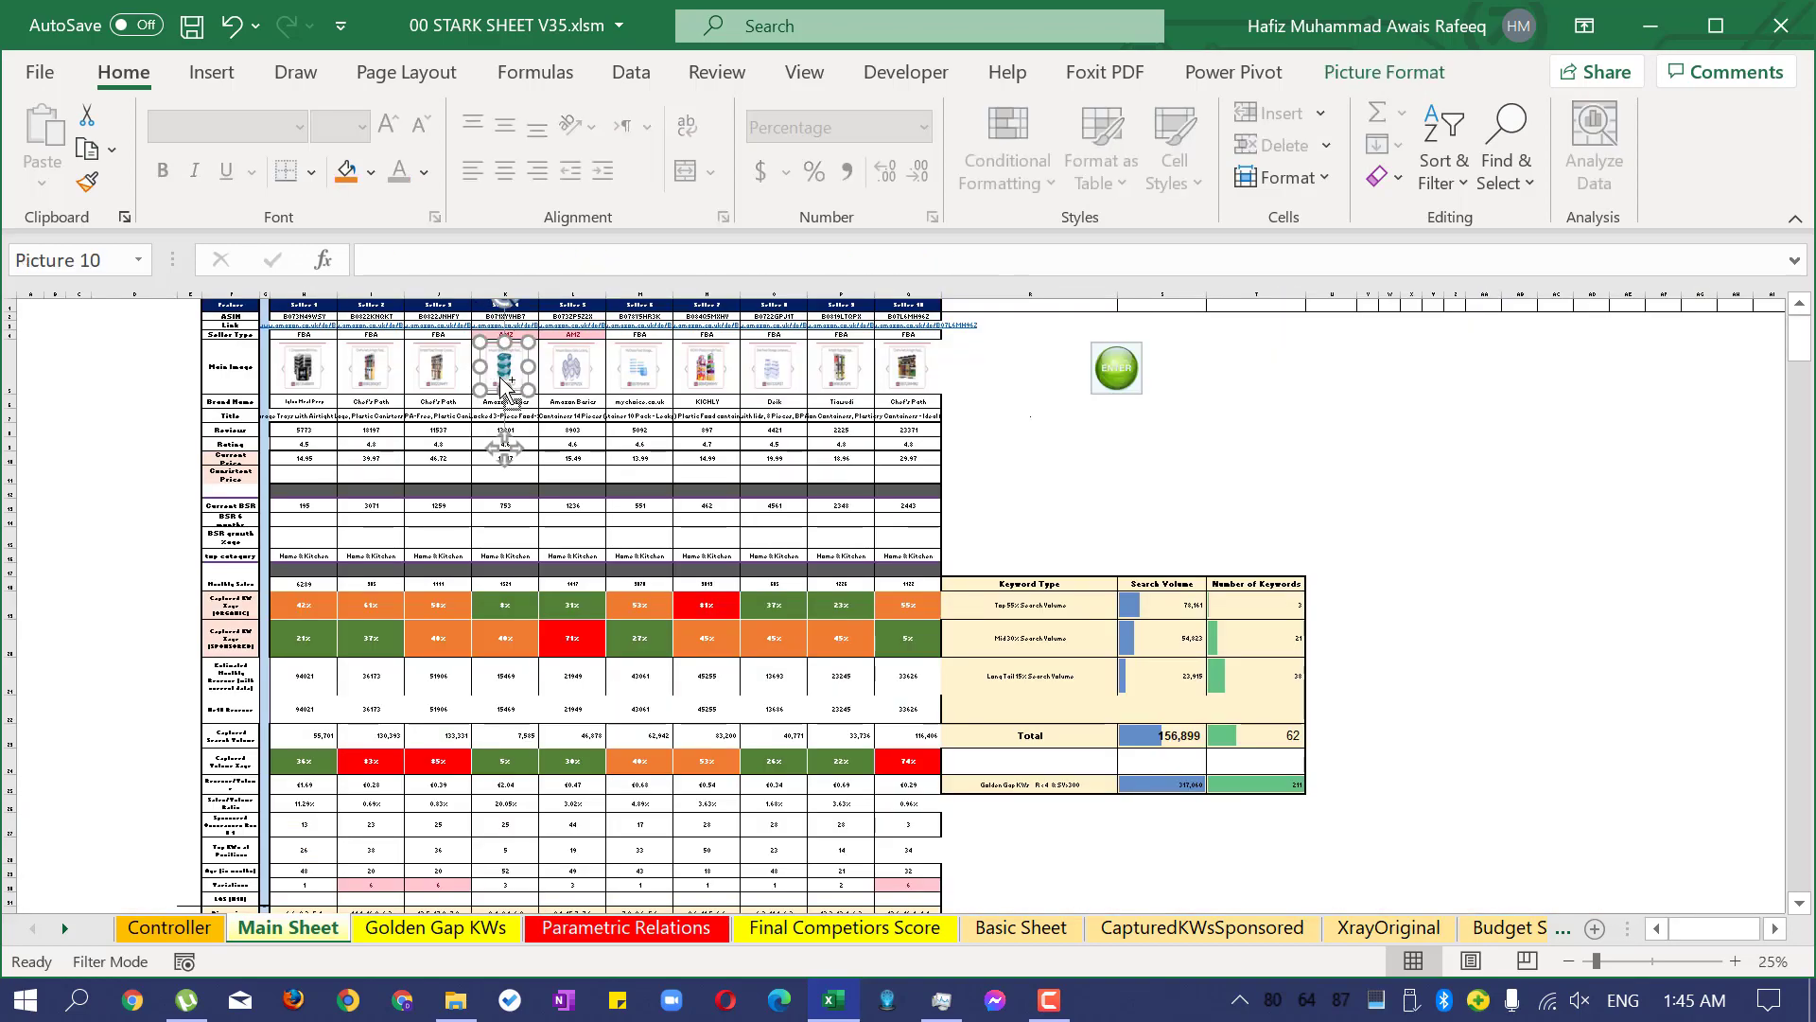
scroll(504, 376, up, 2)
click(712, 466)
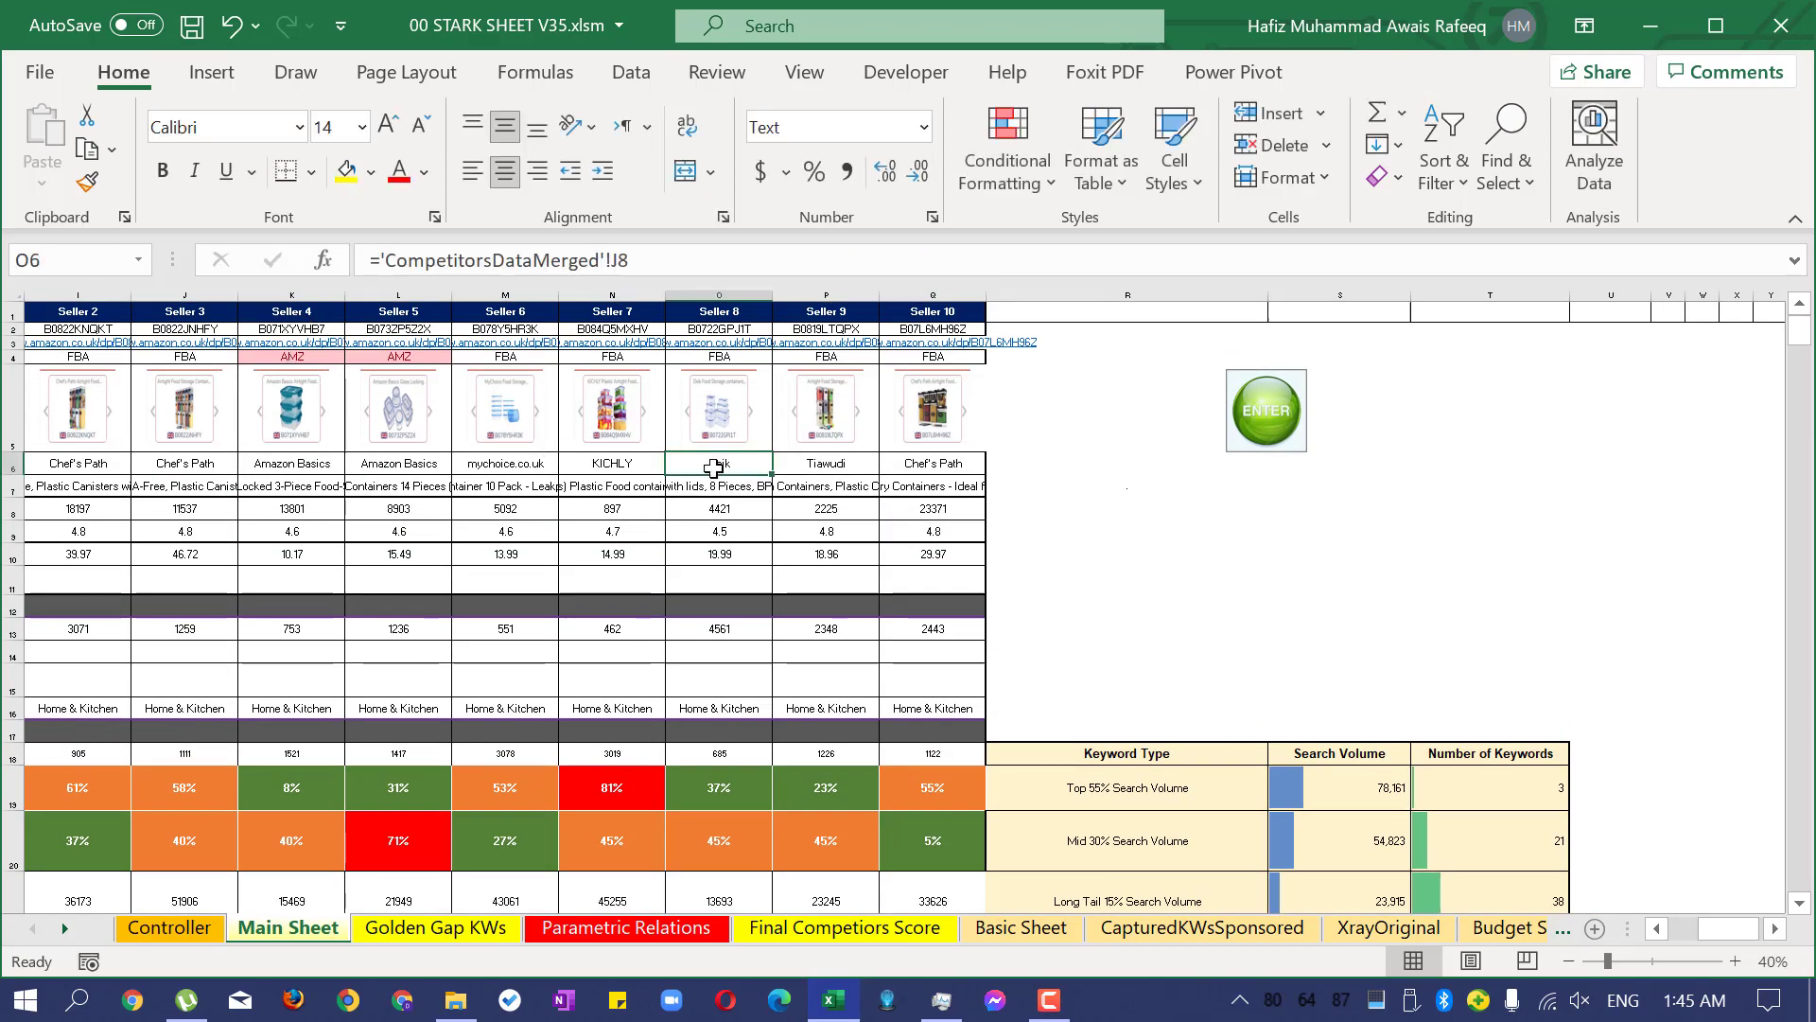
scroll(738, 519, up, 3)
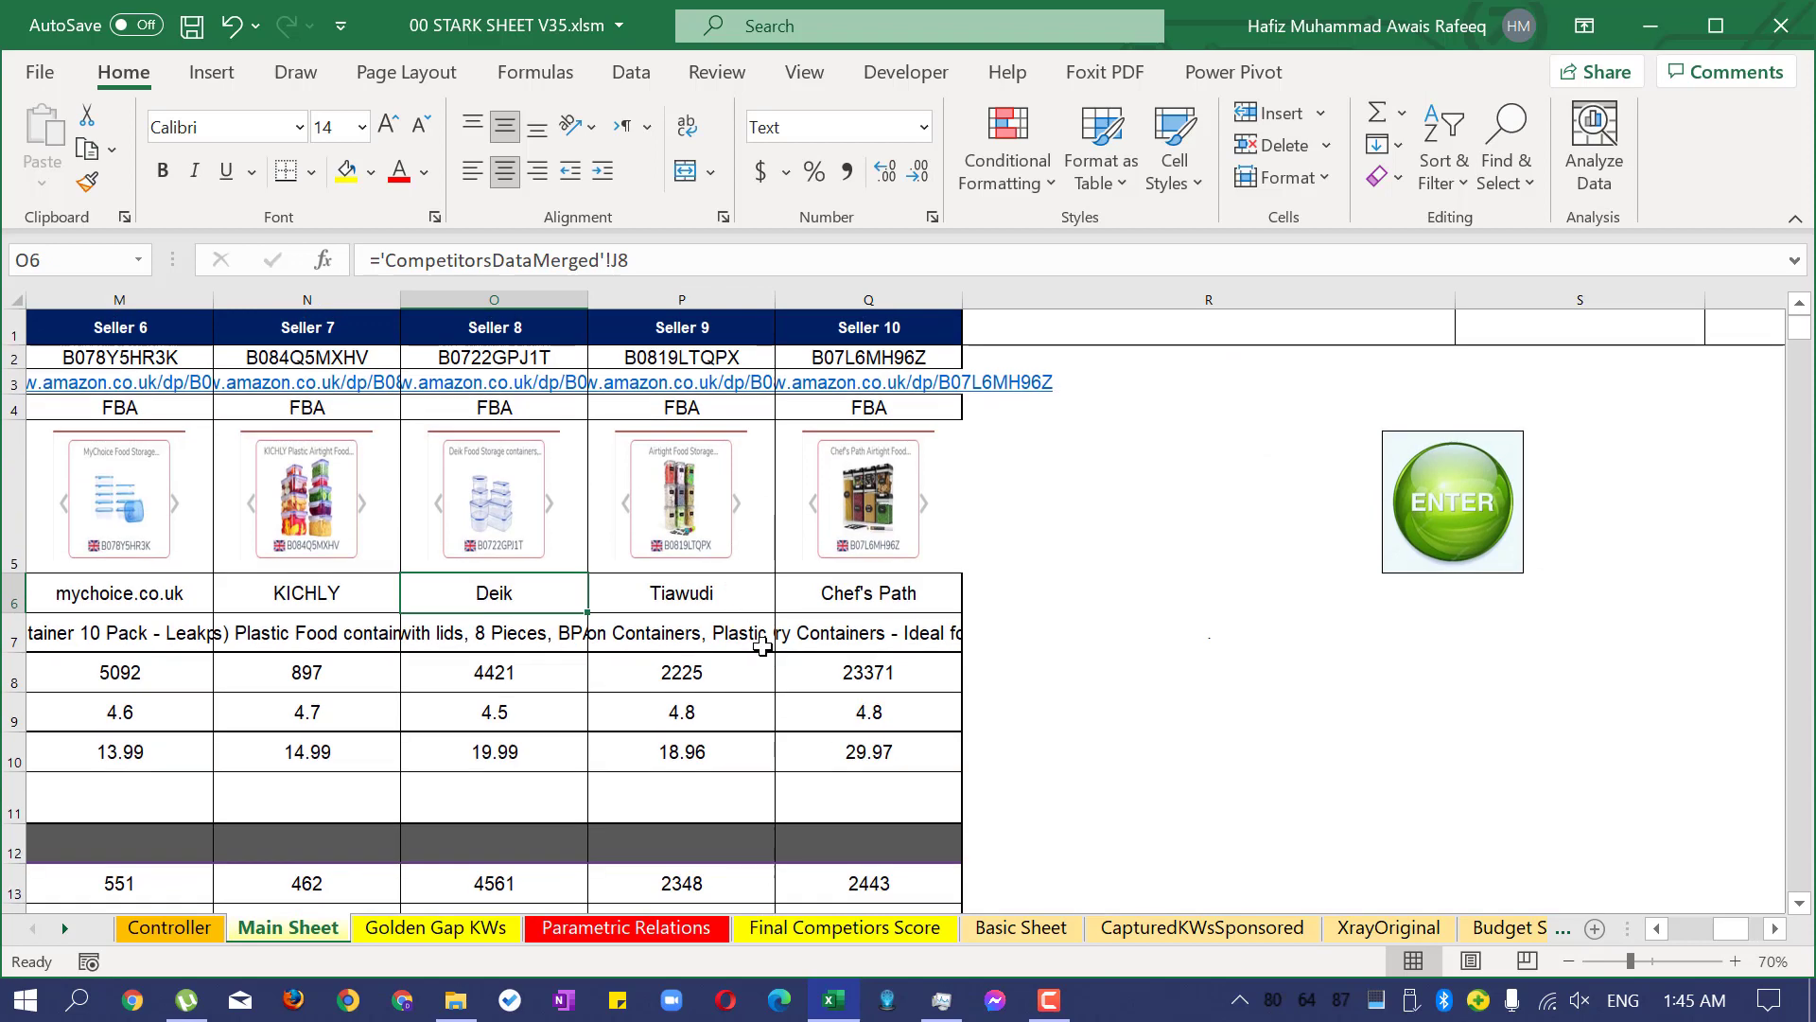
click(868, 598)
scroll(867, 597, up, 3)
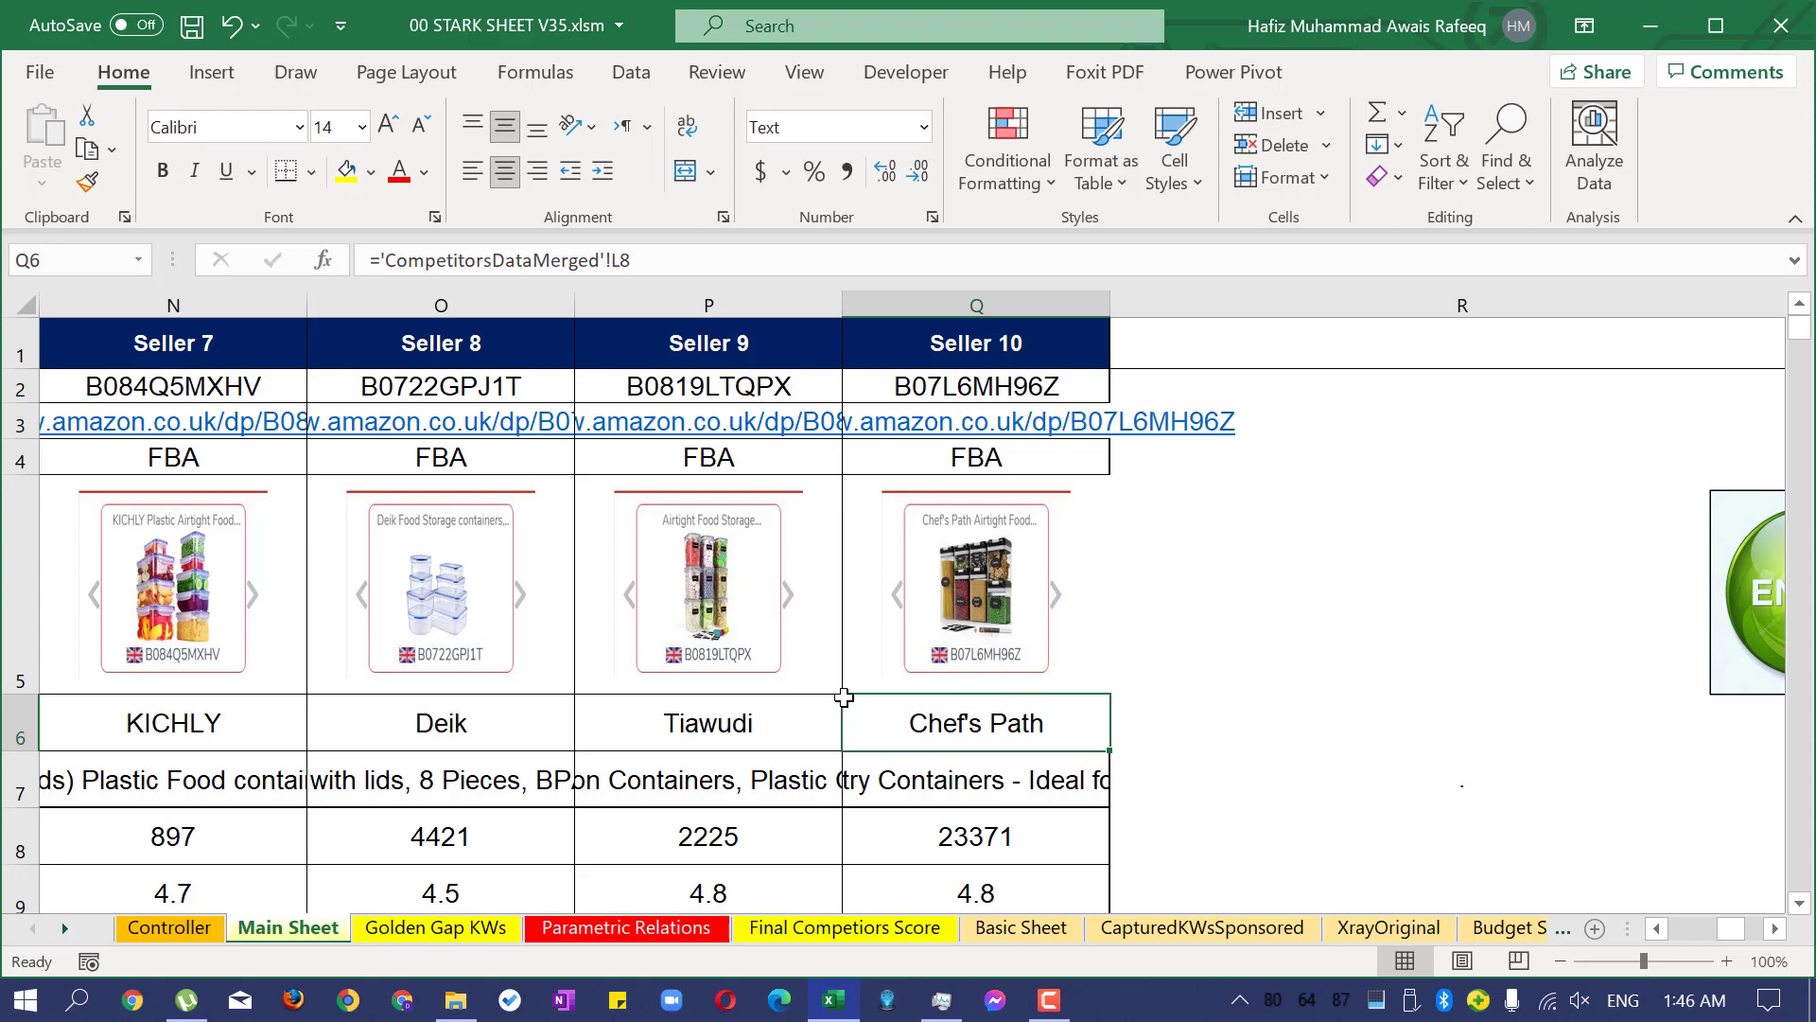
Review the brand names from Seller 10 back to Seller 3, along with the sellers' price, BSR and captured keyword rows.
key(Left)
key(Left)
key(Left)
key(Left)
key(Left)
key(Left)
key(Left)
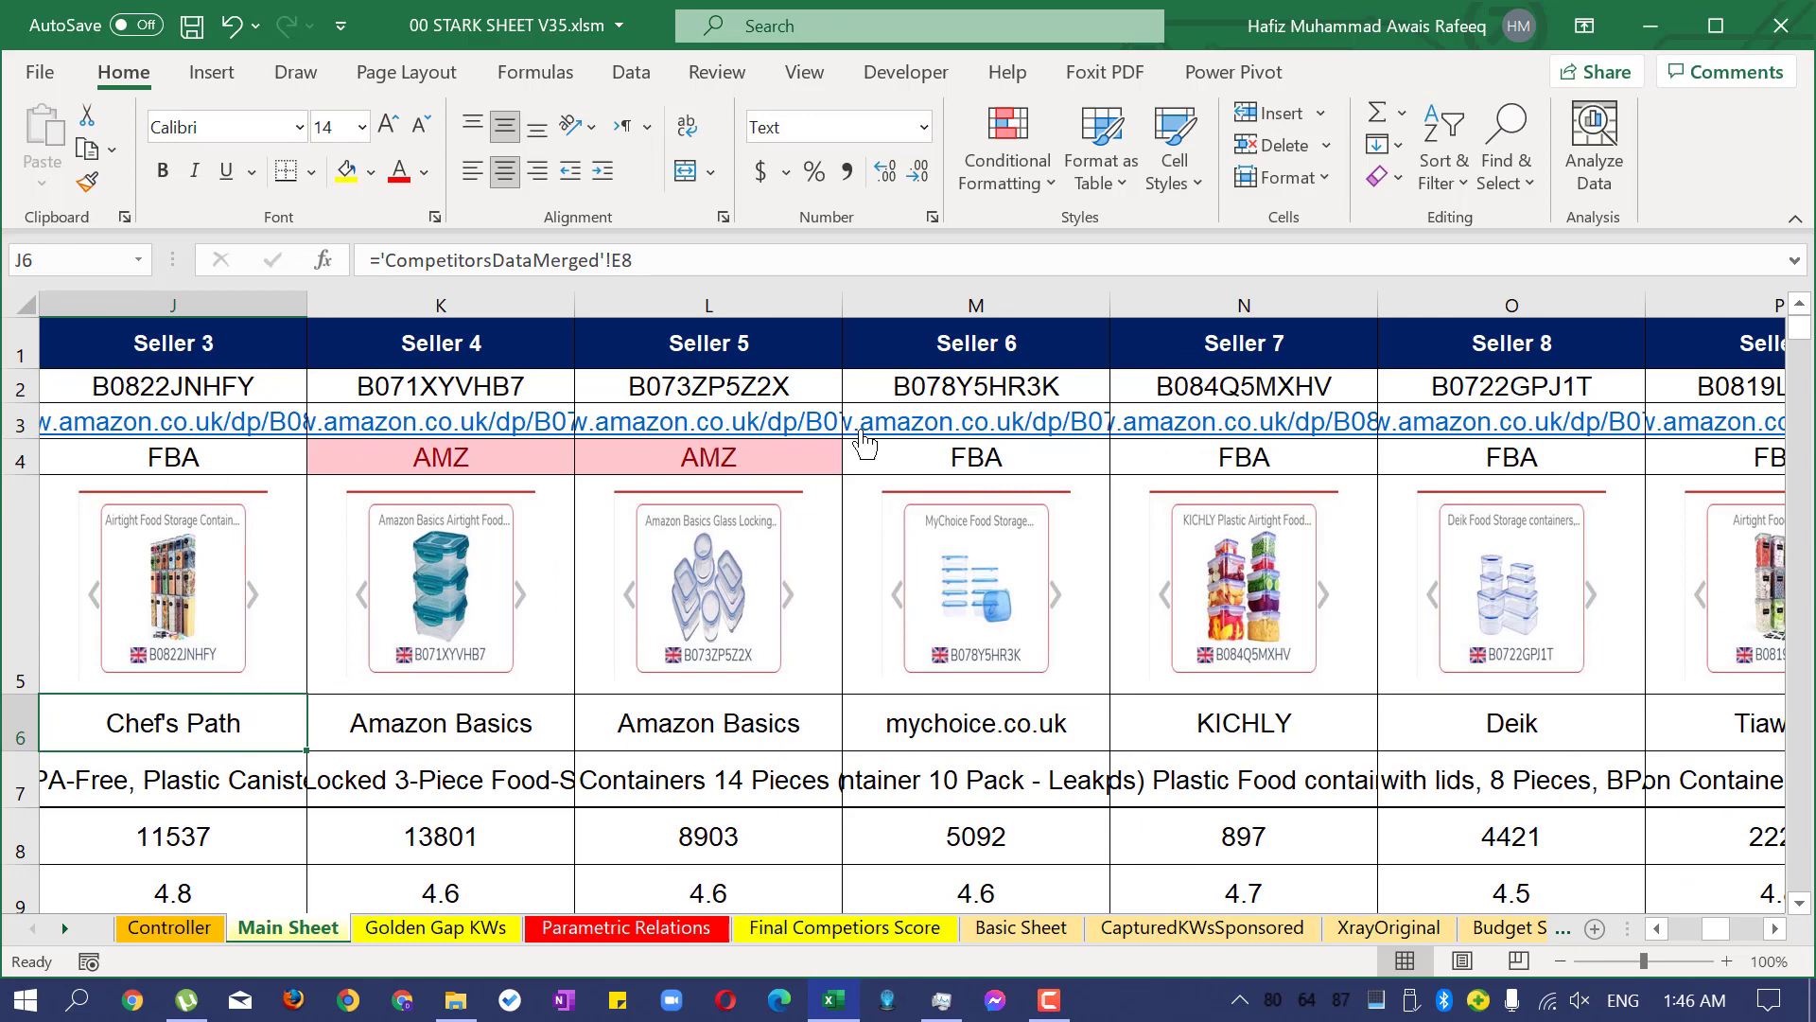
scroll(959, 637, down, 4)
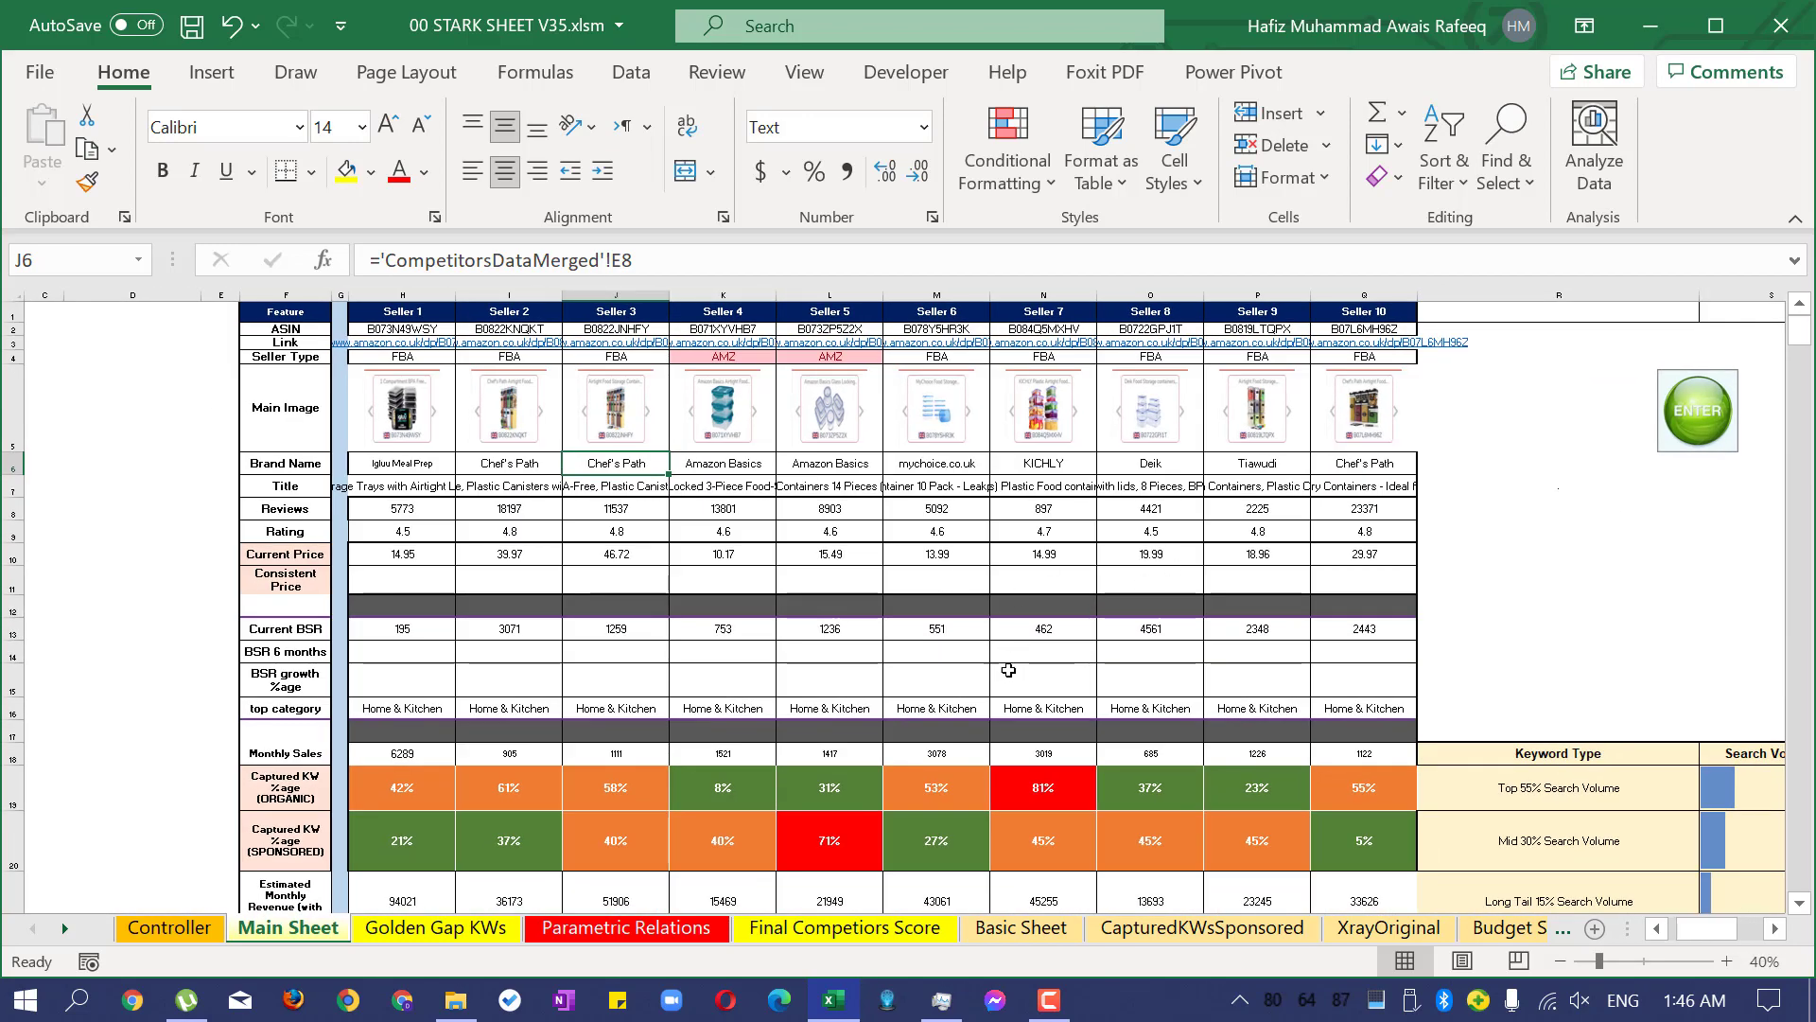
scroll(984, 662, down, 2)
scroll(984, 662, up, 2)
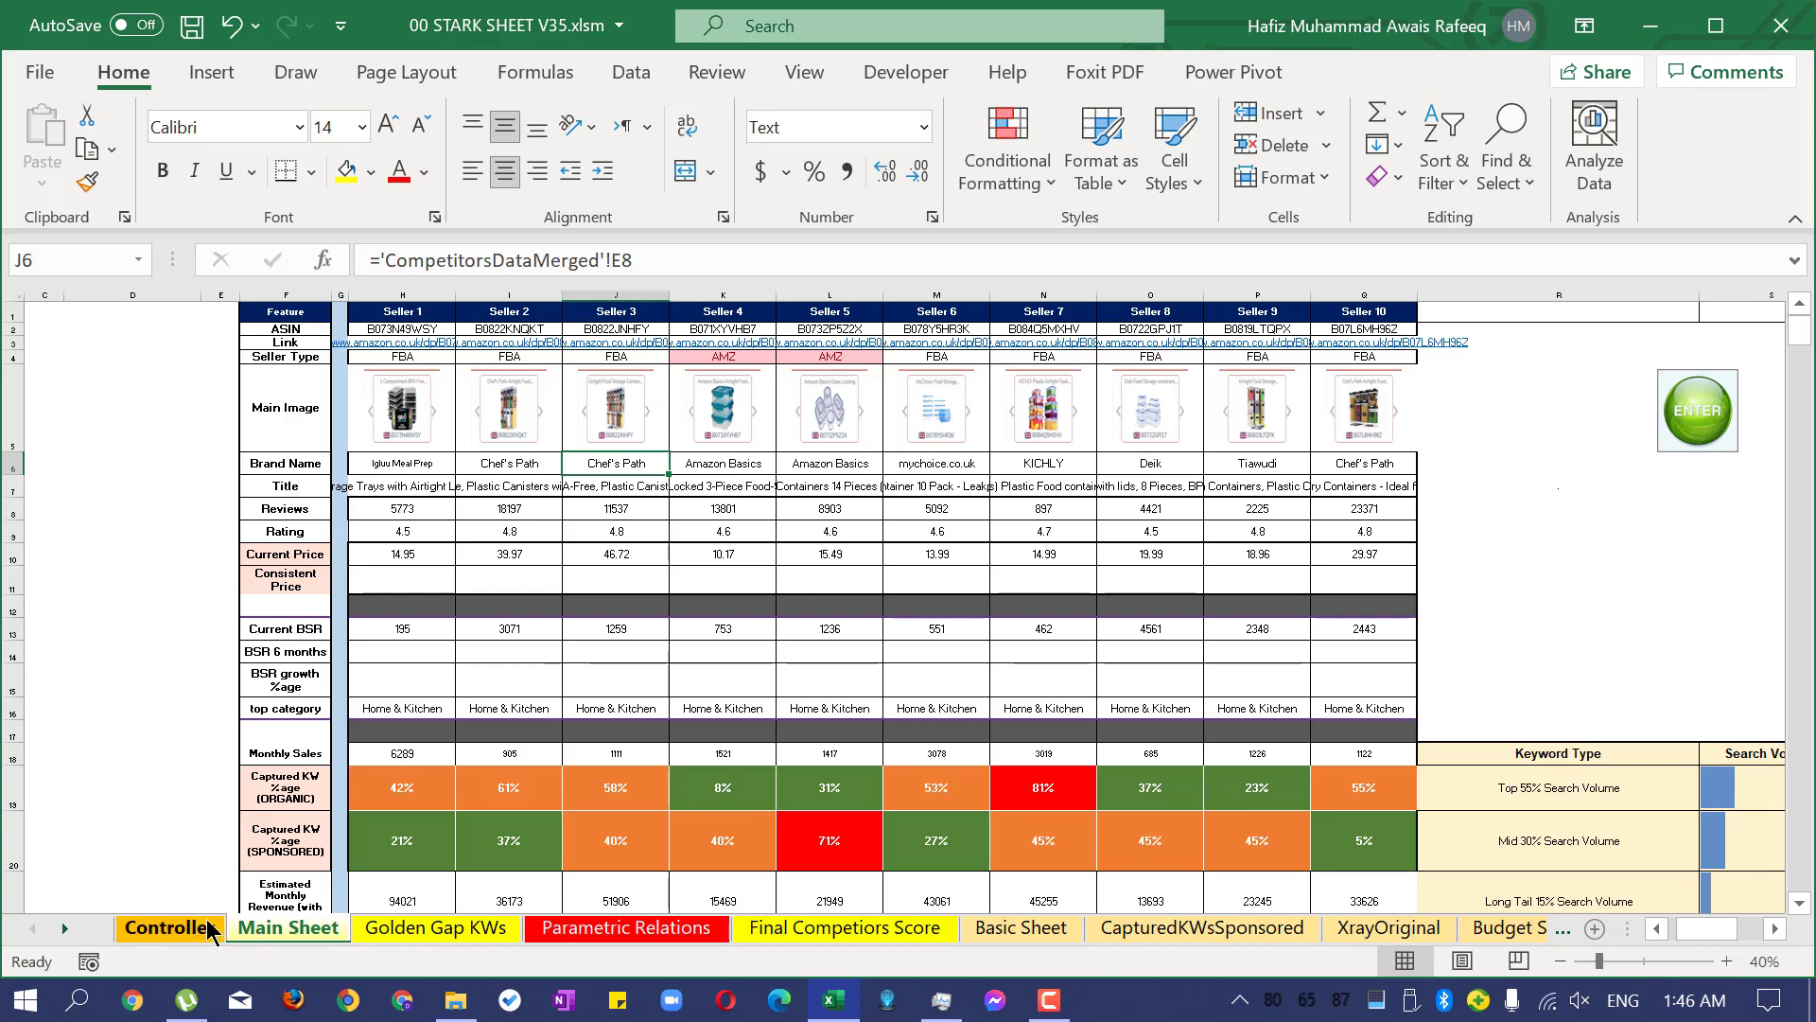
Examine the Controller sheet's input parameters: N Competitors Ranked on Main KW, Minimum SV of Main KW and Competitor Rank<=.
click(171, 927)
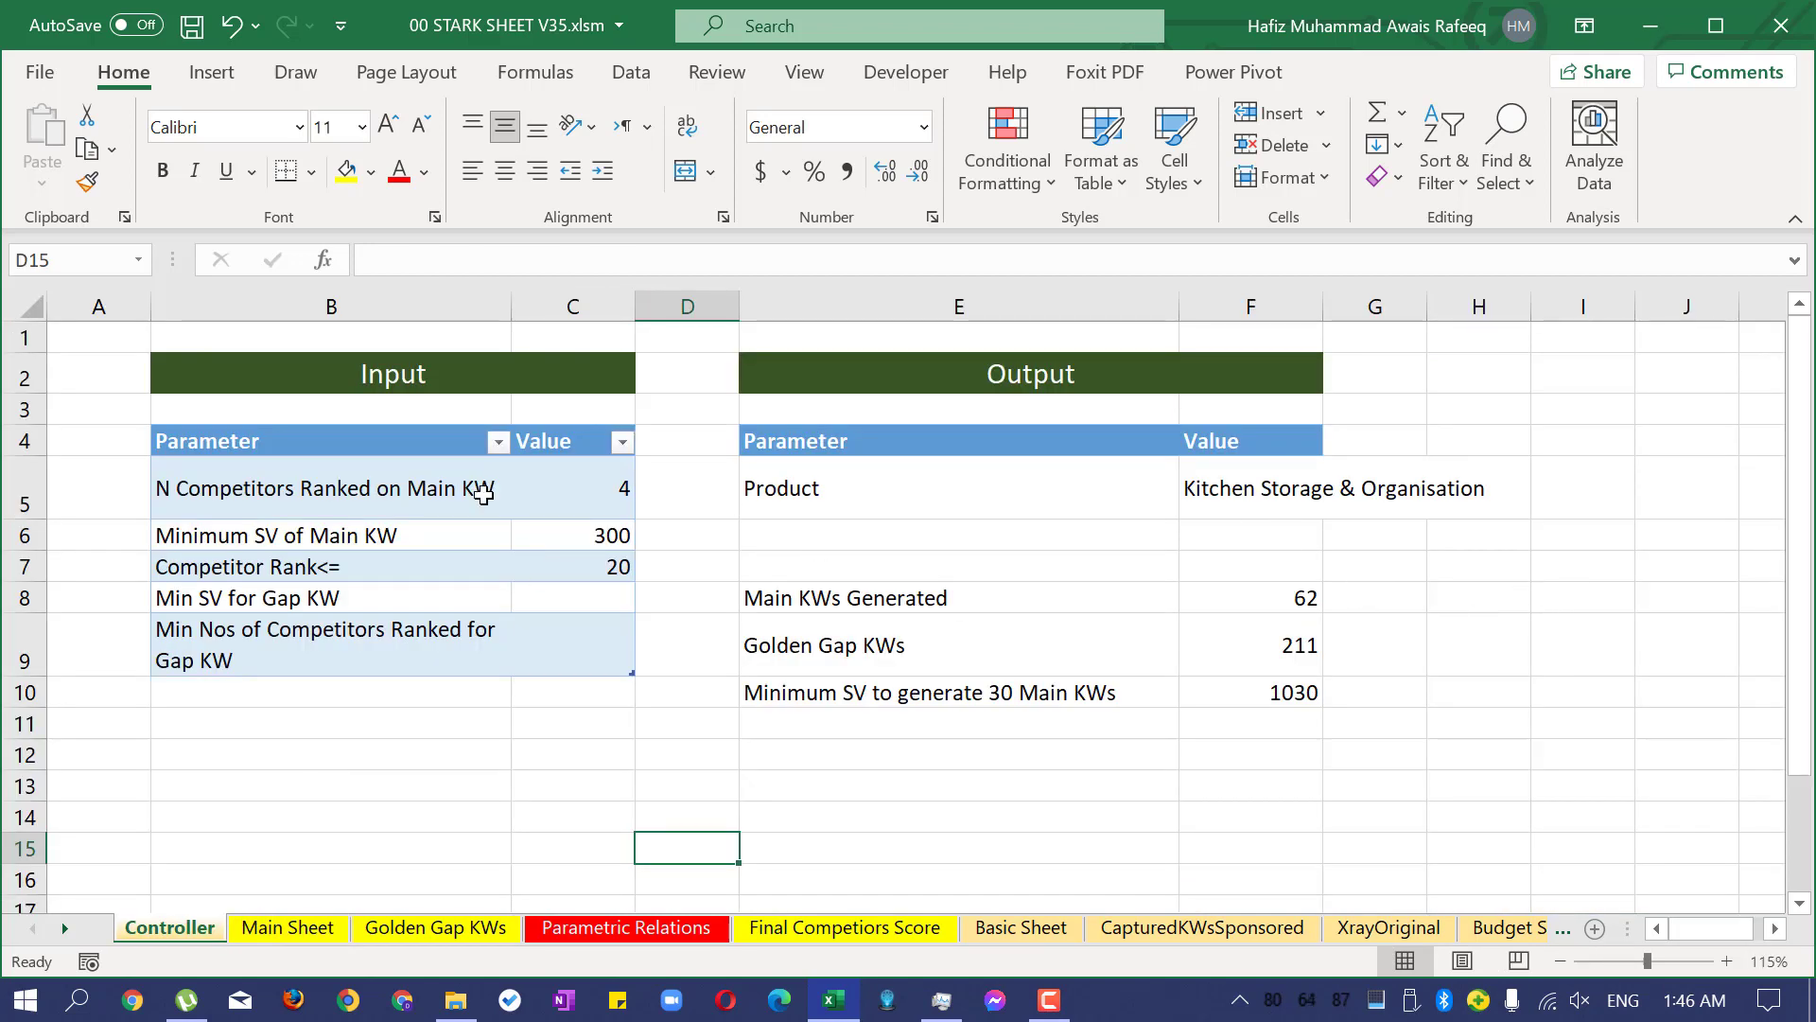
click(602, 495)
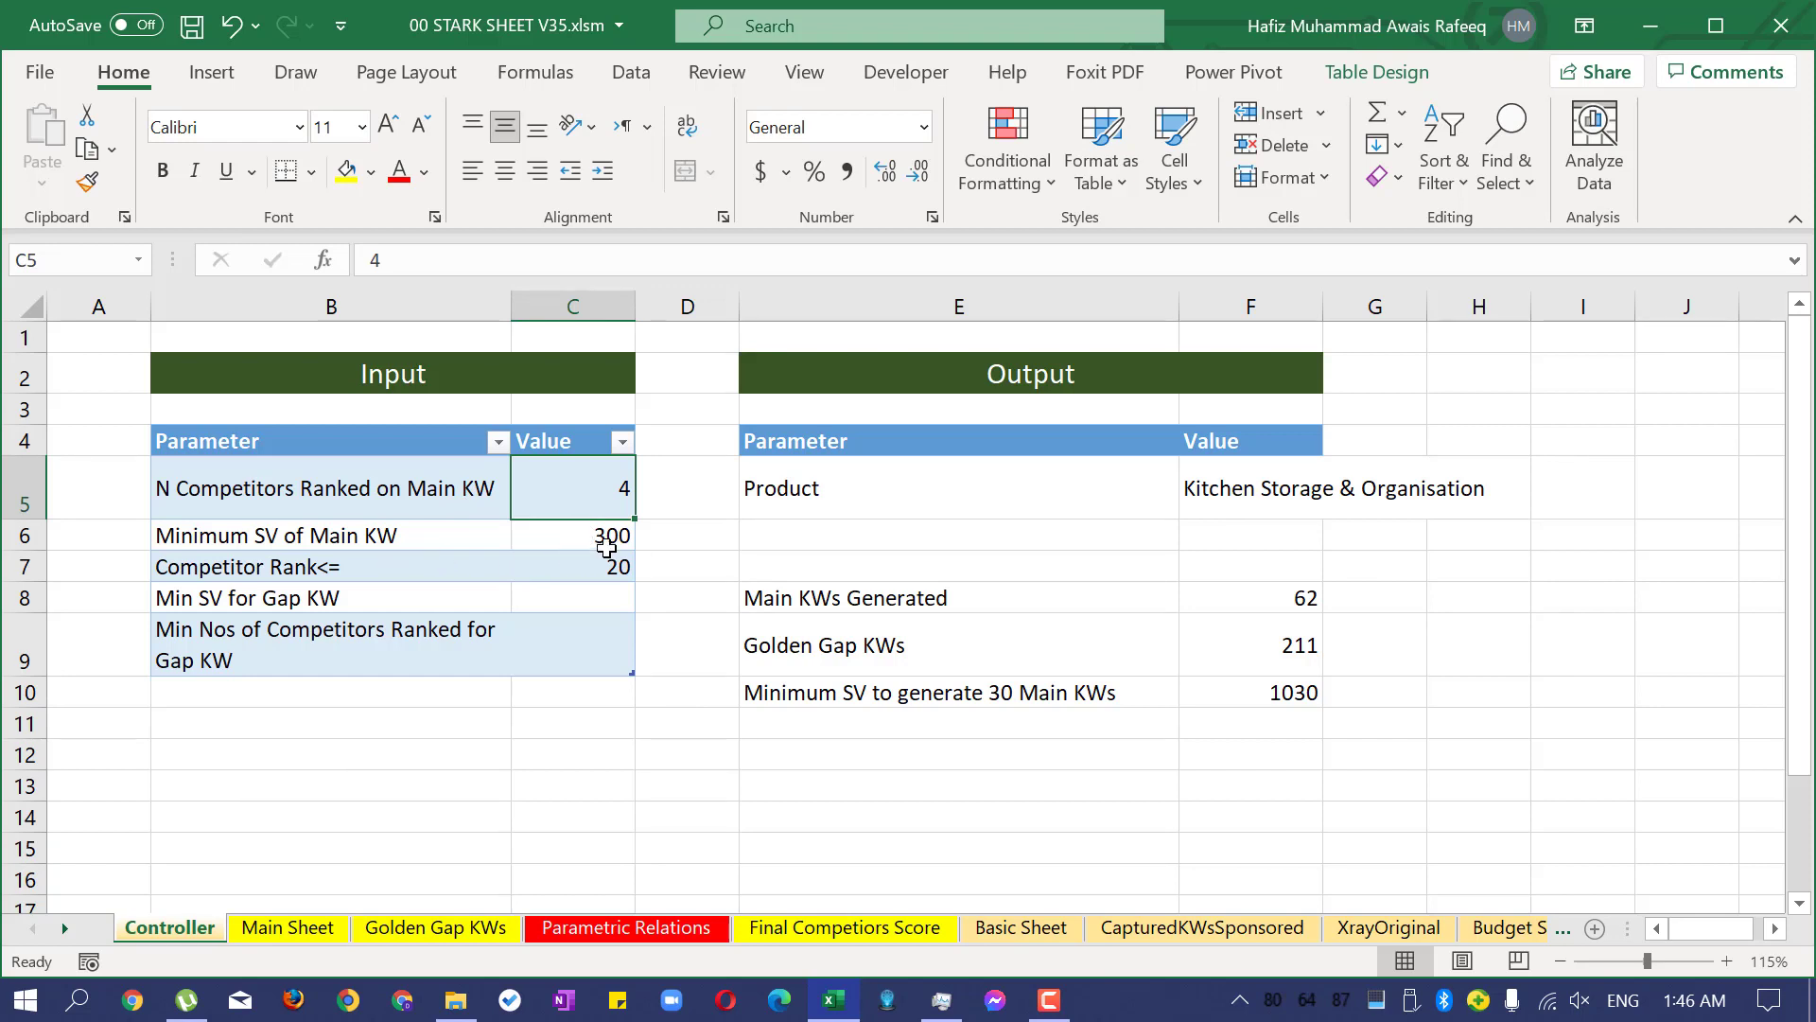
click(617, 541)
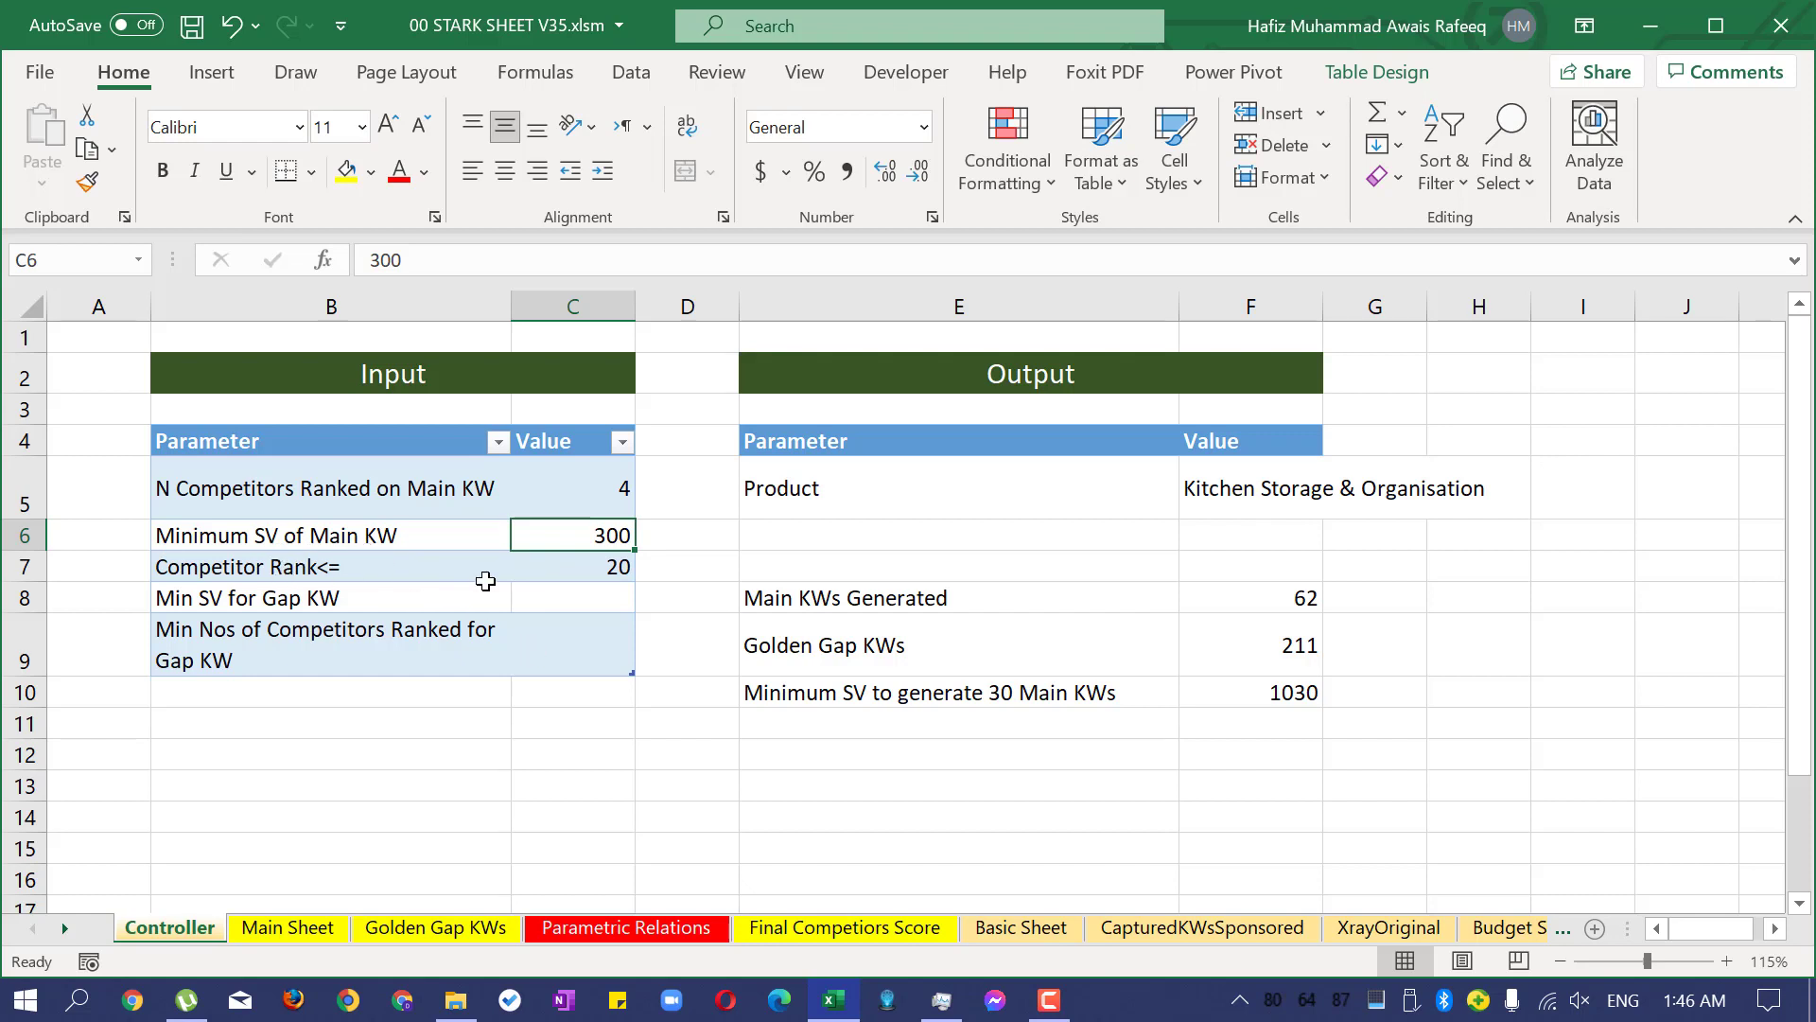
click(617, 575)
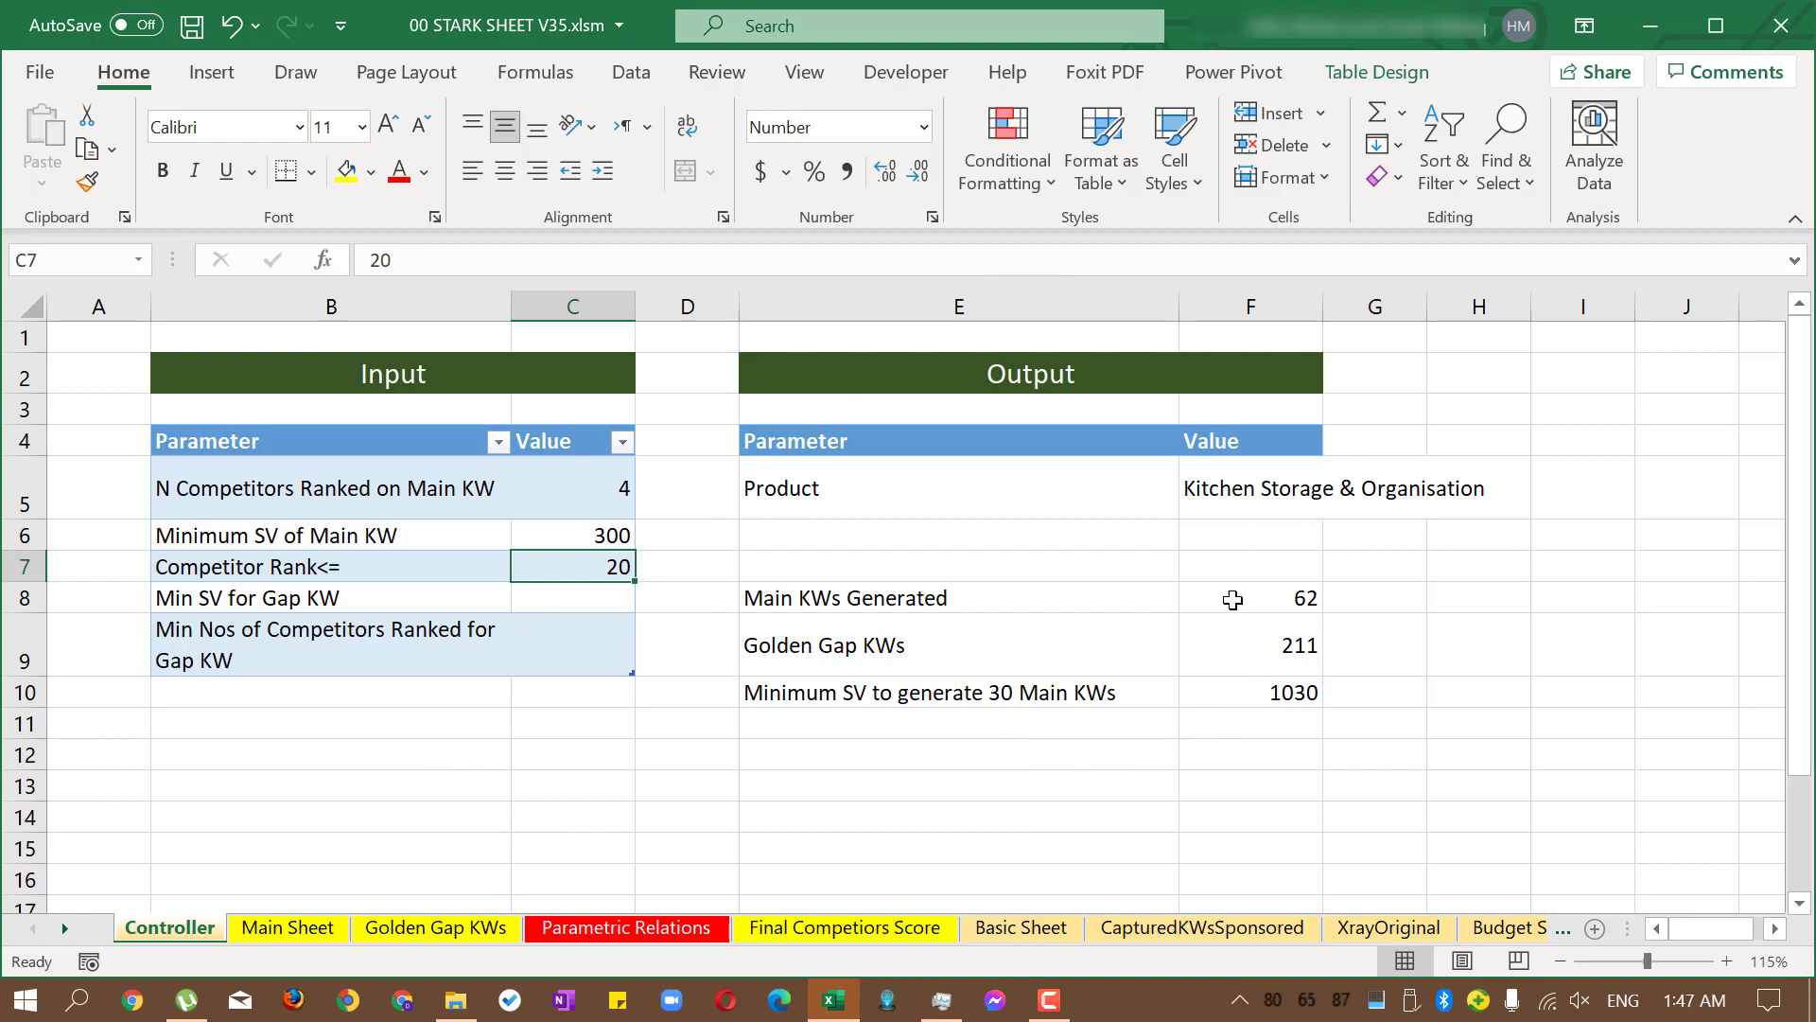
click(596, 533)
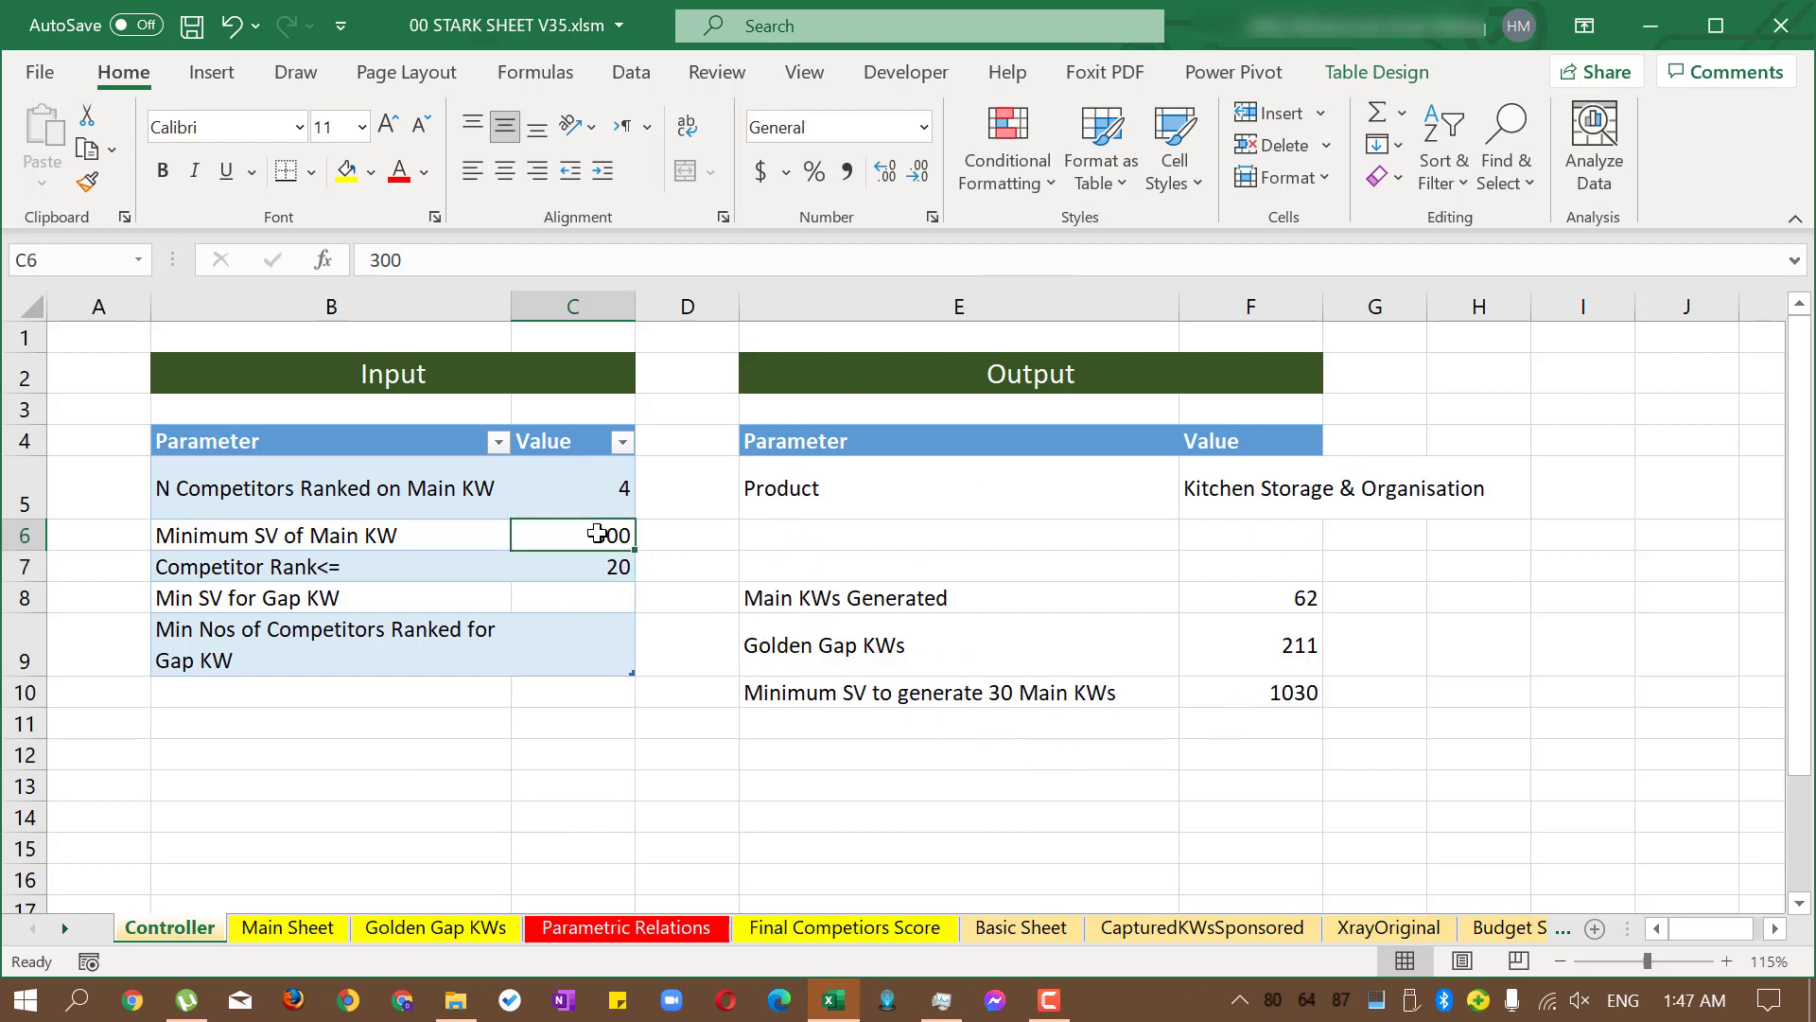
Examine the Controller outputs for Main KWs Generated, Golden Gap KWs and Minimum SV to generate 30 Main KWs against the Minimum SV input.
click(1297, 600)
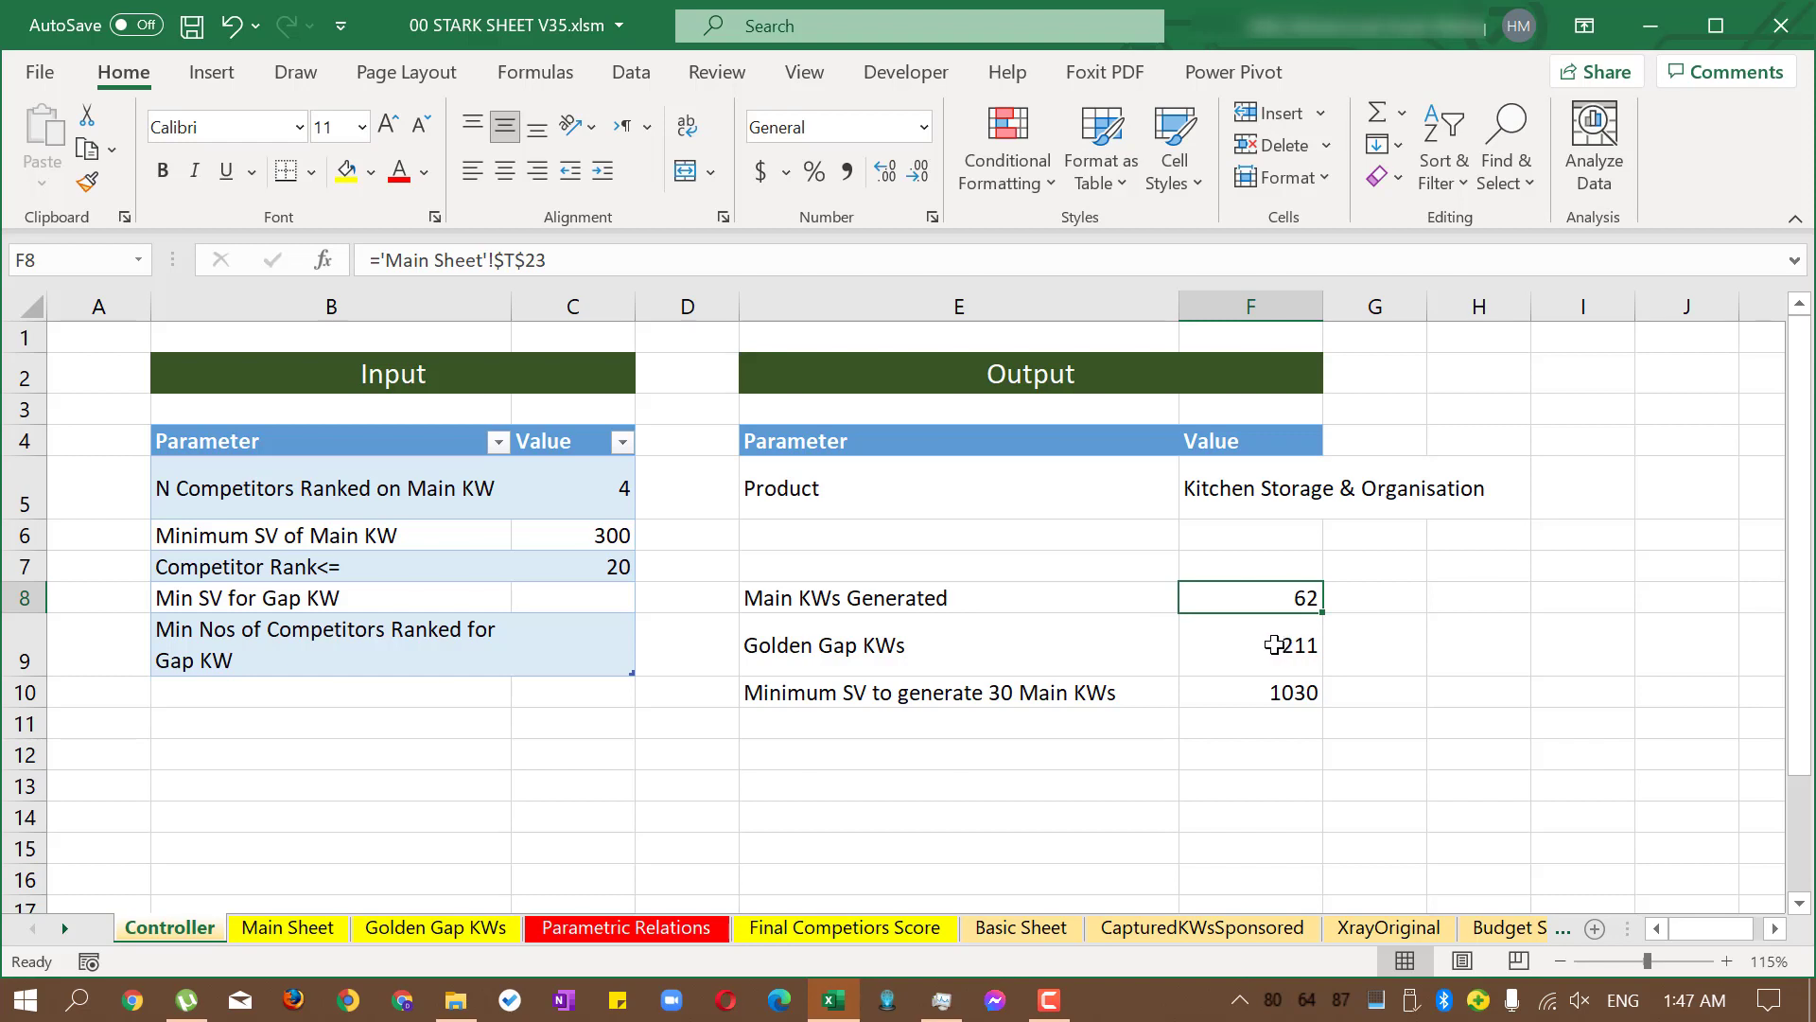
click(1251, 659)
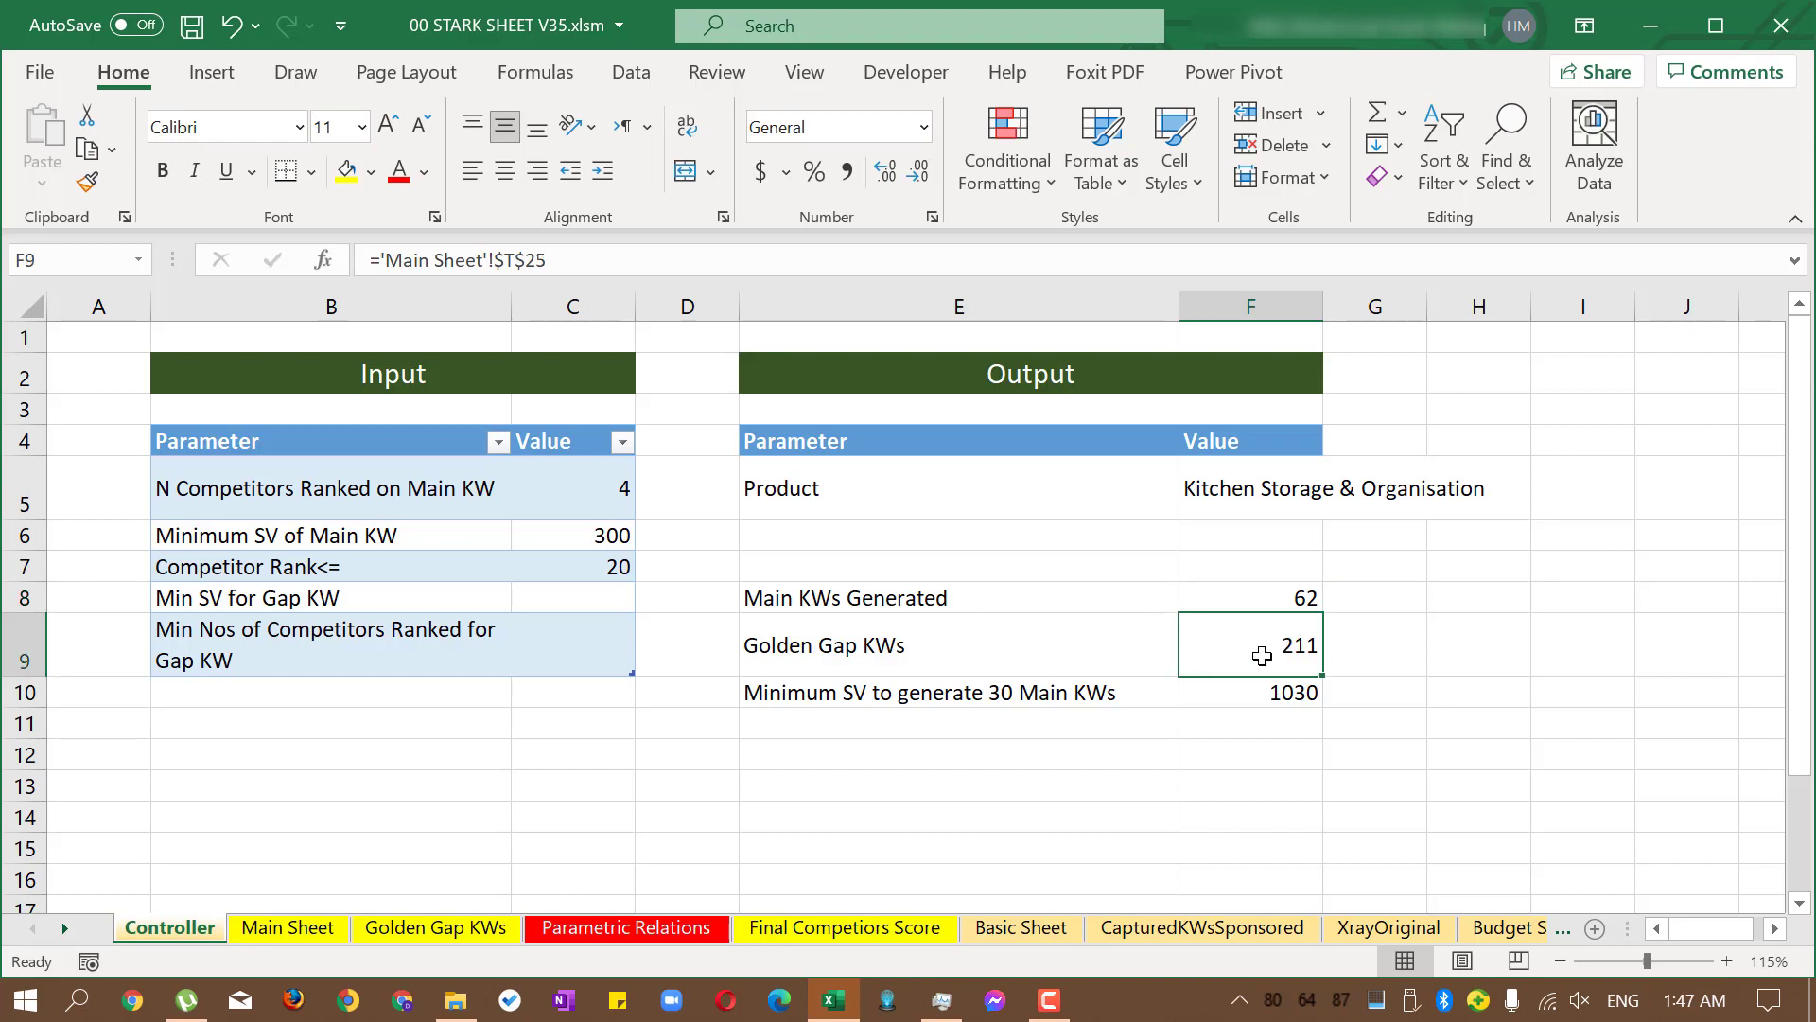
click(1201, 695)
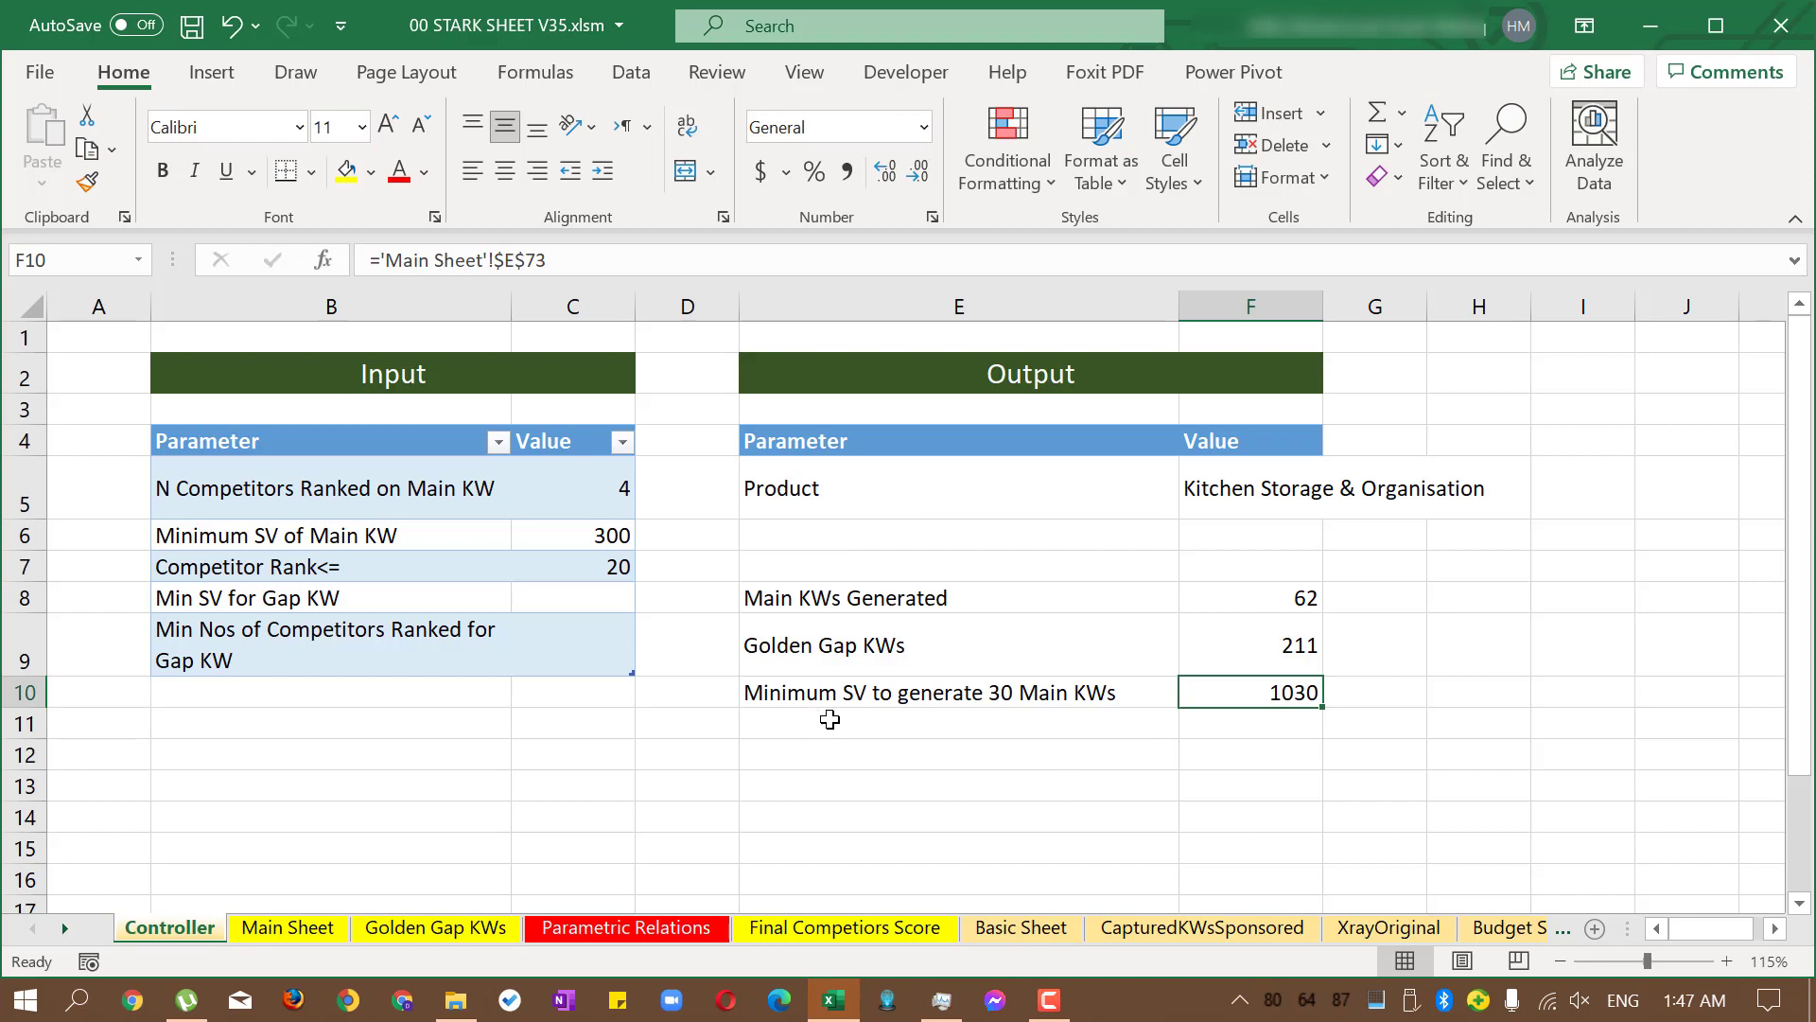
click(1003, 786)
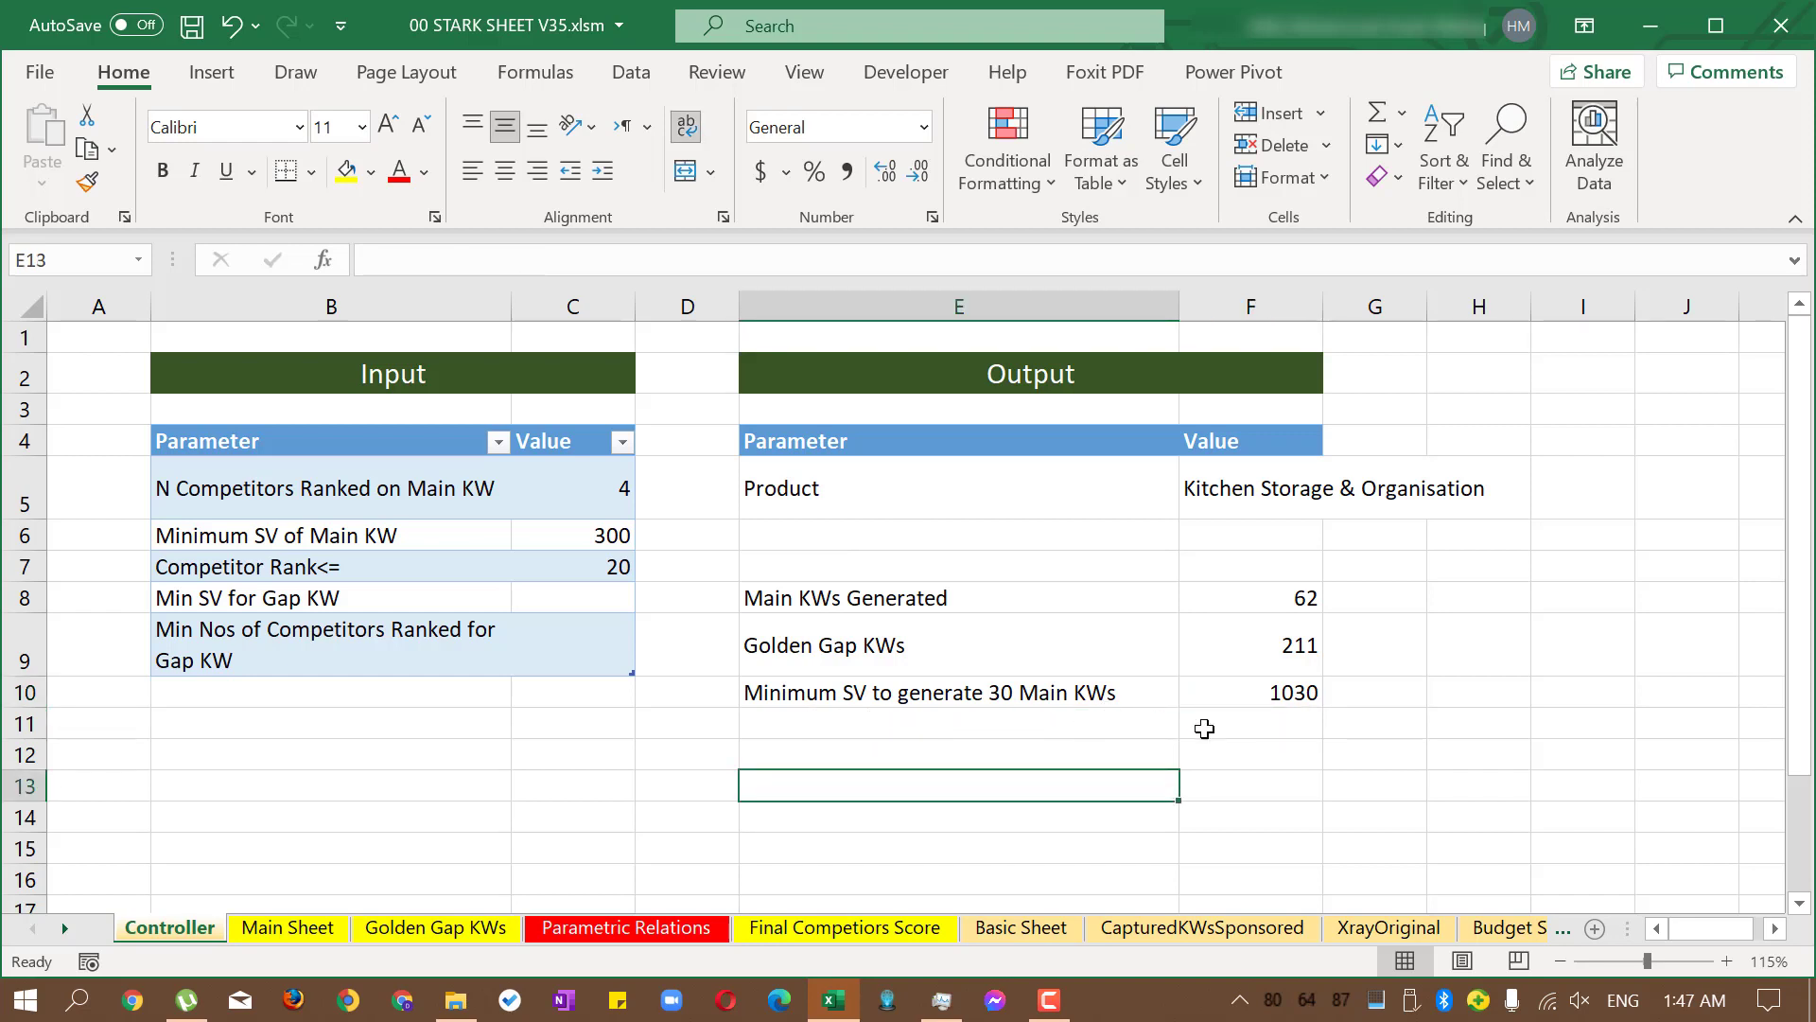
click(612, 530)
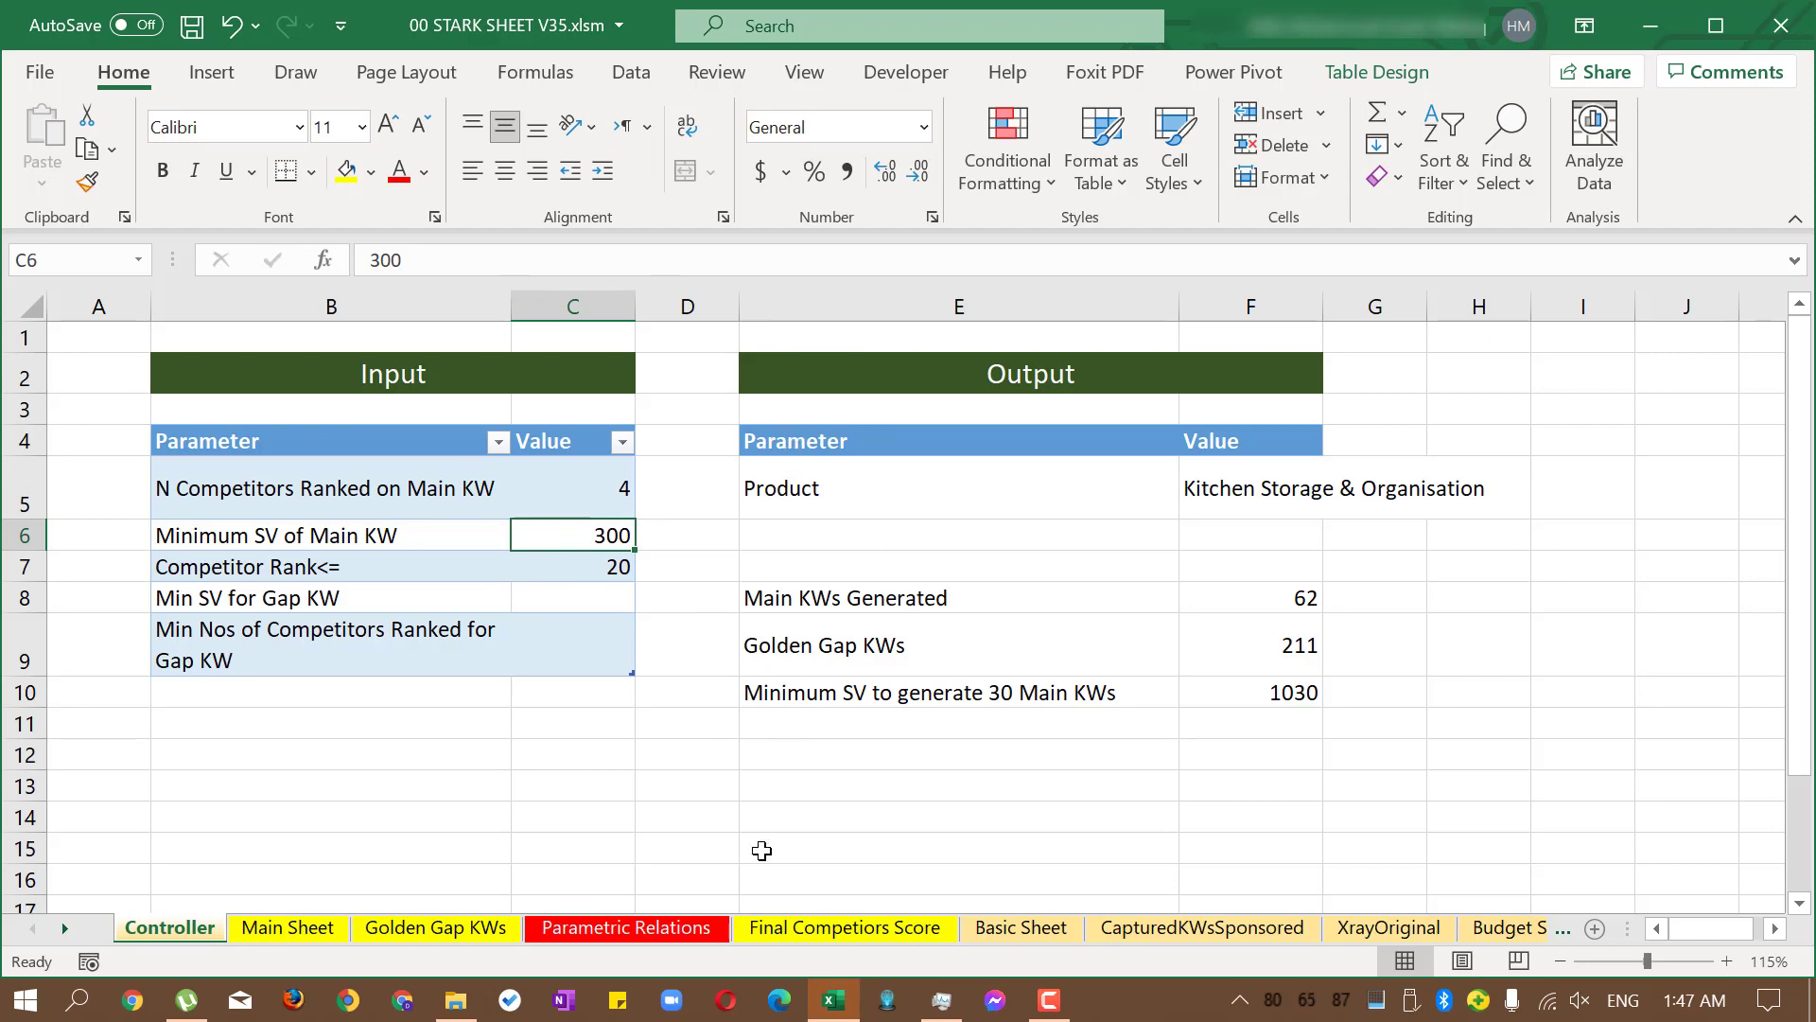
Look over the summary block and the phrase list on the Golden Gap KWs sheet.
click(428, 940)
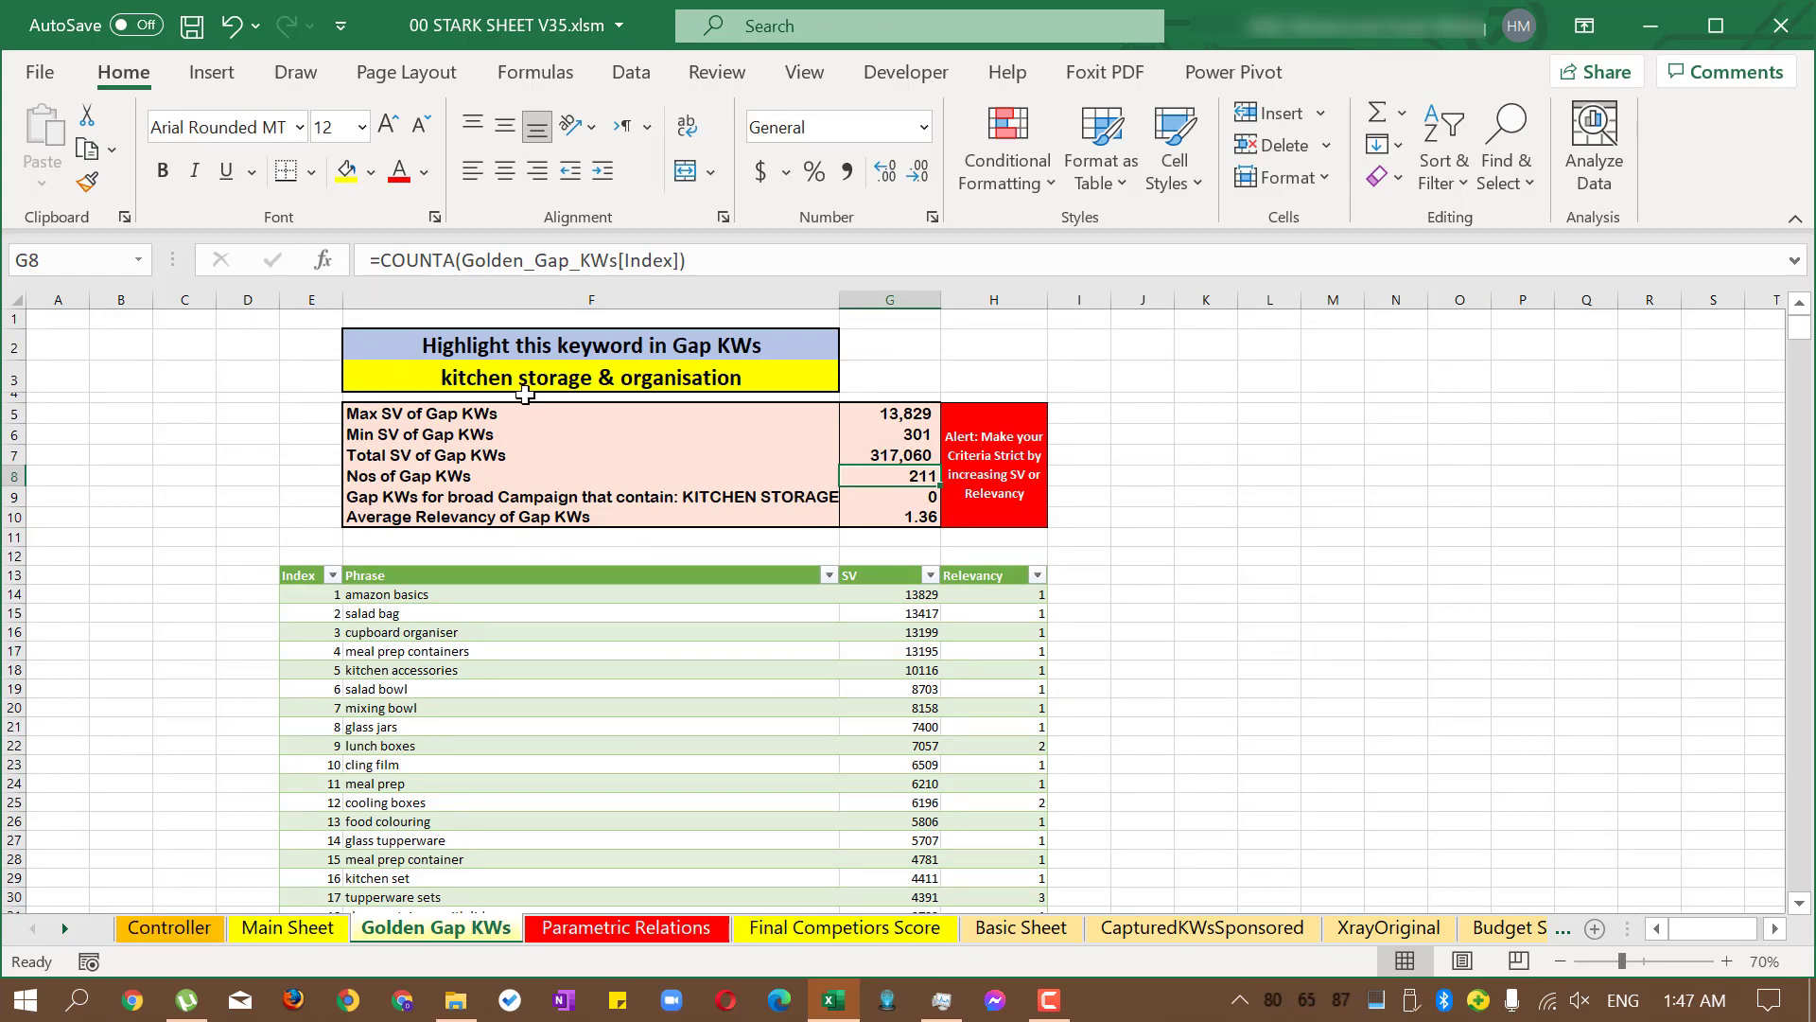
scroll(806, 673, down, 11)
scroll(791, 673, up, 12)
Replace the formula for the keyword to highlight in Gap KWs with the text "storage box".
click(655, 381)
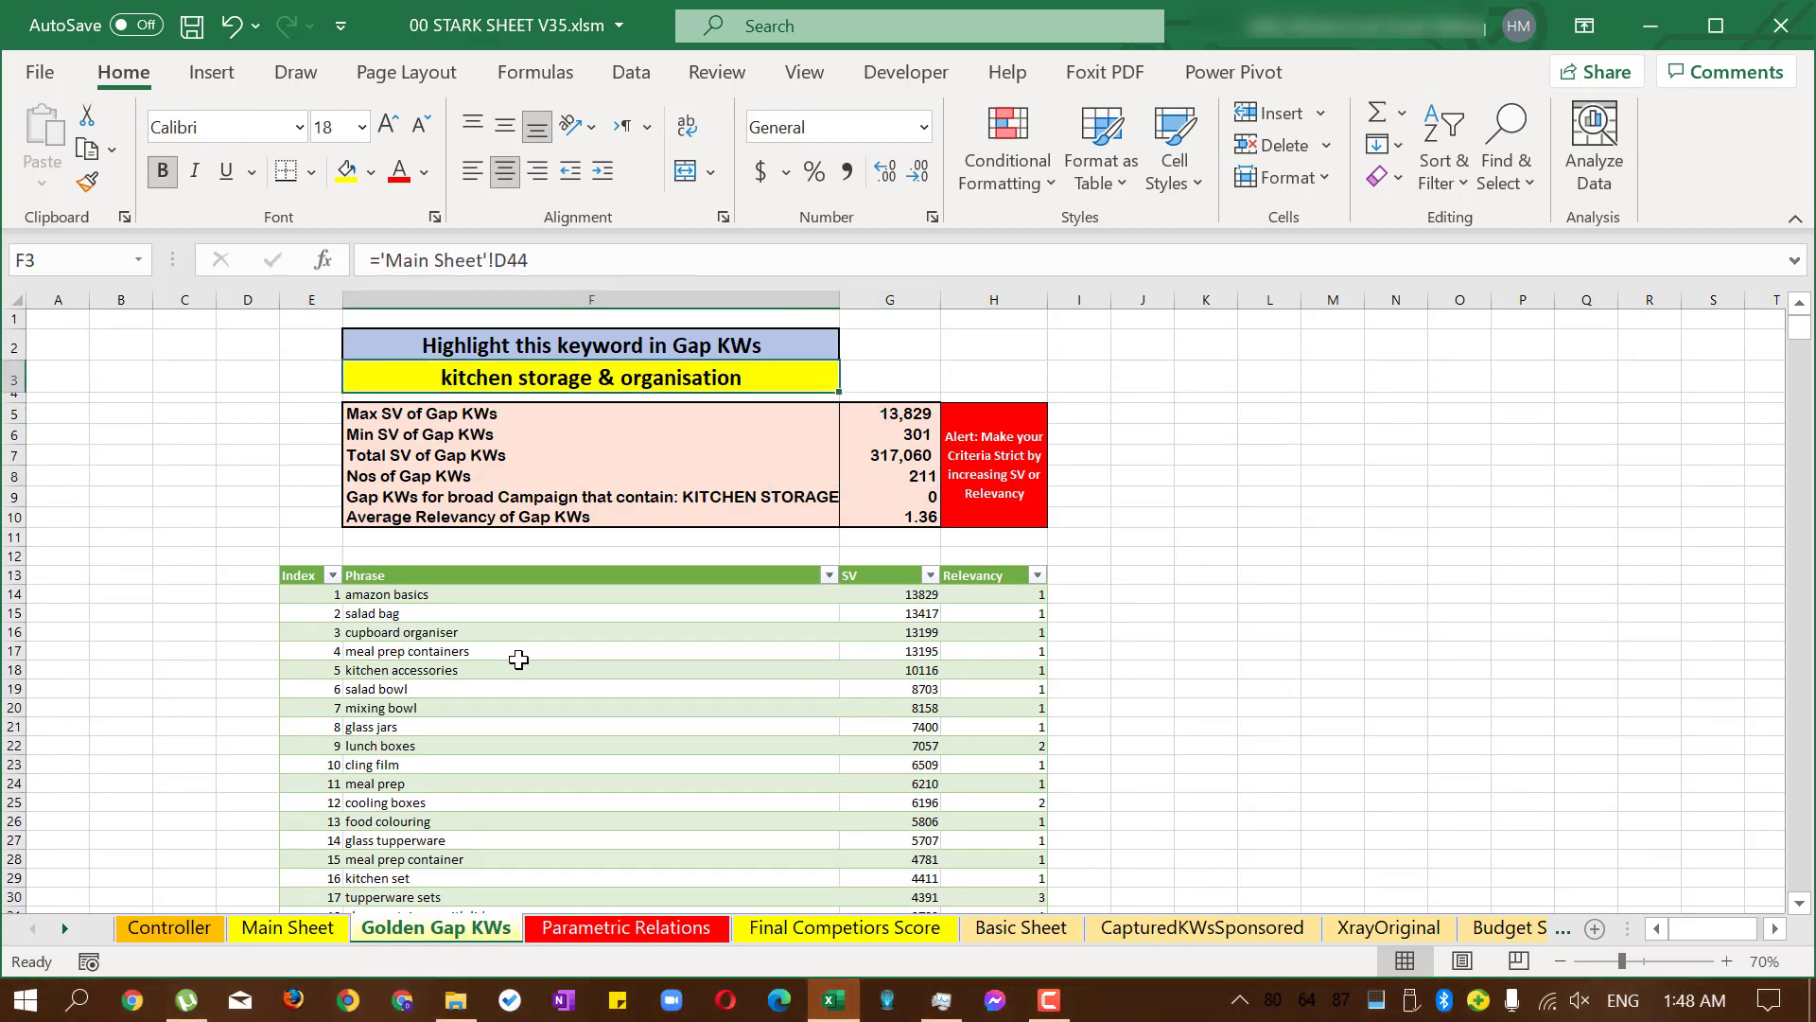
drag(628, 264, 280, 293)
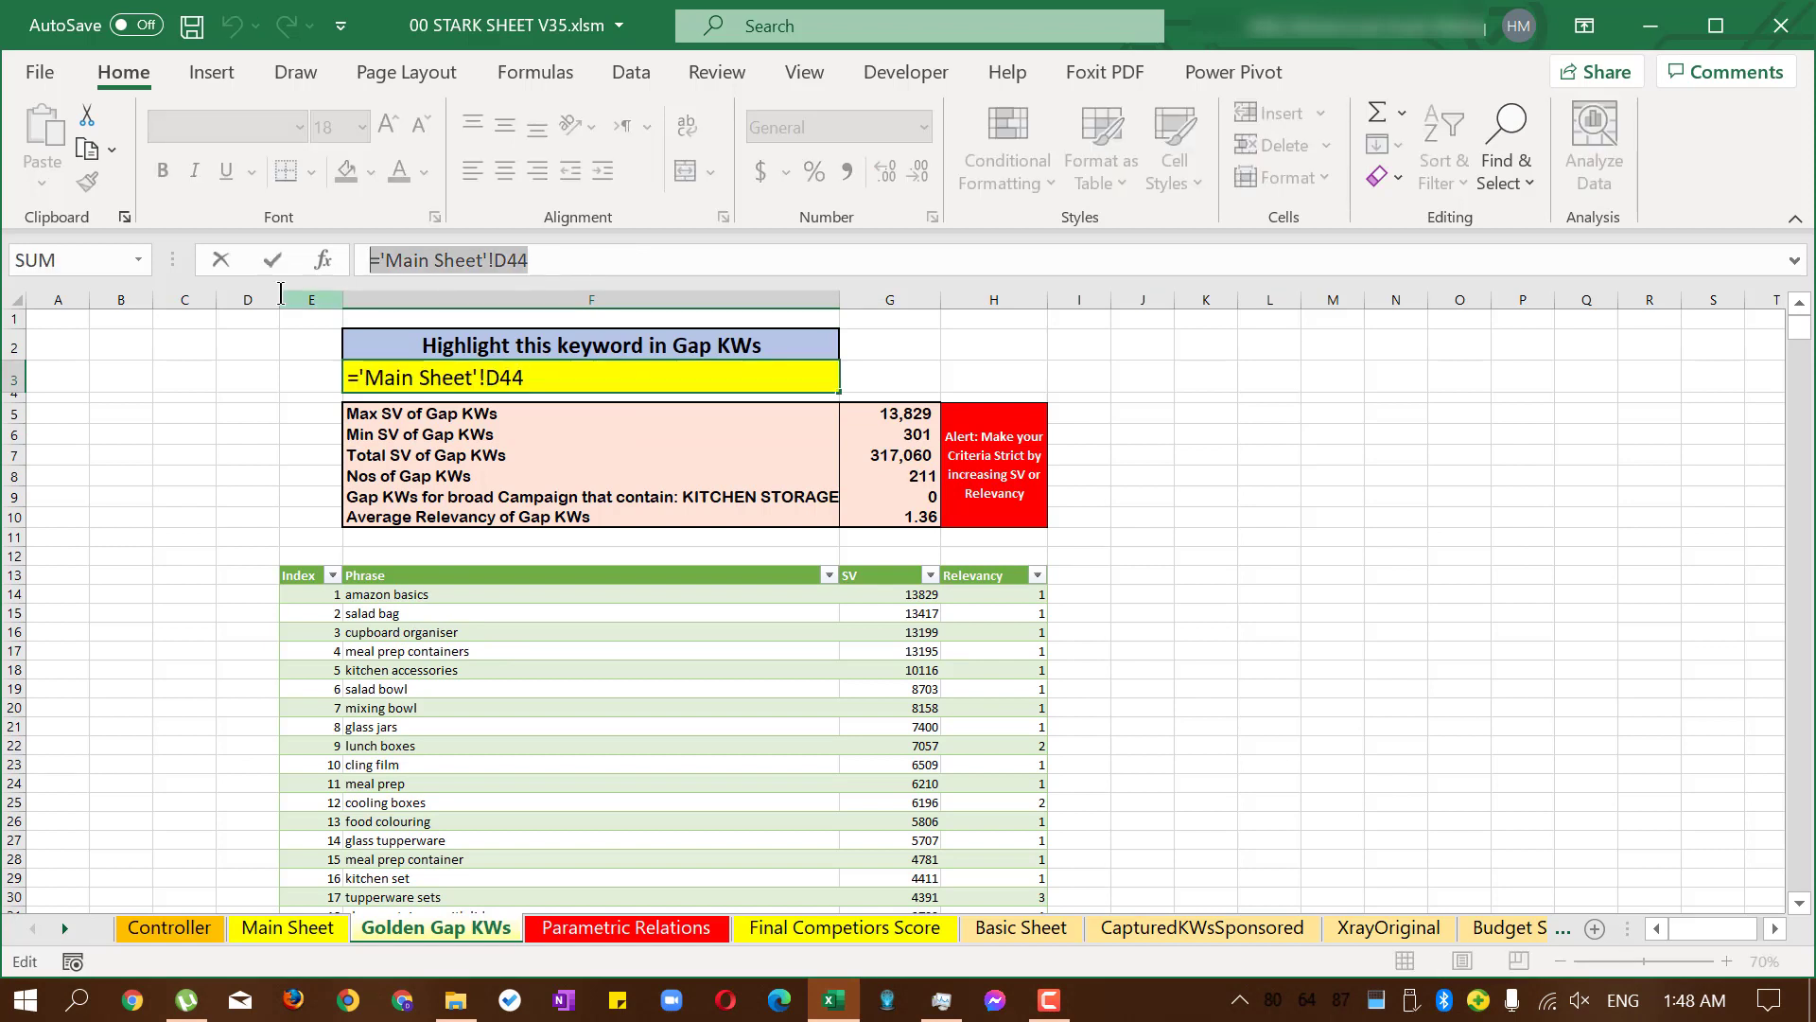
text(sto)
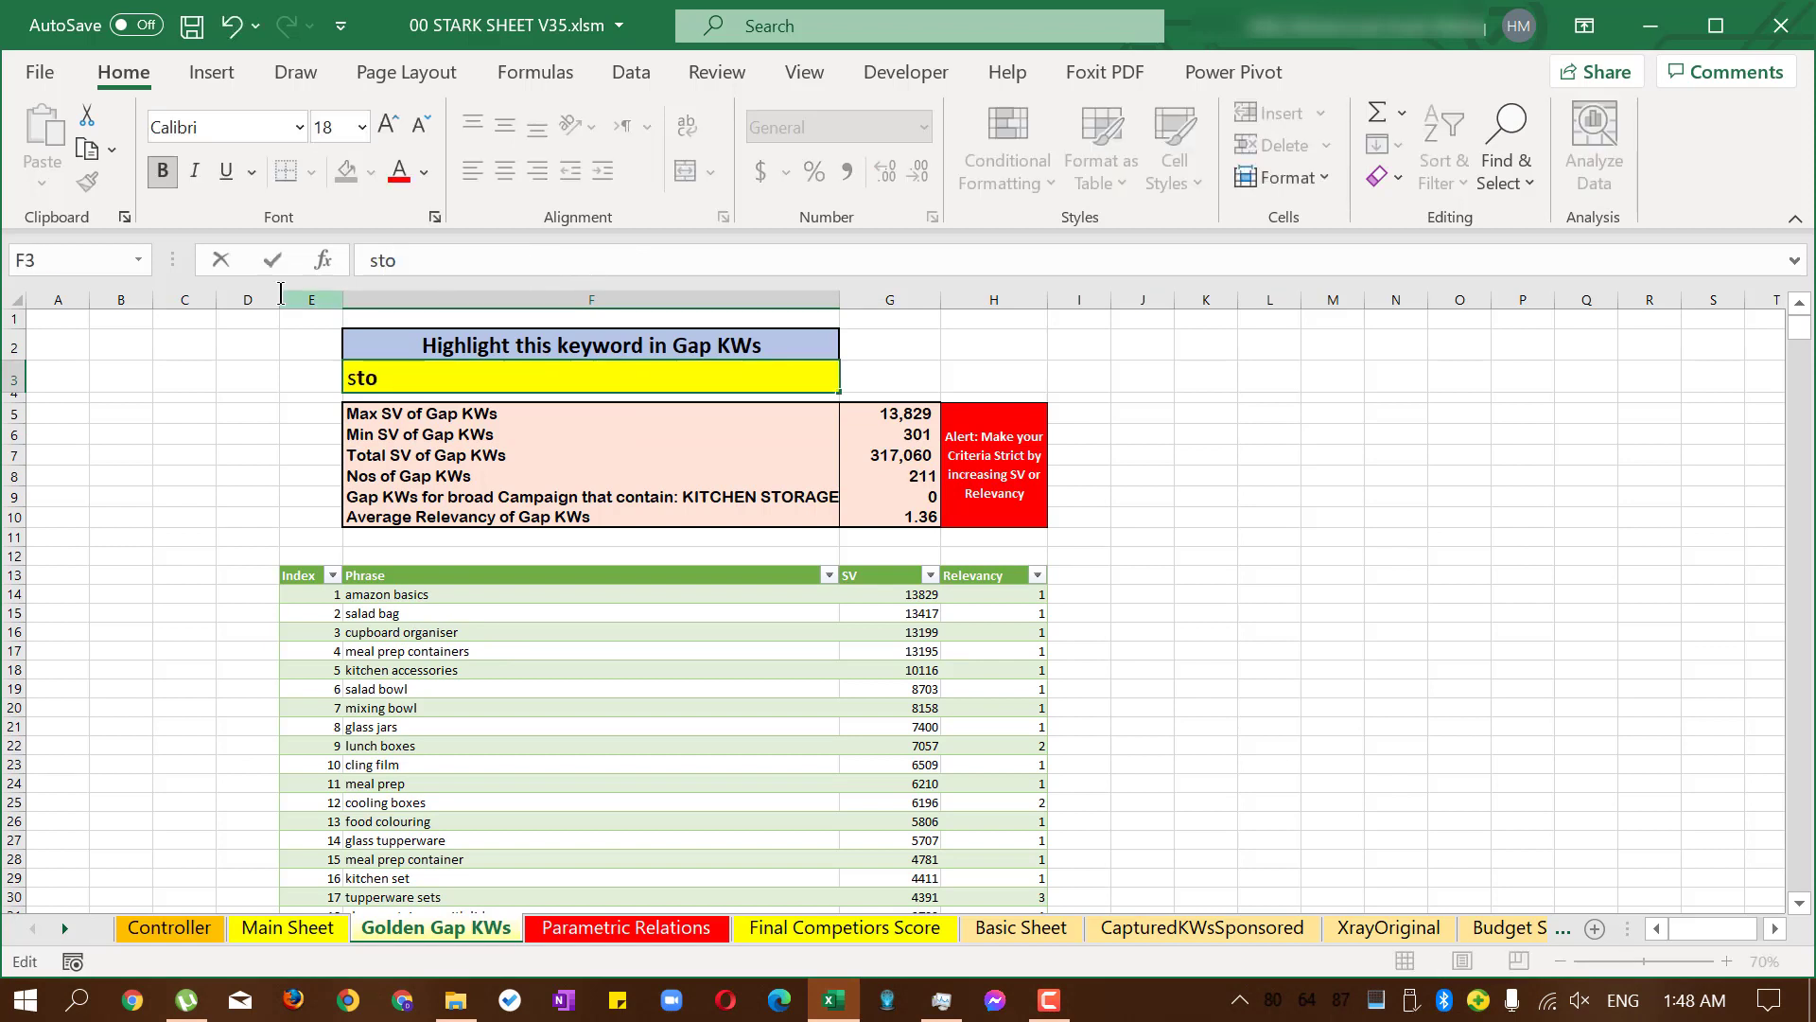
text(rage box)
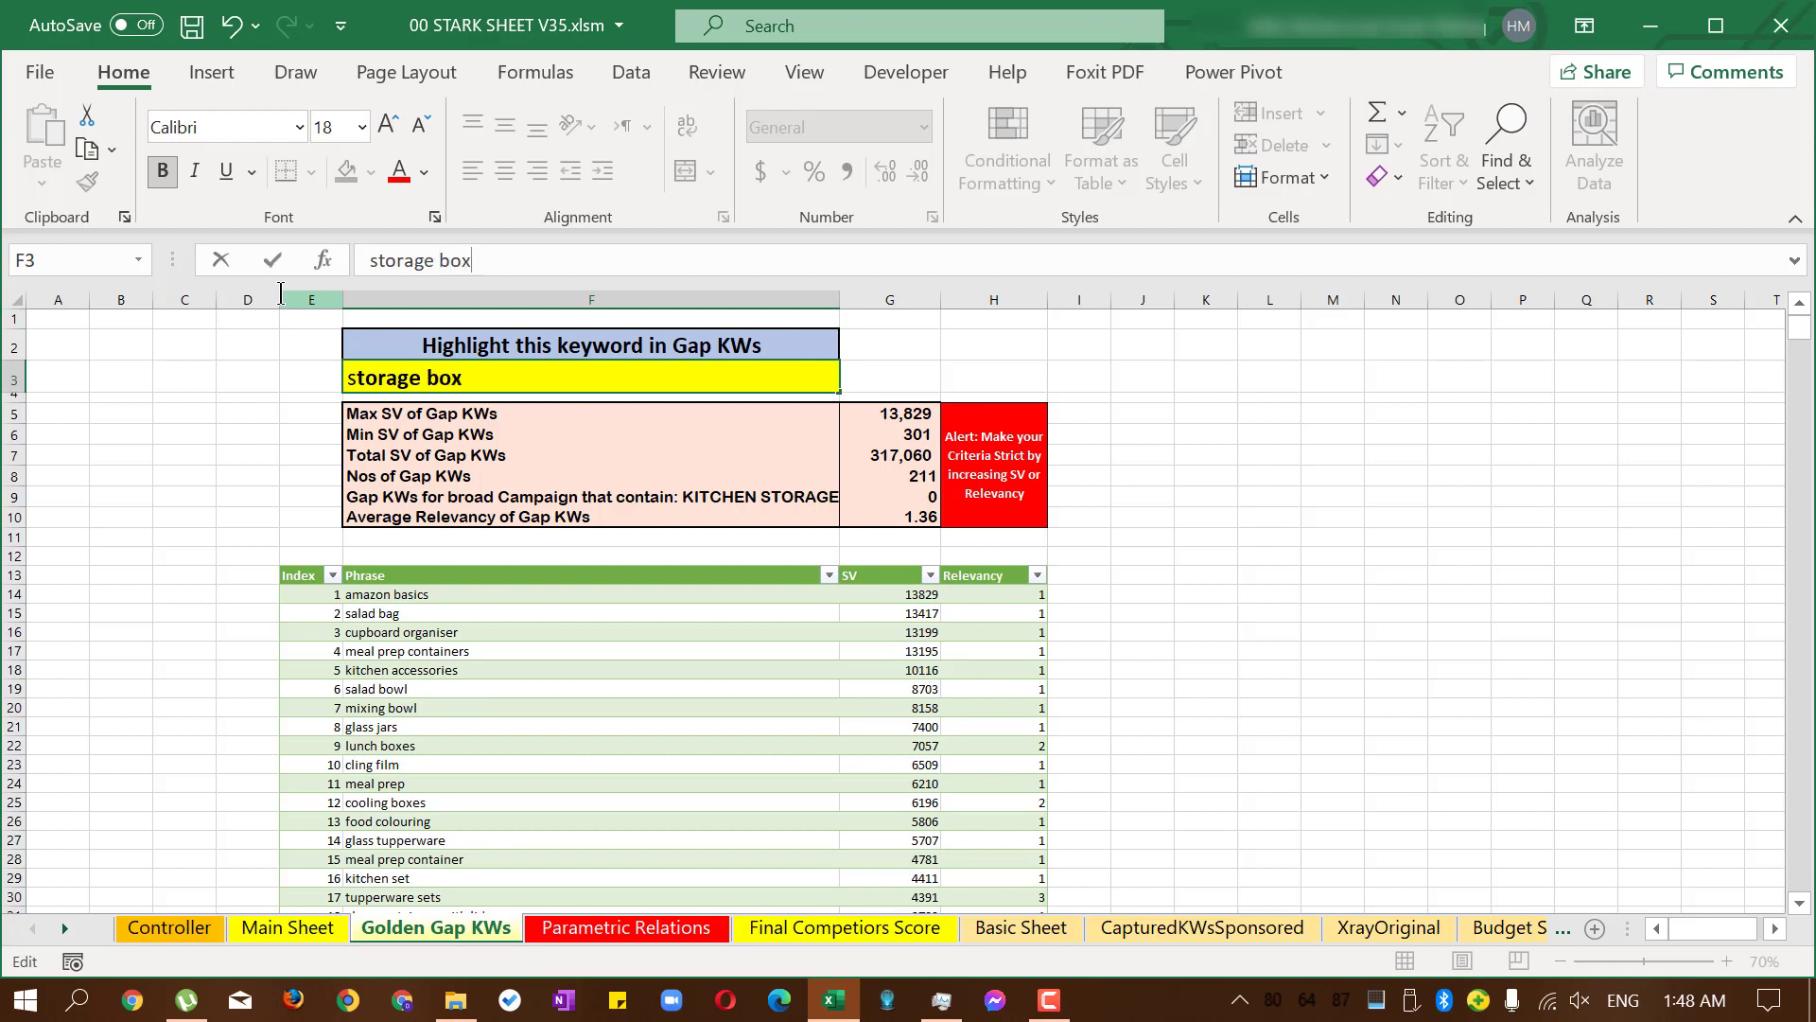
key(Return)
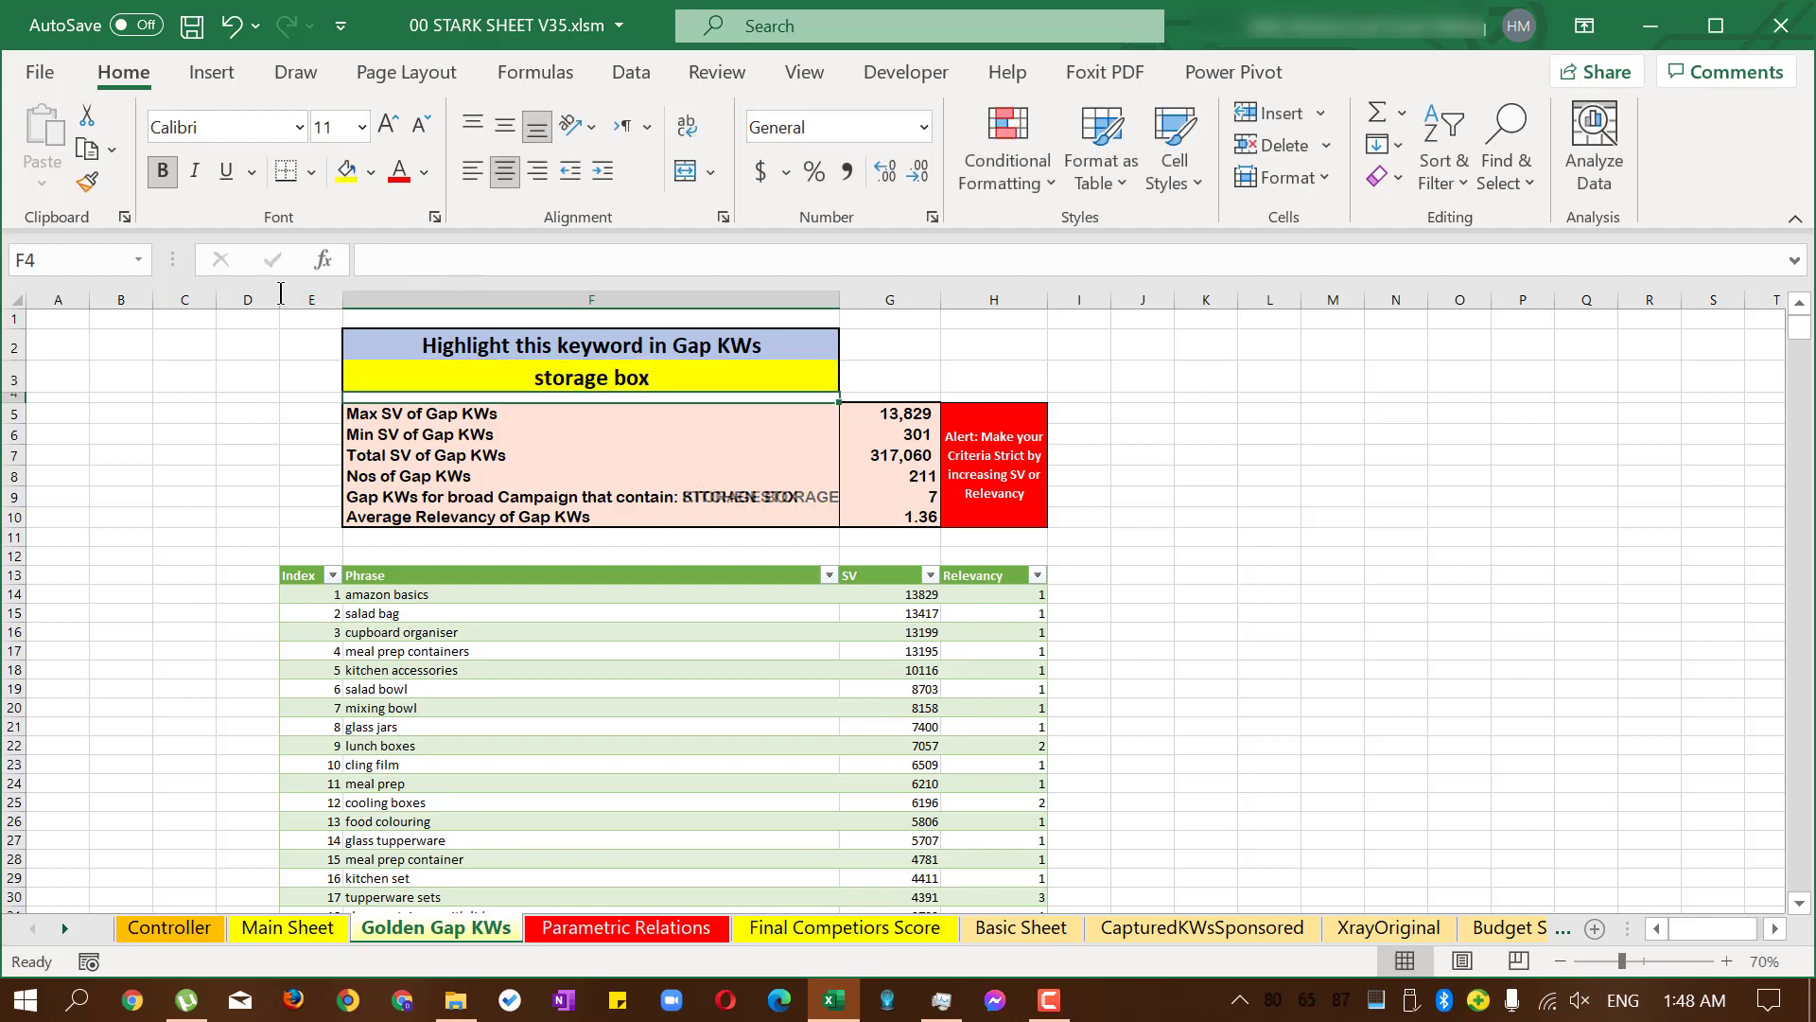
Inspect the broad campaign Gap KWs count formula and look through the phrase list for highlighted storage box keywords.
key(Down)
click(932, 498)
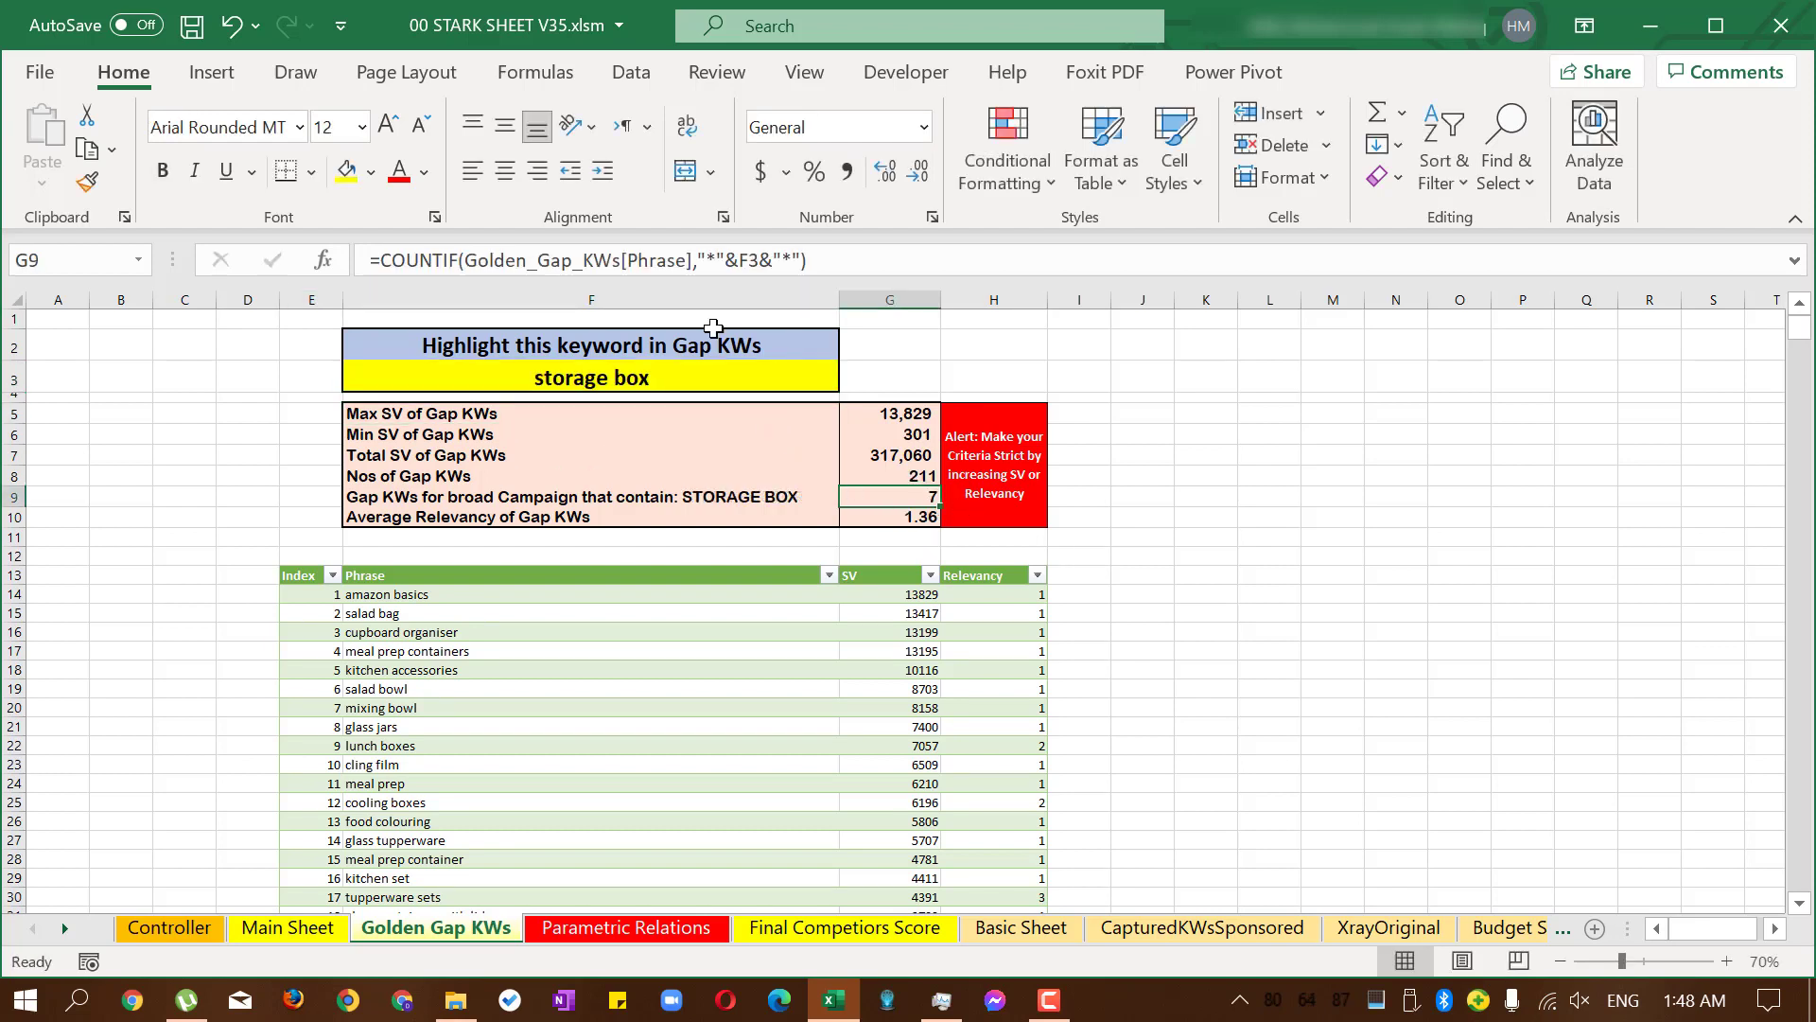
scroll(636, 616, down, 4)
scroll(636, 616, down, 3)
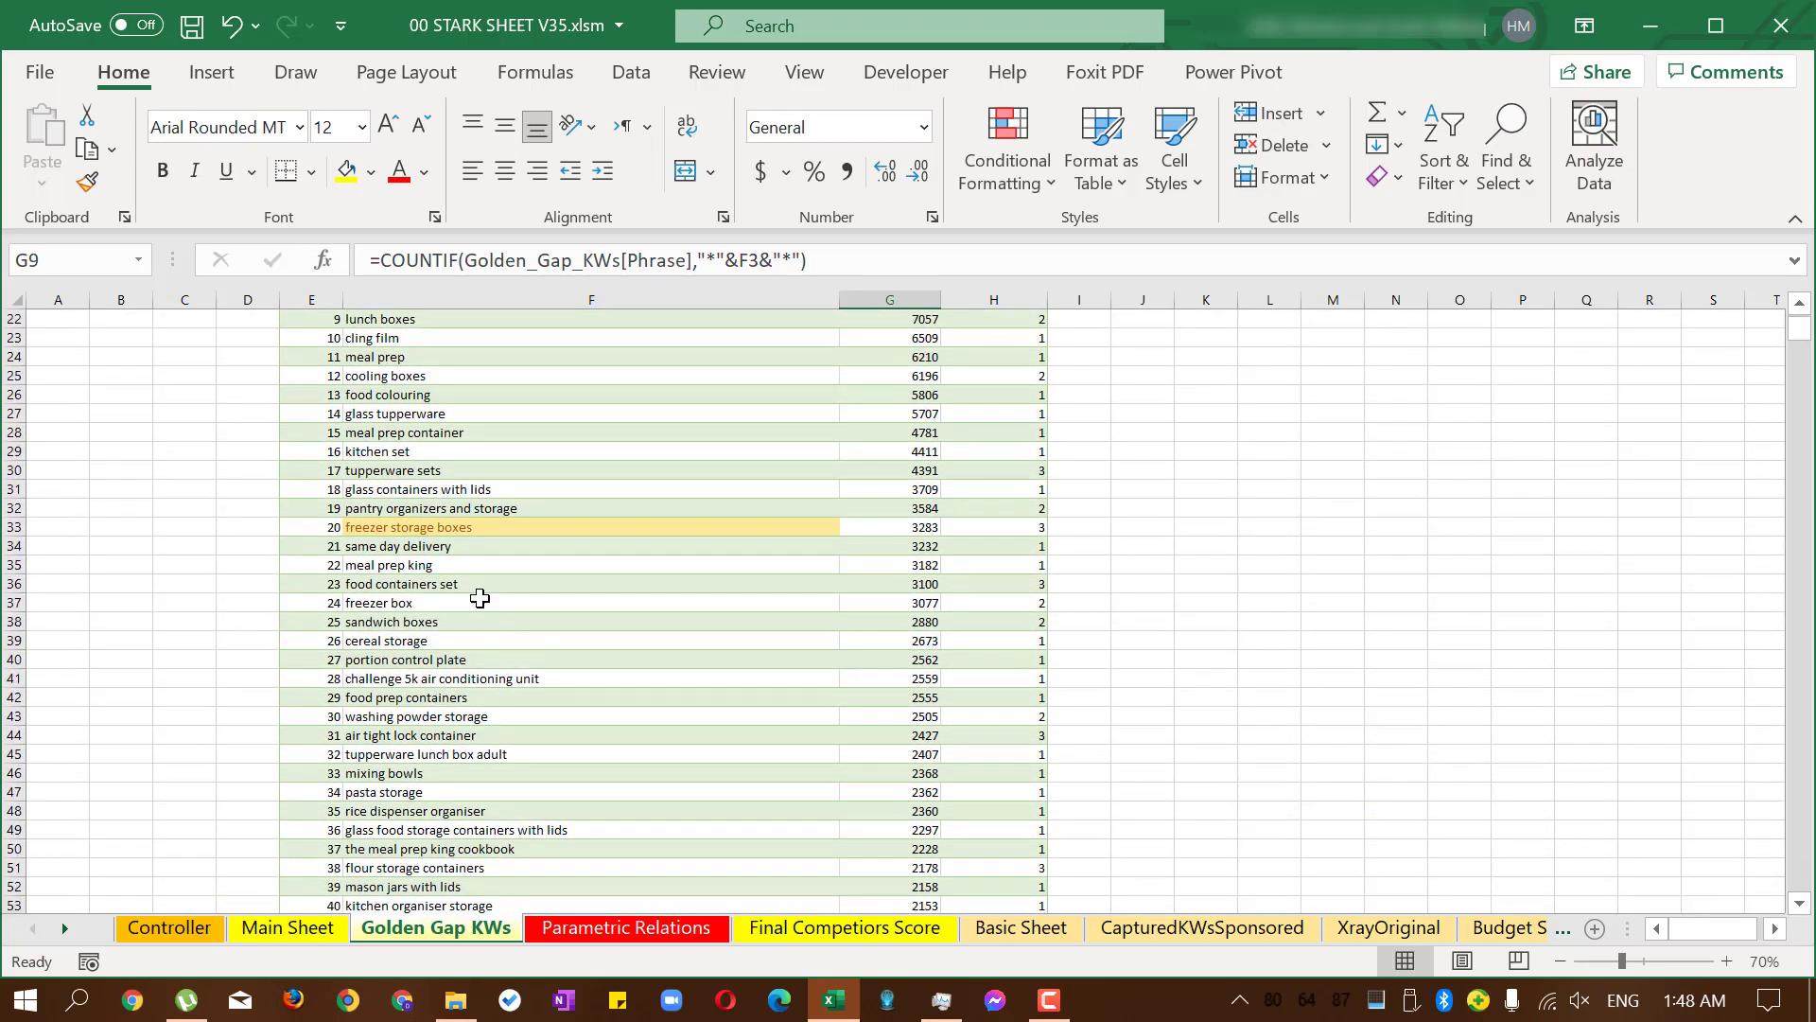
scroll(610, 539, down, 16)
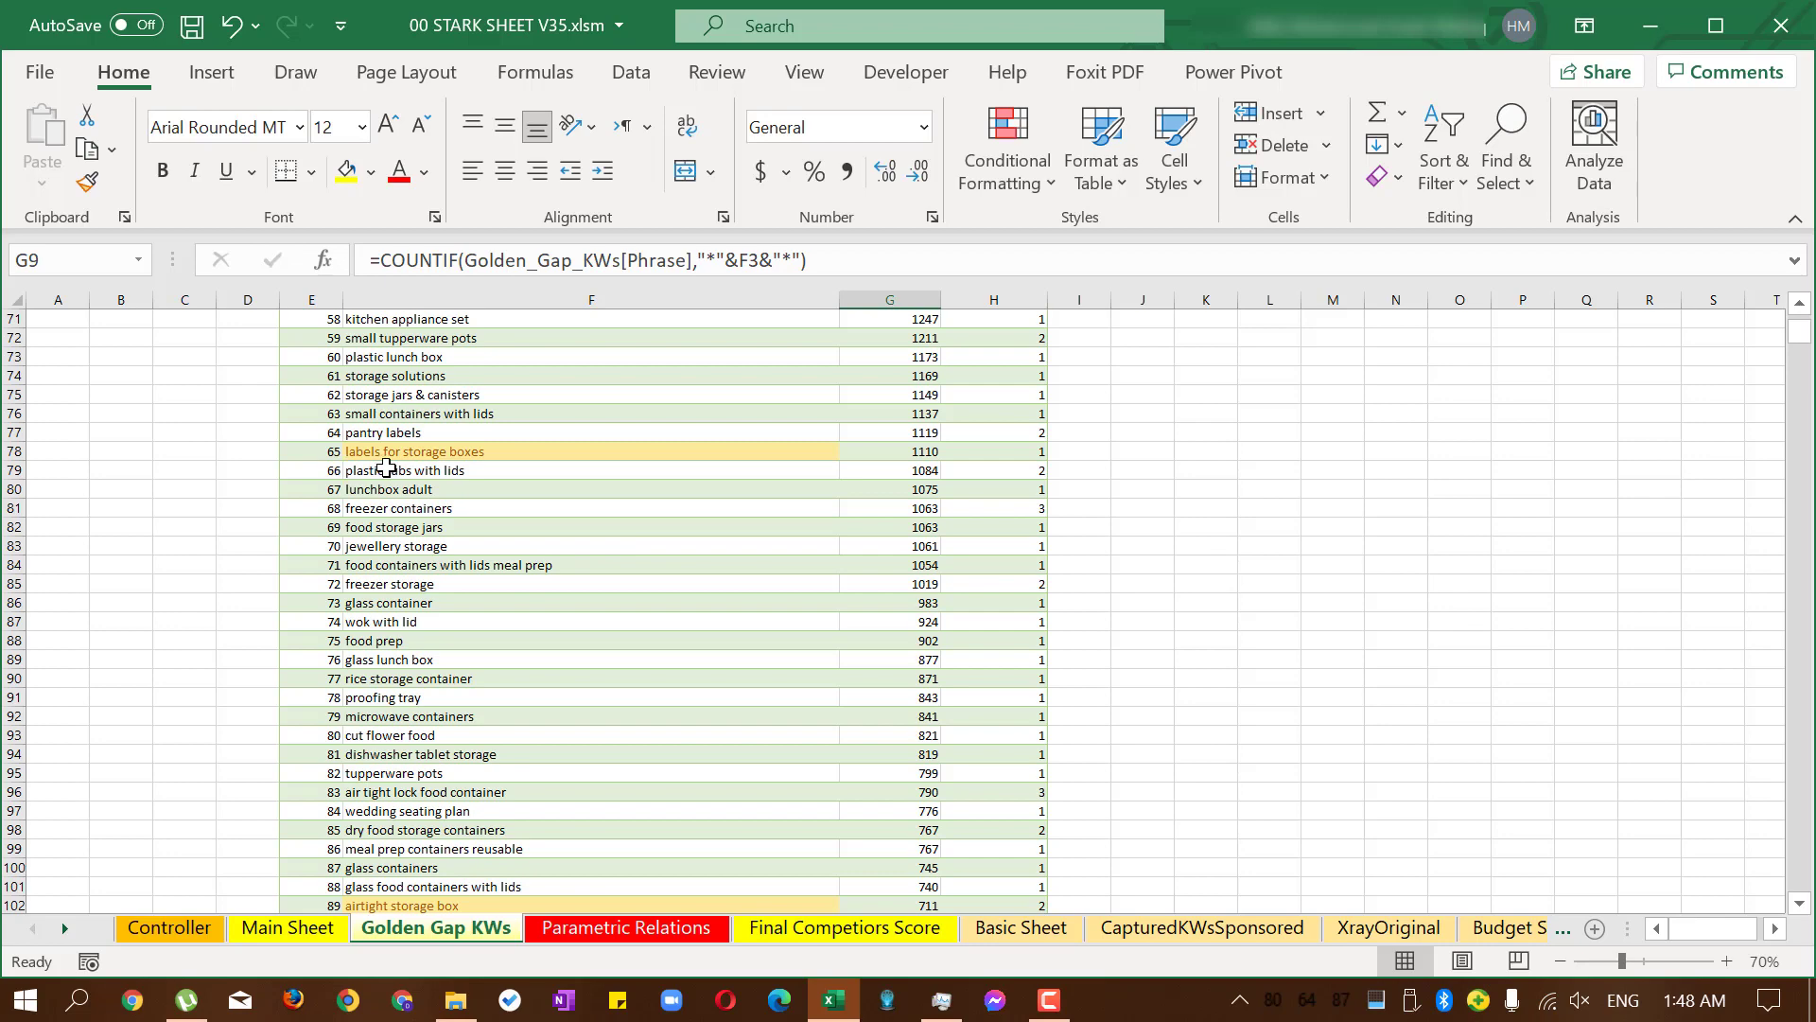
Look through the Golden Gap KWs phrase list for highlighted storage box keywords and check them against the summary block.
scroll(584, 470, down, 5)
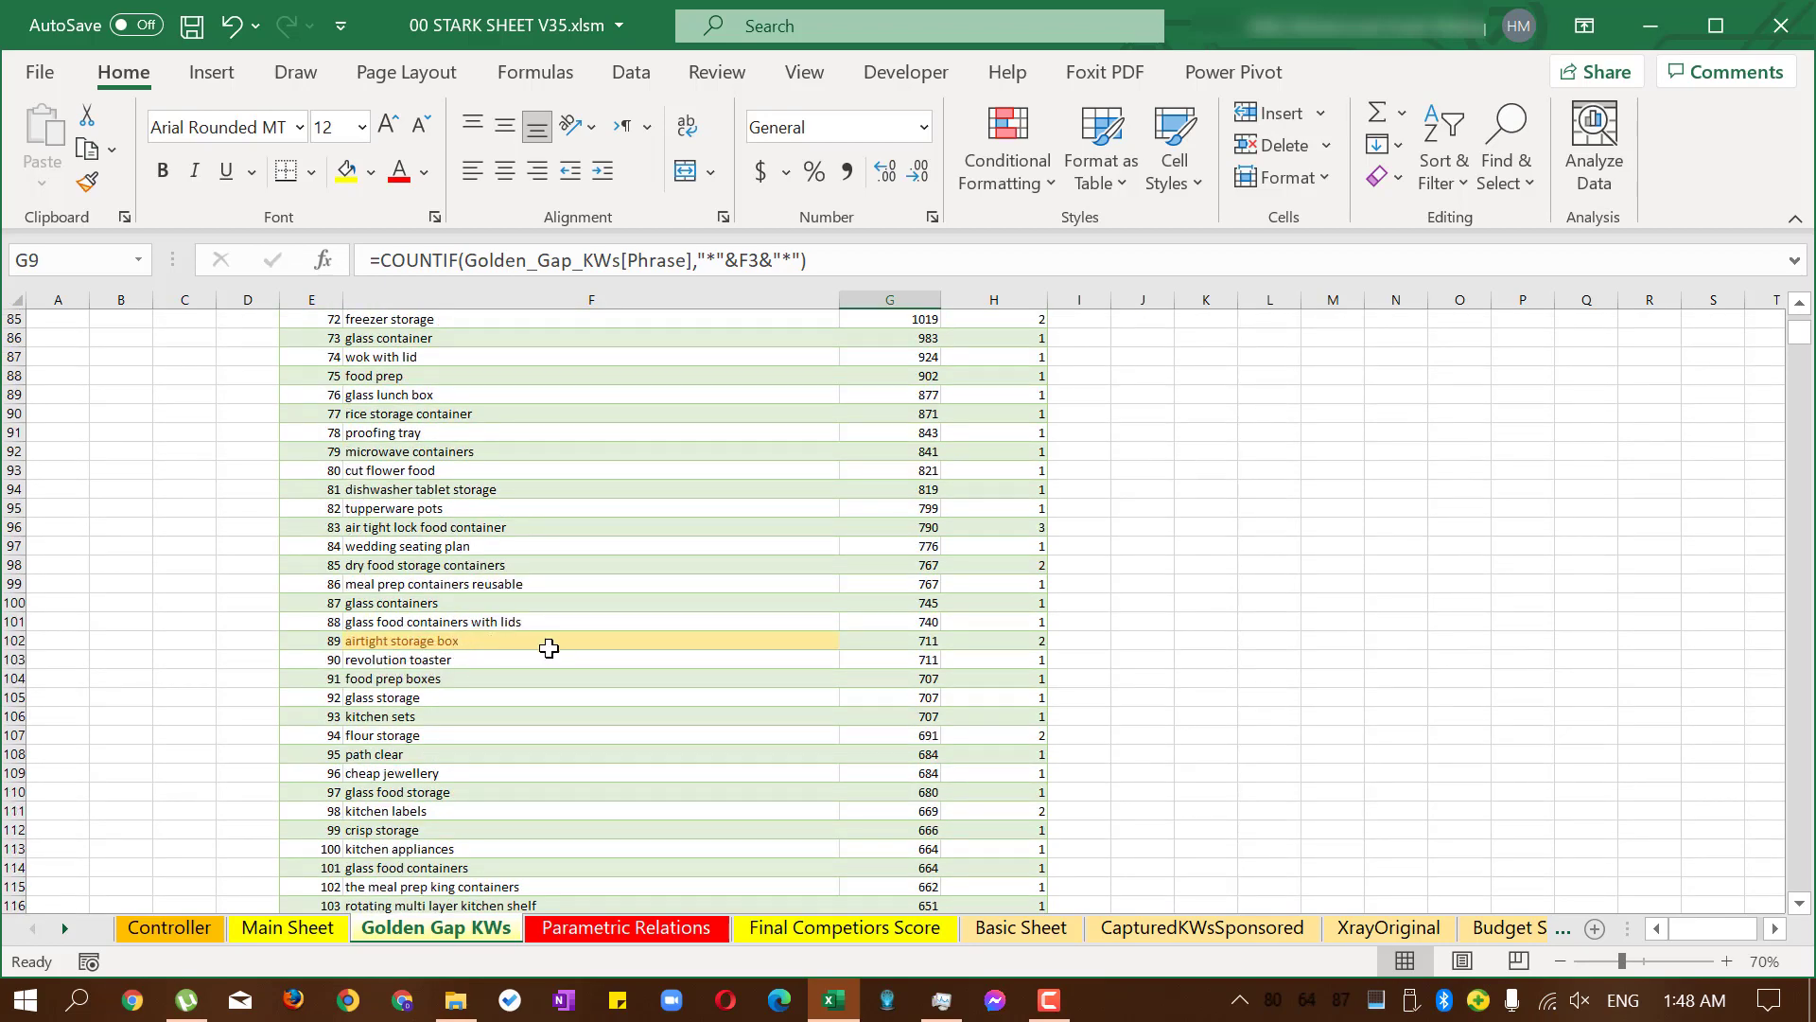
scroll(645, 596, up, 12)
scroll(645, 565, up, 15)
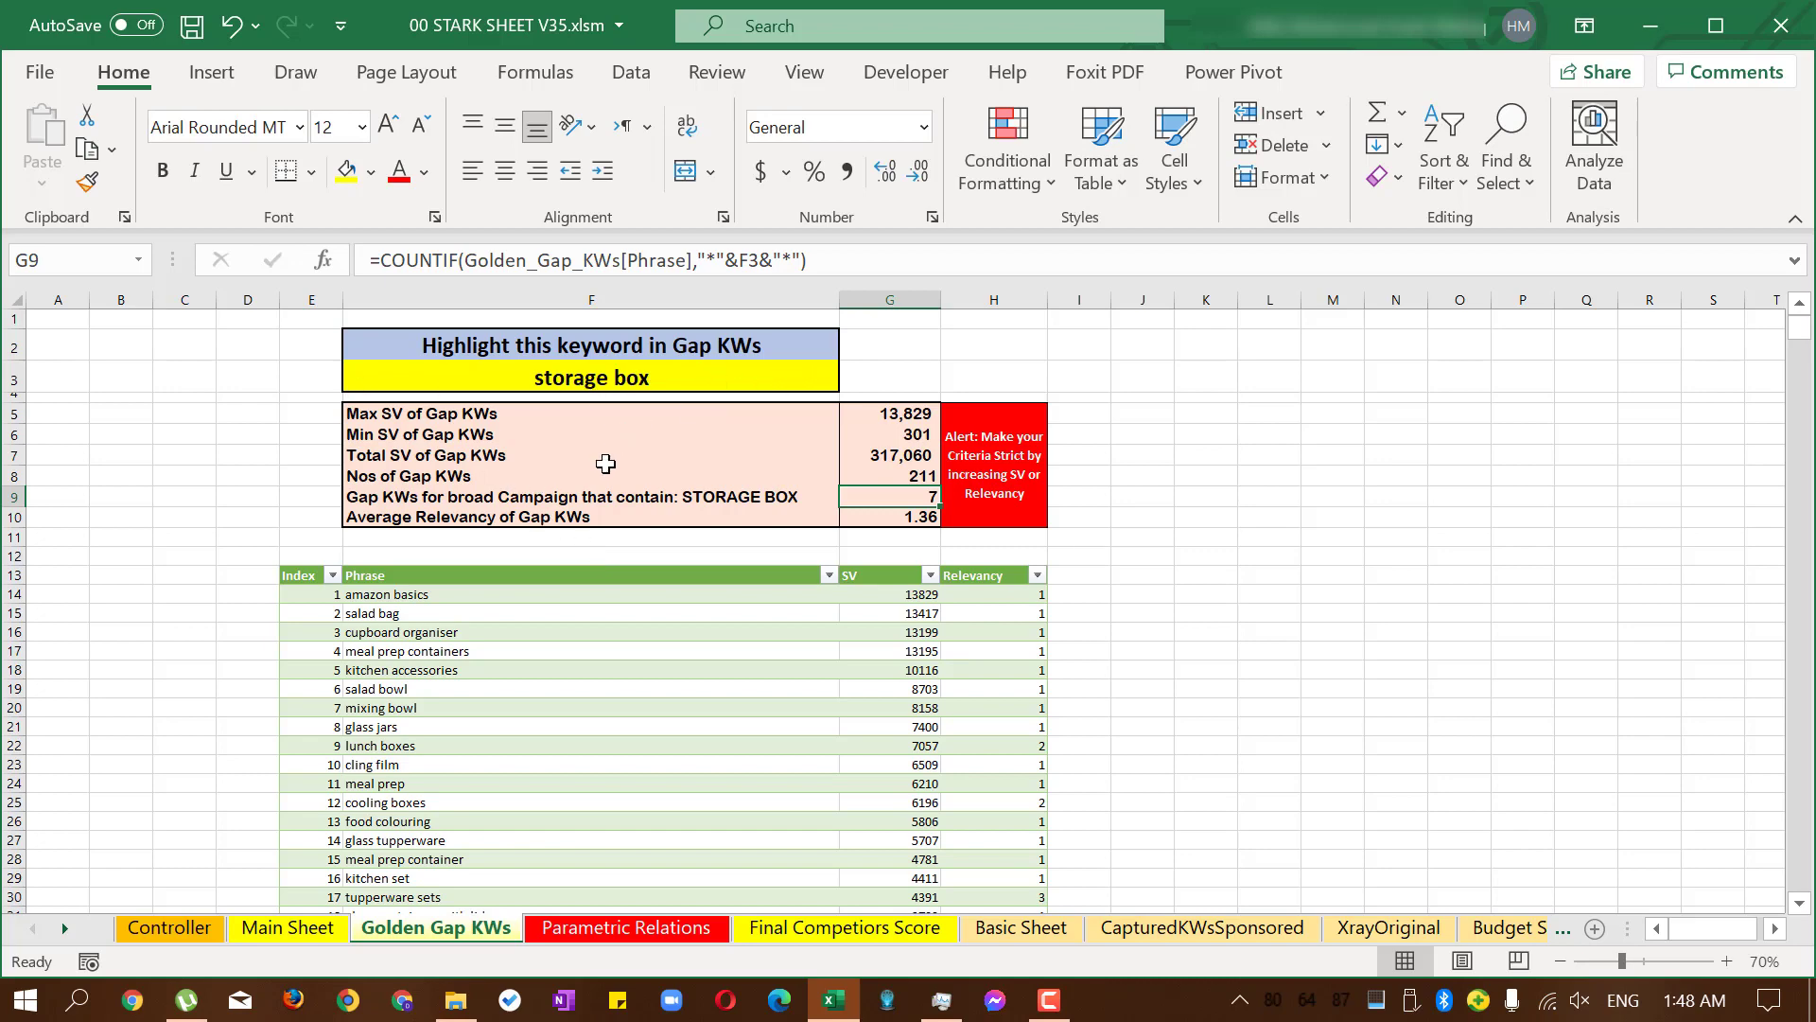
scroll(587, 511, down, 5)
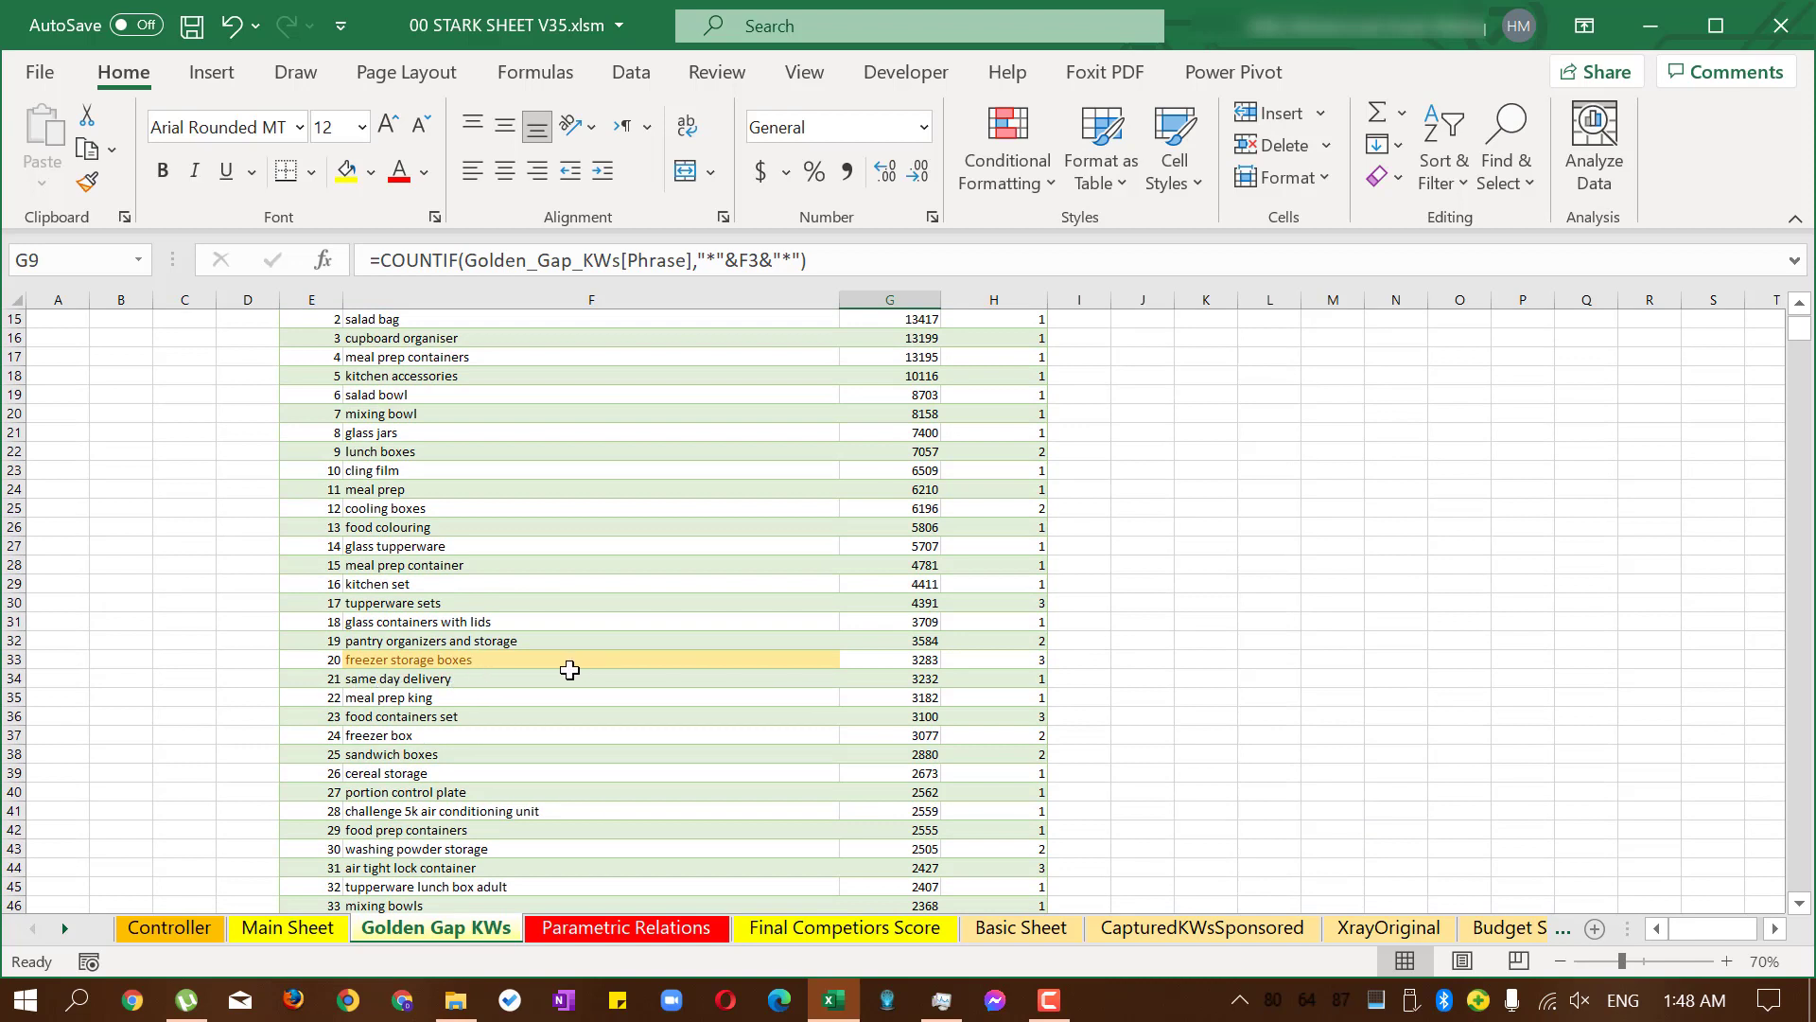
click(510, 667)
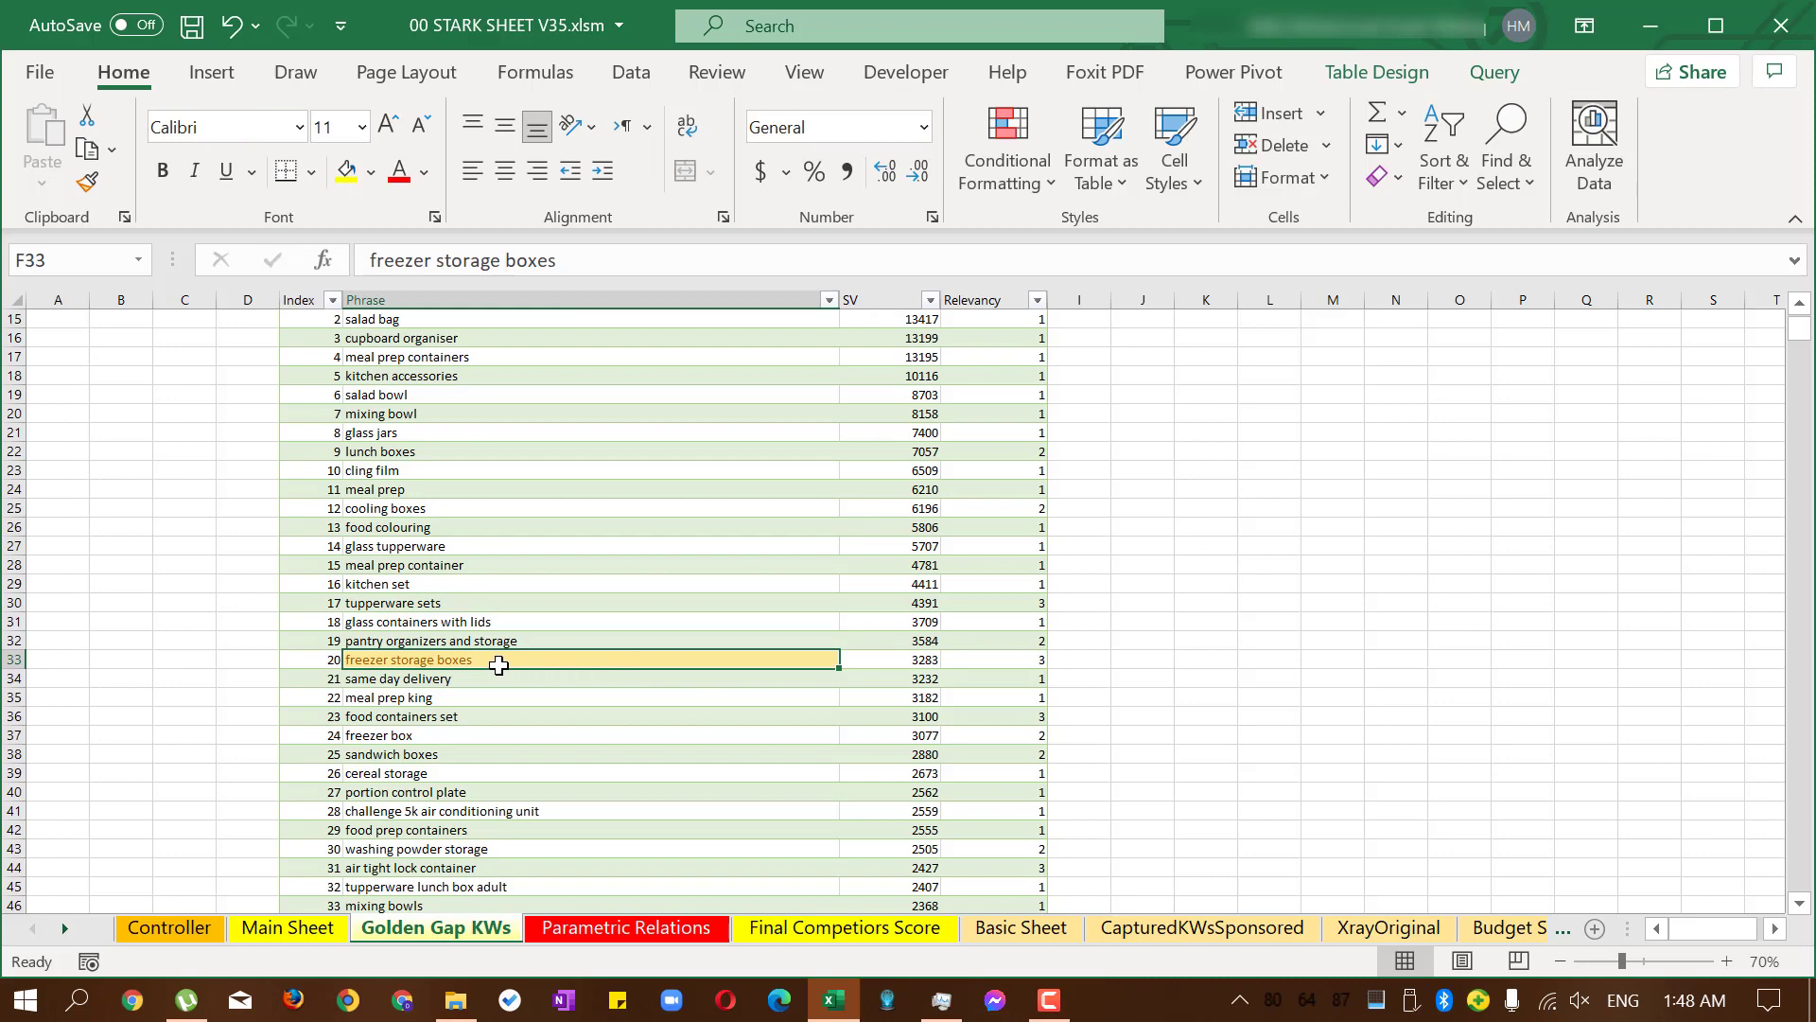
scroll(743, 575, up, 2)
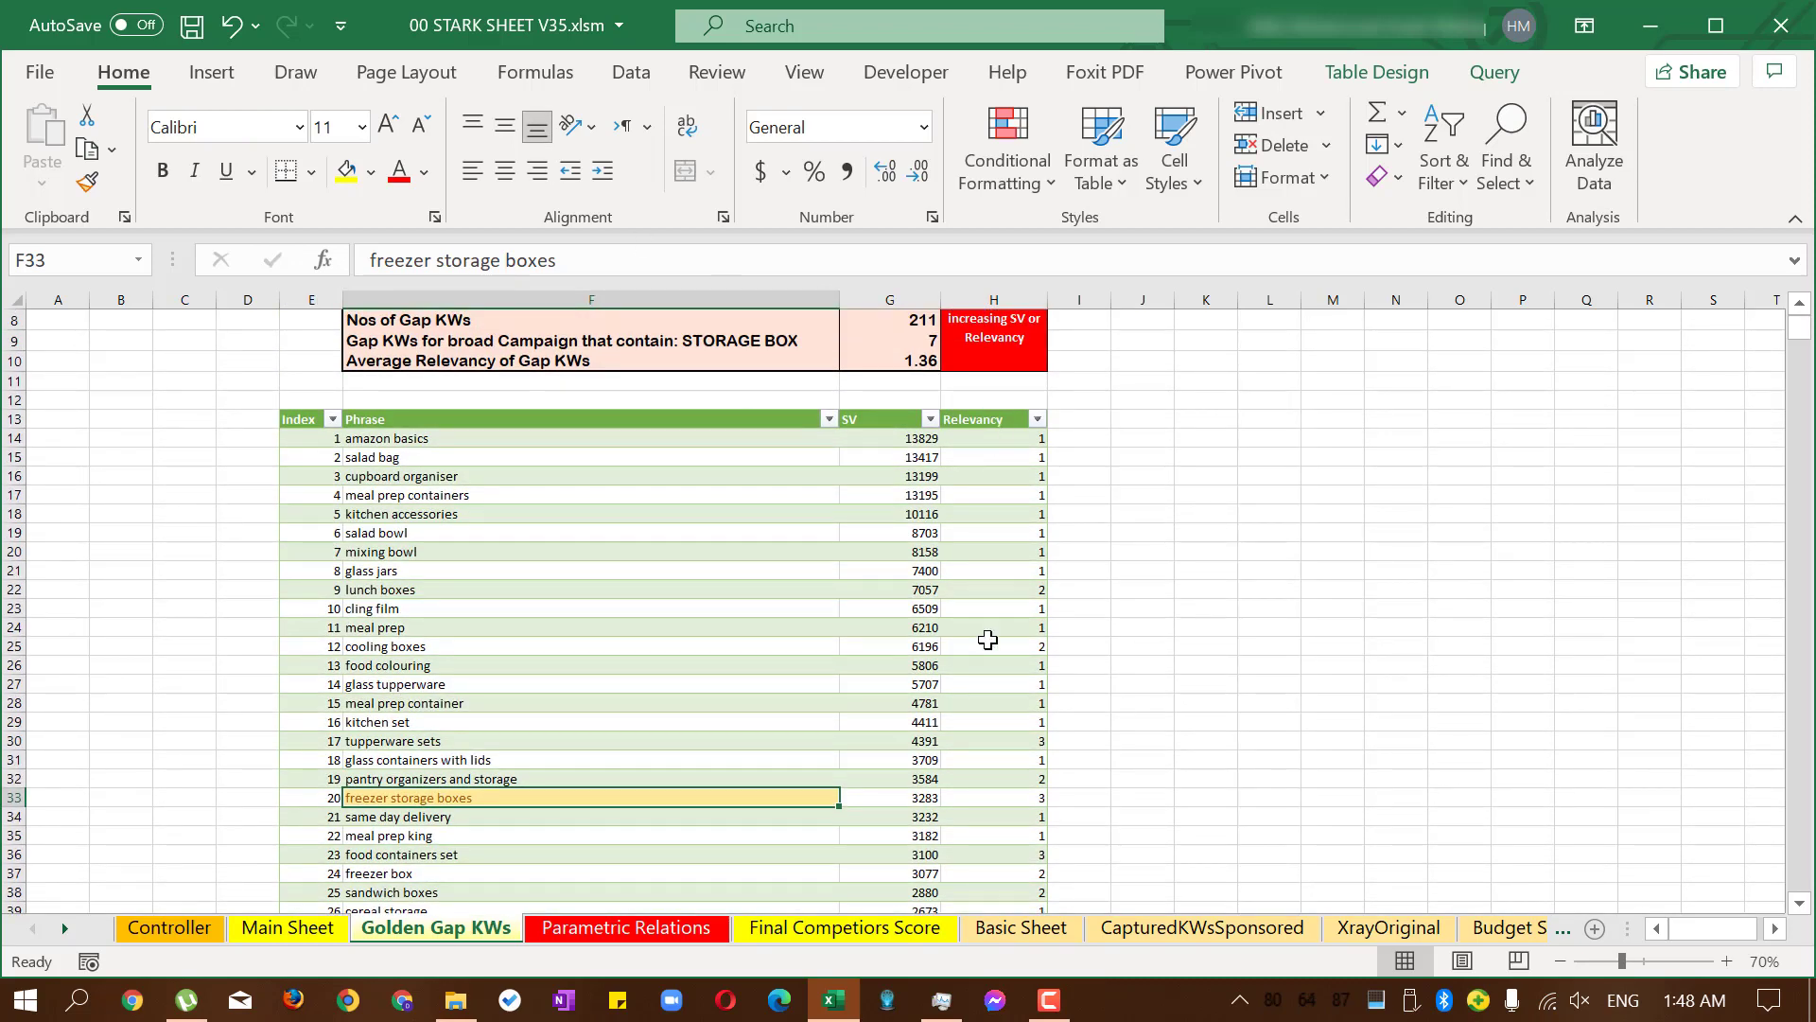
scroll(696, 547, up, 3)
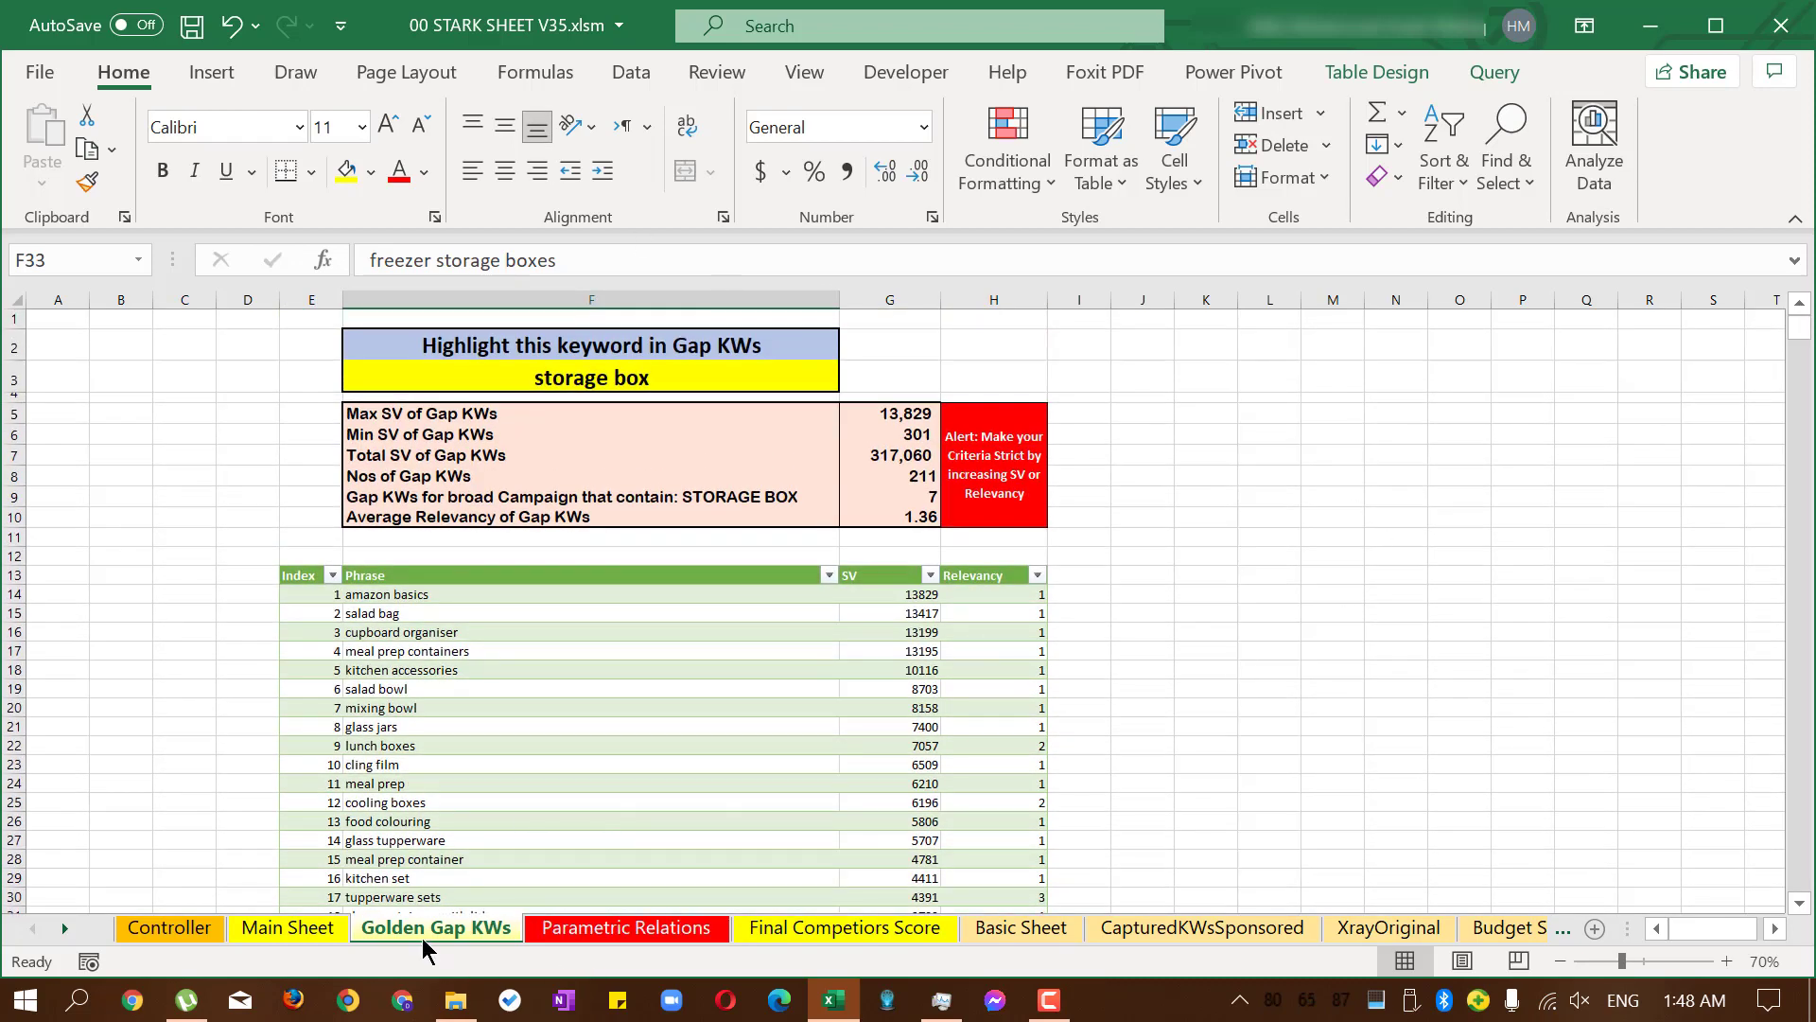
On the Parametric Relations sheet, filter the seller chart to Price and enable selecting multiple parameters.
click(620, 929)
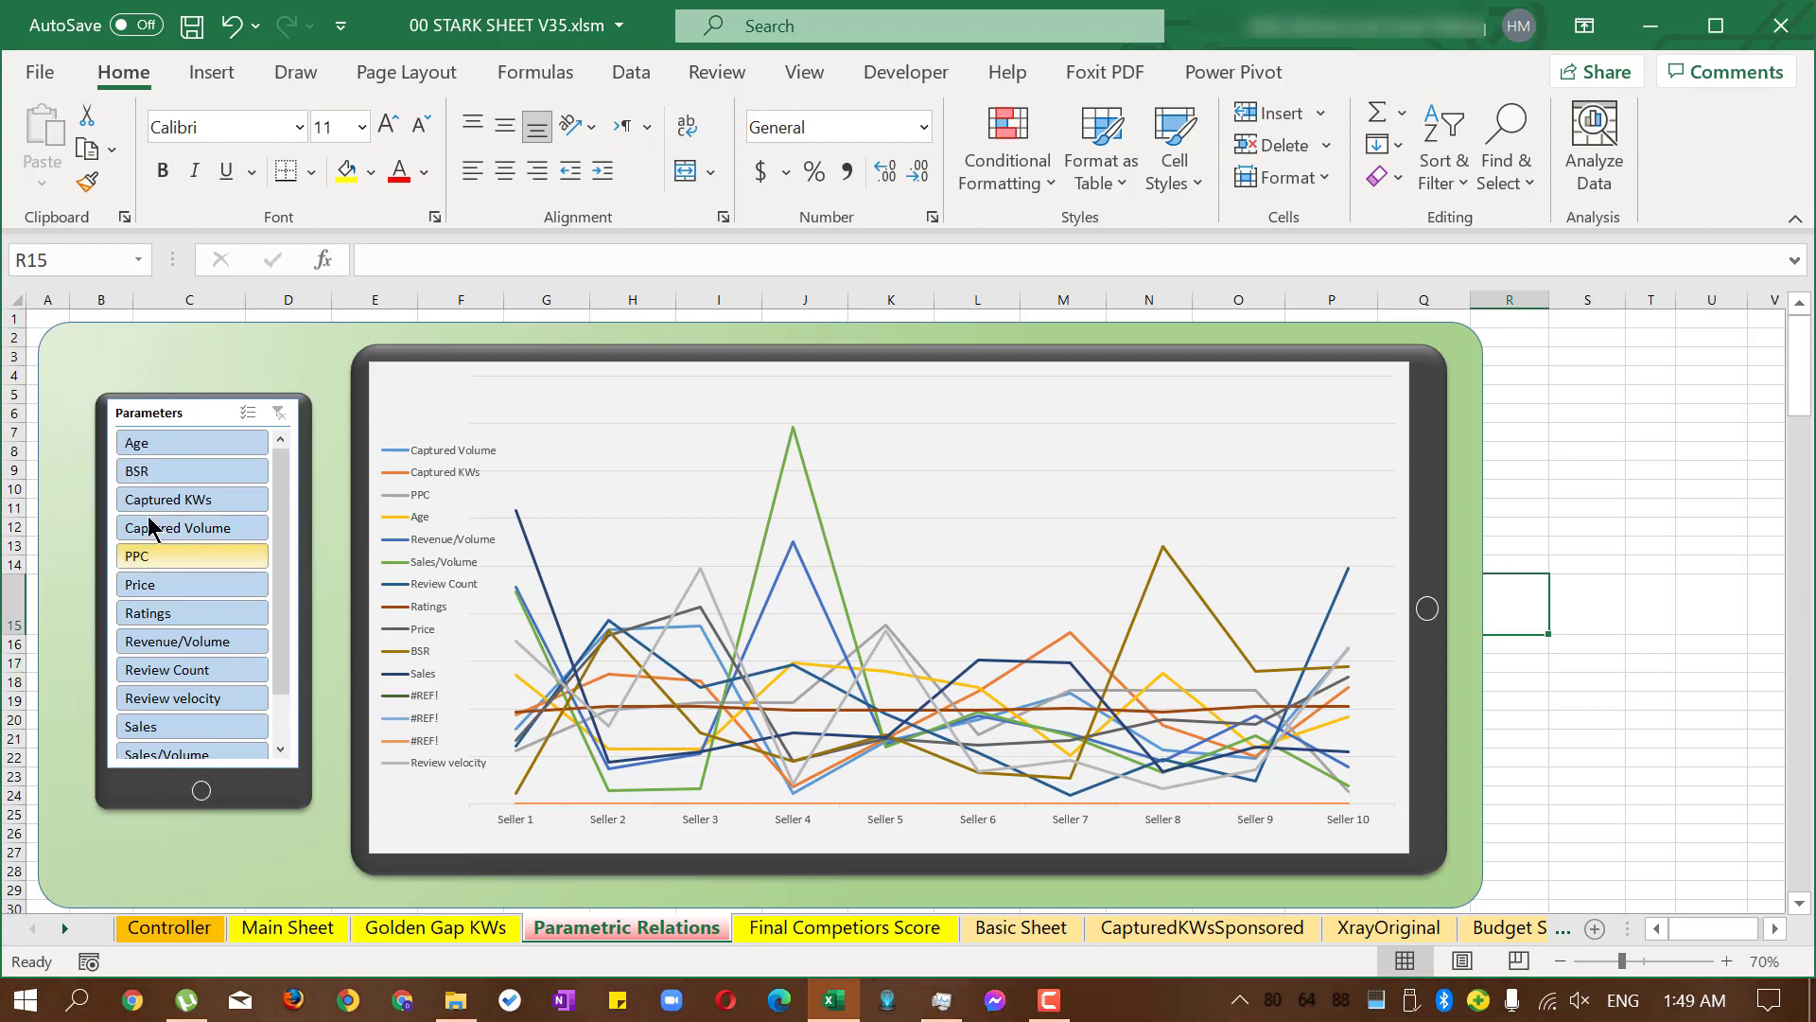
click(142, 584)
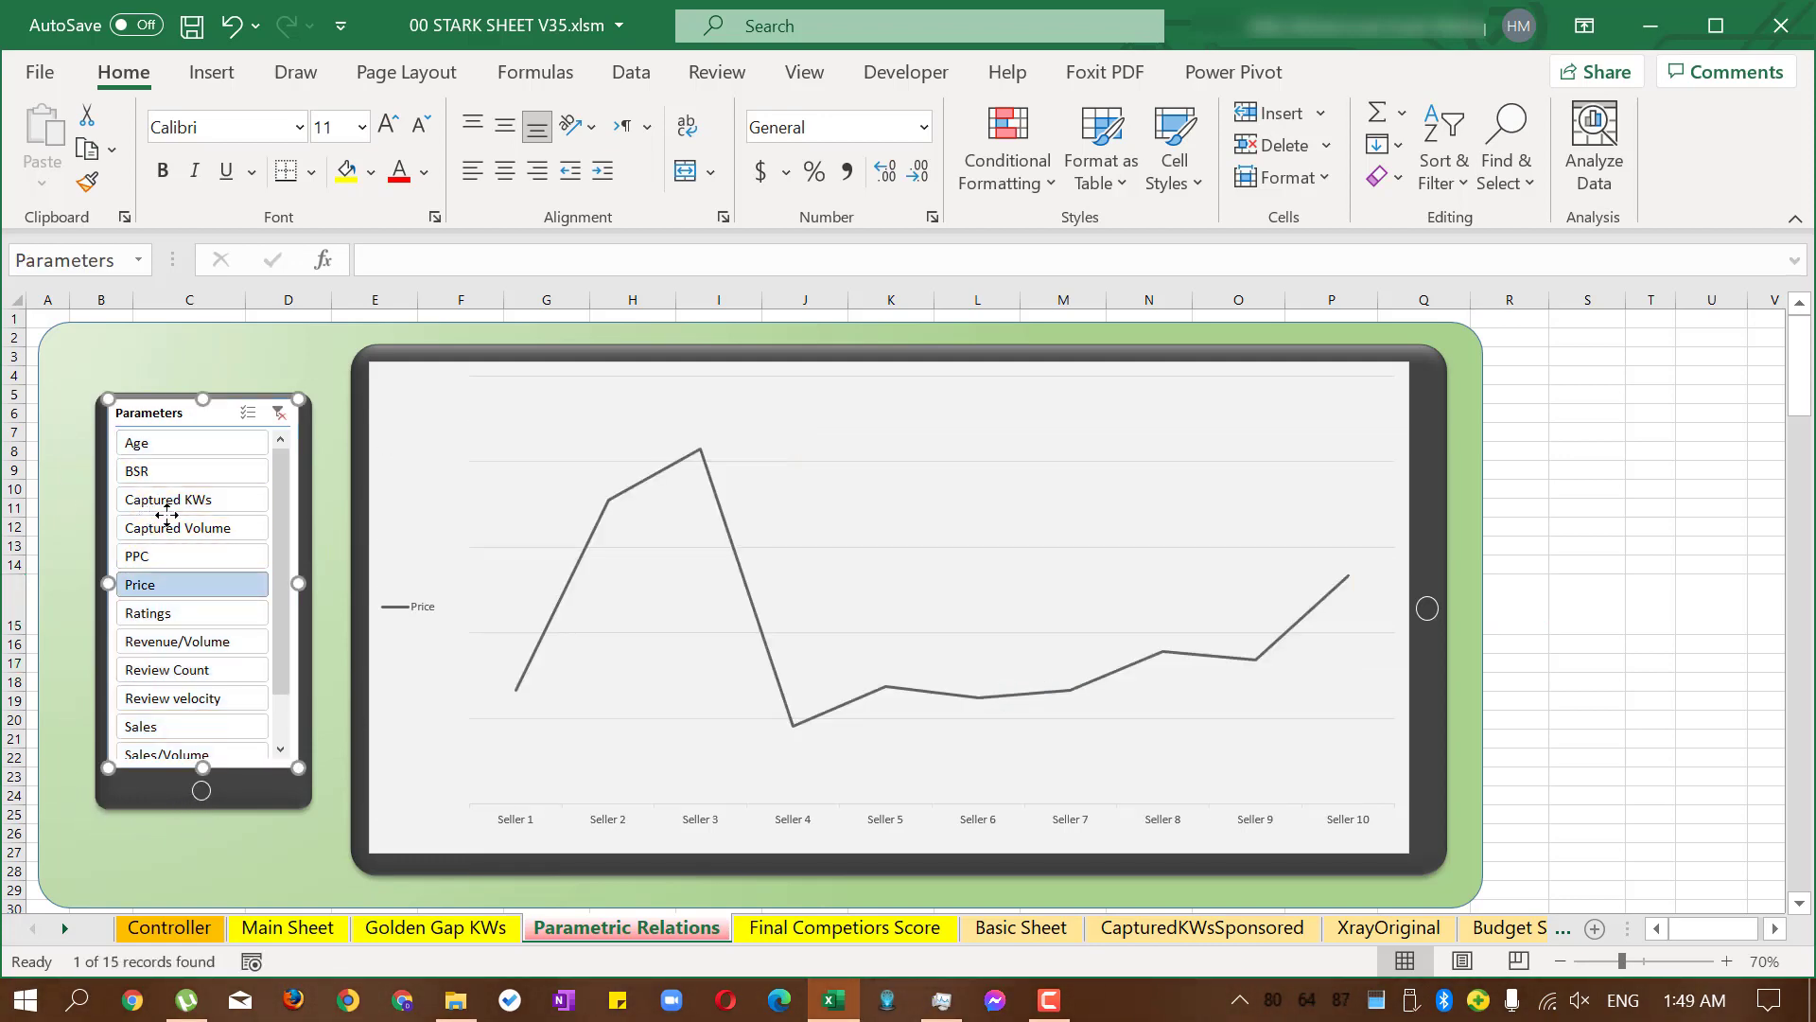
right_click(150, 530)
click(227, 563)
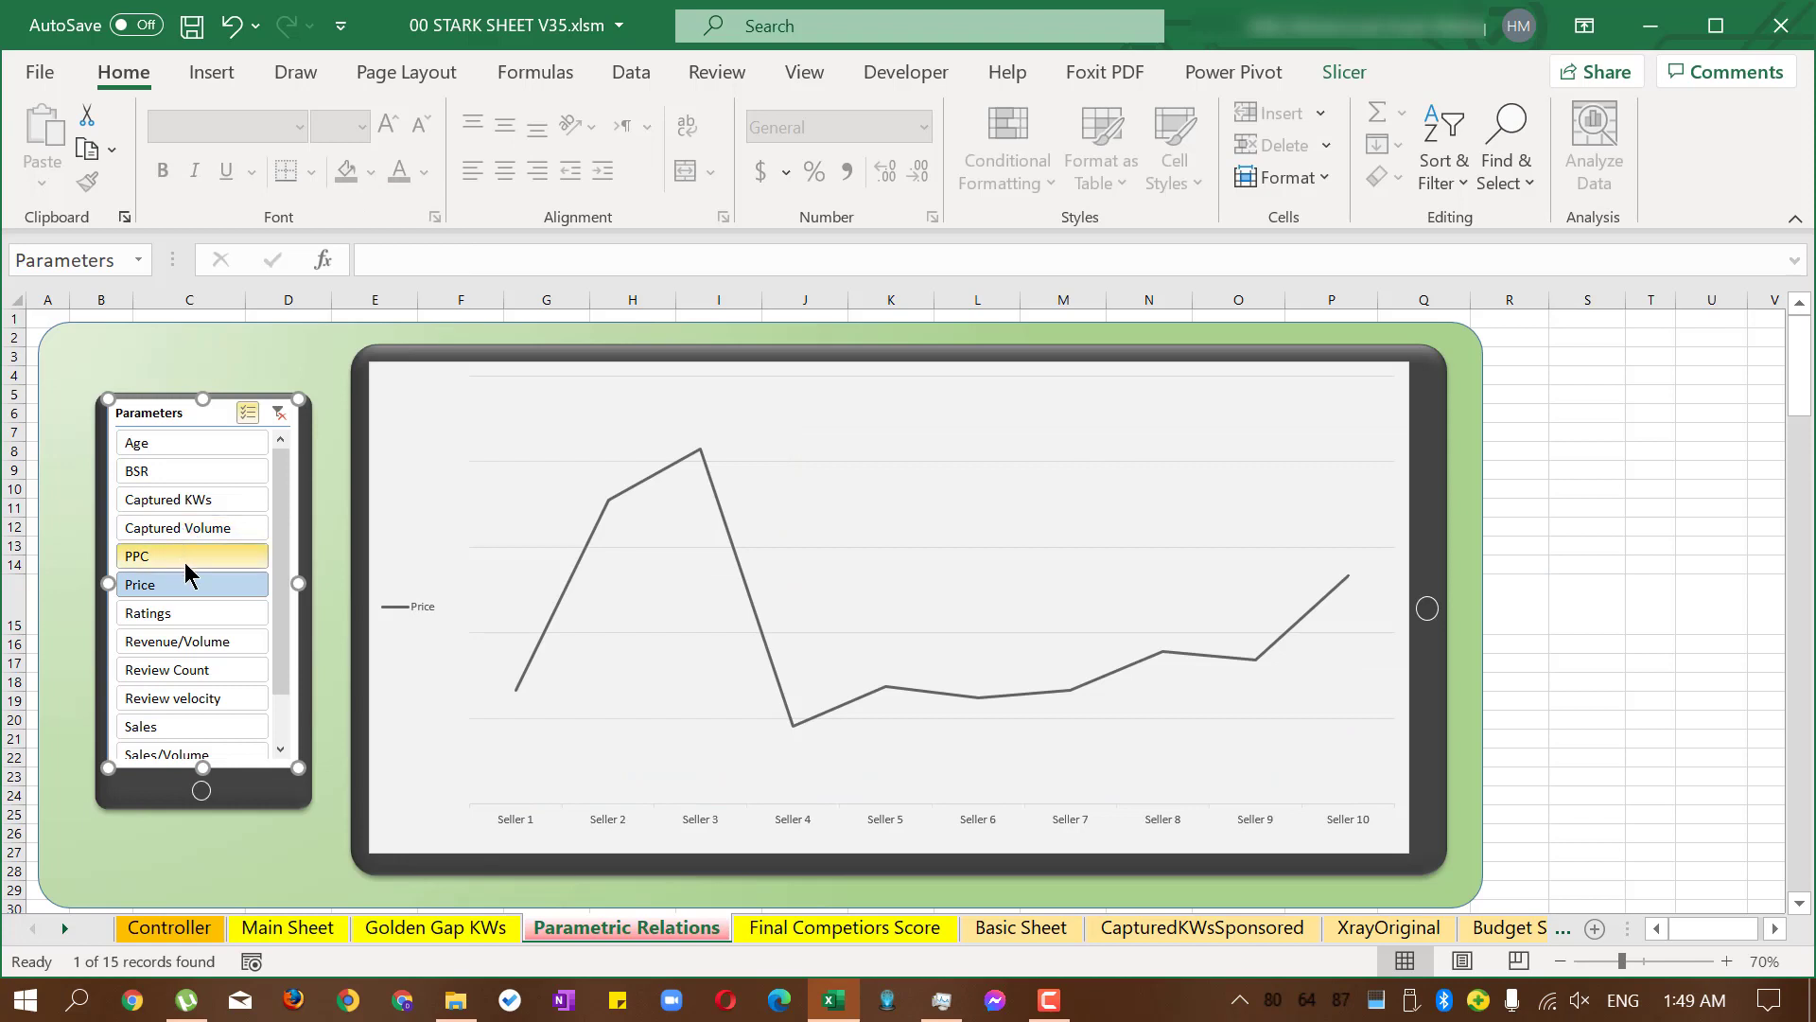
Replace Price with PPC in the parameter filter and add Revenue/Volume to compare both lines across the sellers.
click(186, 555)
click(186, 590)
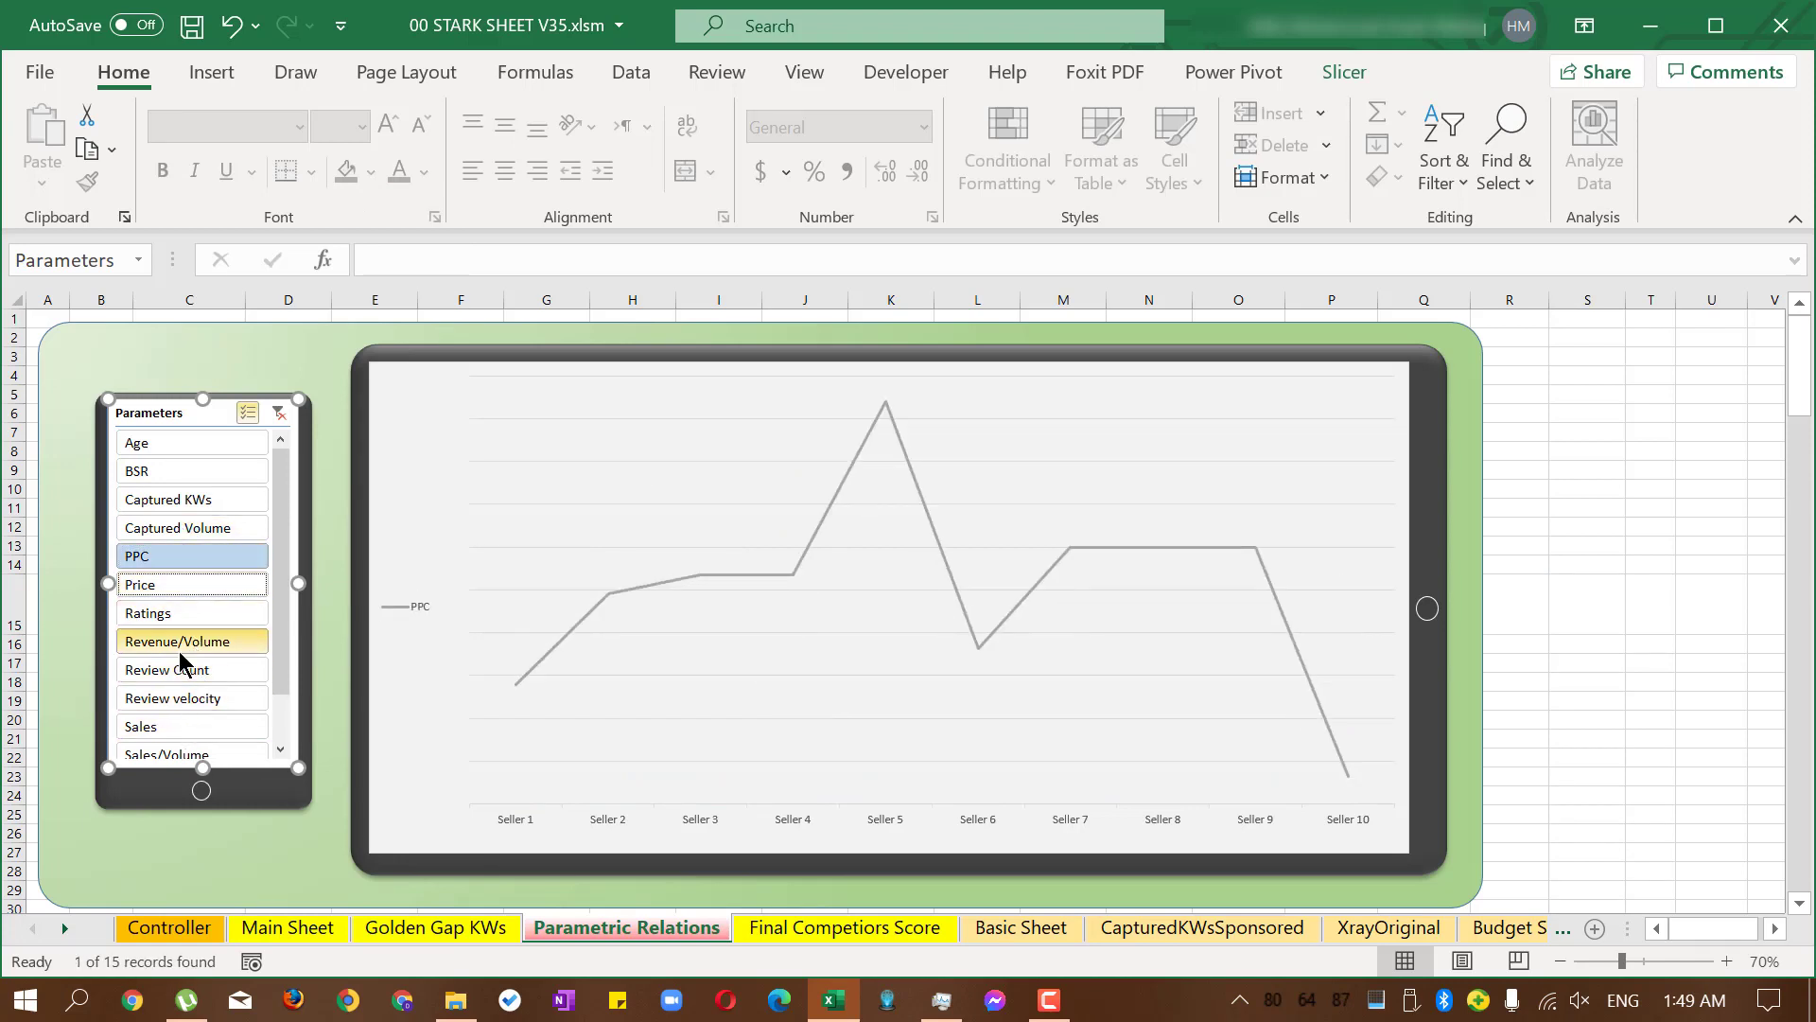
scroll(178, 660, down, 1)
scroll(177, 660, up, 1)
click(178, 643)
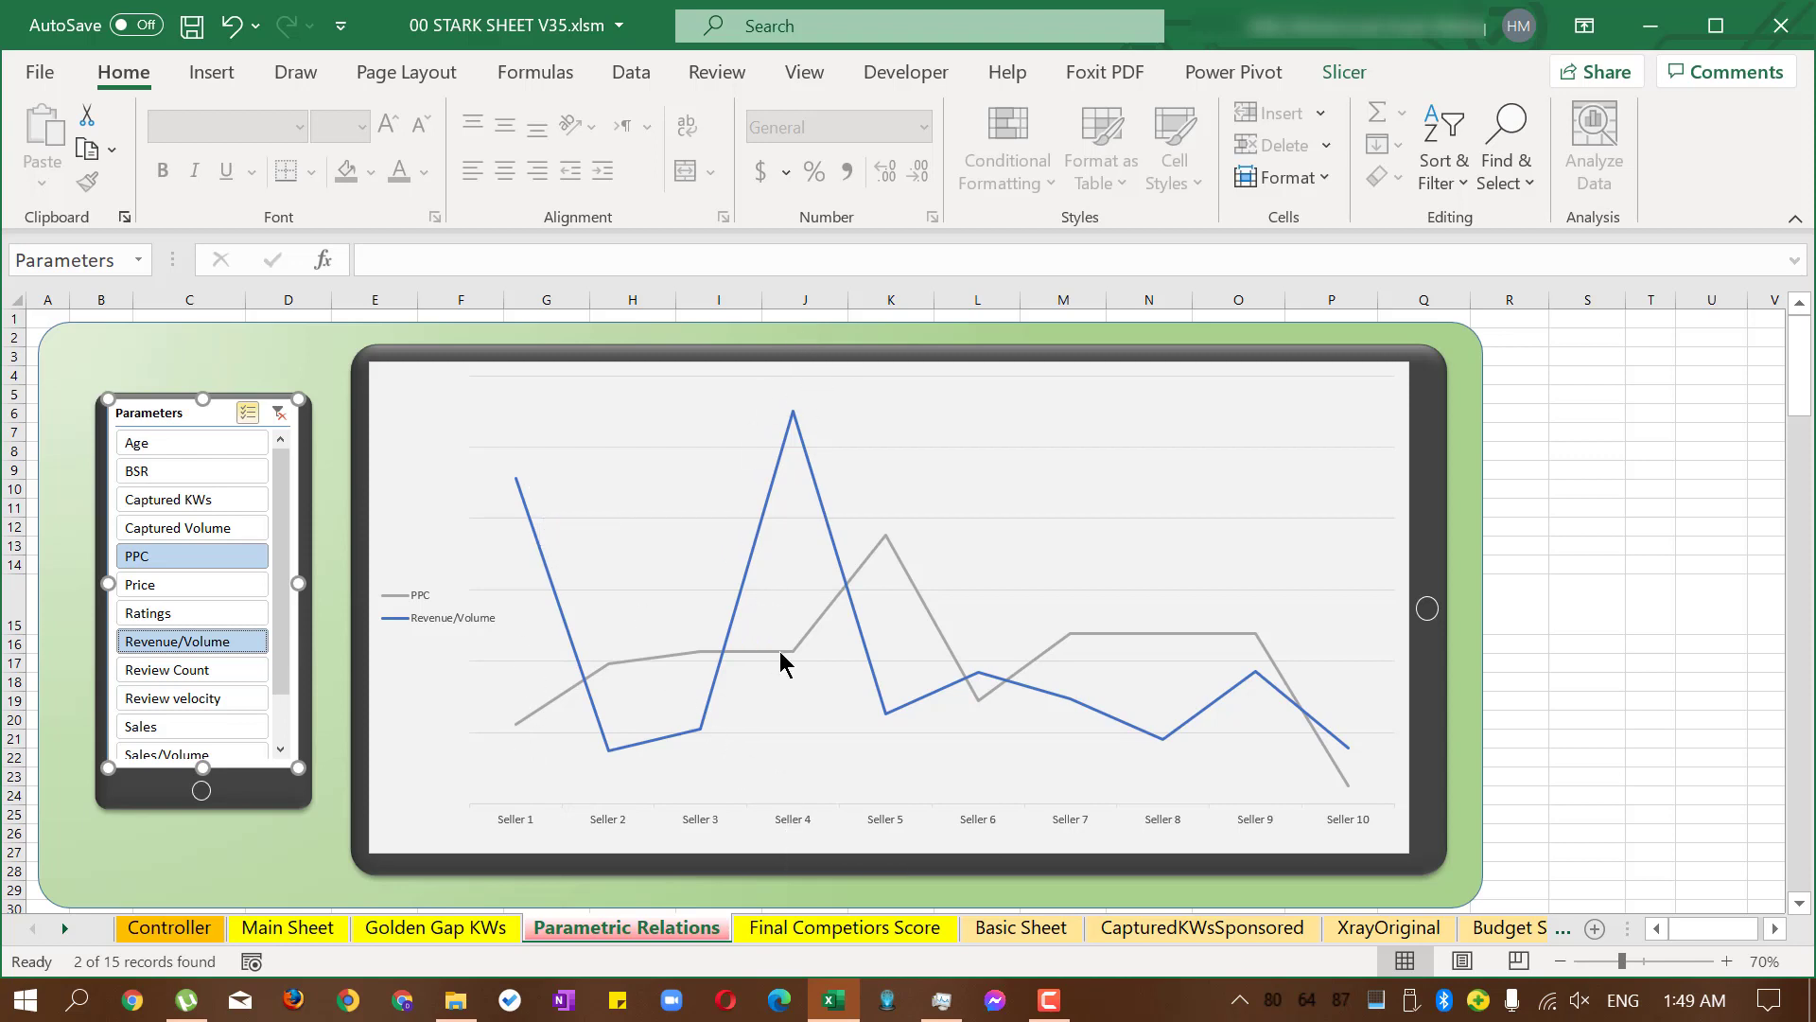
mouse_move(781, 659)
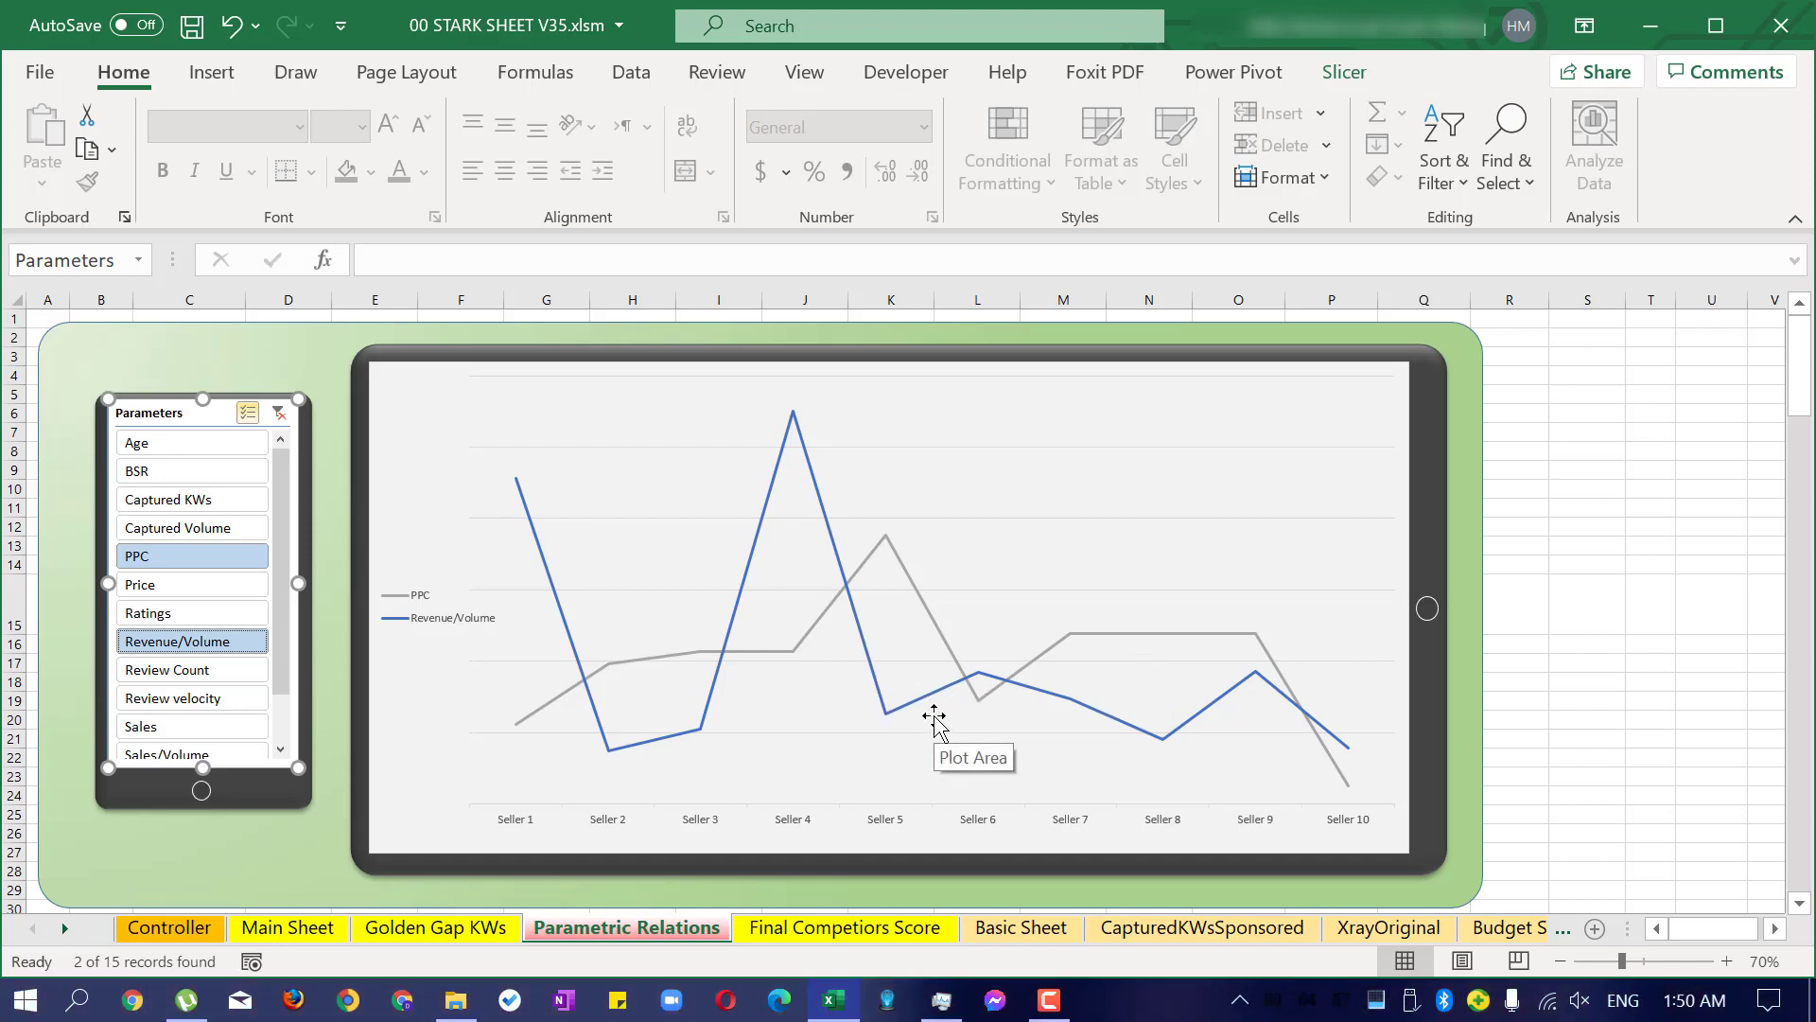
Swap PPC for Review Count in the chart, add BSR, and remove Review Count to compare BSR with Revenue/Volume.
click(187, 546)
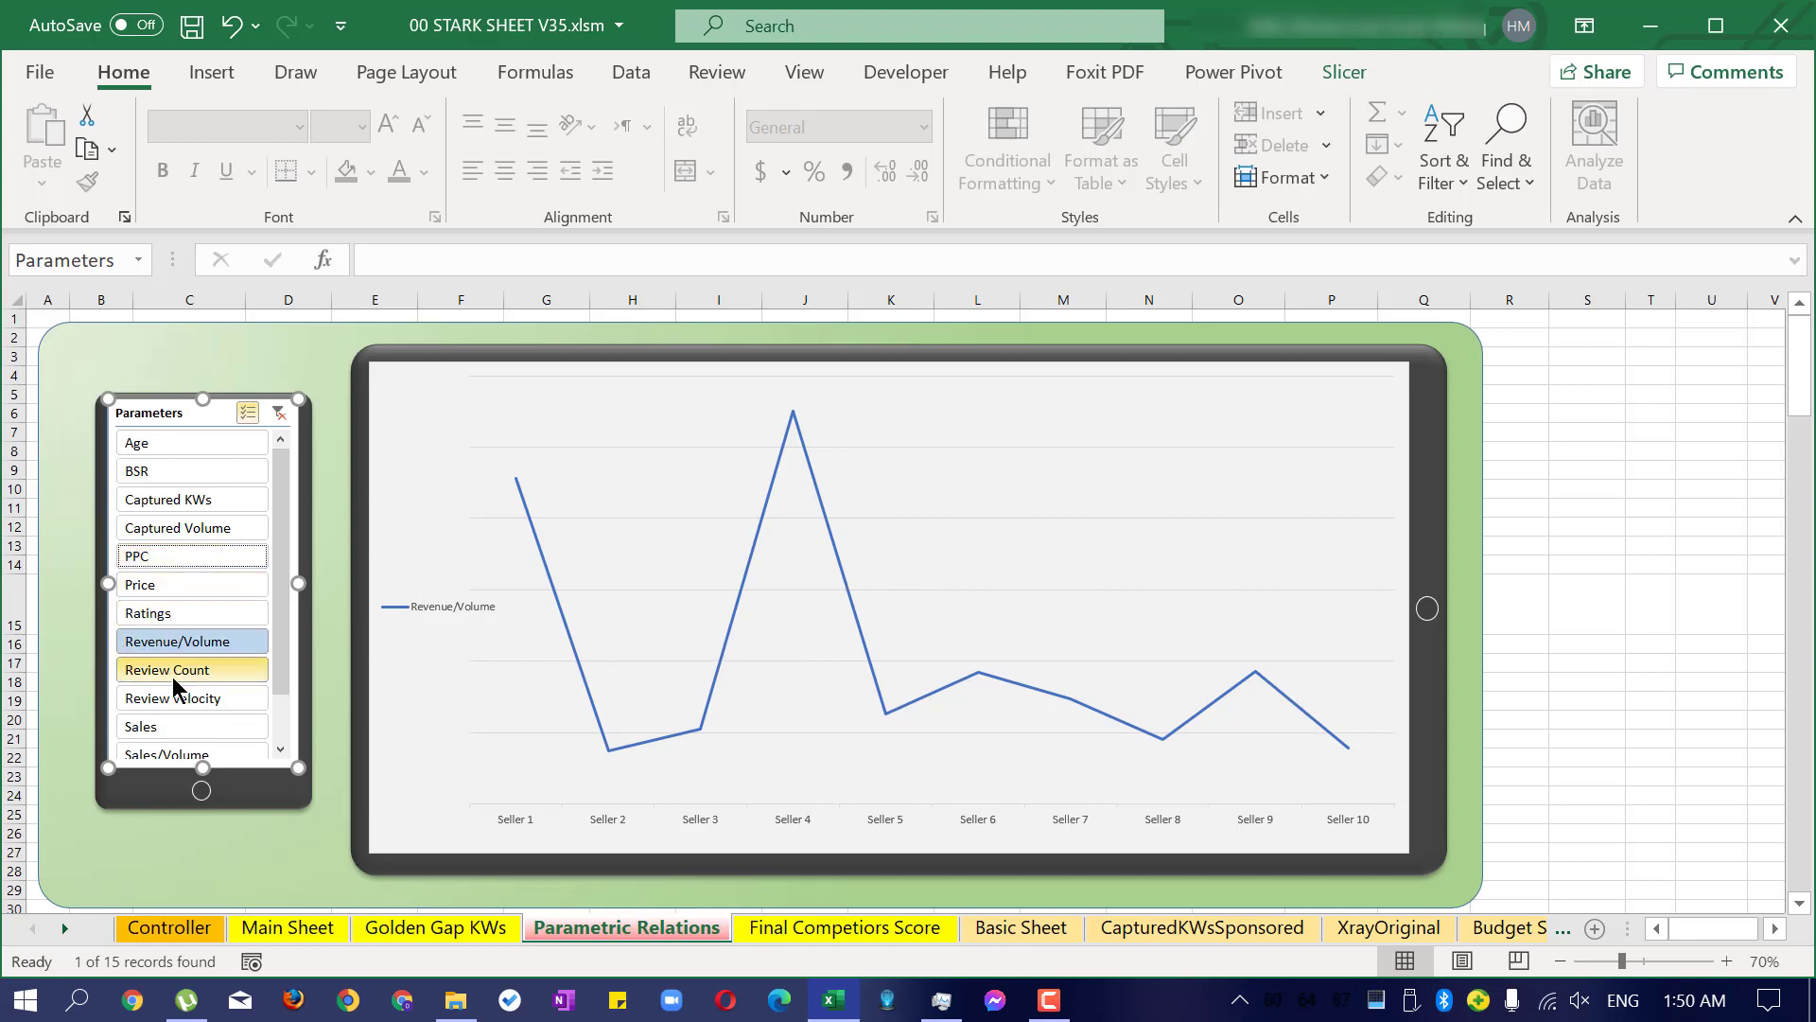
click(182, 673)
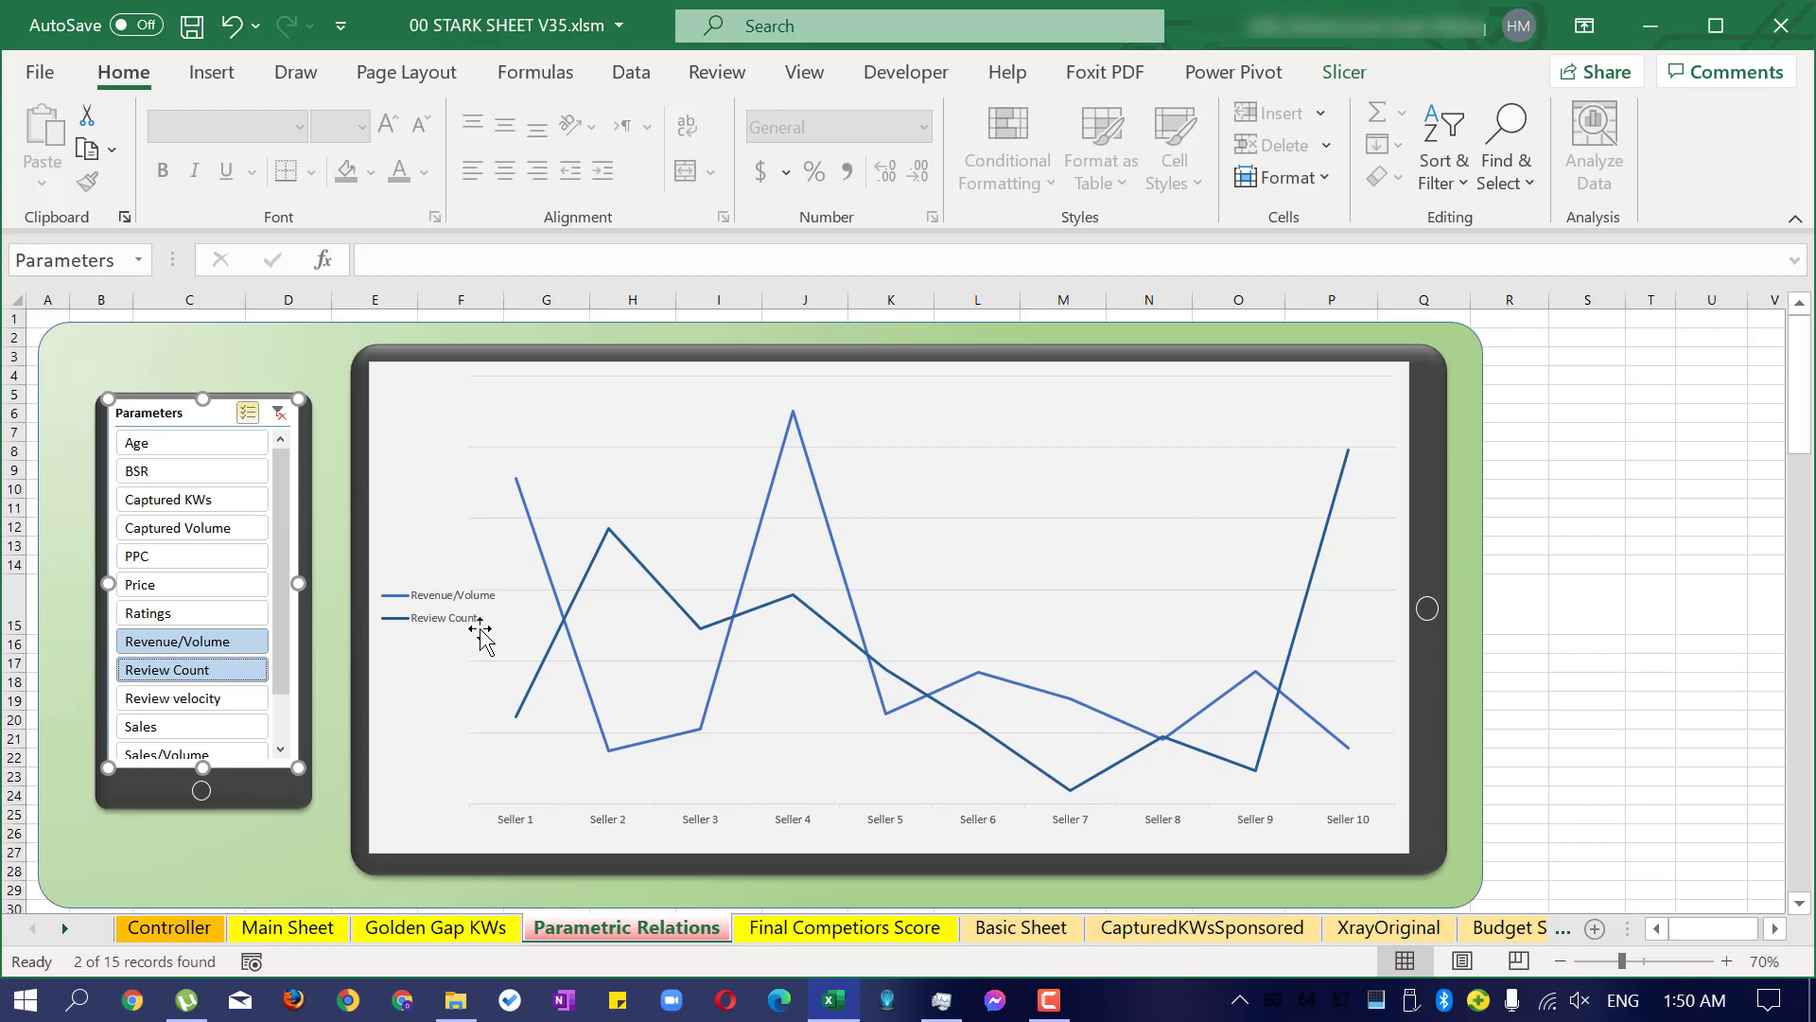
click(144, 472)
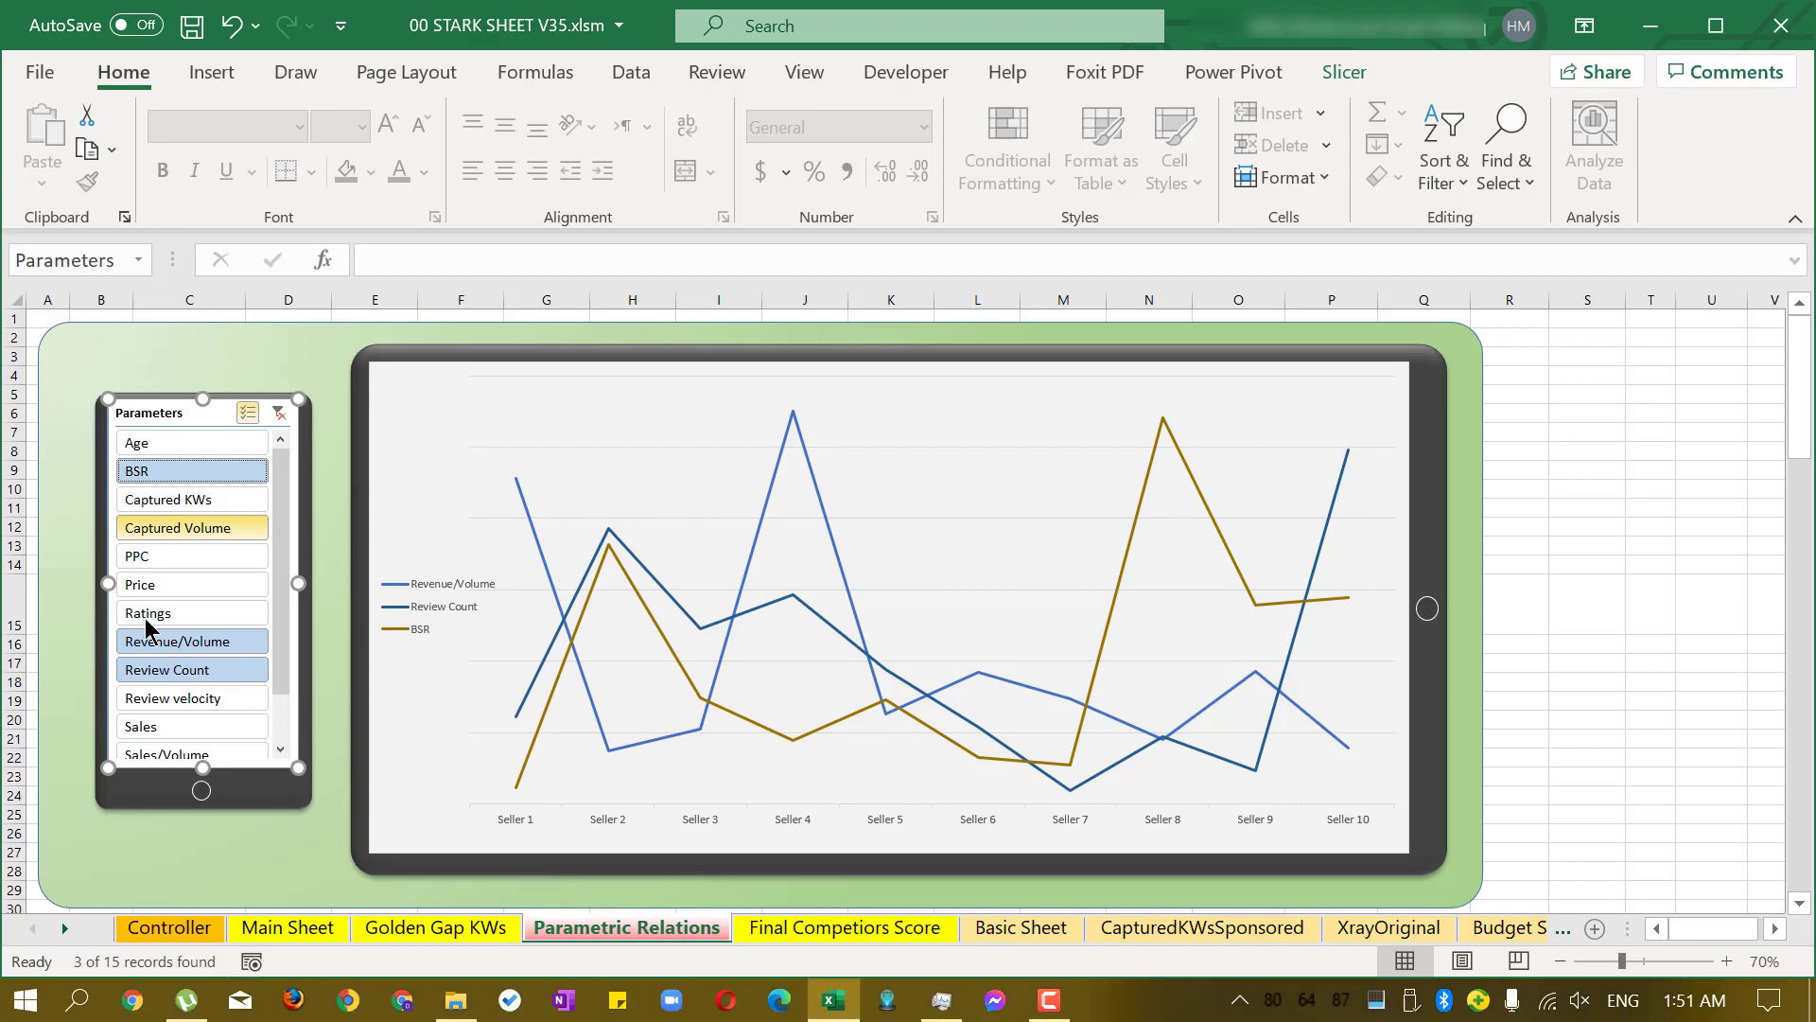
click(182, 667)
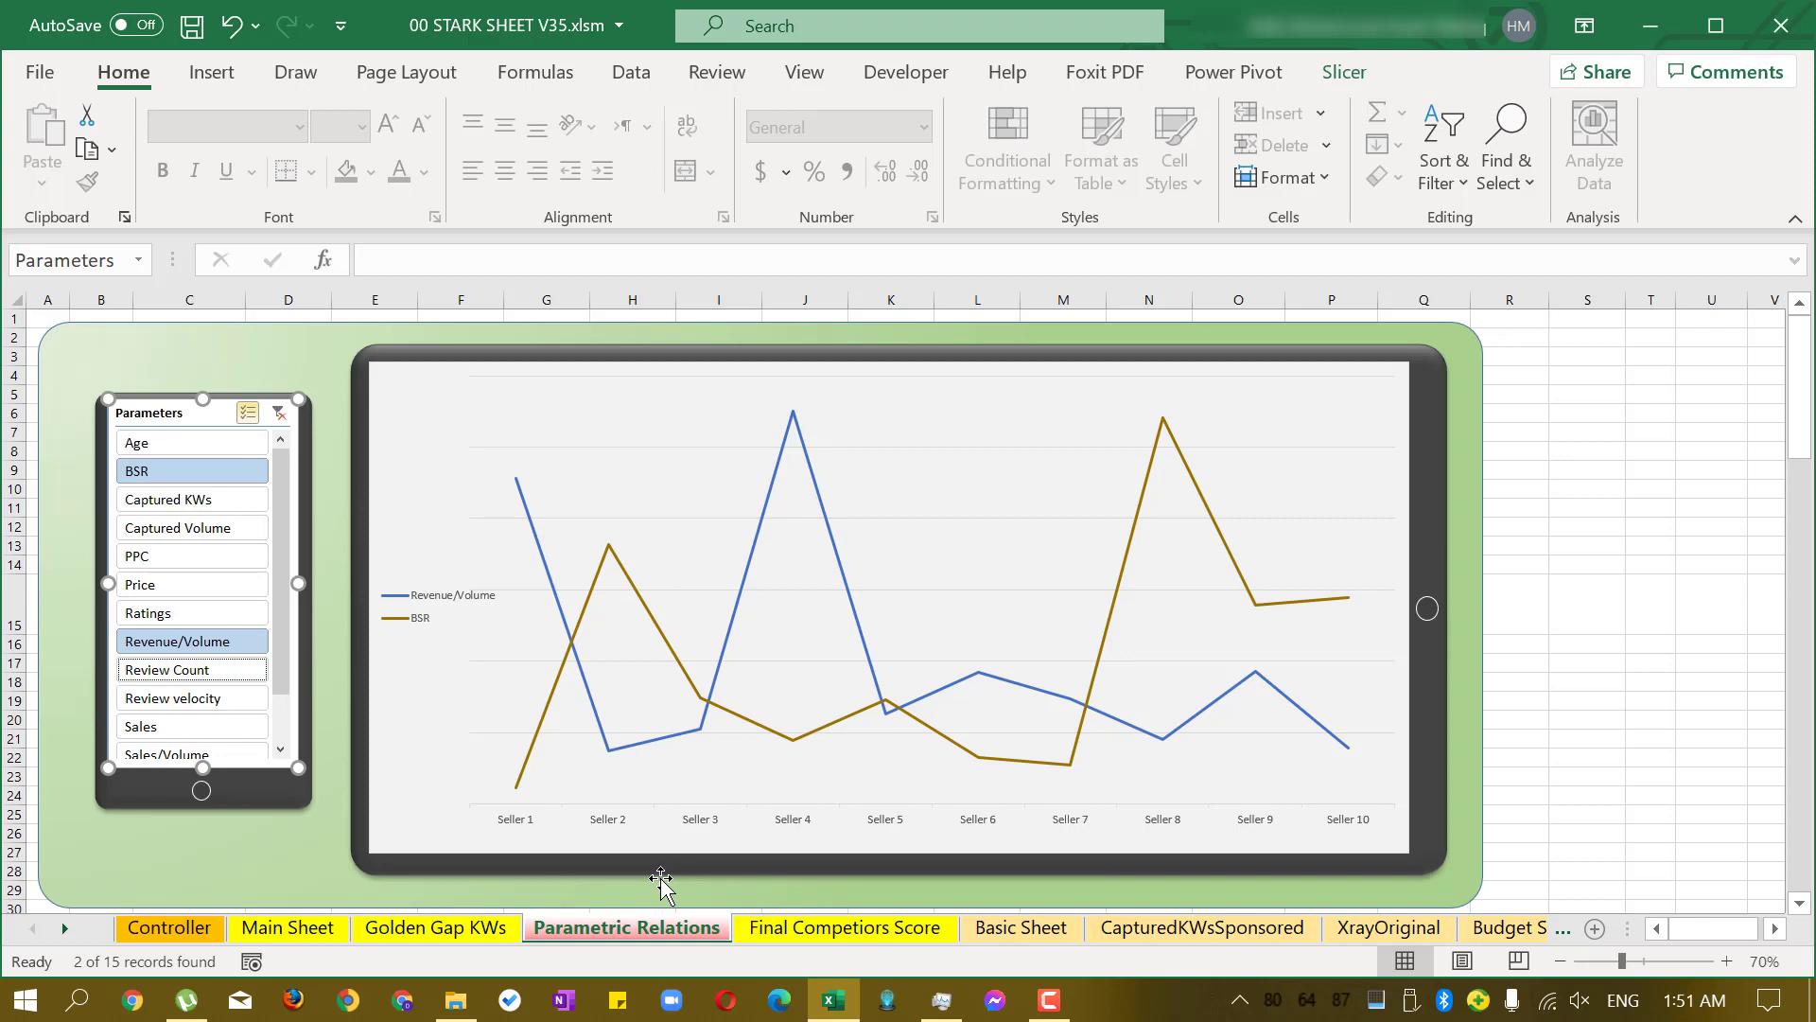
Add PPC to the Revenue/Volume and BSR chart and inspect its points for Seller 5 and Seller 7.
click(180, 556)
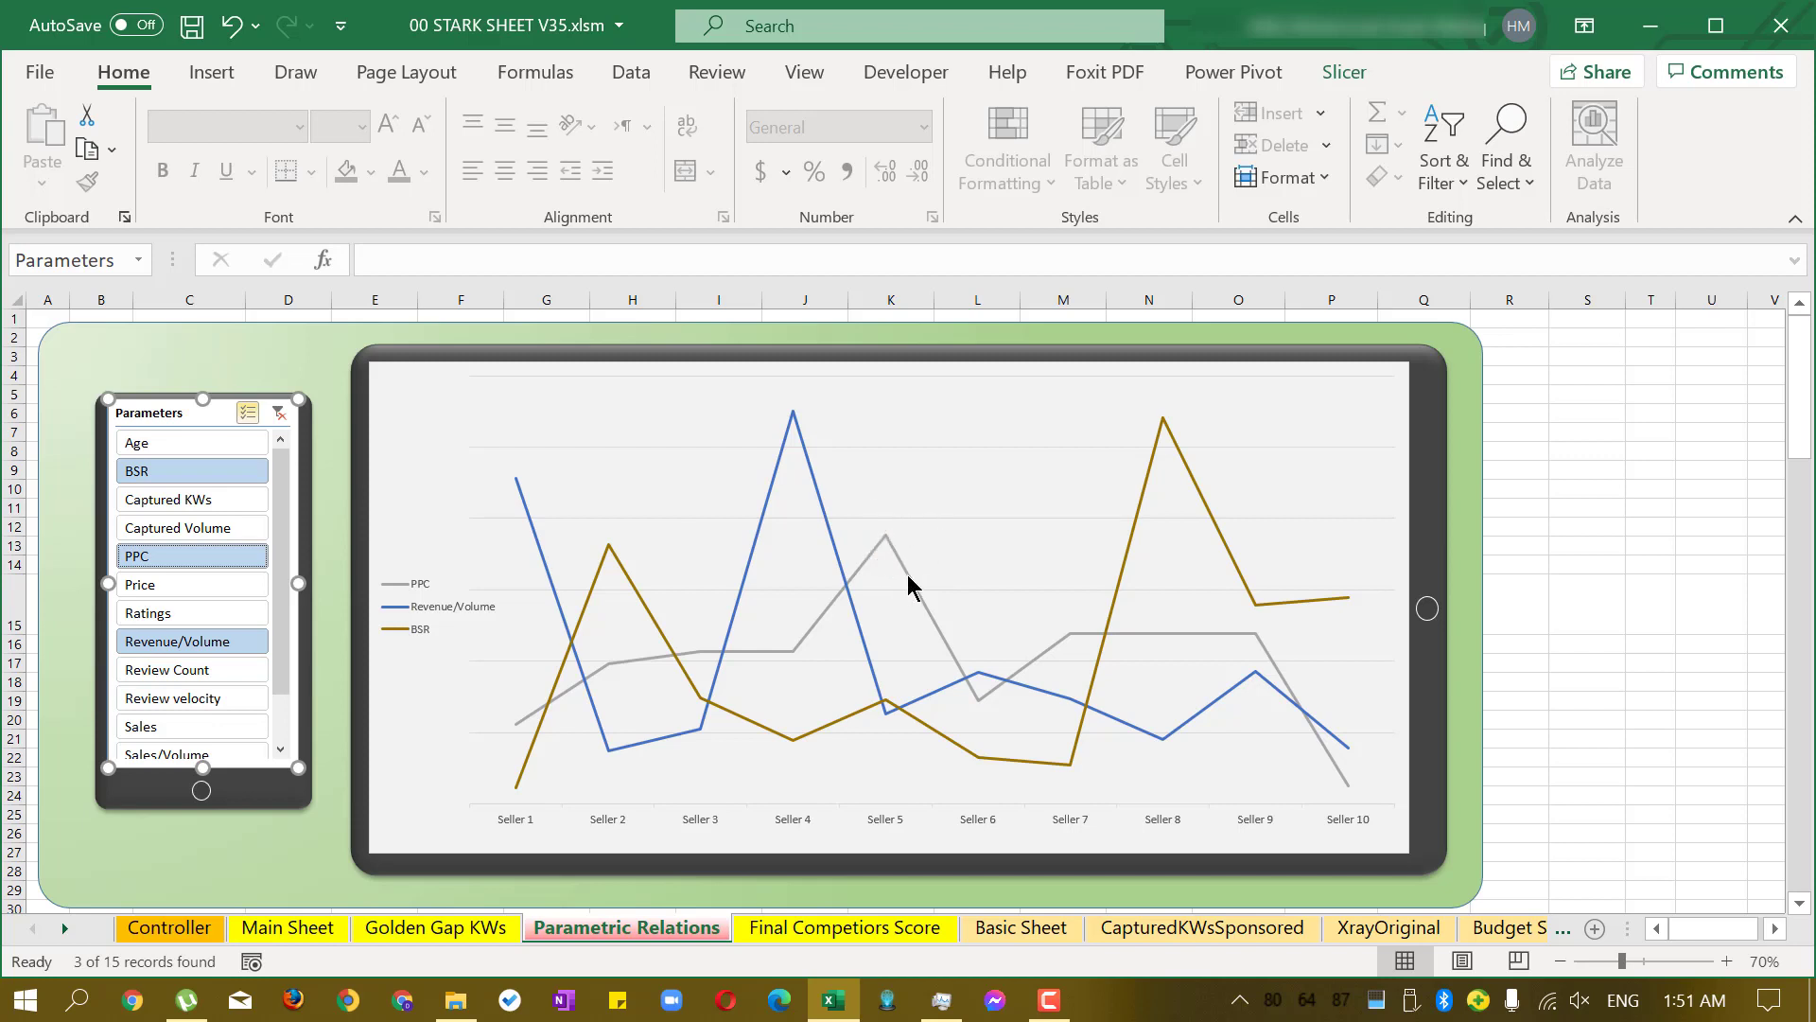
mouse_move(886, 539)
mouse_move(1070, 650)
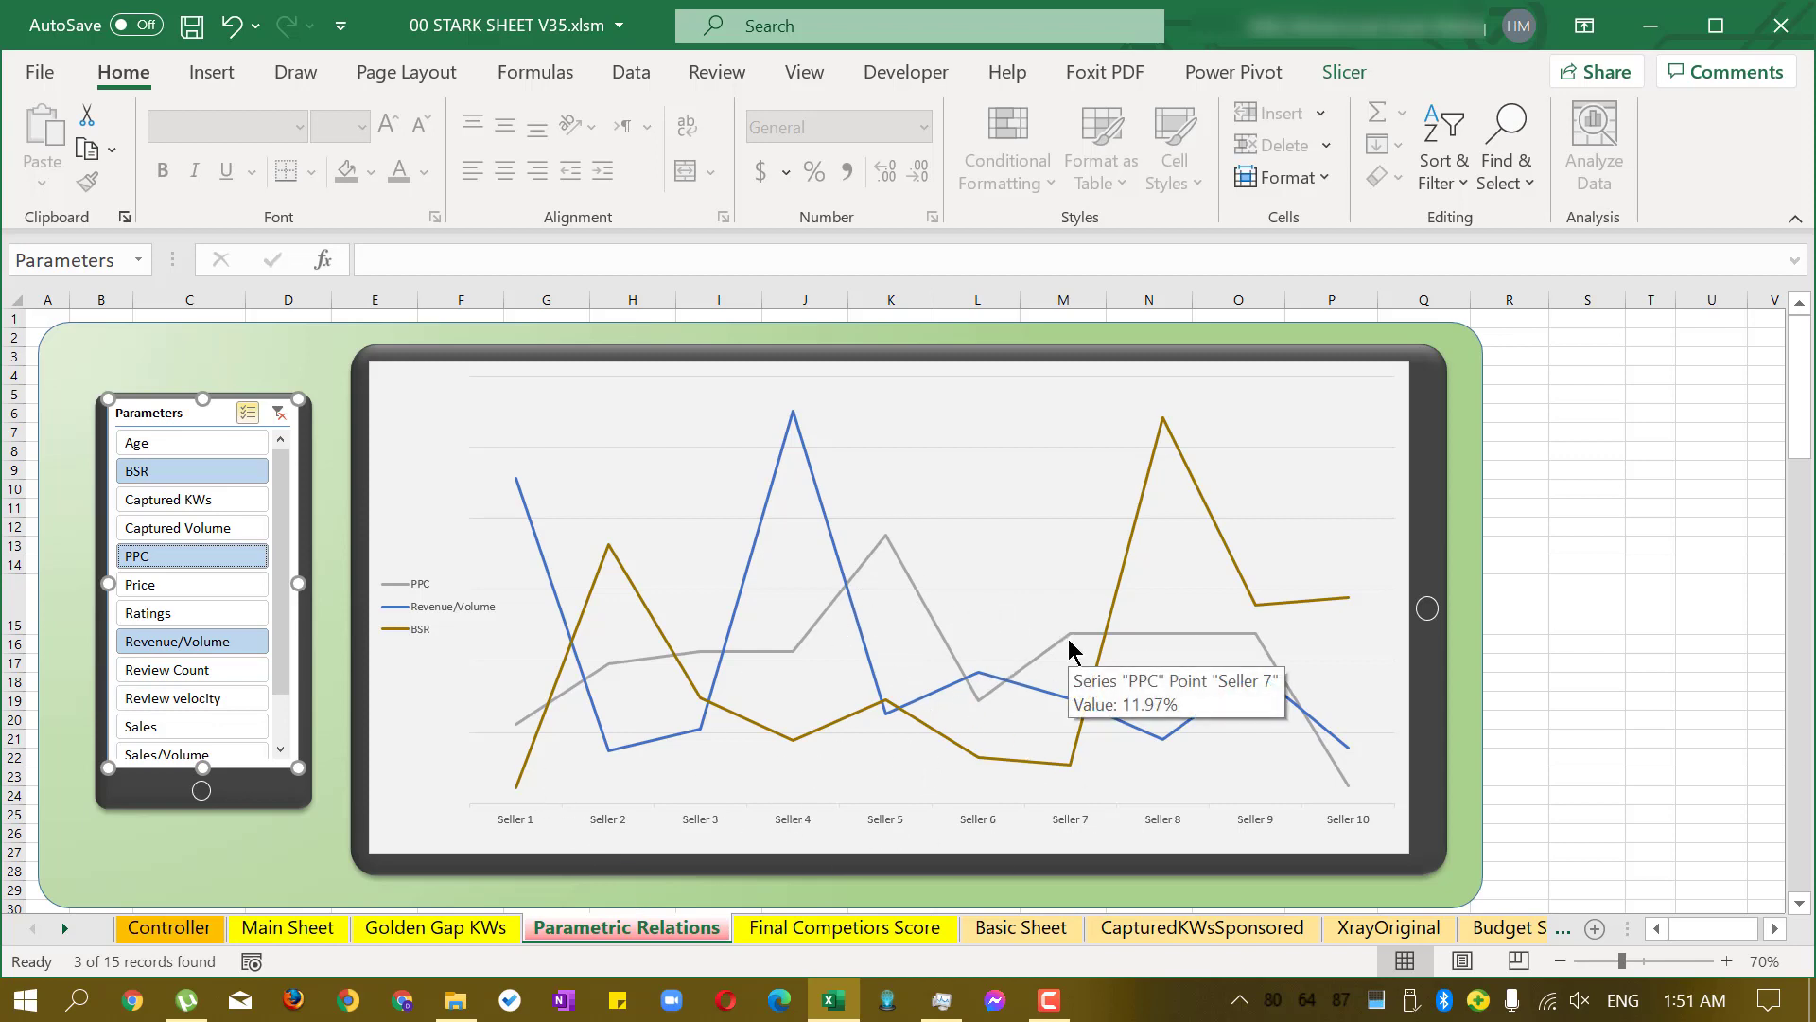
On the Final Competiors Score sheet, examine the score shares, the Selected Competitors ASINs, and the rows for B08DCNWMNV and B0722GPJ1T.
click(823, 935)
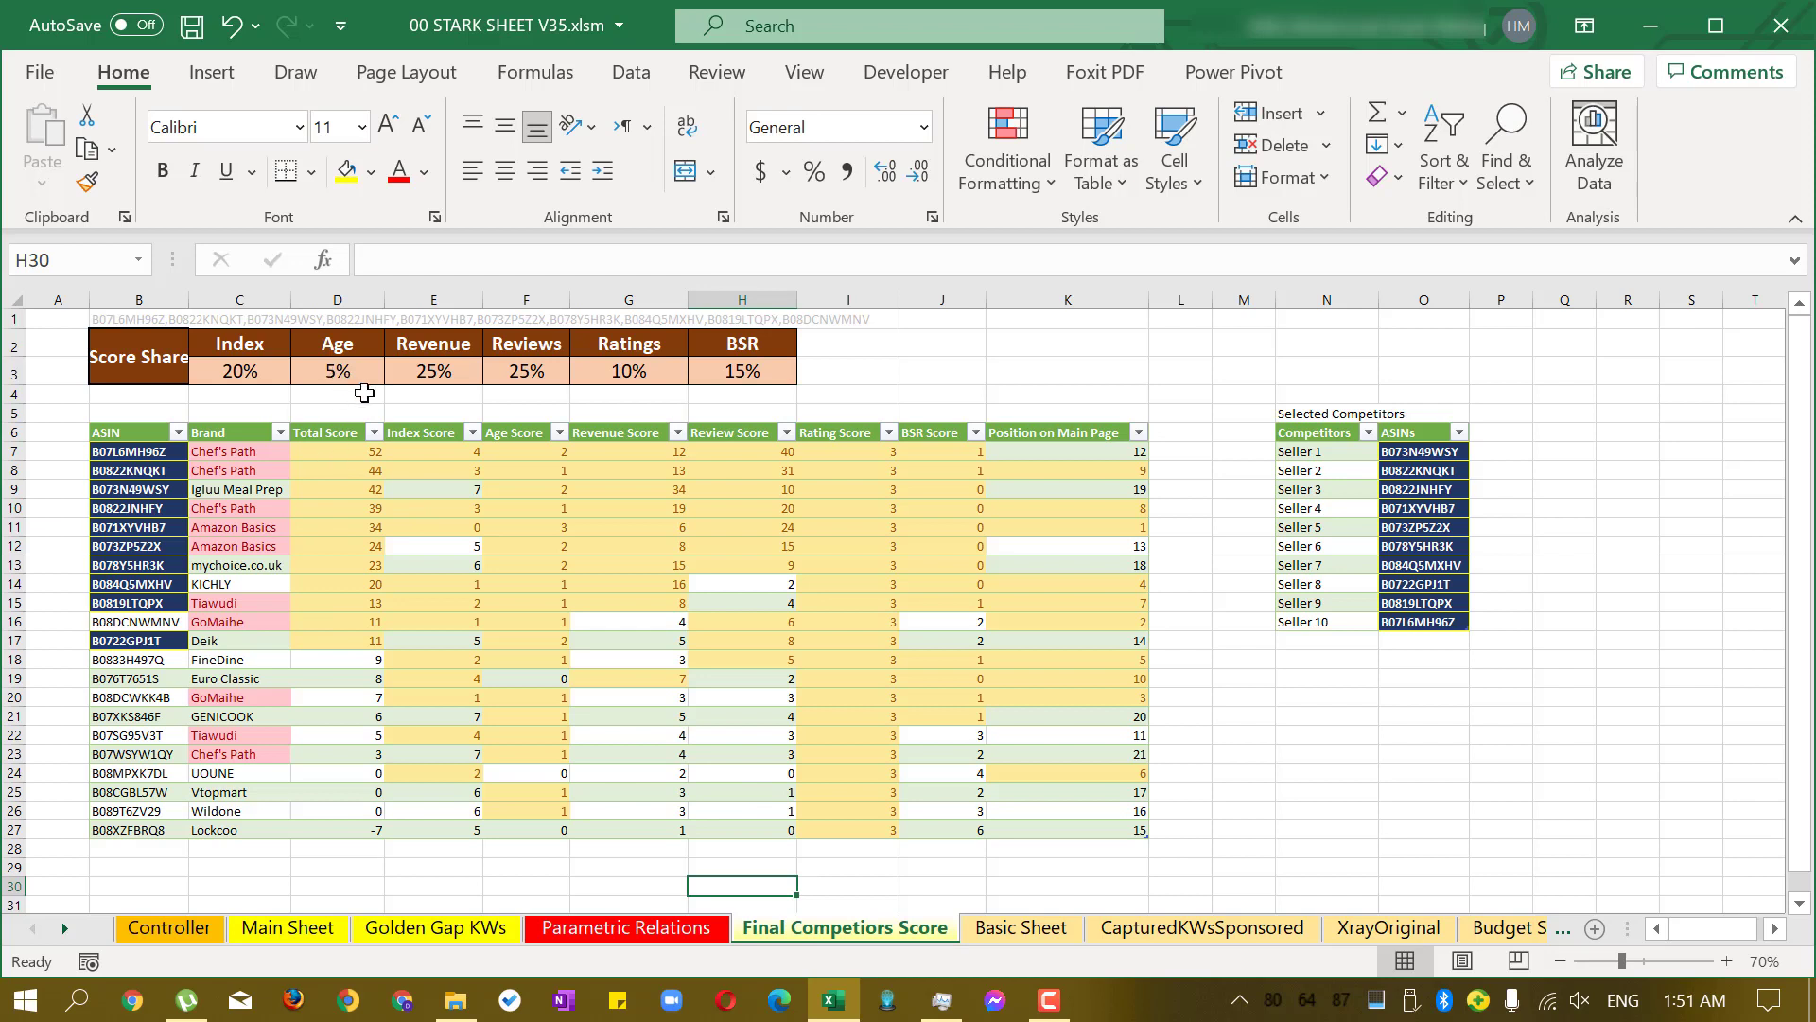
click(1427, 451)
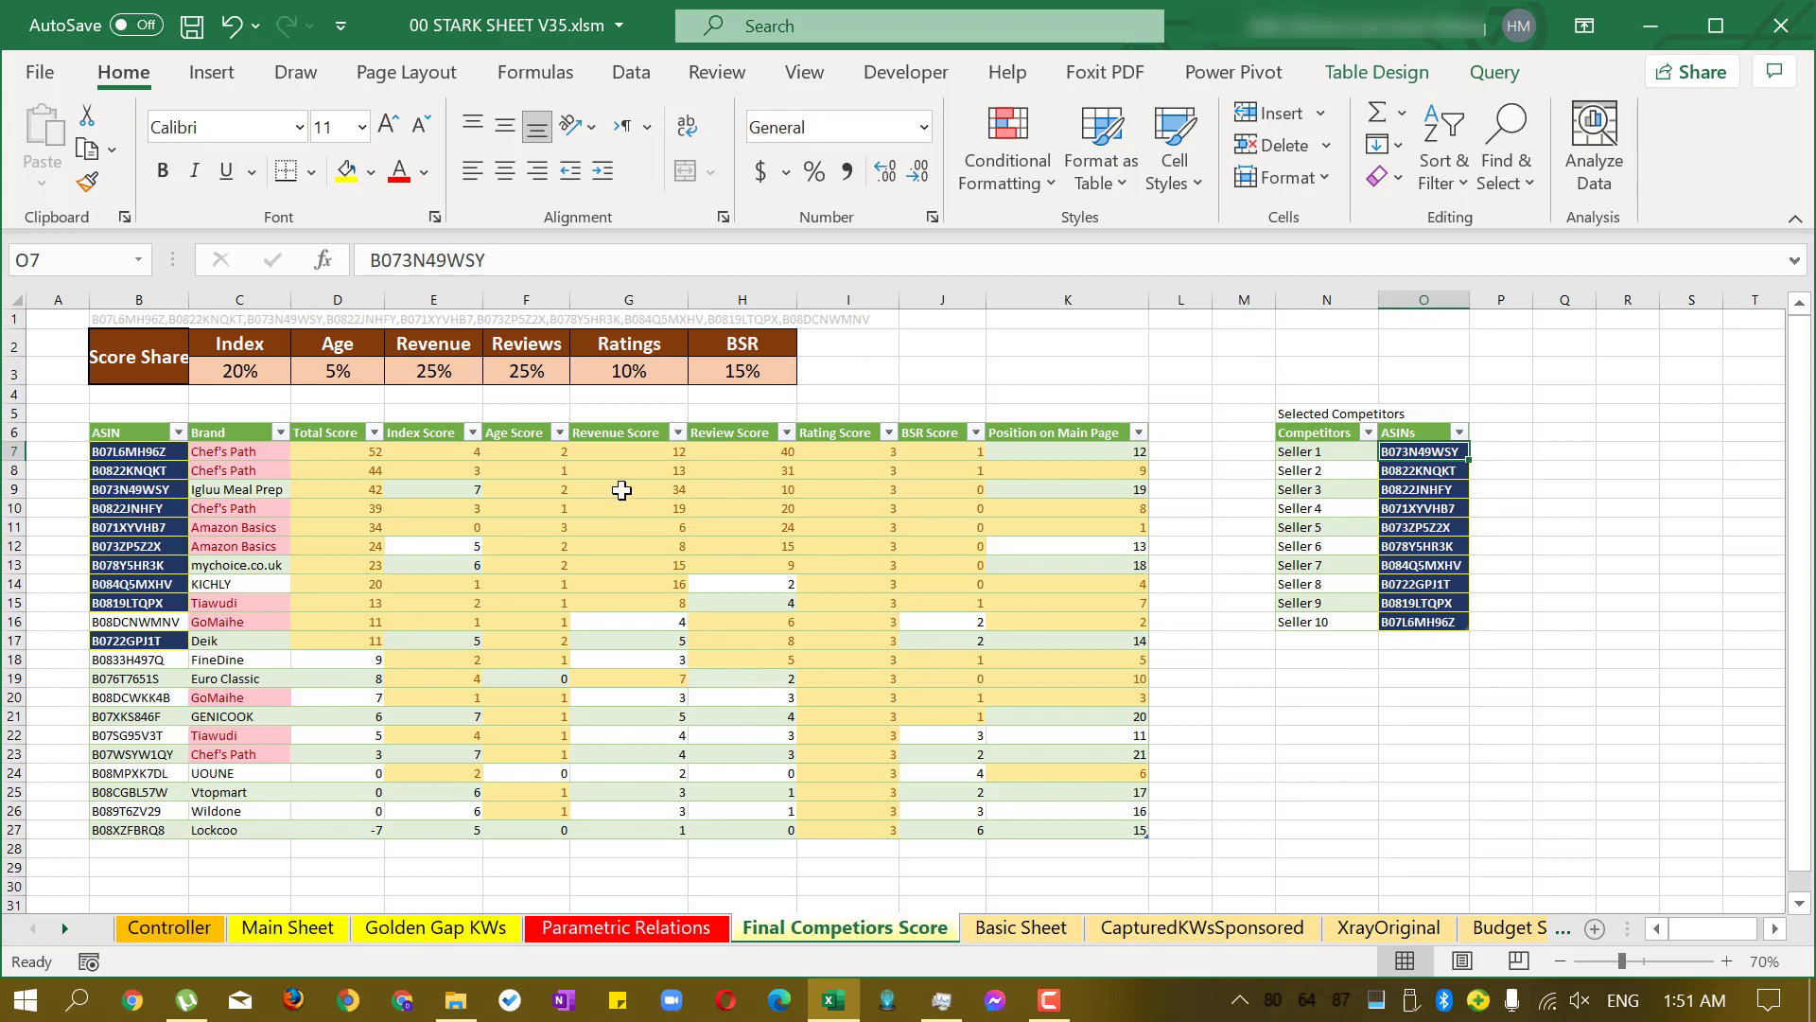
click(142, 620)
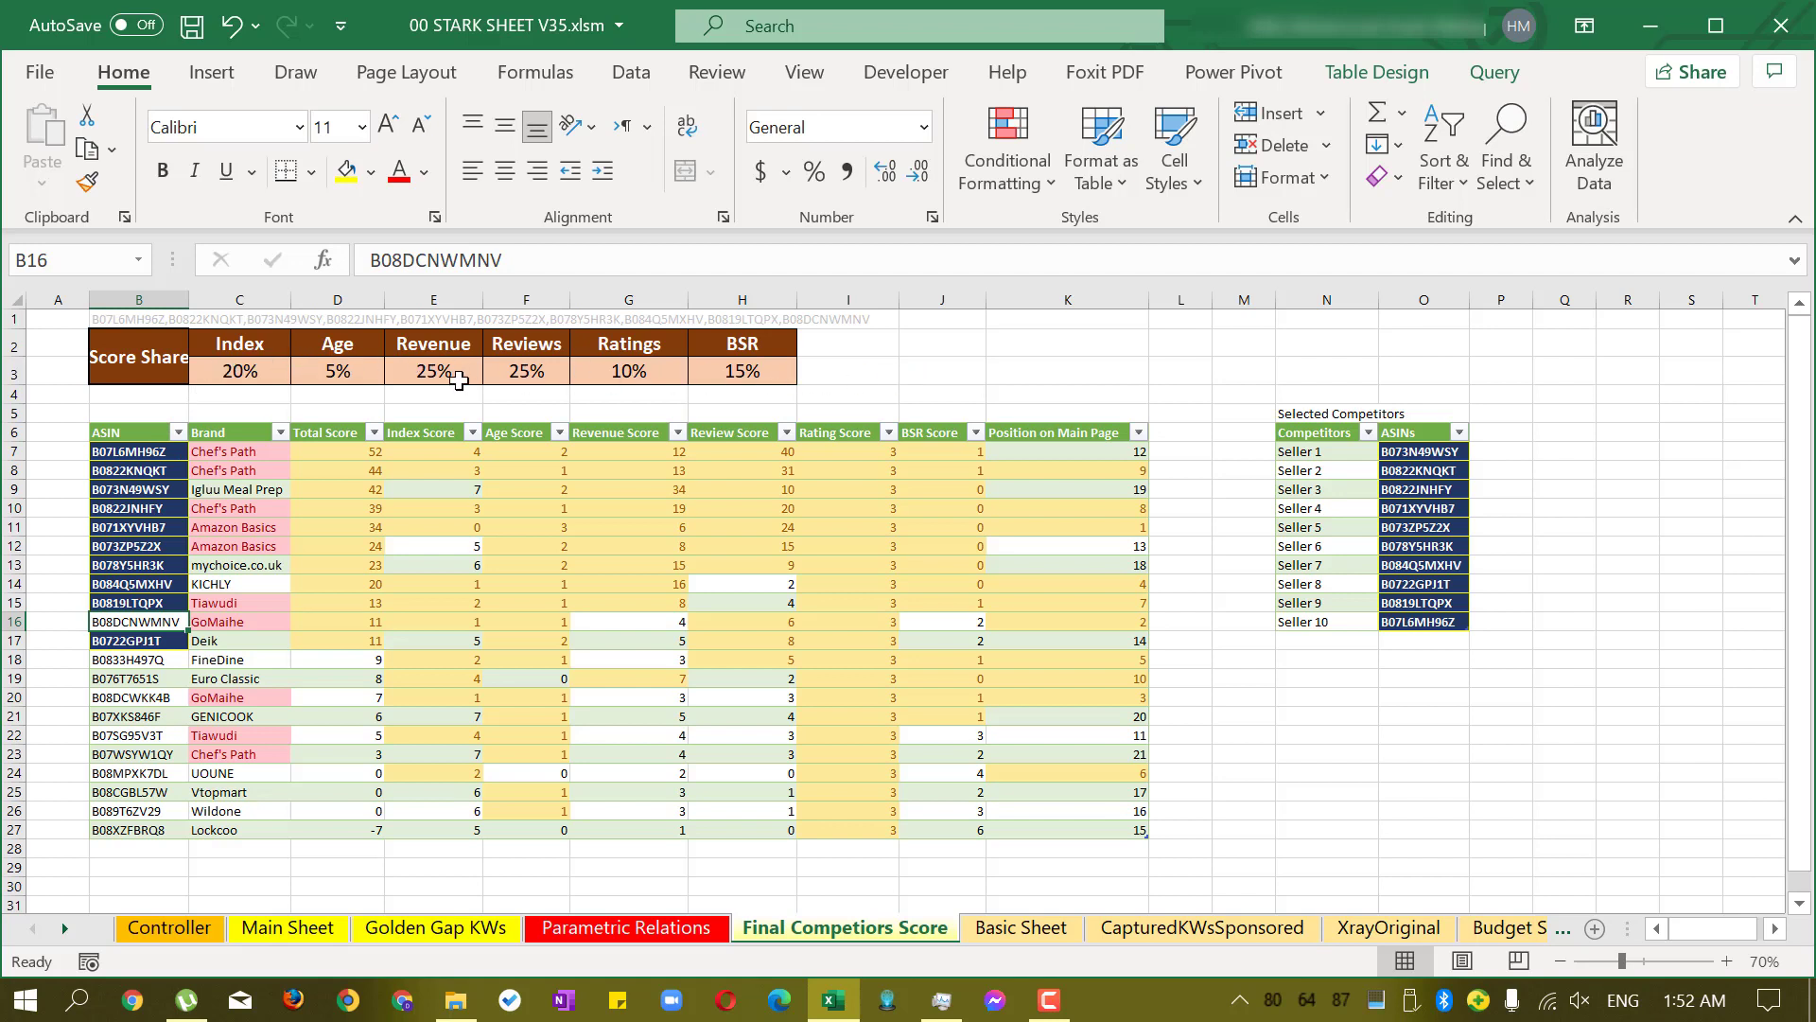
click(152, 641)
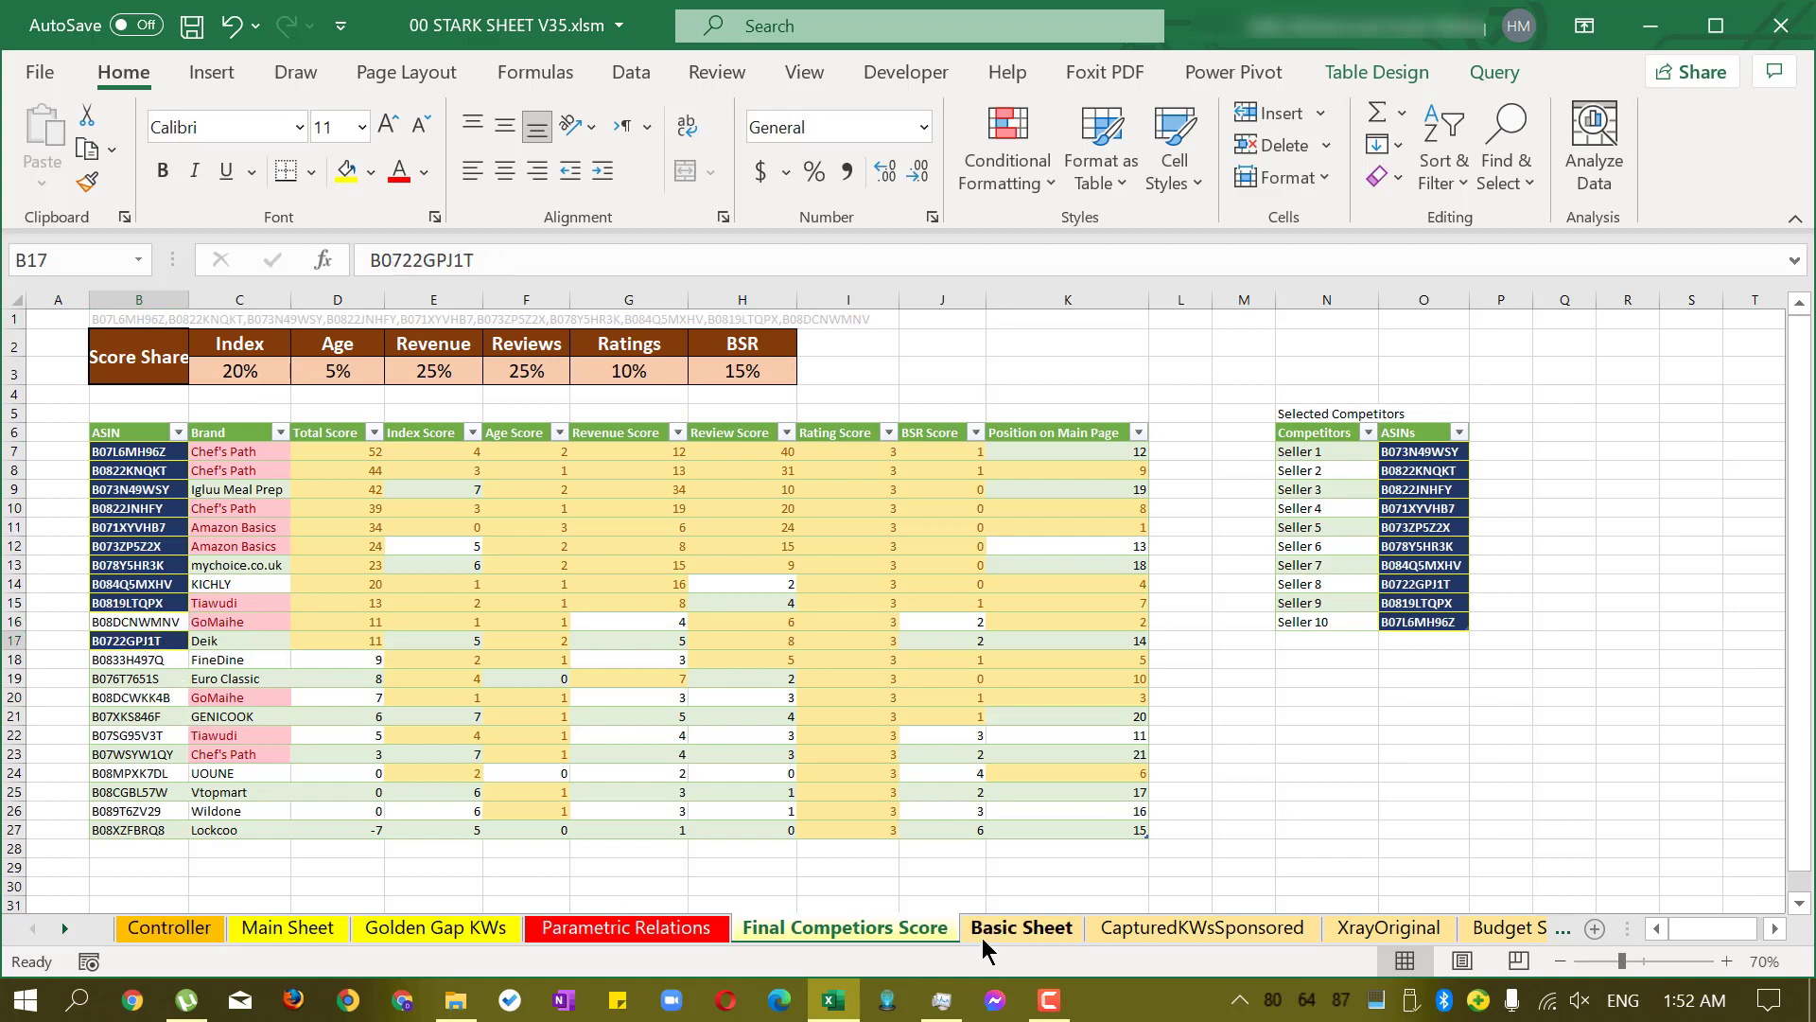
Look over the sellers' keyword tables on the Basic Sheet, focusing on Seller 7 and Seller 10.
click(1020, 928)
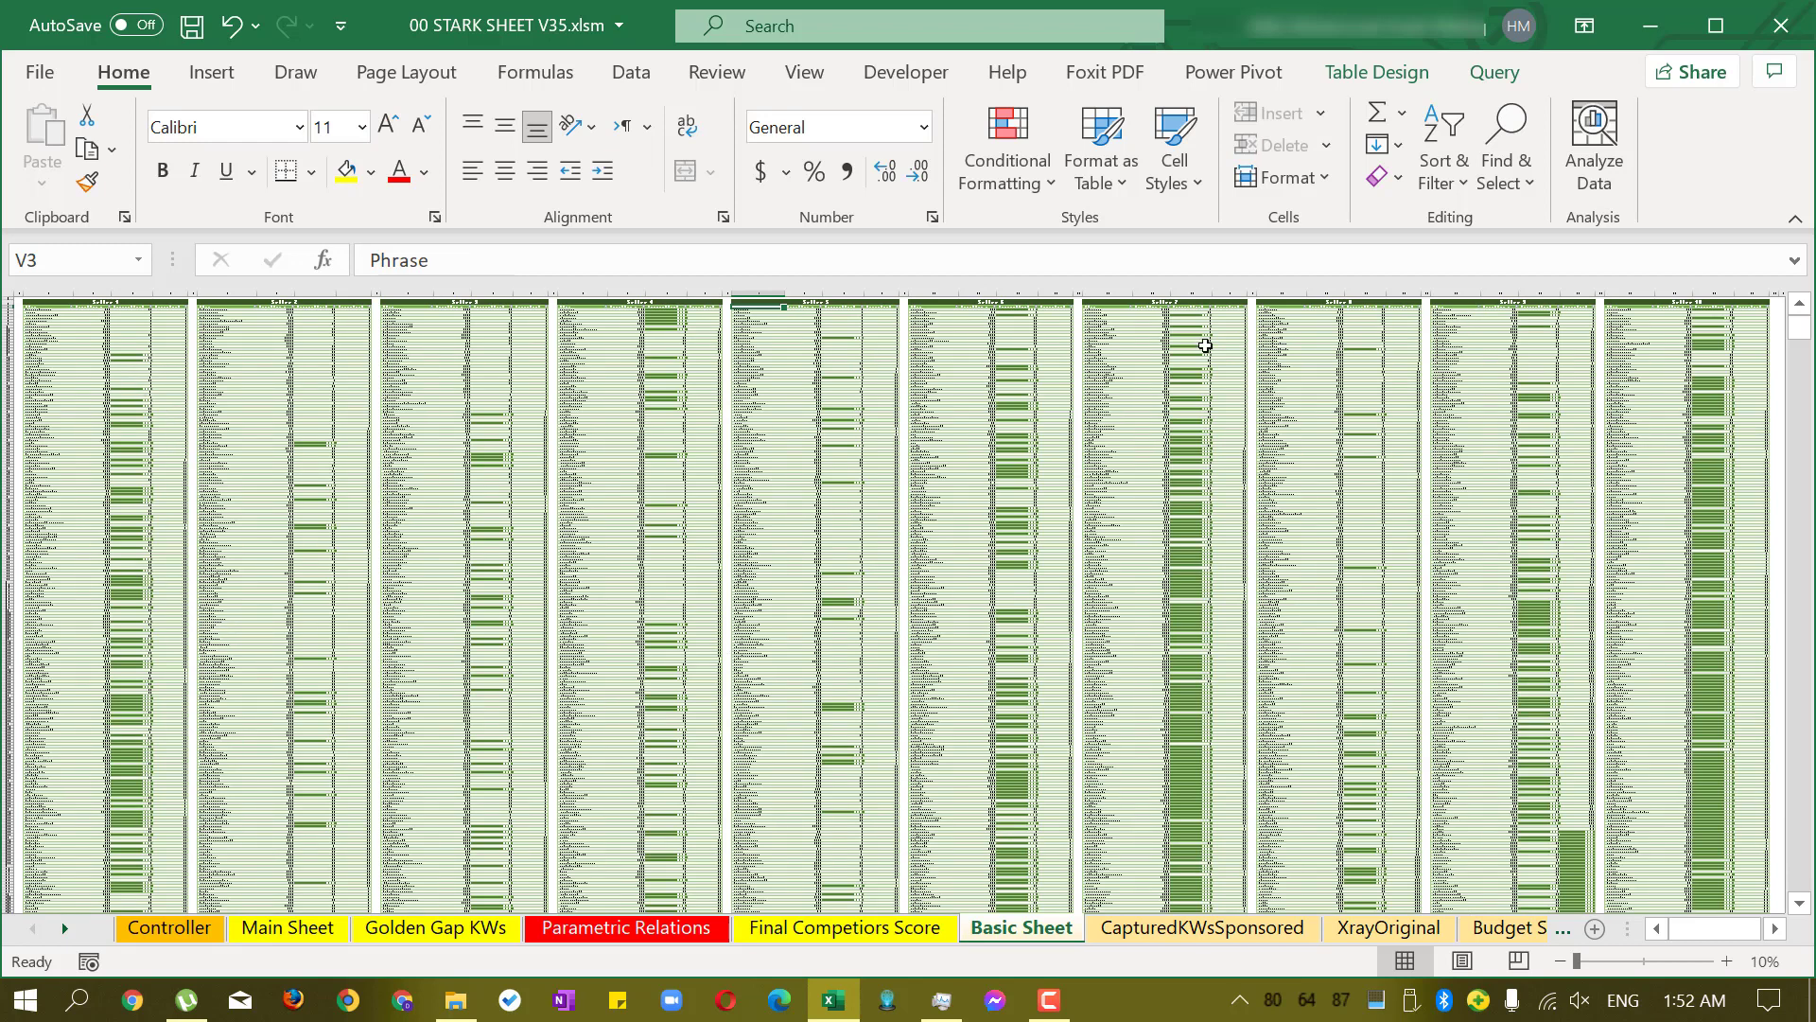
click(1203, 304)
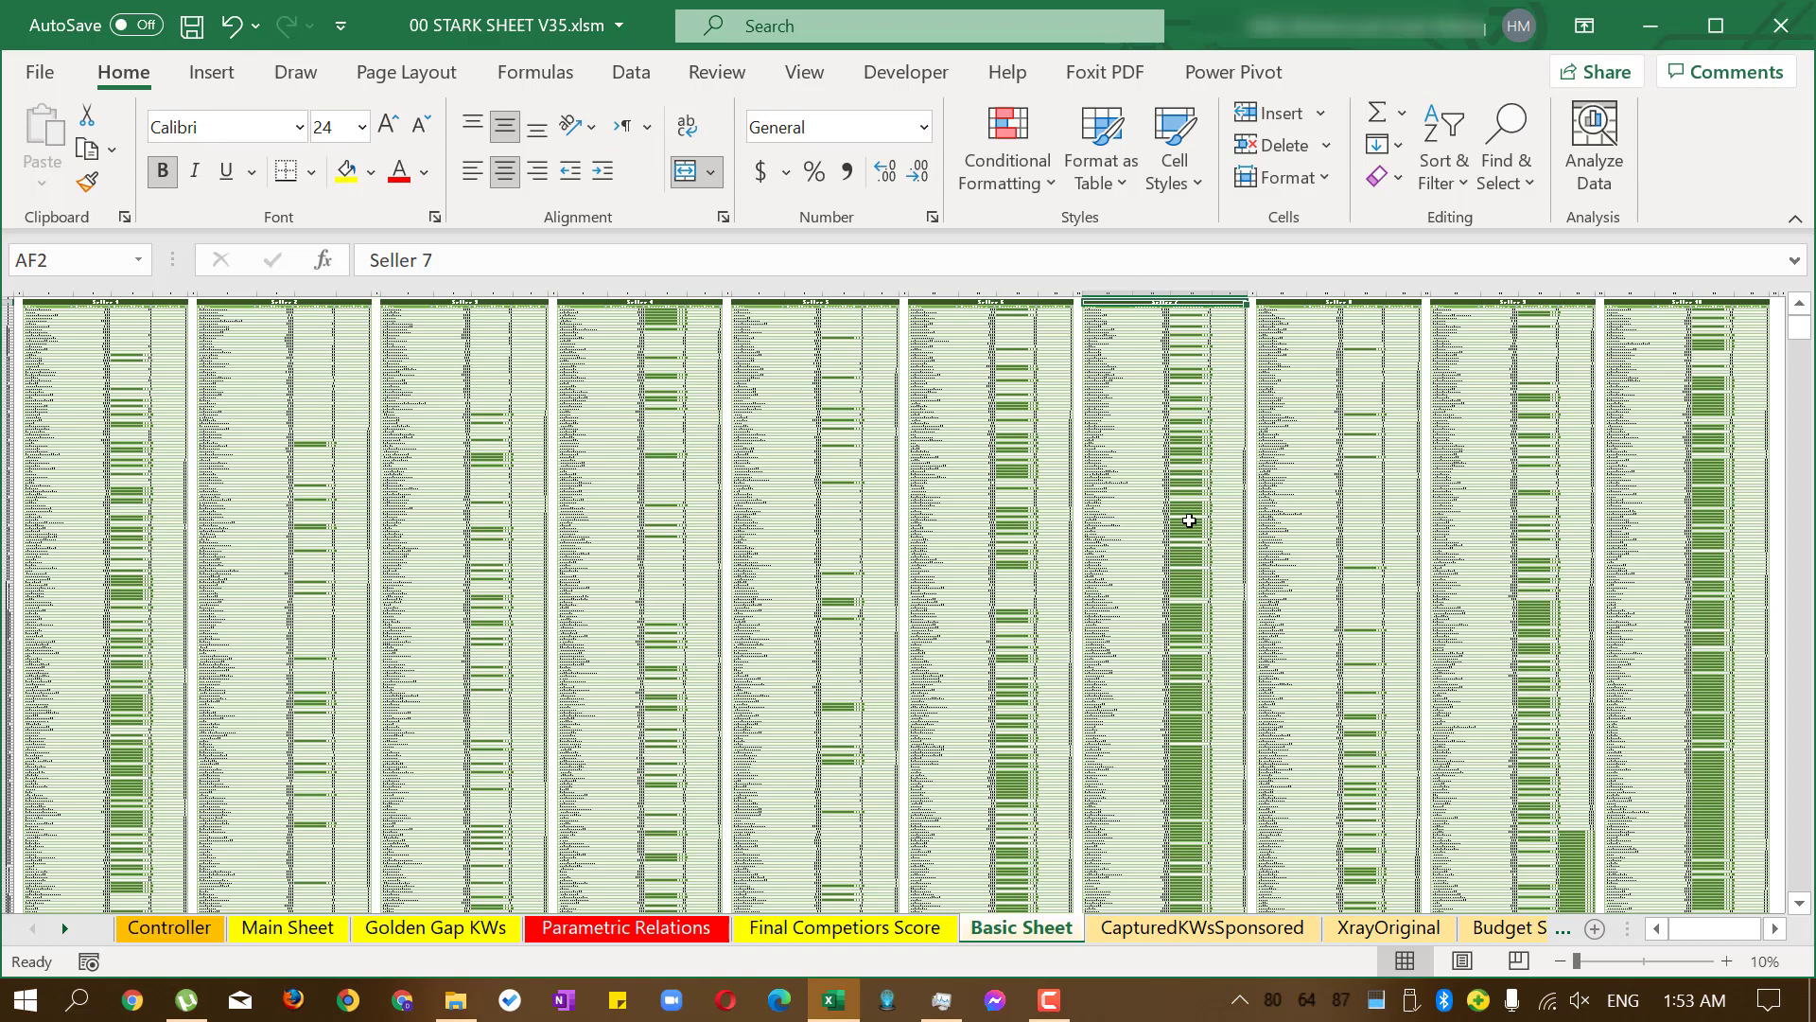
click(1717, 494)
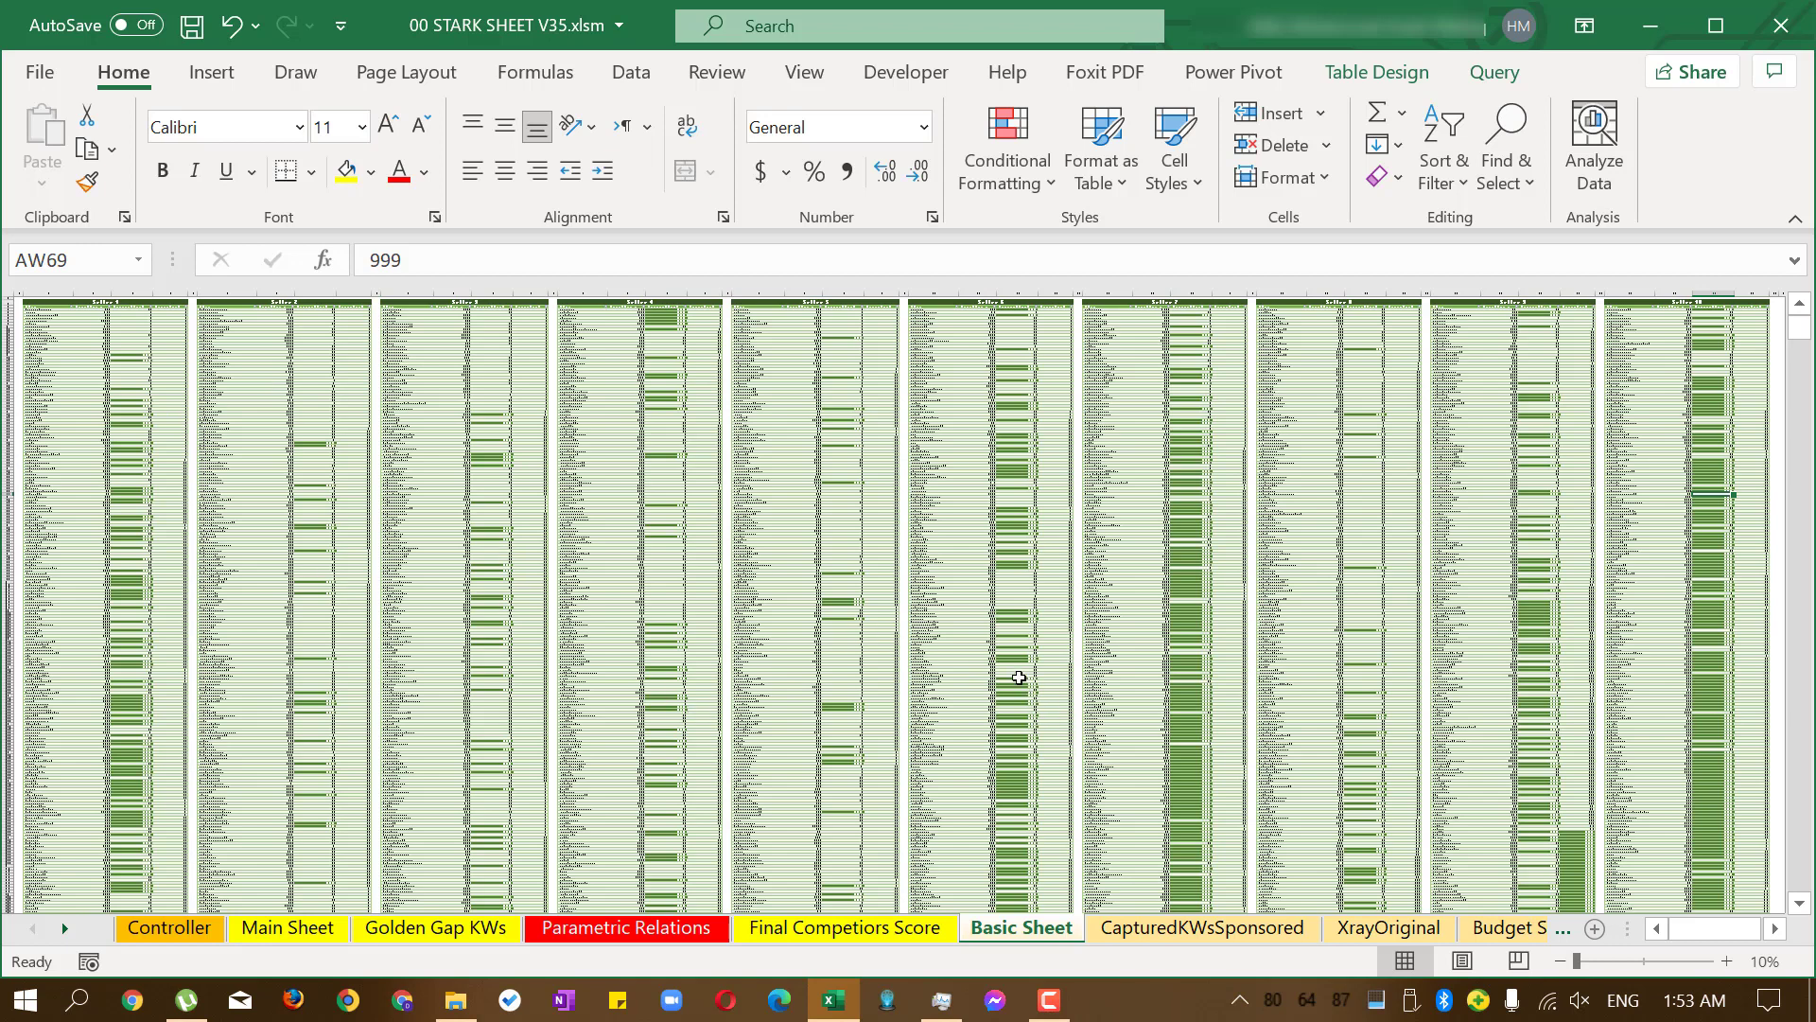
Inspect Seller 10's captured keywords percentage formula on the CapturedKWsSponsored sheet and view the XrayOriginal product data.
click(1097, 929)
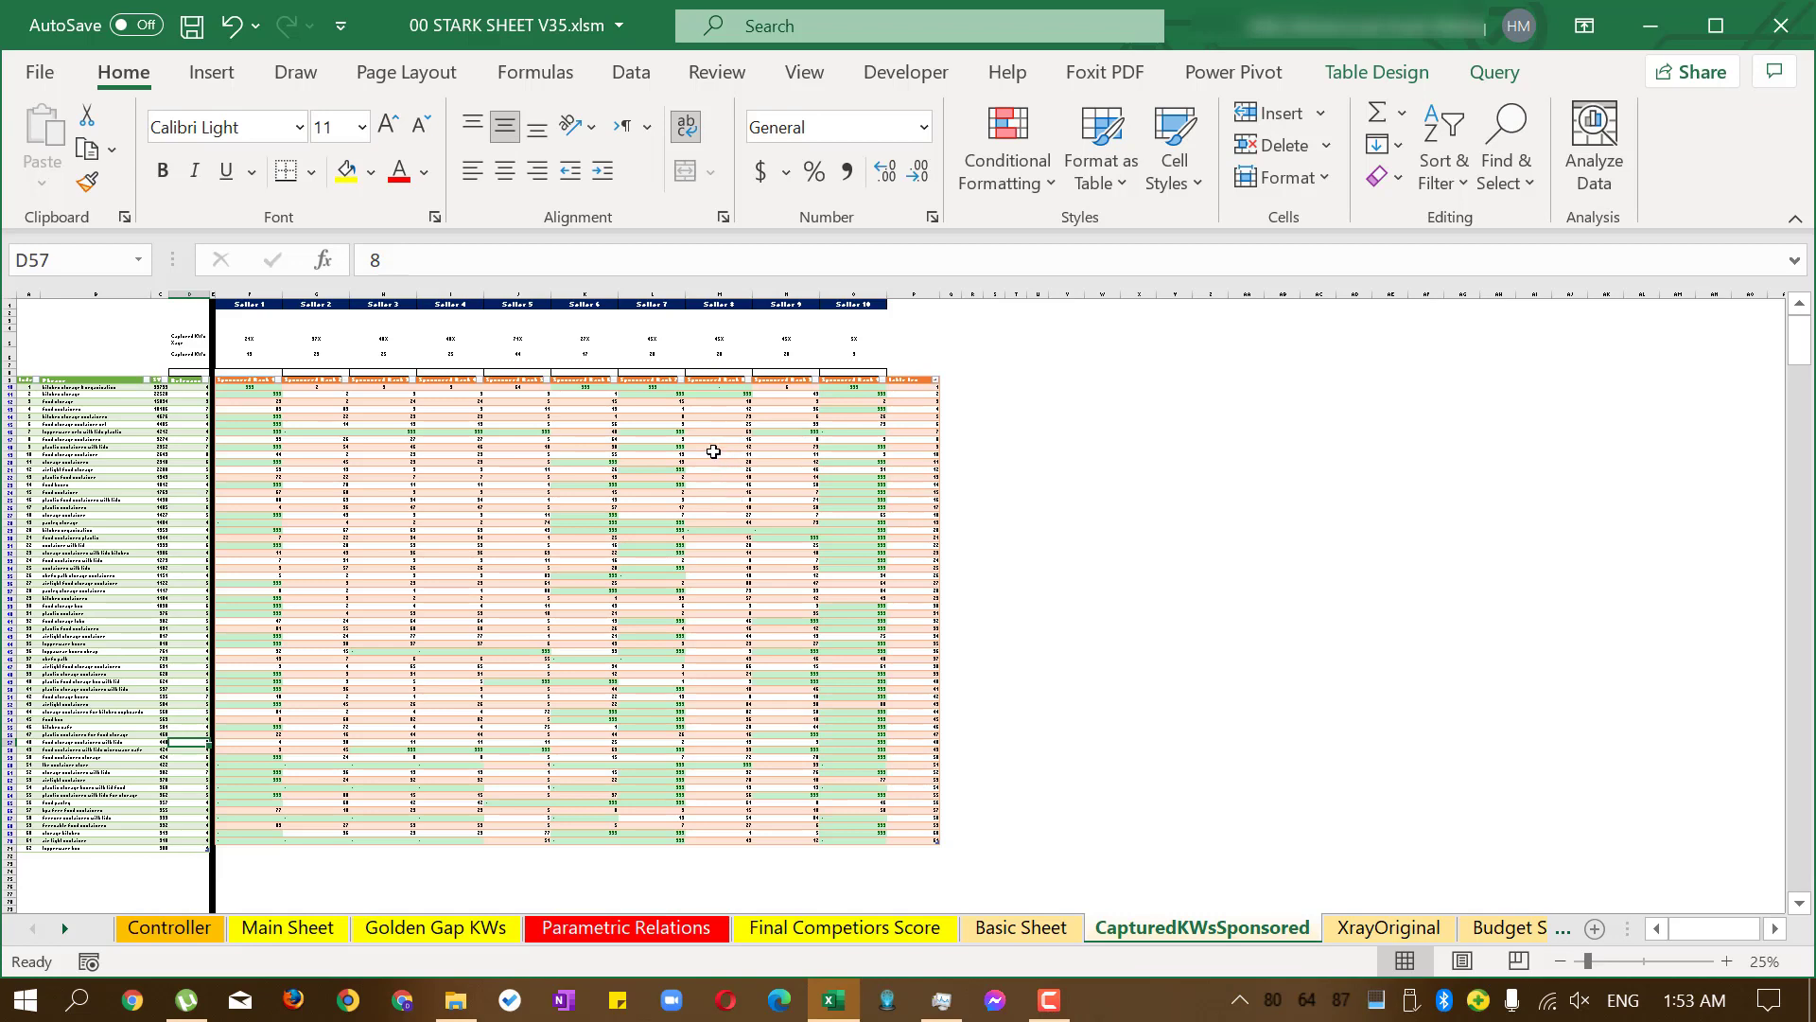
click(858, 337)
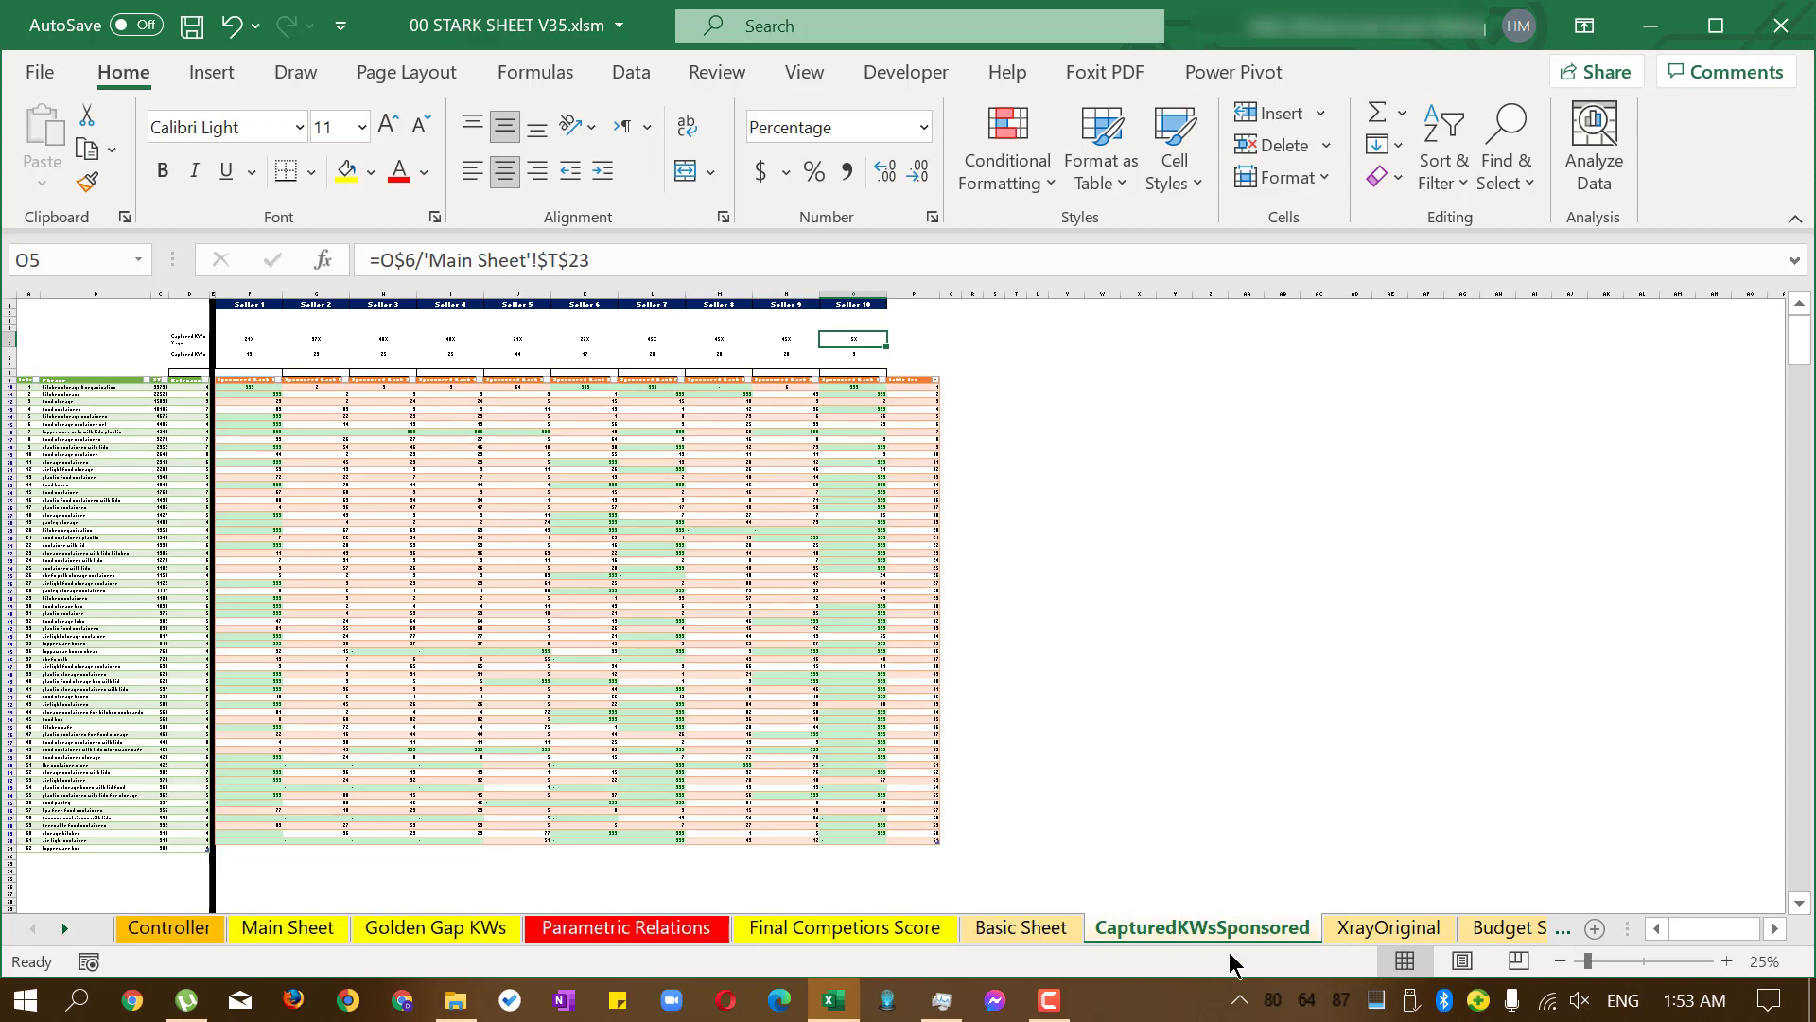
click(1372, 927)
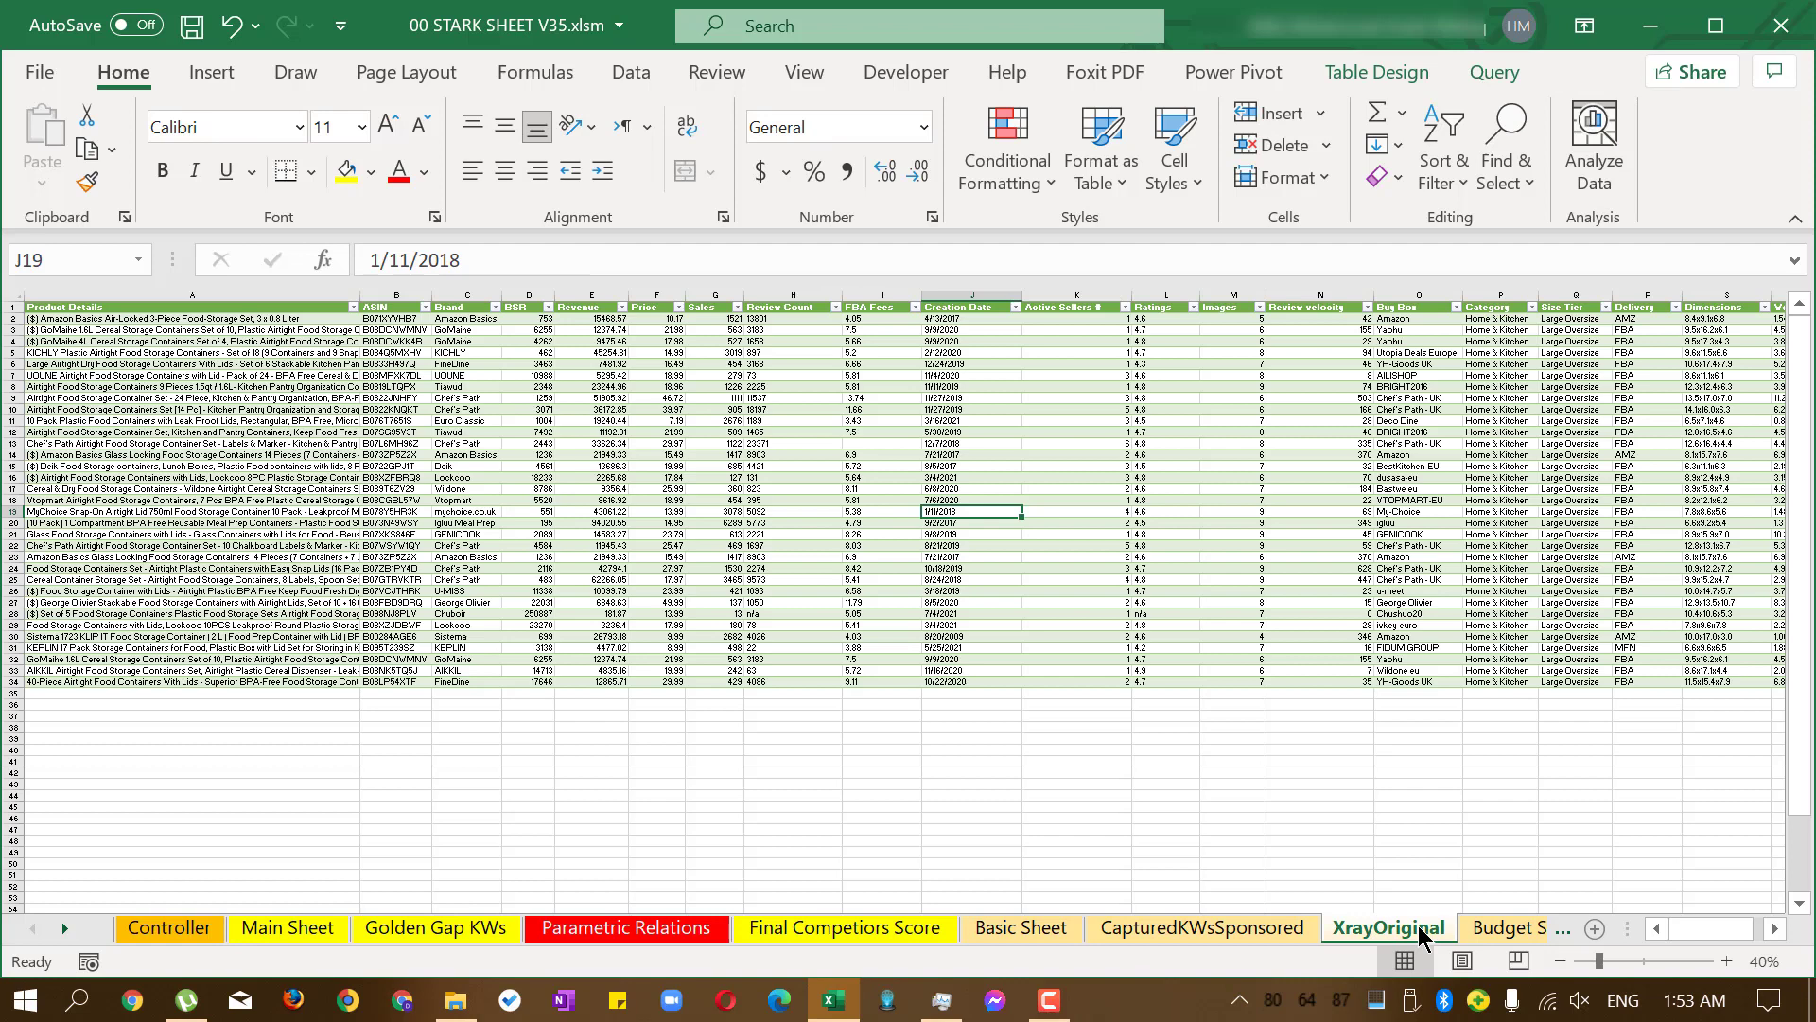
On the Budget Sheet, examine Seller 9's row across the competitor data columns and the cost and investment formulas.
click(1506, 927)
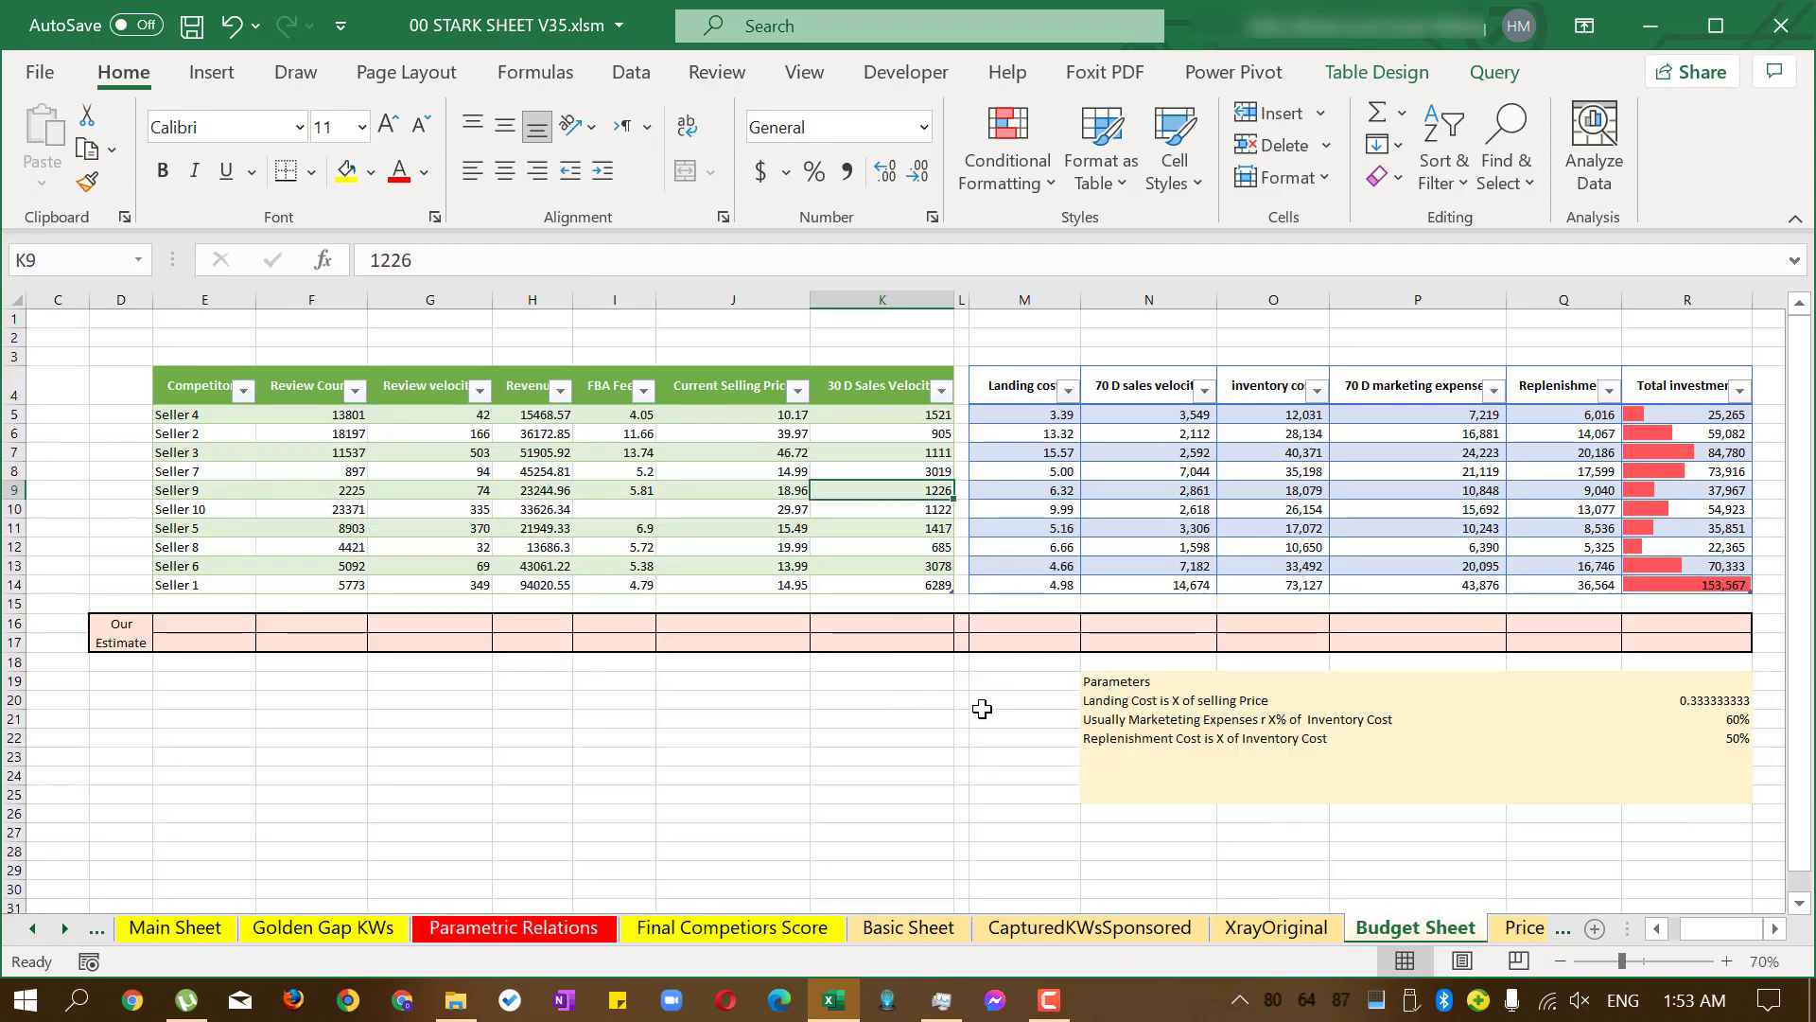
key(Right)
key(Right)
key(Right)
key(Right)
key(Right)
key(Right)
key(Right)
key(Right)
key(Right)
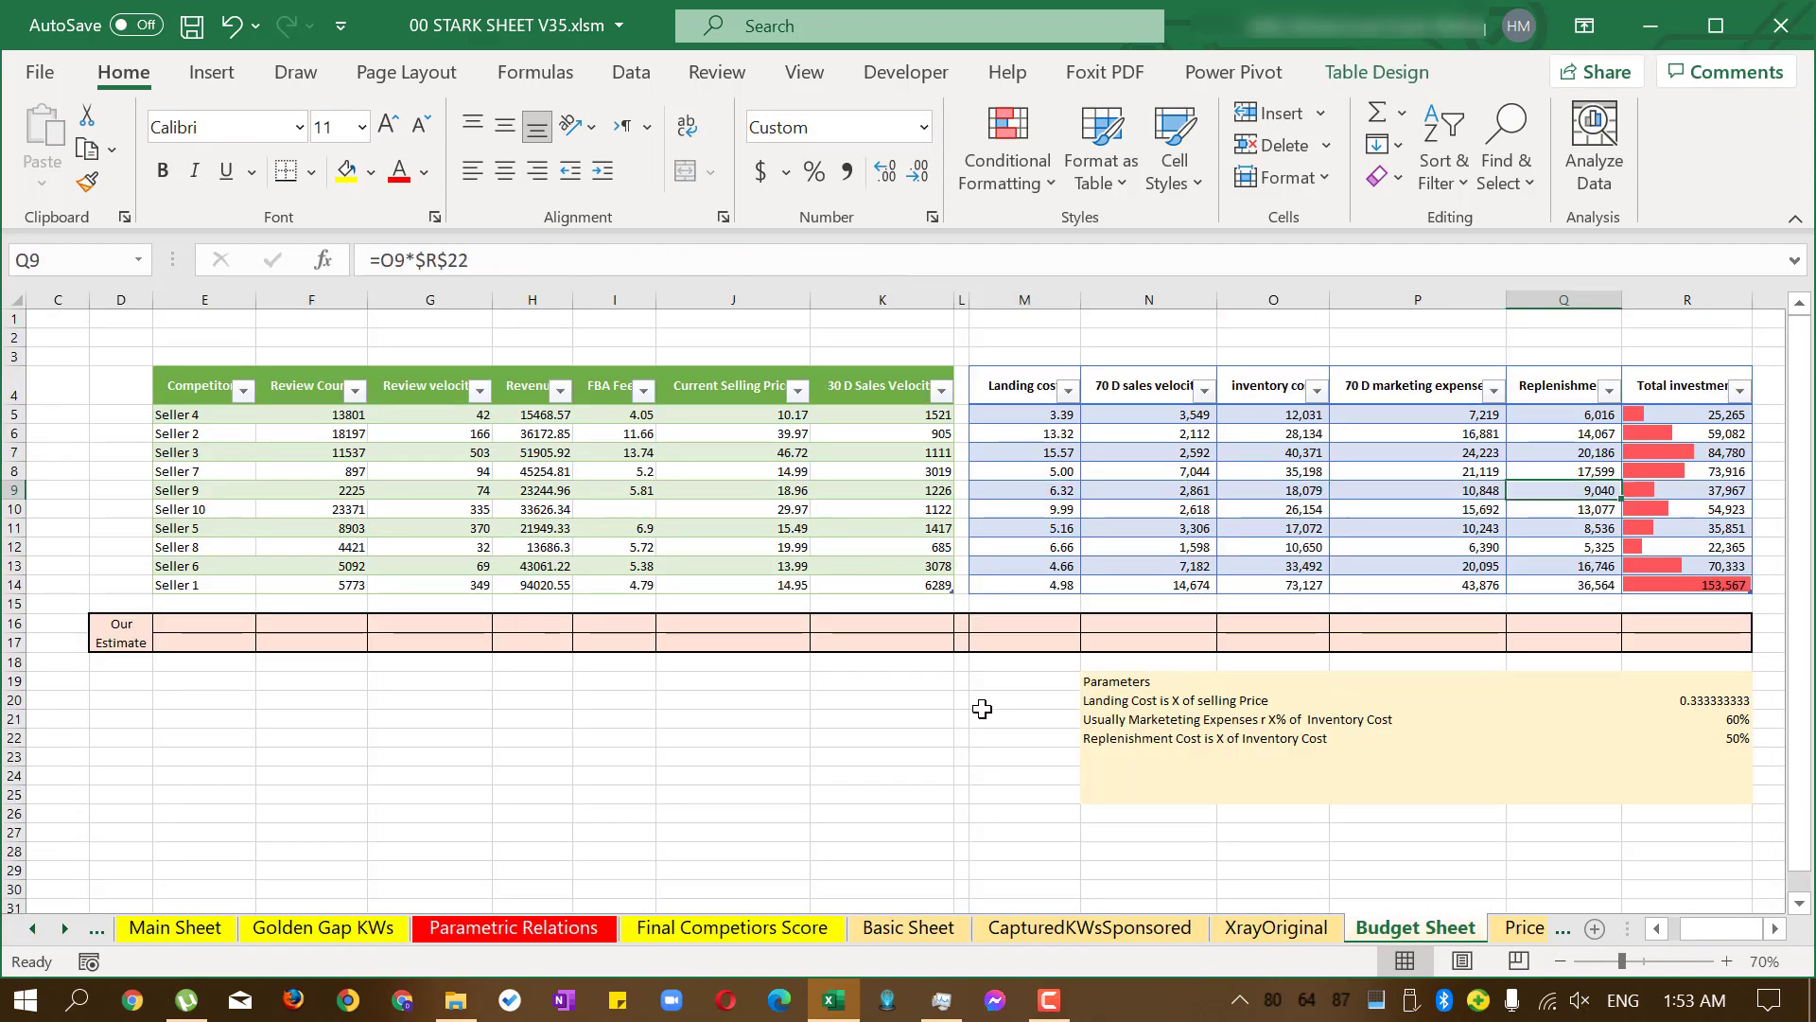
key(Left)
key(Left)
key(Left)
key(Left)
key(Left)
key(Left)
key(Left)
key(Left)
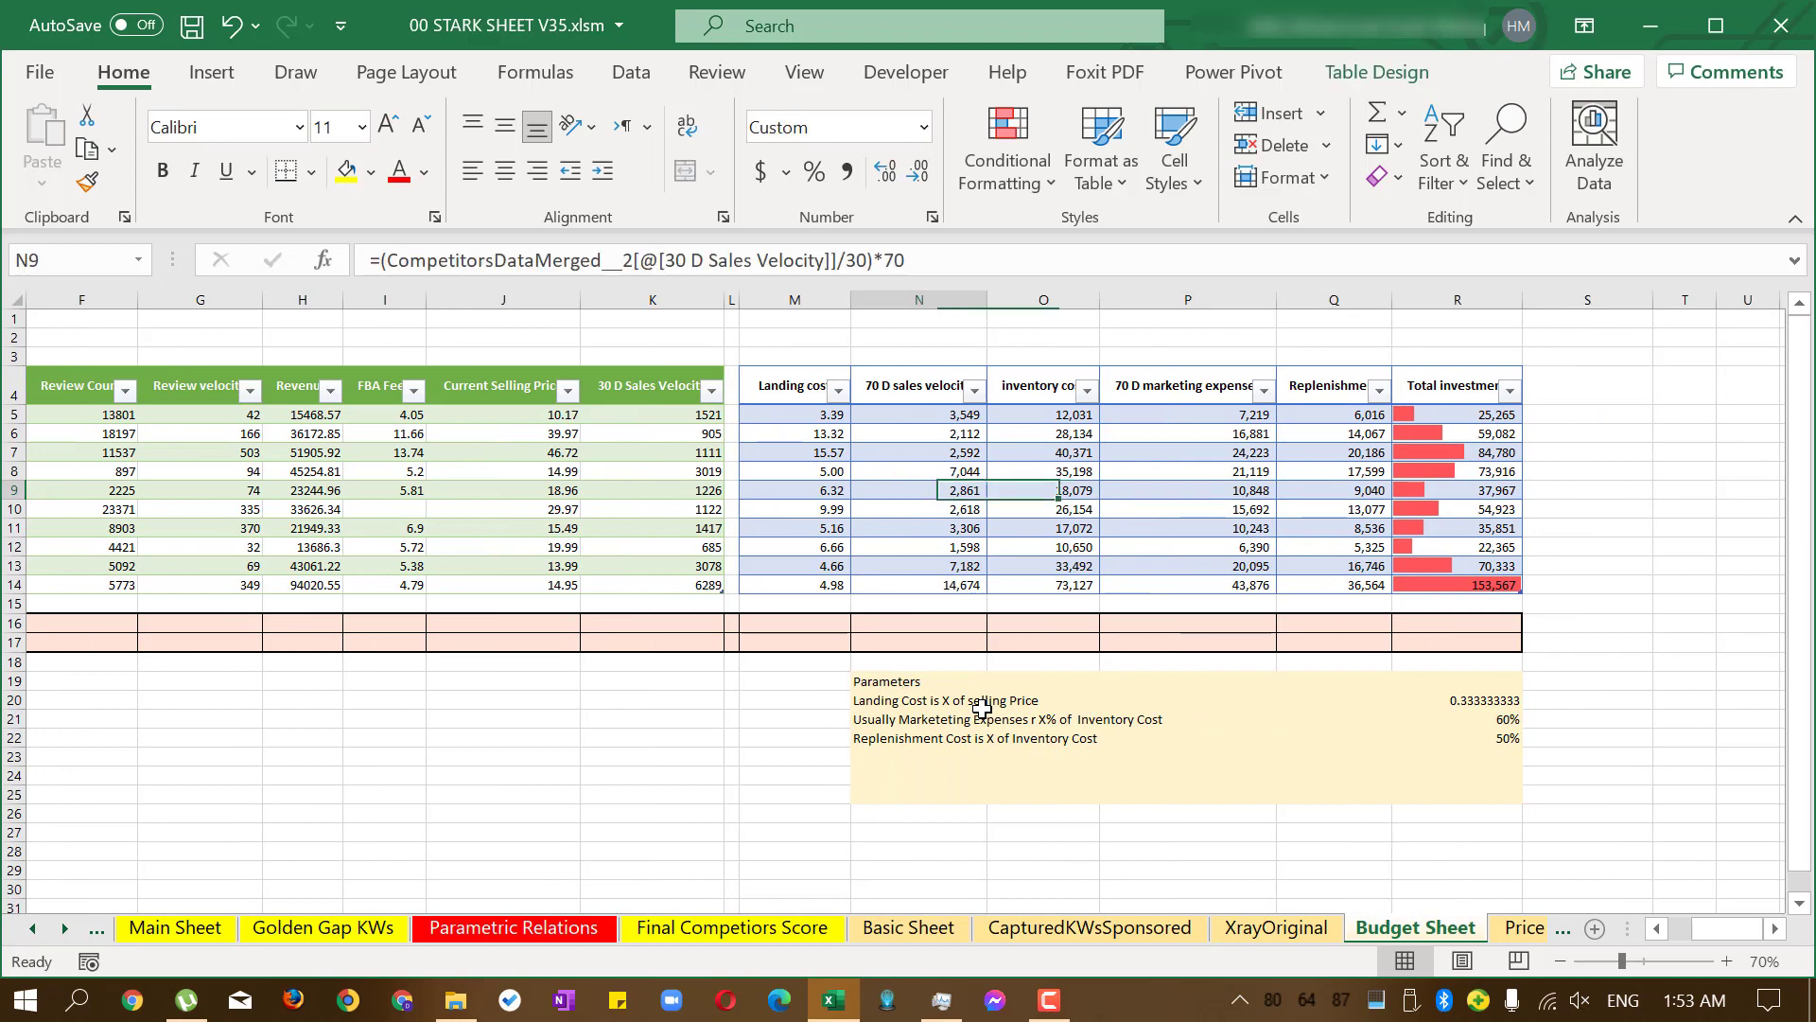
key(Left)
key(Left)
key(Left)
key(Left)
key(Left)
key(Left)
key(Left)
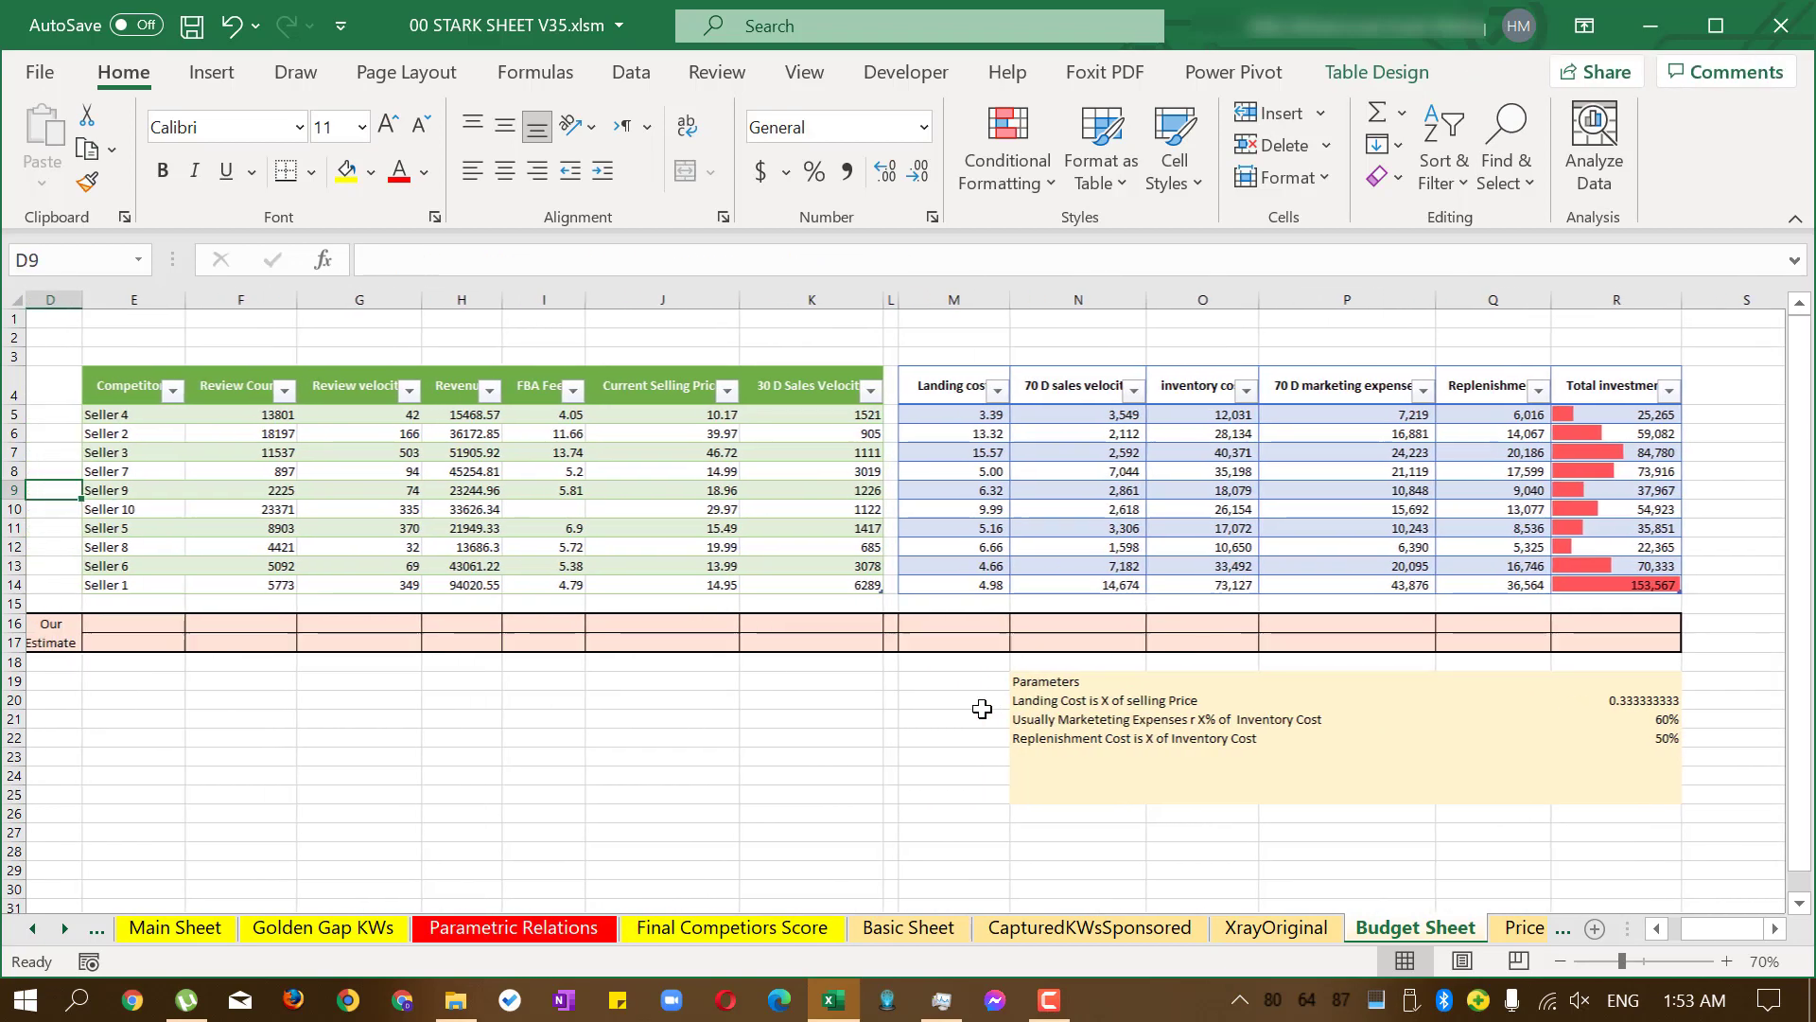
key(Right)
key(Right)
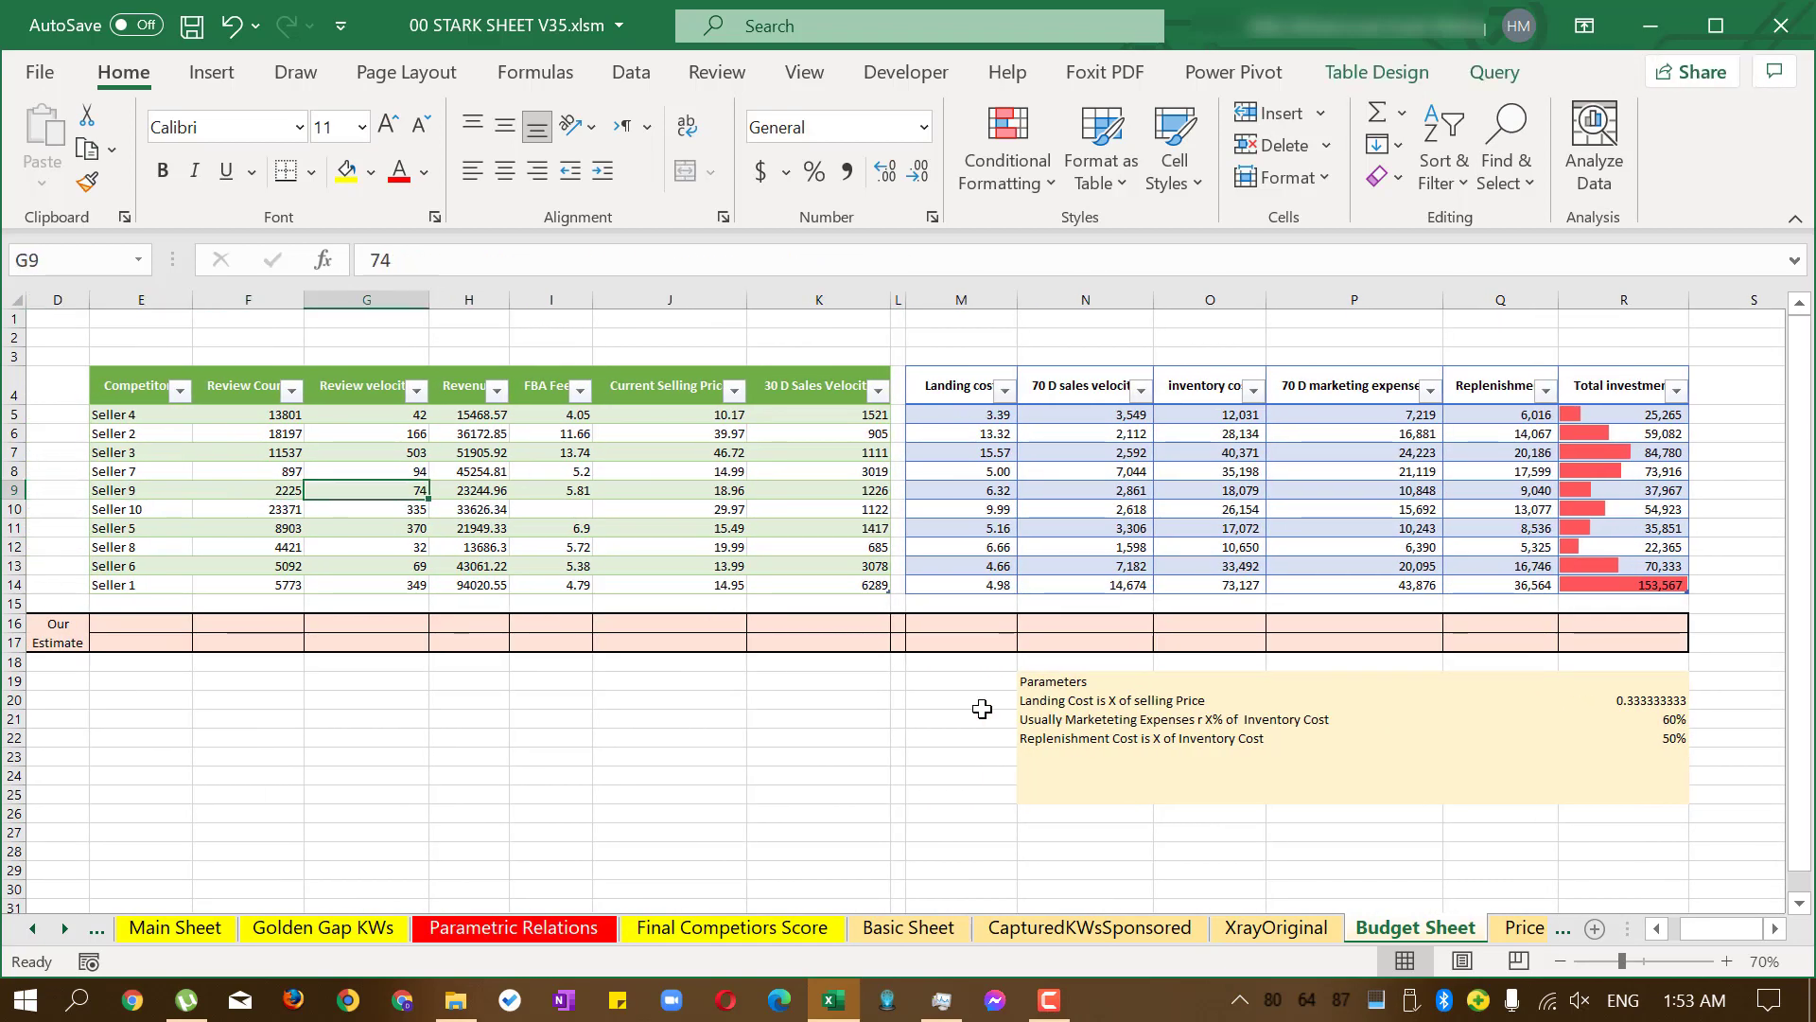
key(Right)
key(Right)
key(Right)
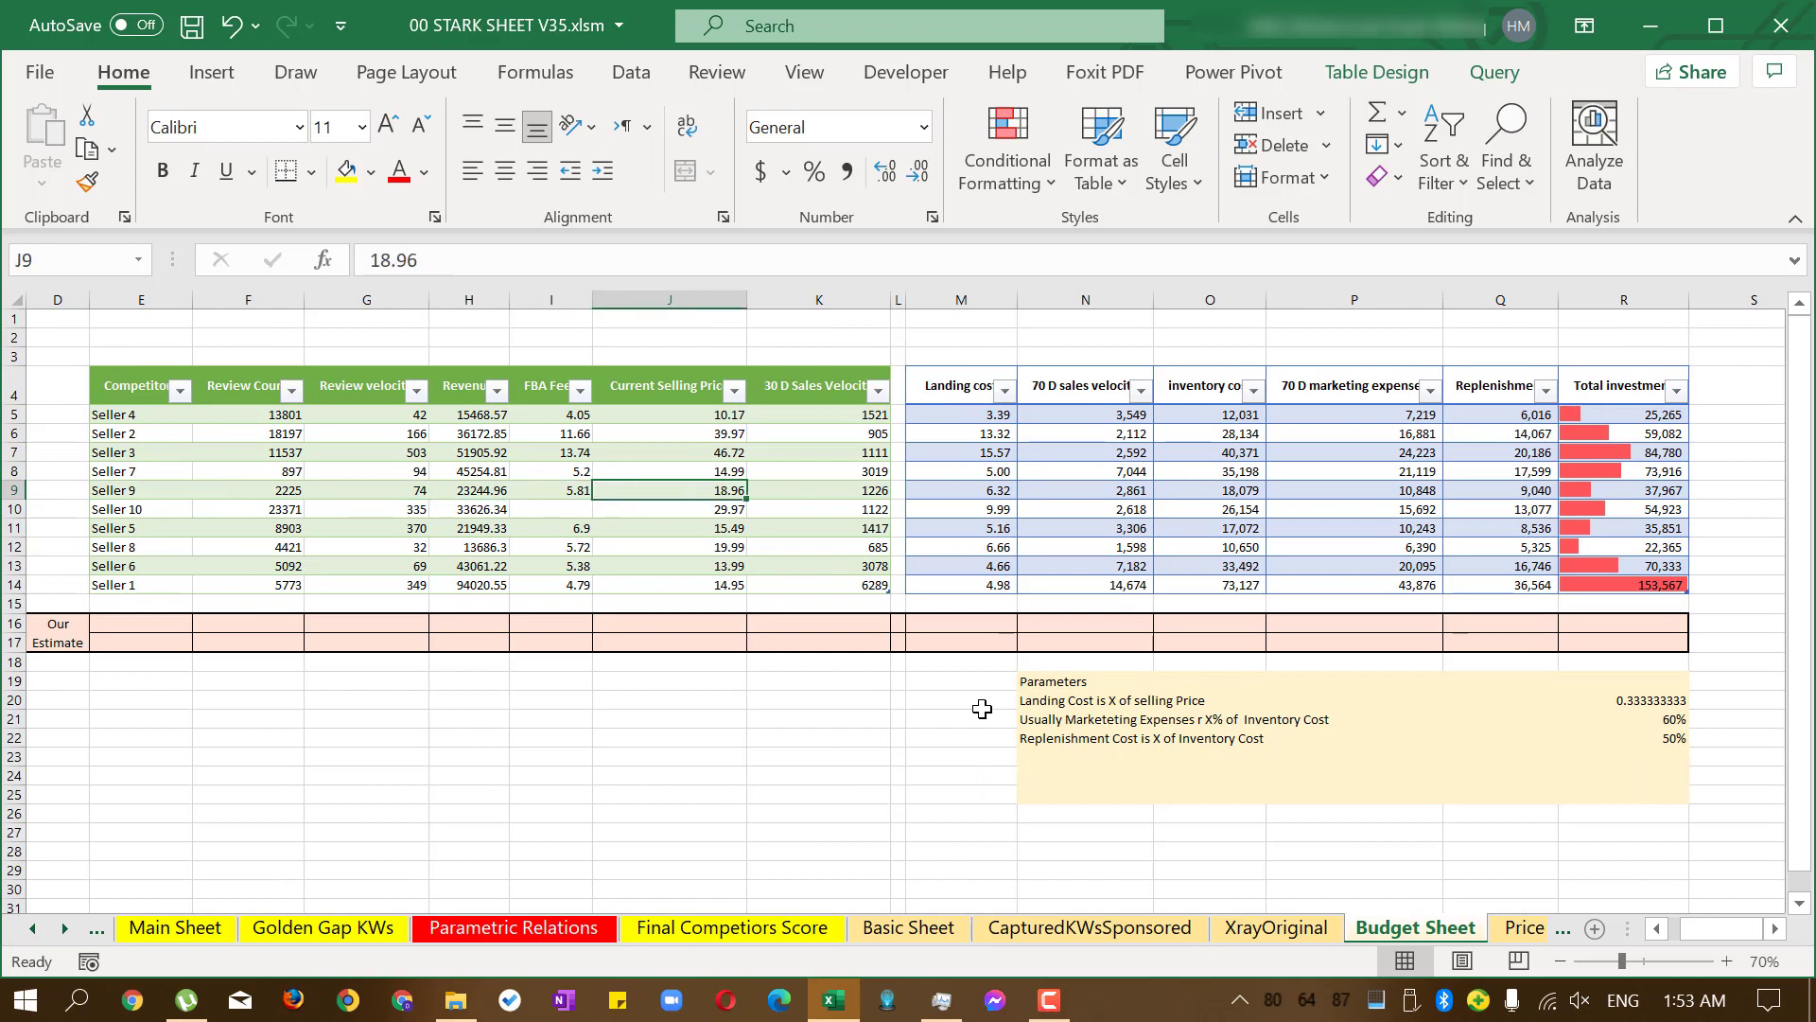
key(Right)
key(Right)
key(Right)
key(Right)
key(Right)
key(Right)
key(Right)
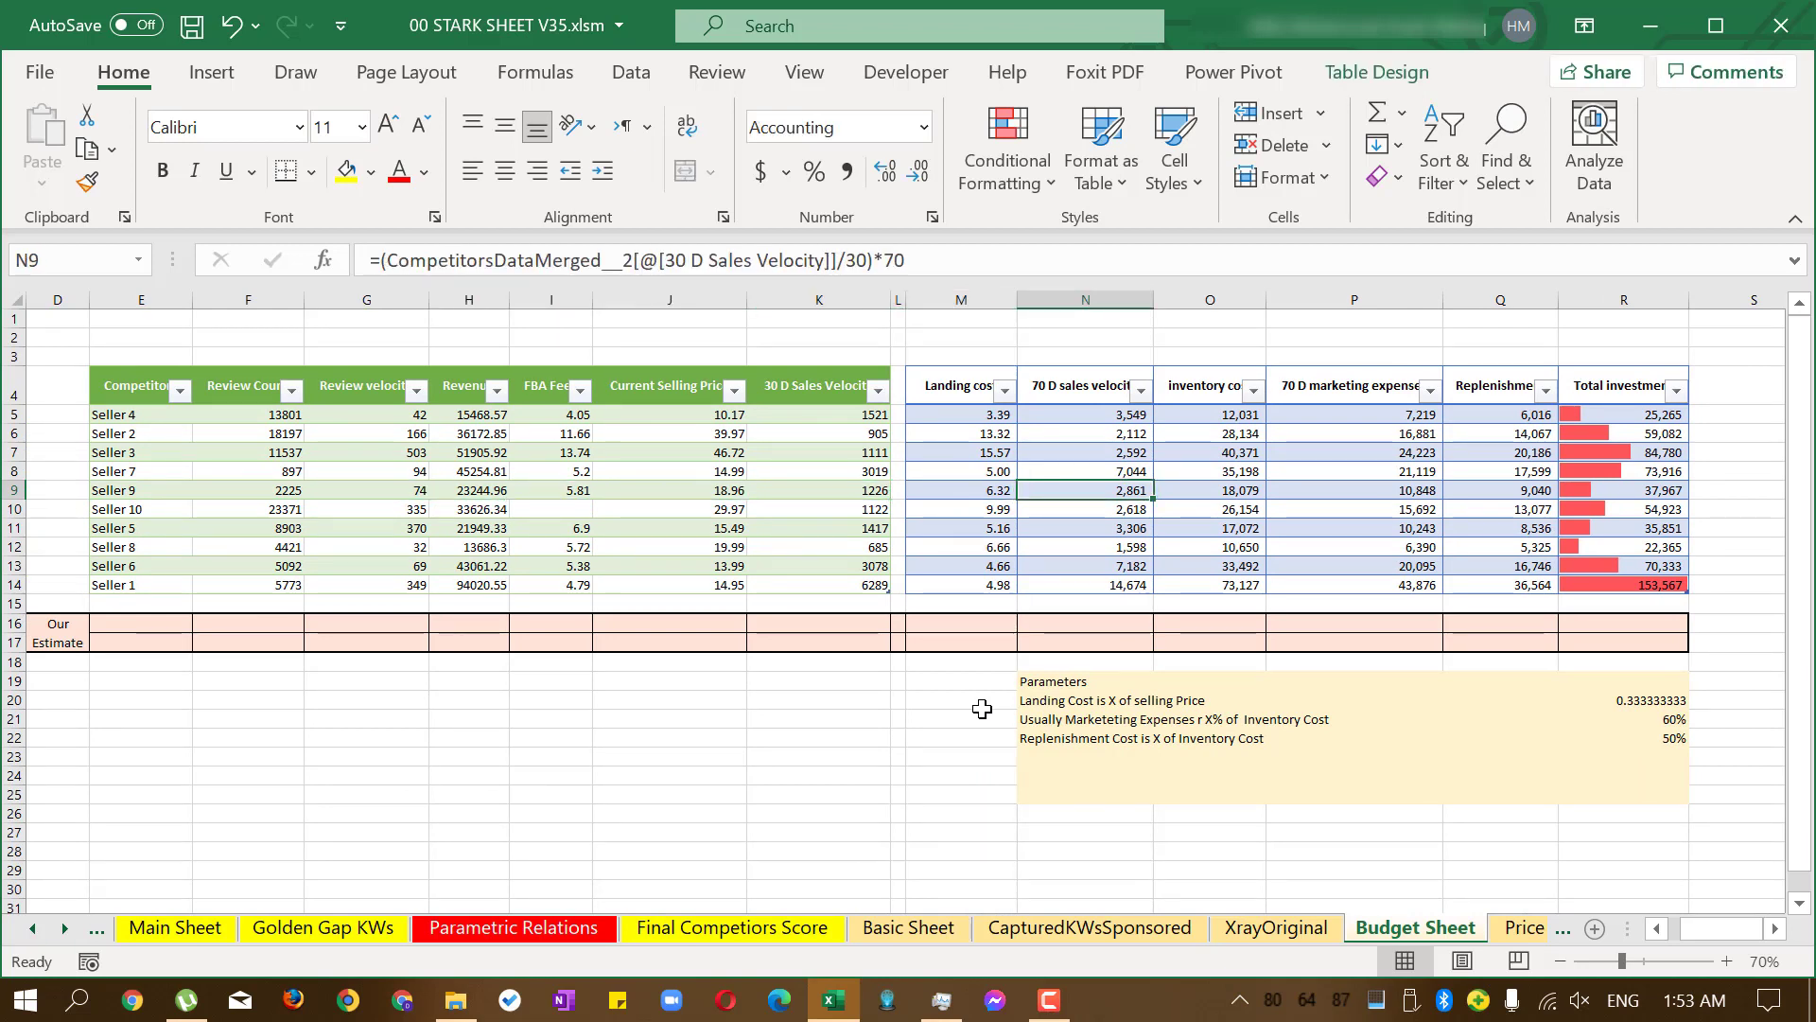
On the Budget Sheet, go through the sellers' total investment figures and the formulas behind them.
key(Right)
key(Up)
key(Up)
key(Up)
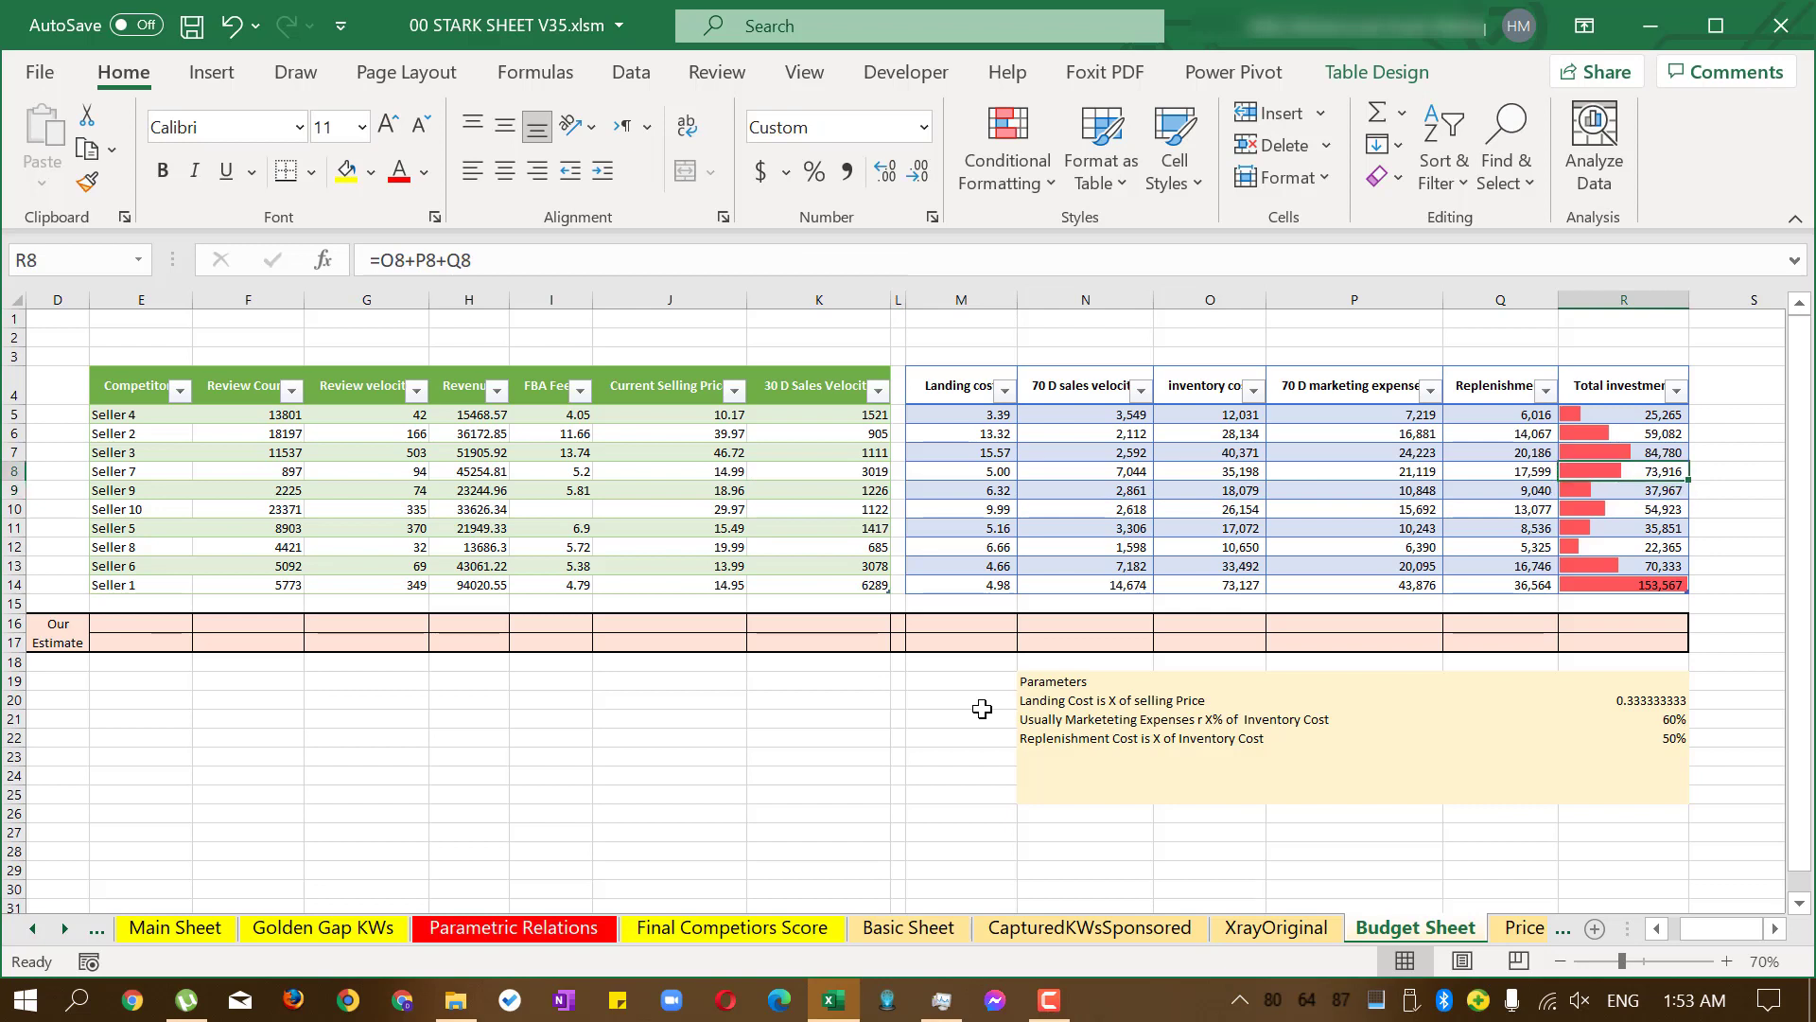
key(Up)
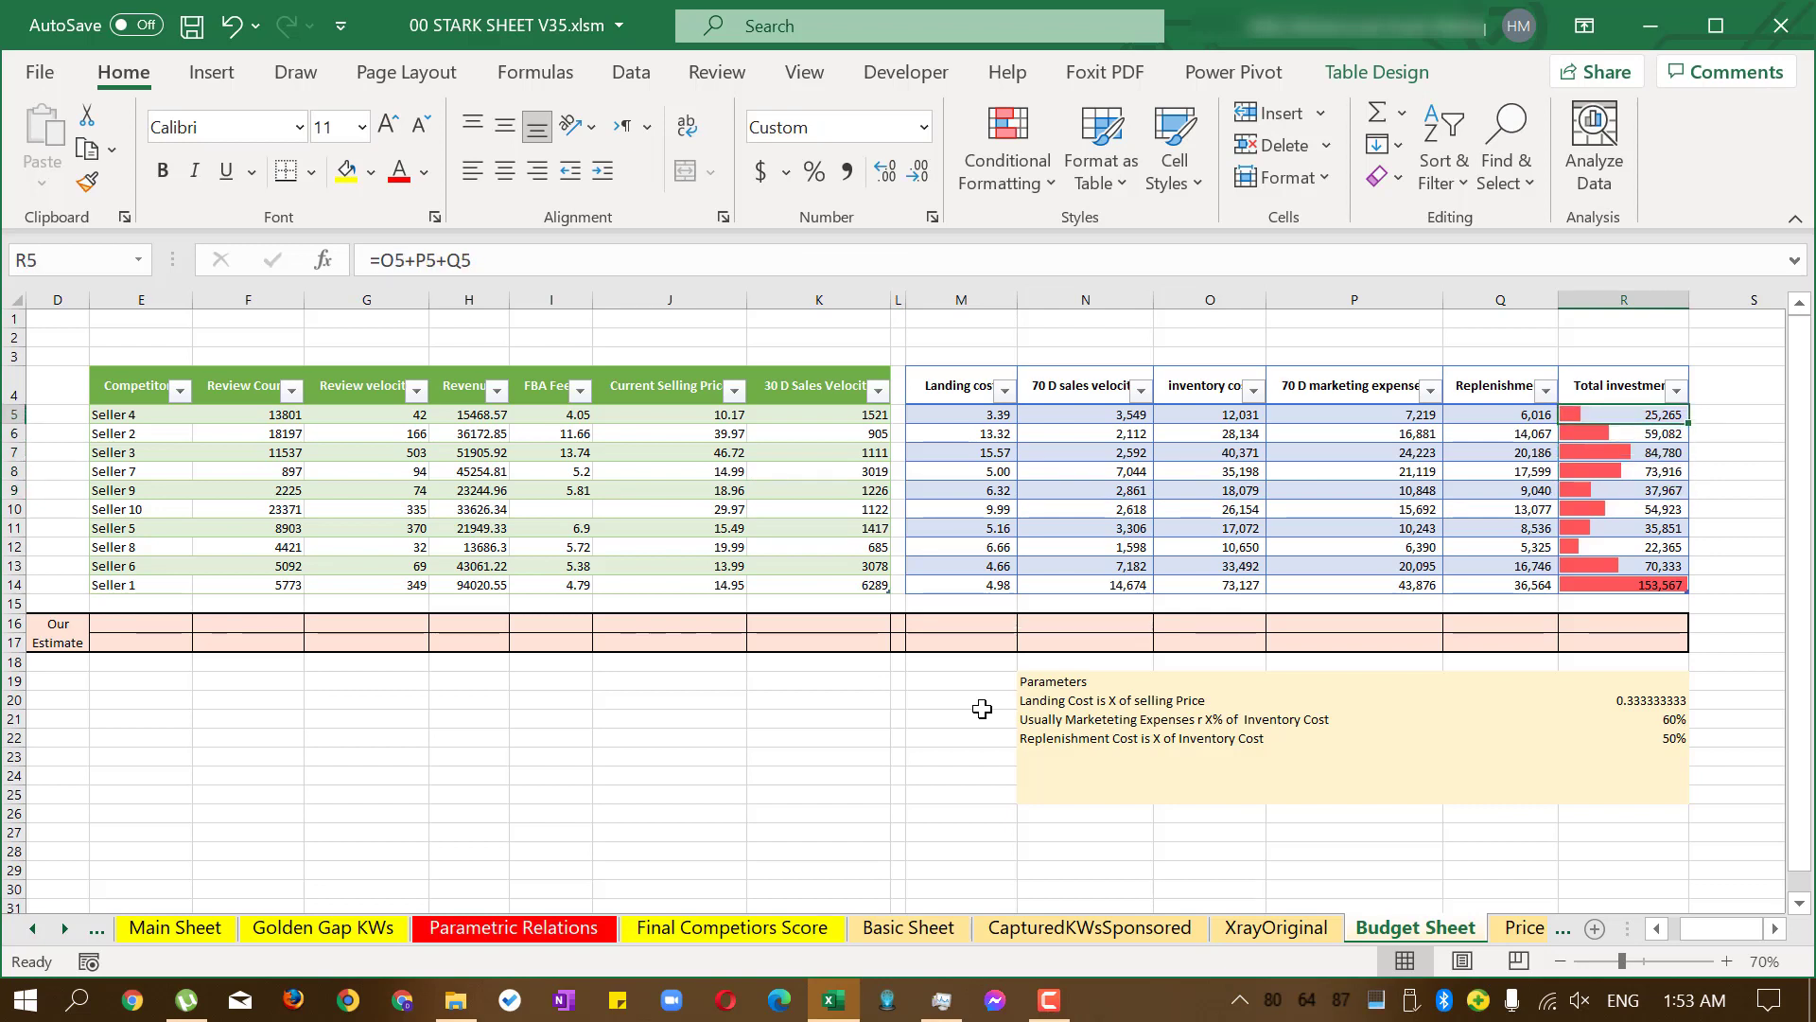
key(Down)
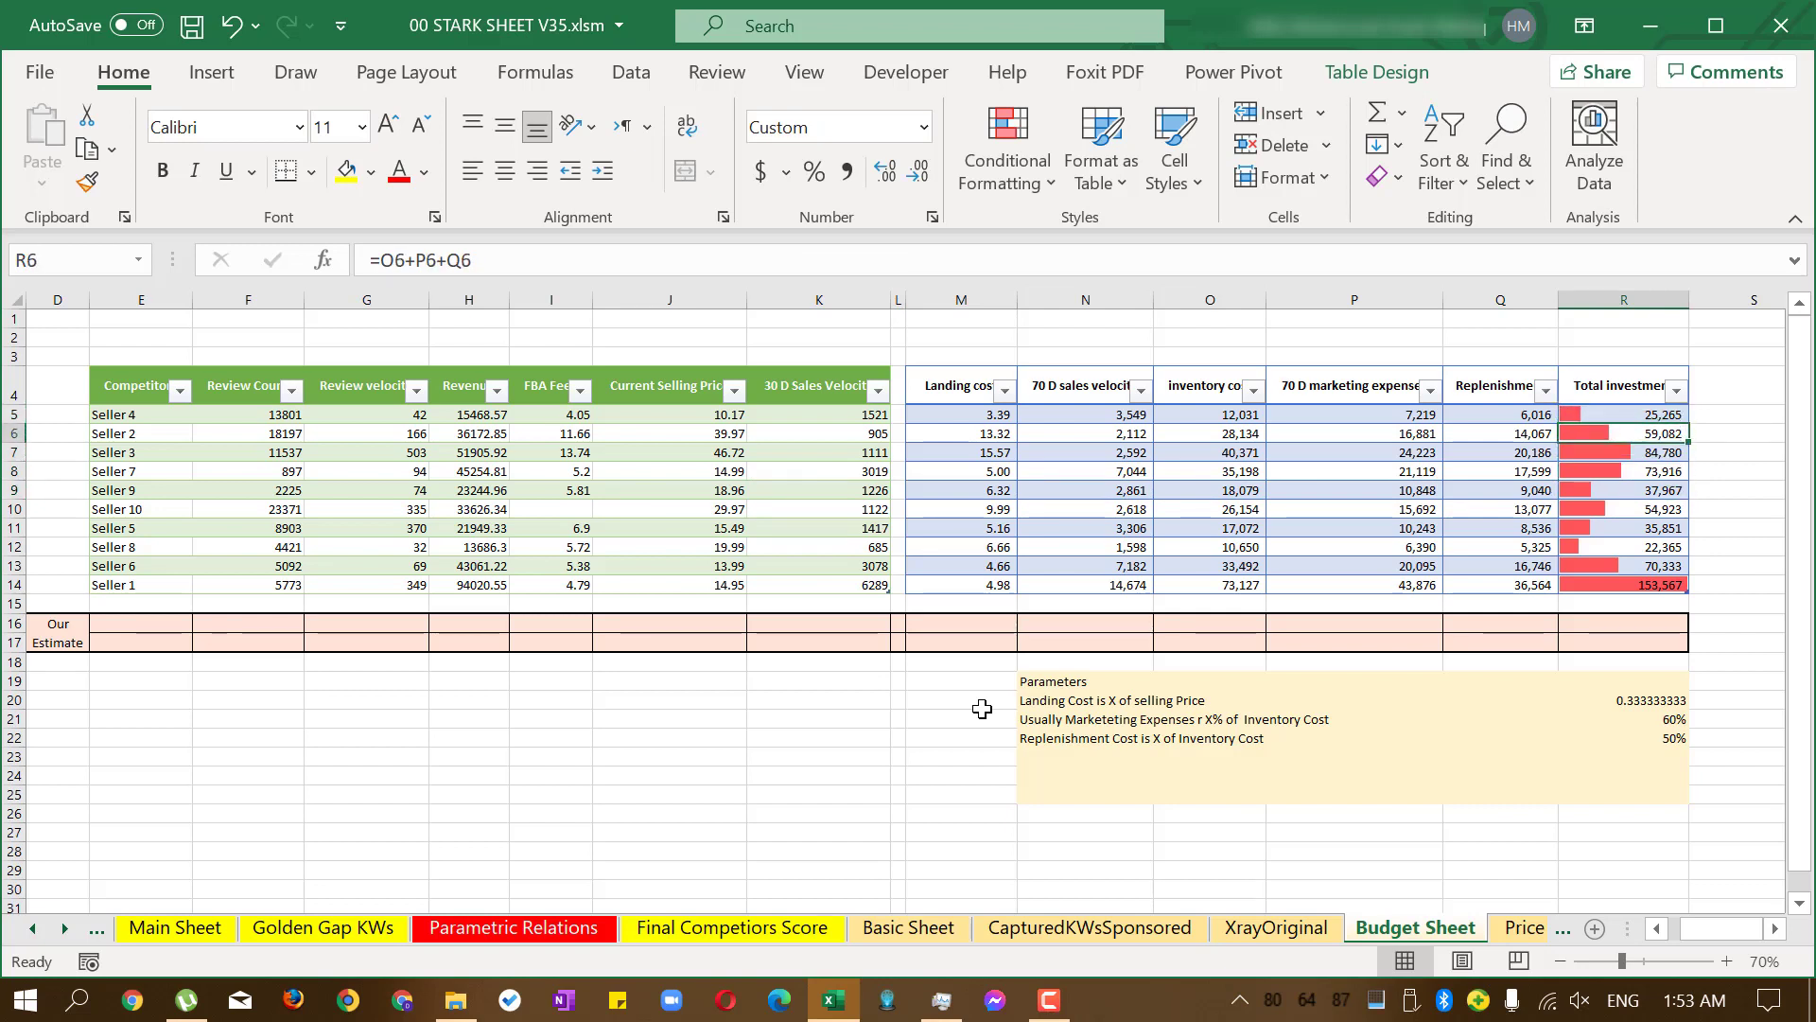
key(Down)
key(Down)
key(Down)
key(Down)
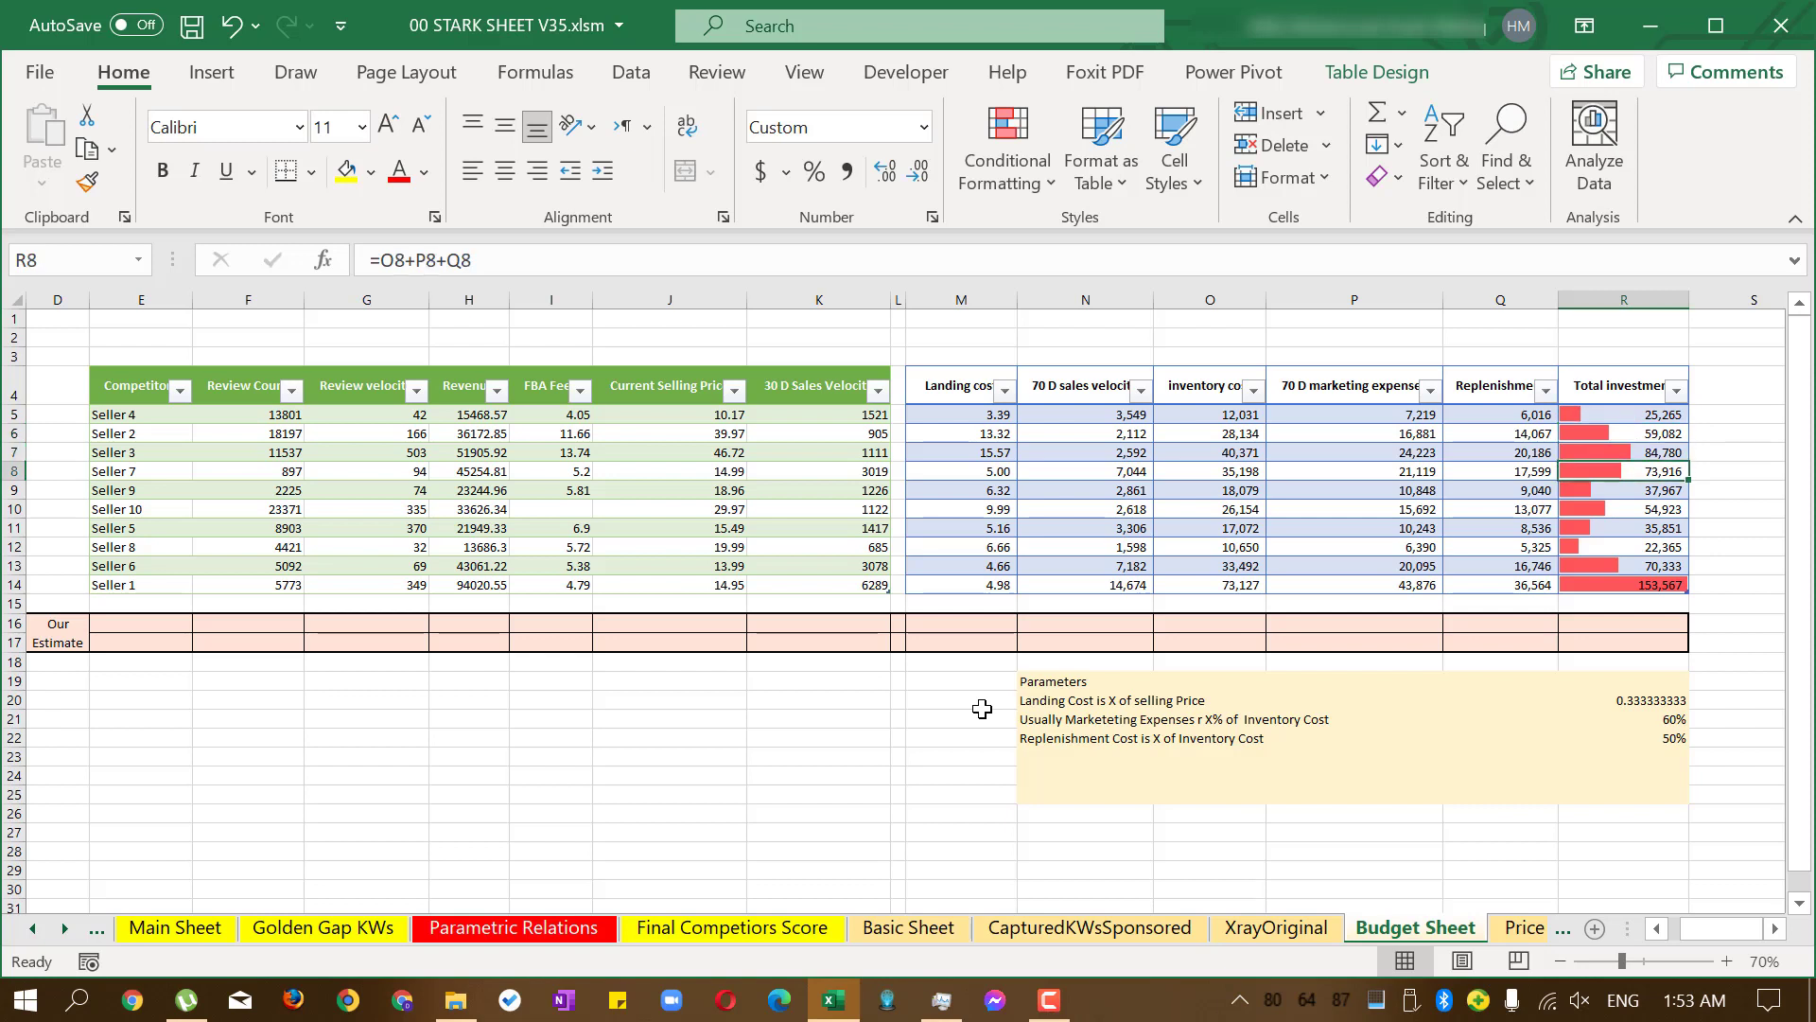
key(Down)
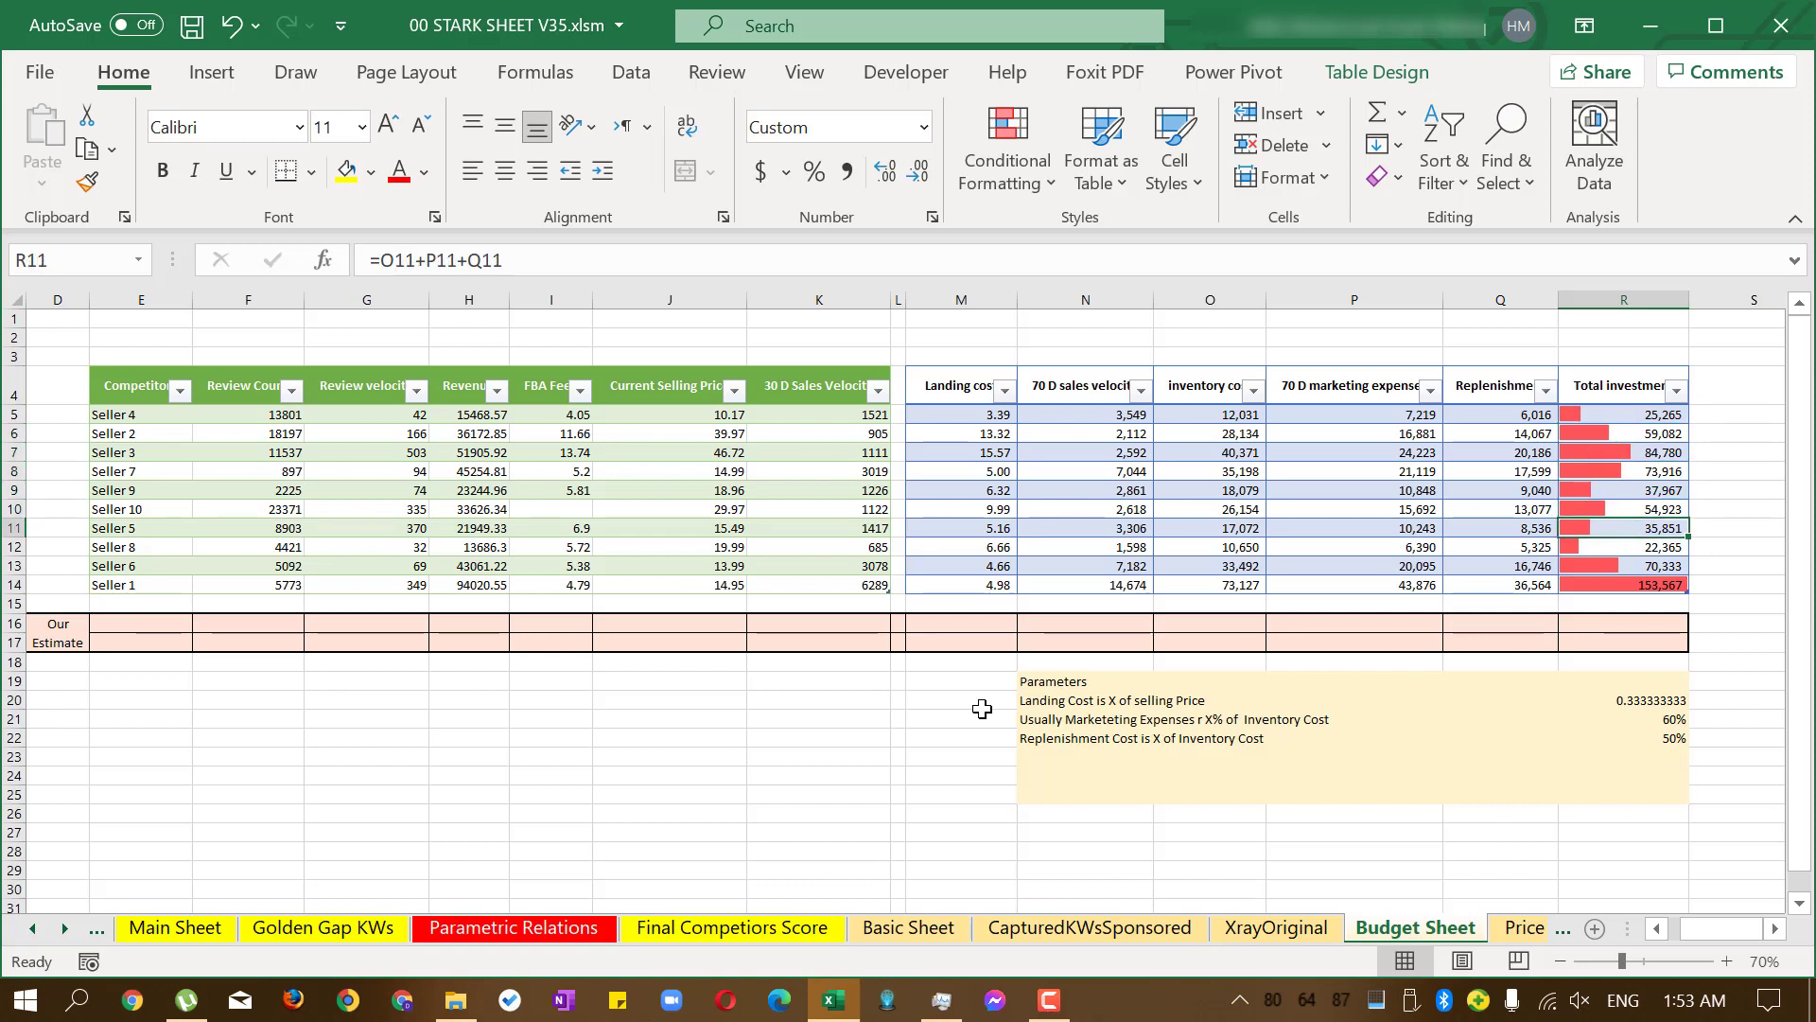
key(Down)
key(Down)
key(Down)
key(Down)
Look across the Our Estimate row below the competitor tables, and check Seller 2's FBA fee and Seller 3's 30-day sales velocity.
key(Left)
key(Left)
key(Left)
key(Left)
key(Left)
key(Left)
key(Left)
key(Left)
key(Left)
key(Left)
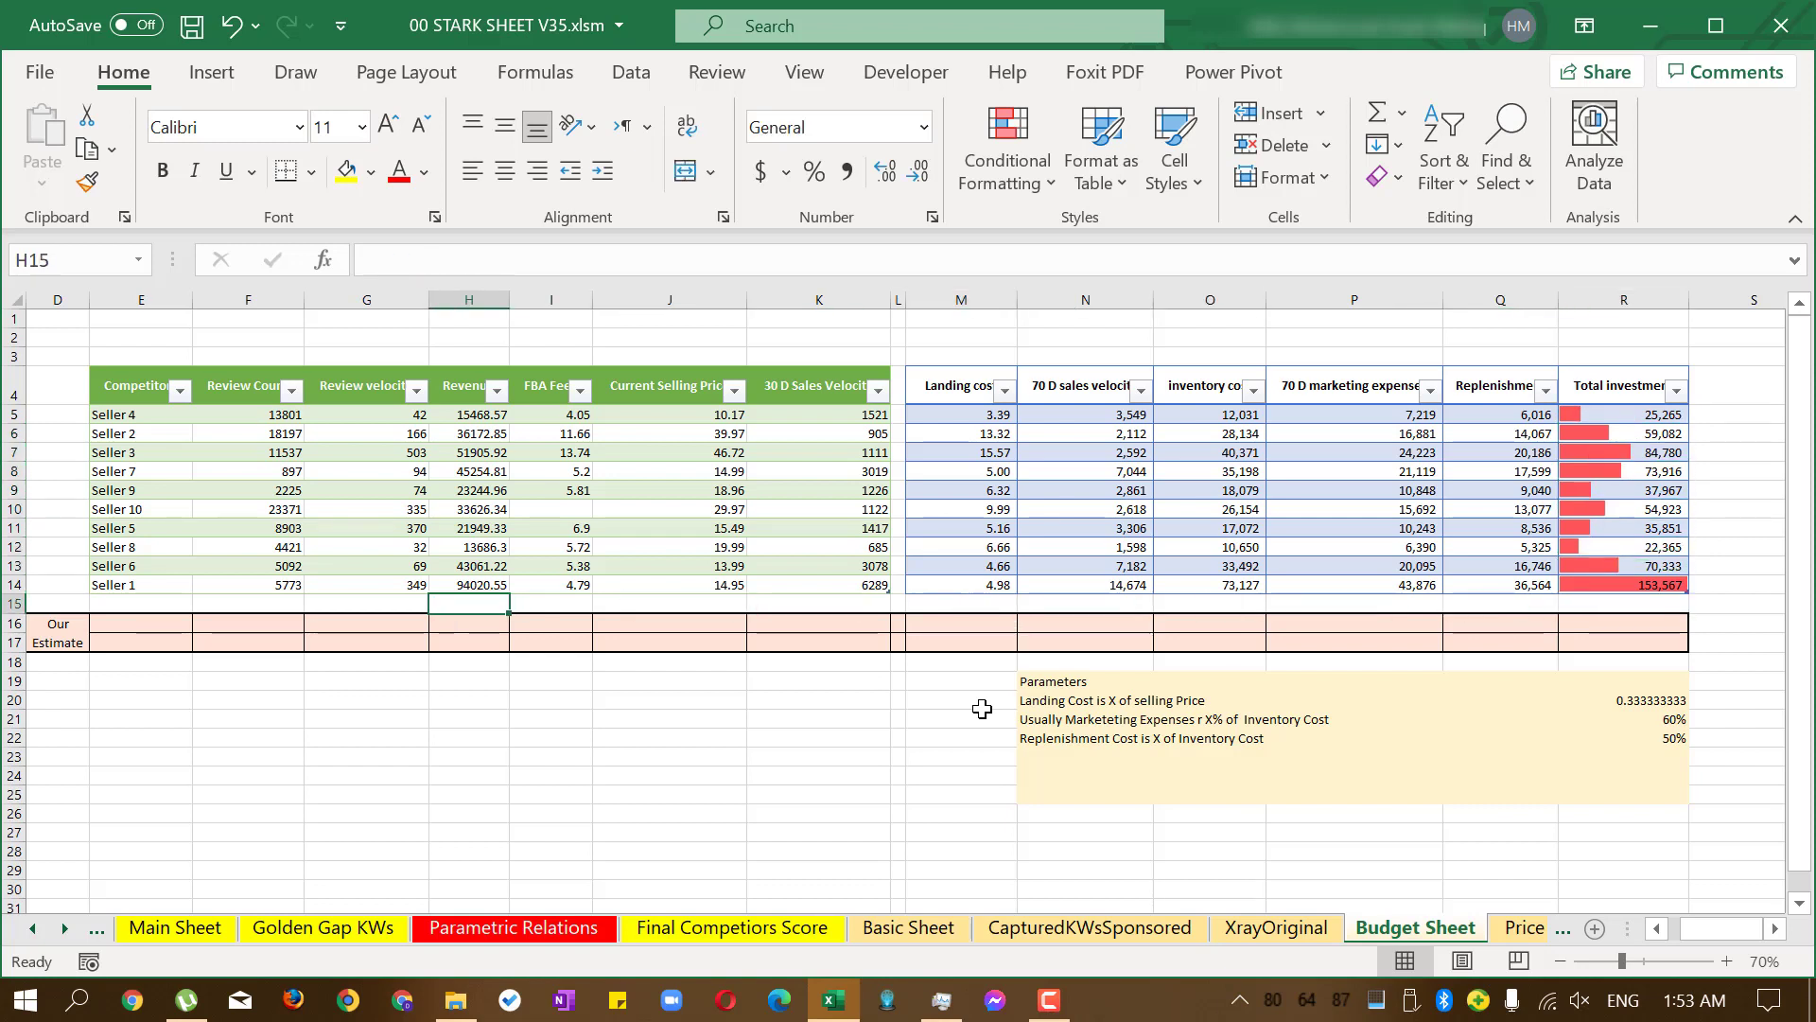
key(Left)
key(Down)
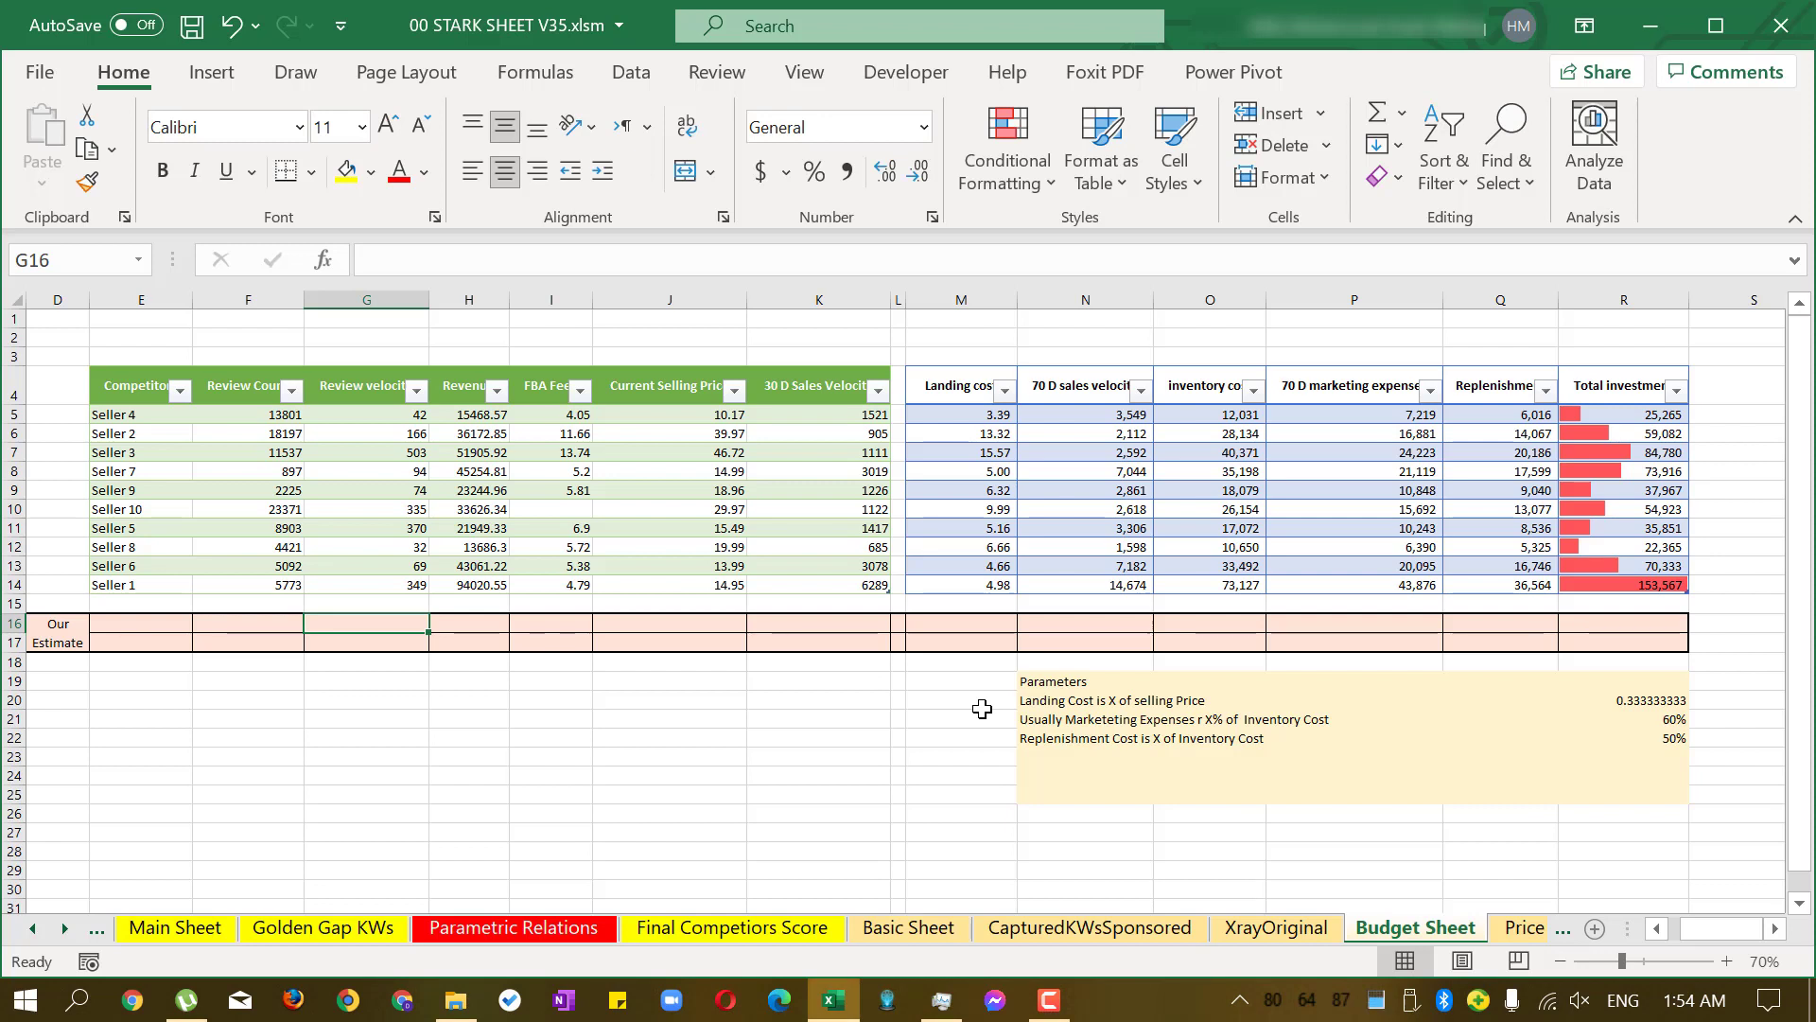
key(Right)
key(Right)
key(Right)
key(Right)
key(Right)
key(Right)
key(Right)
key(Right)
key(Right)
key(Right)
key(Right)
key(Right)
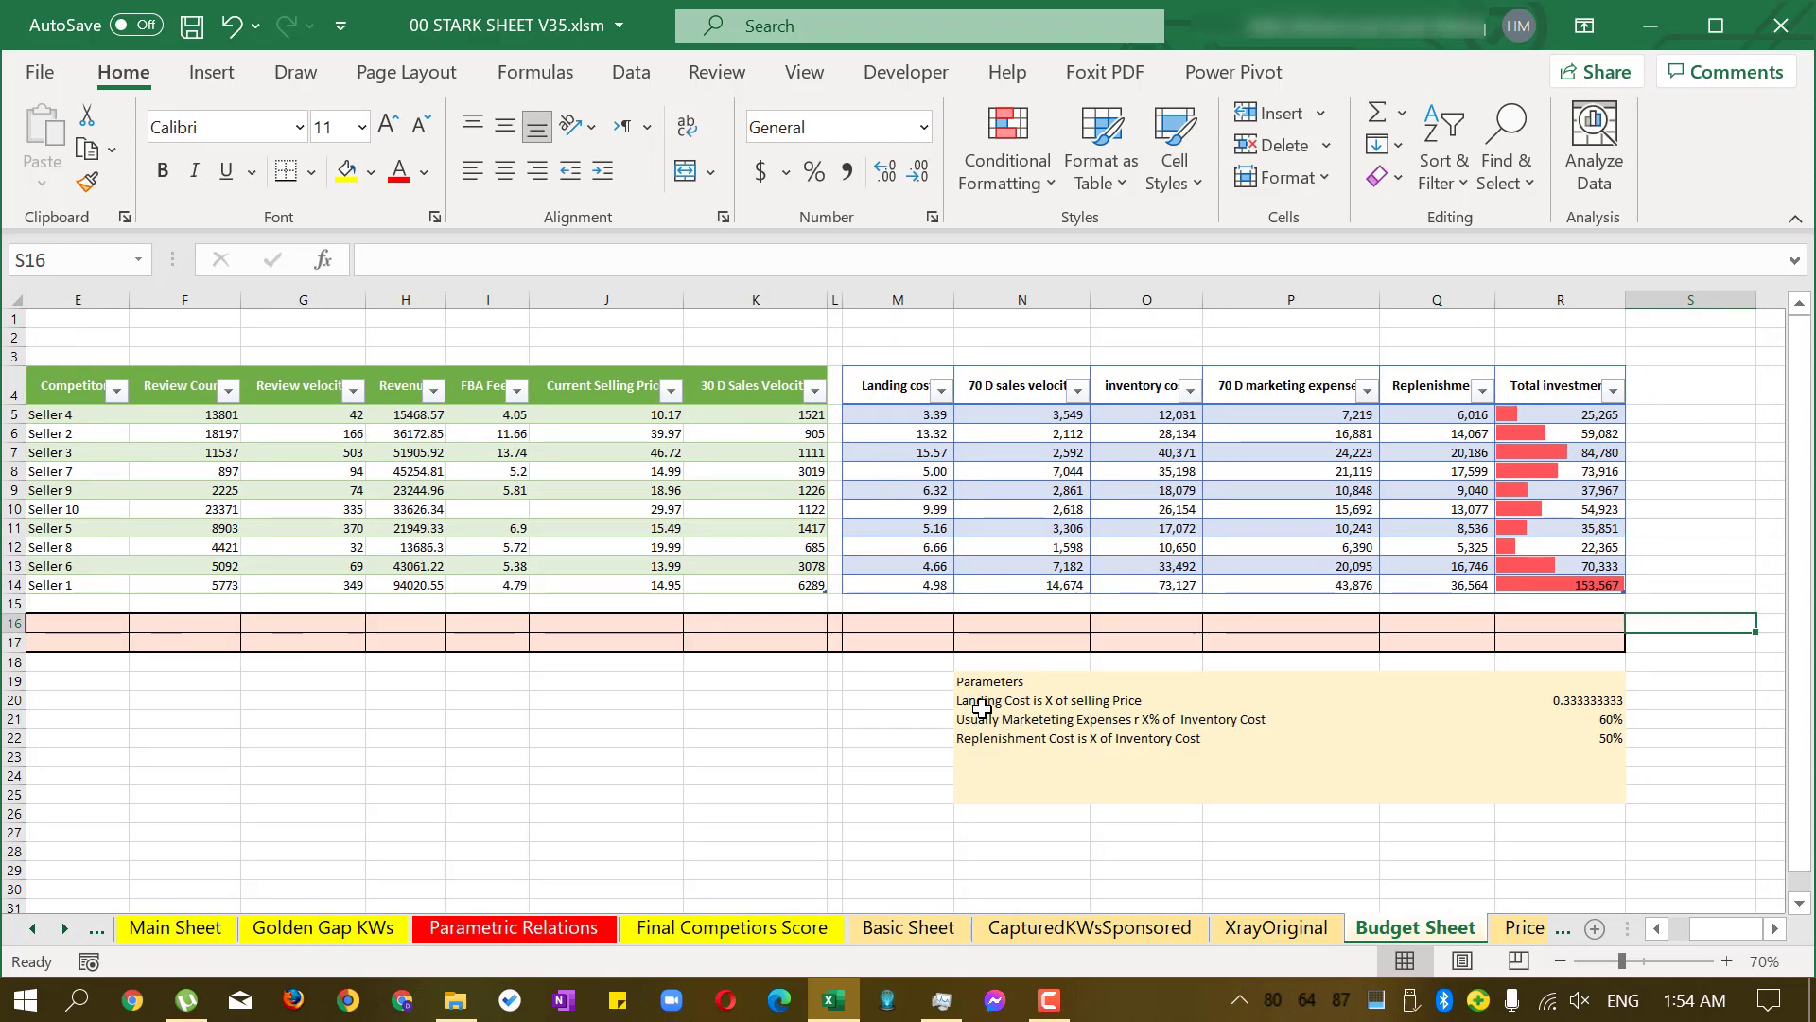
key(Left)
key(Left)
key(Left)
key(Left)
key(Left)
key(Left)
key(Left)
key(Left)
key(Left)
key(Left)
key(Left)
key(Left)
key(Left)
key(Left)
key(Left)
key(Left)
key(Left)
key(Left)
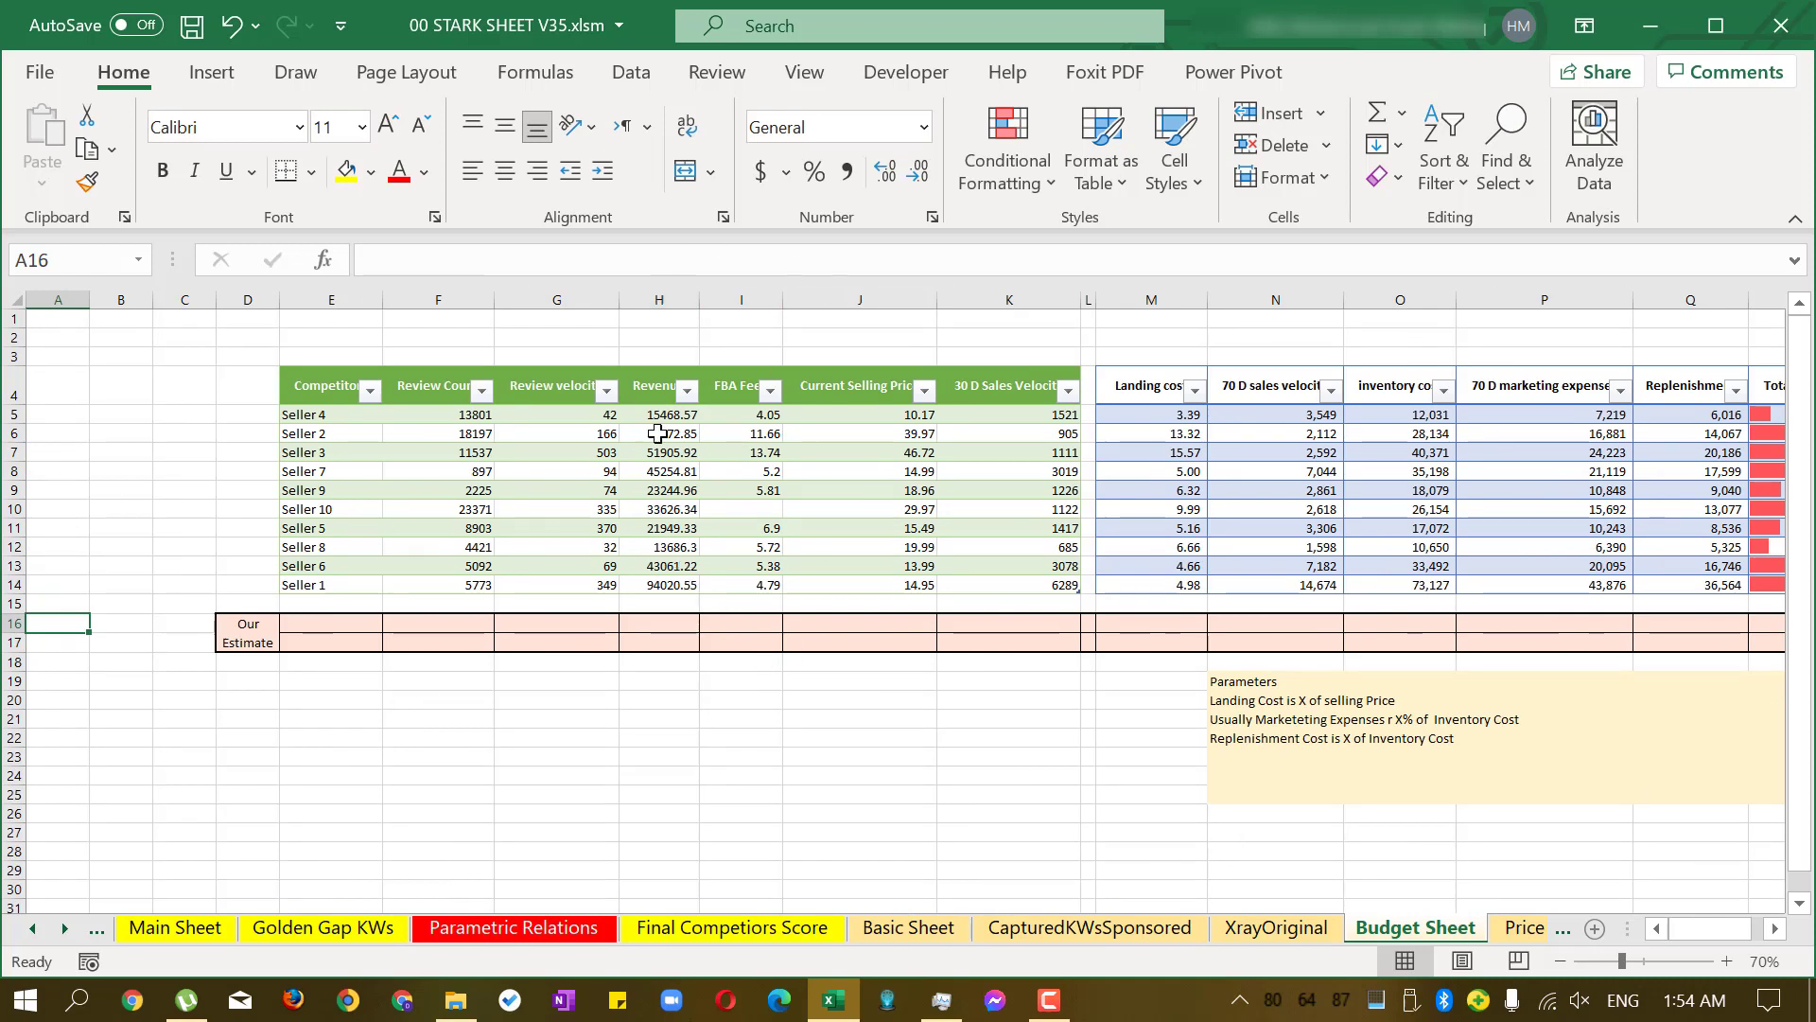
click(773, 436)
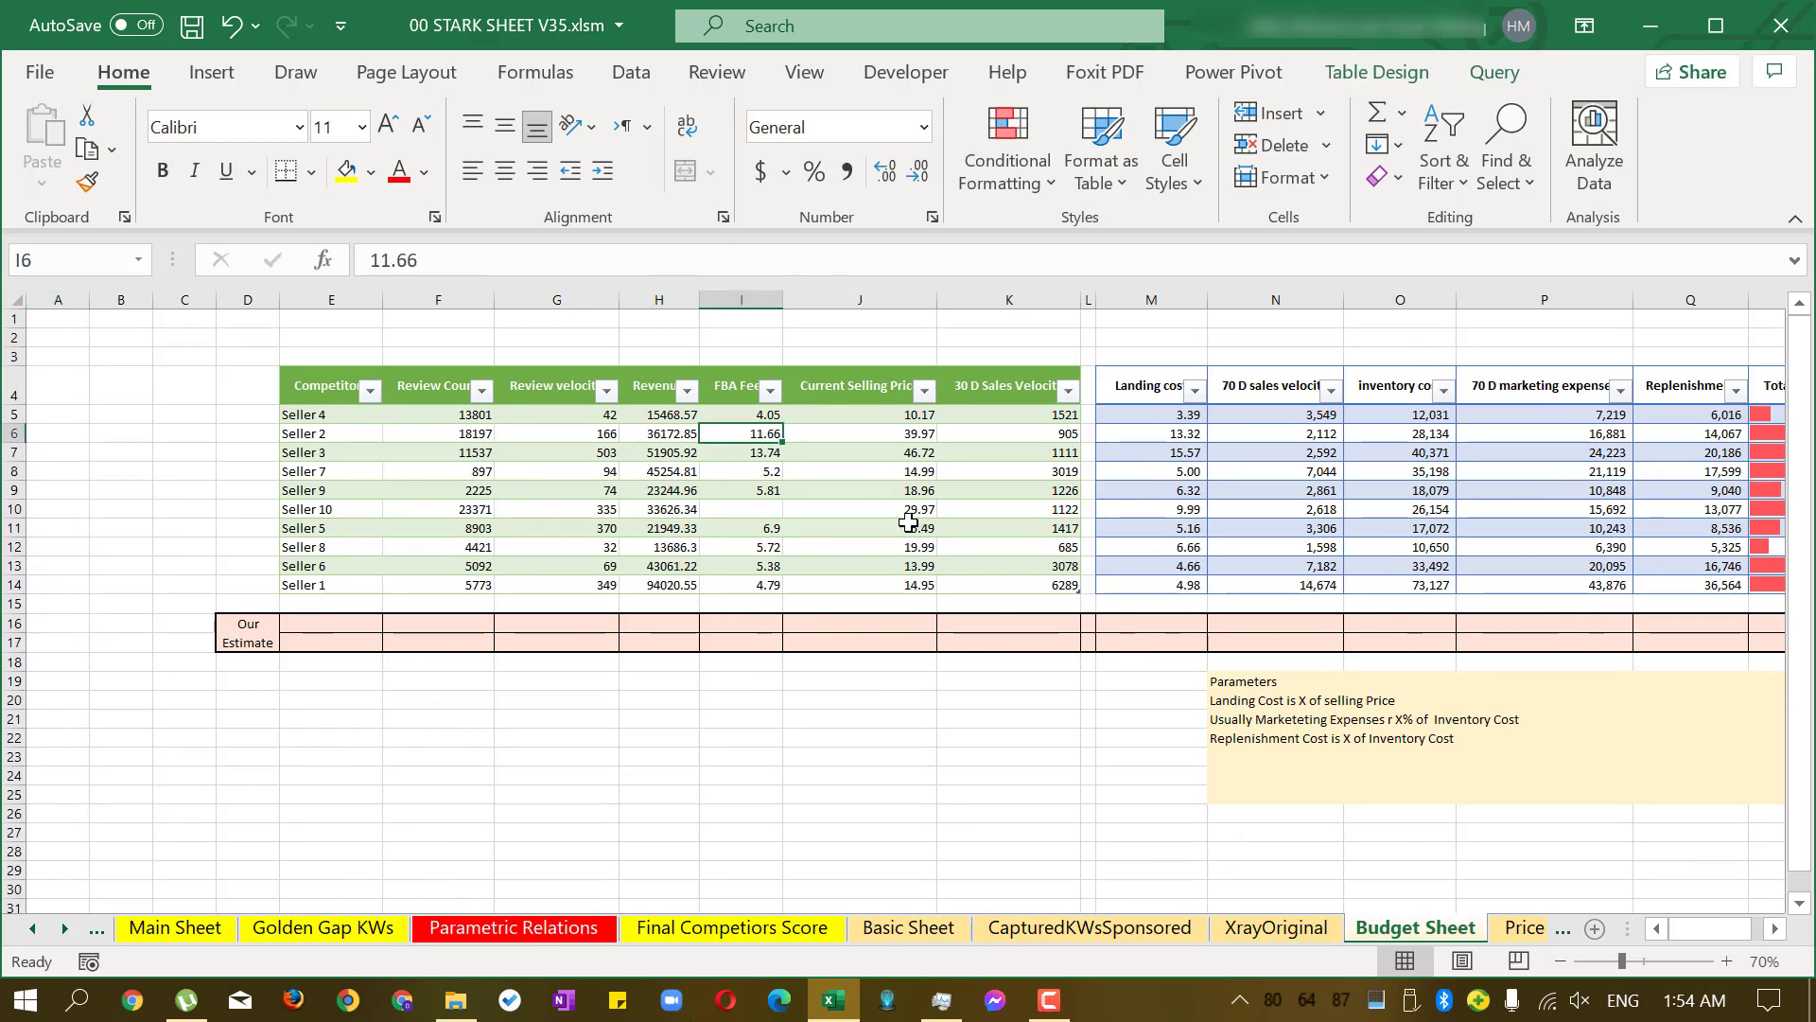
click(961, 456)
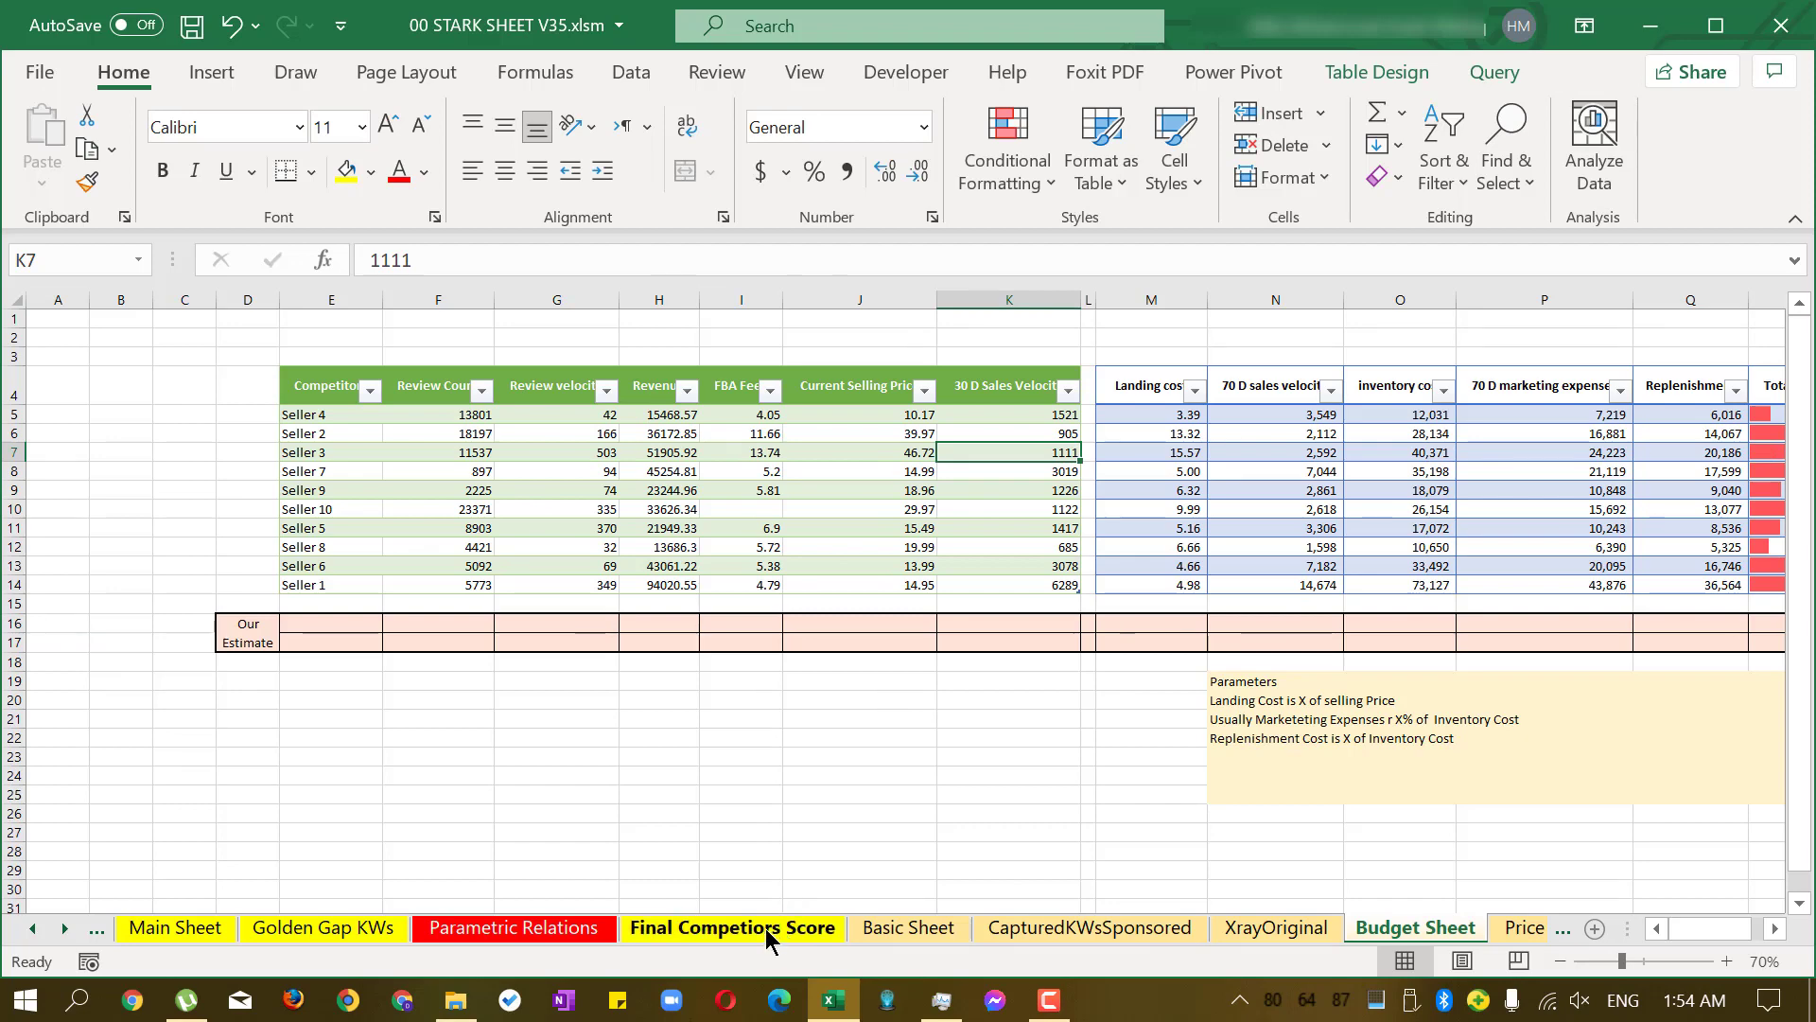
On the Price Breakdown sheet, inspect the selling price for each scenario and the best scenario's Amazon fee formula.
click(1522, 927)
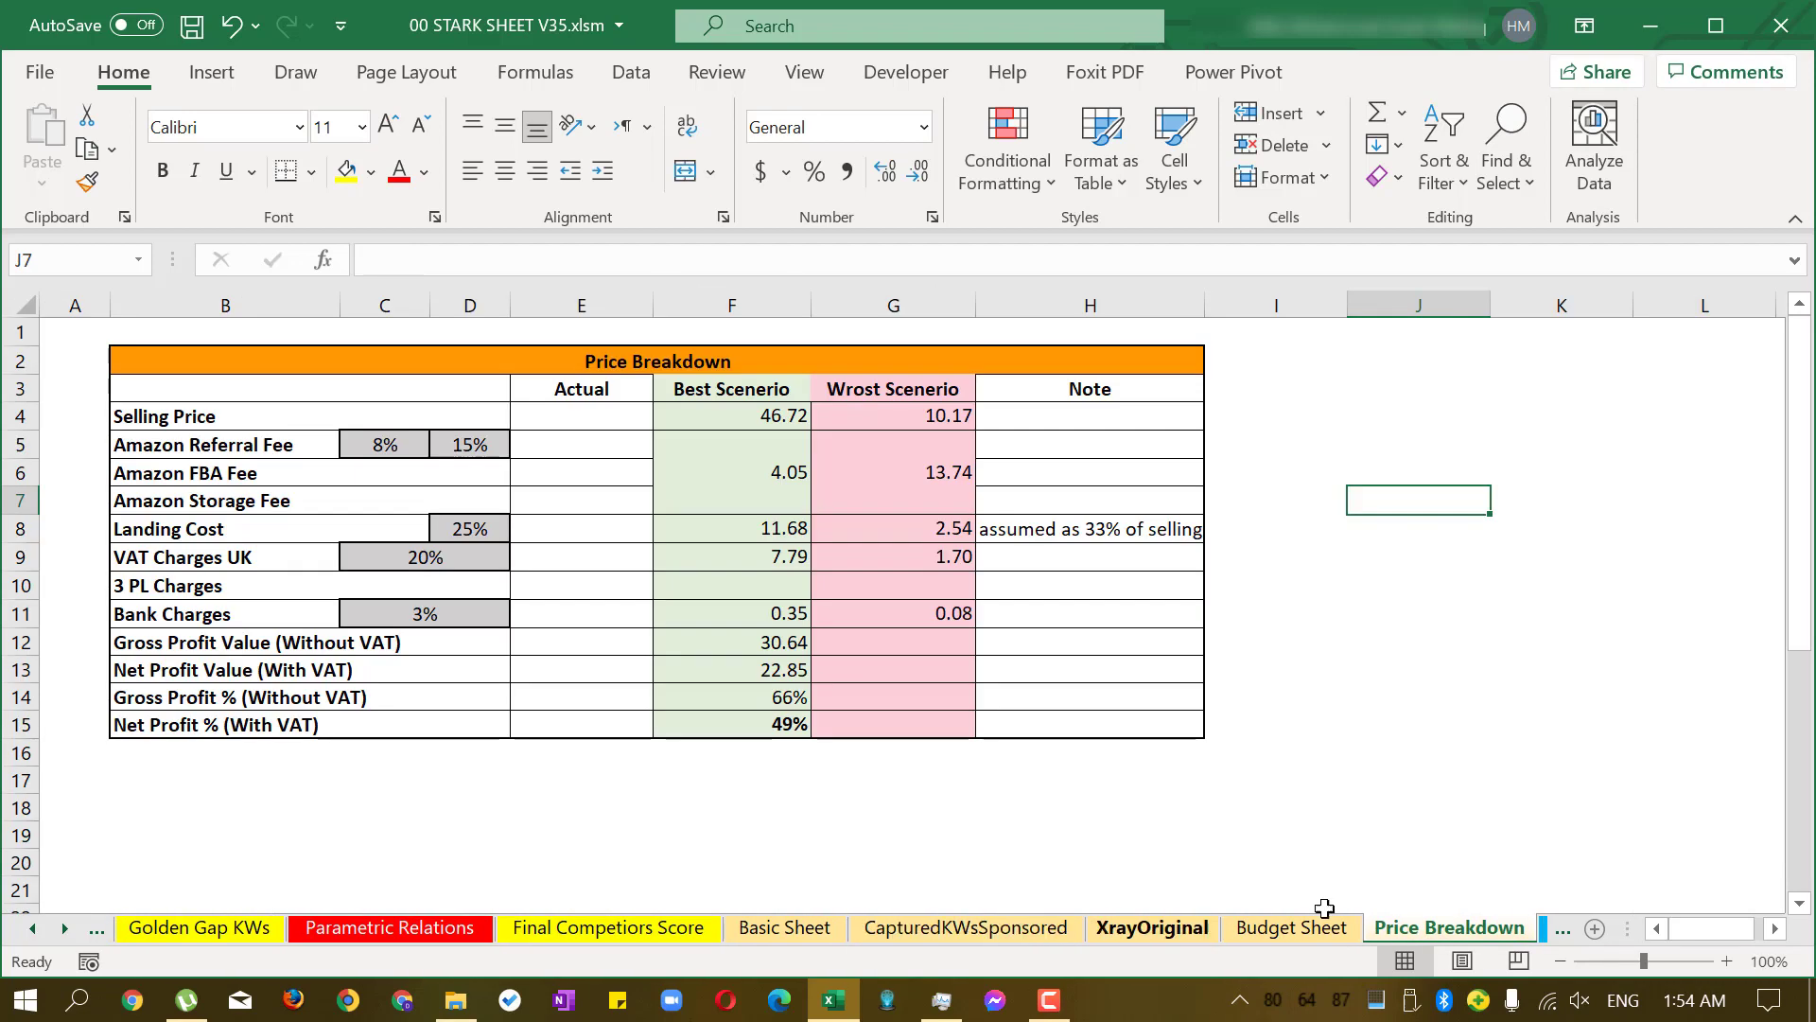
click(616, 417)
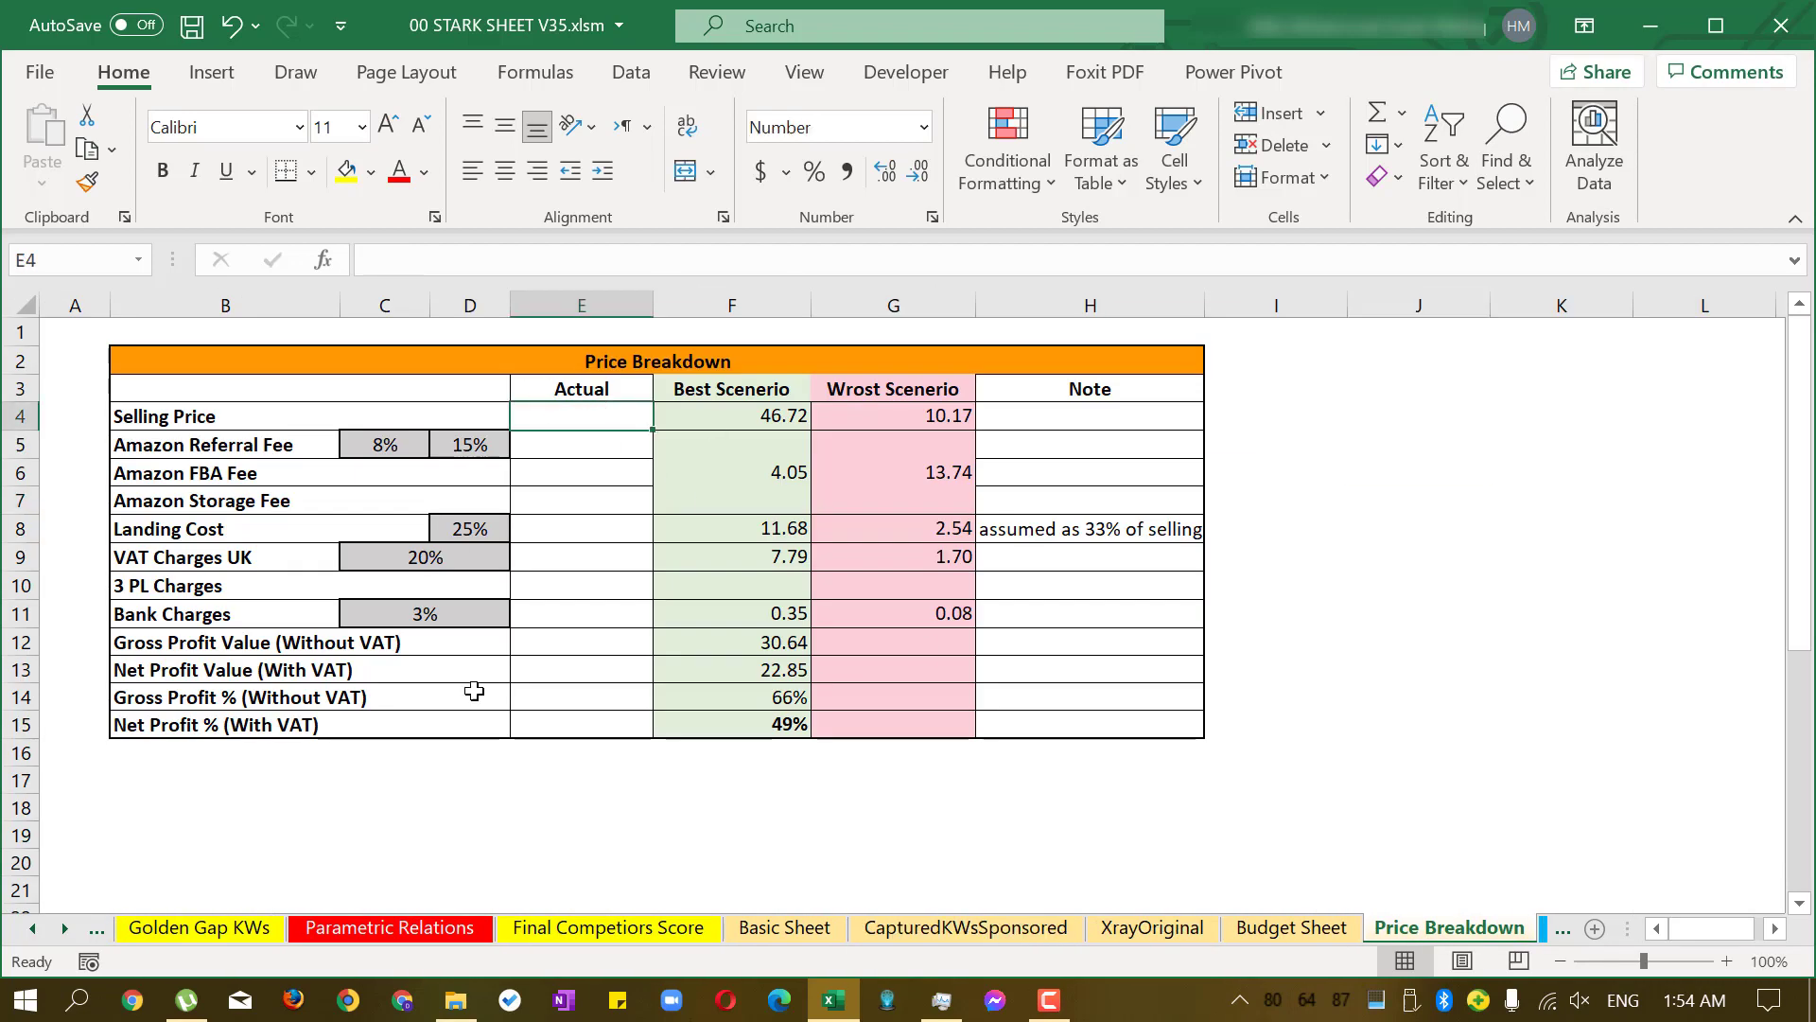
click(774, 413)
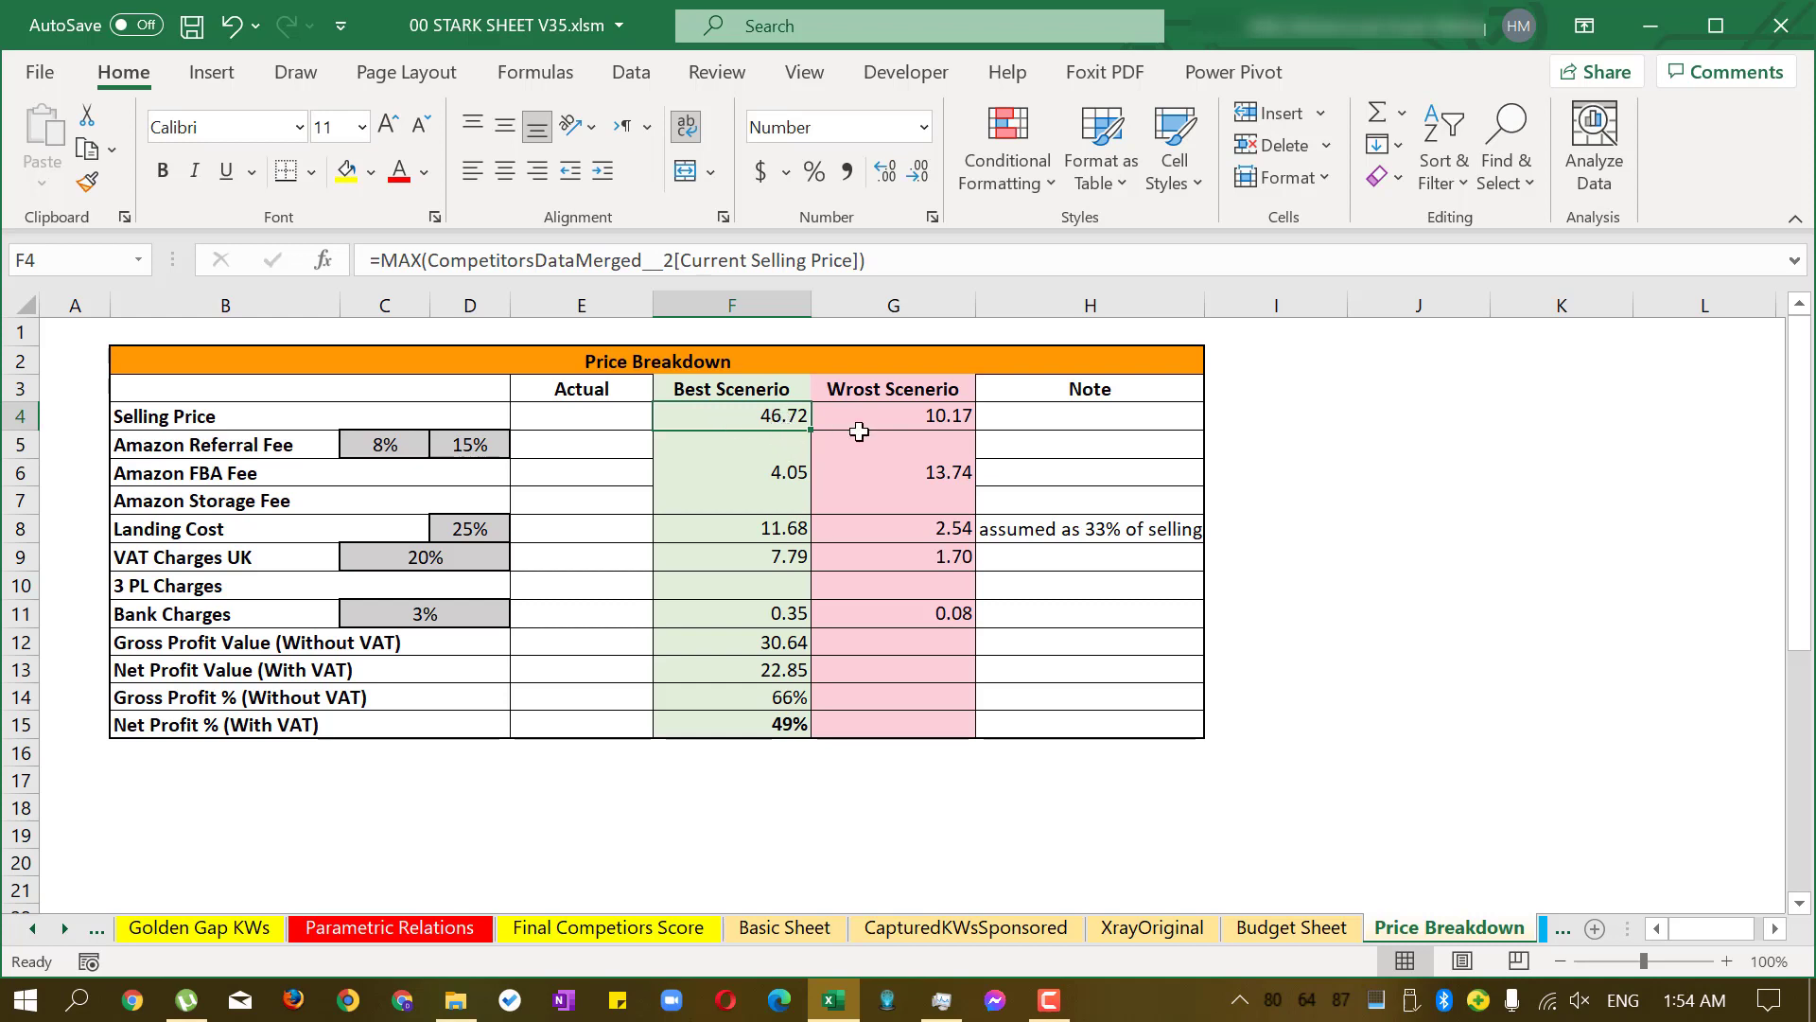
click(925, 413)
click(608, 416)
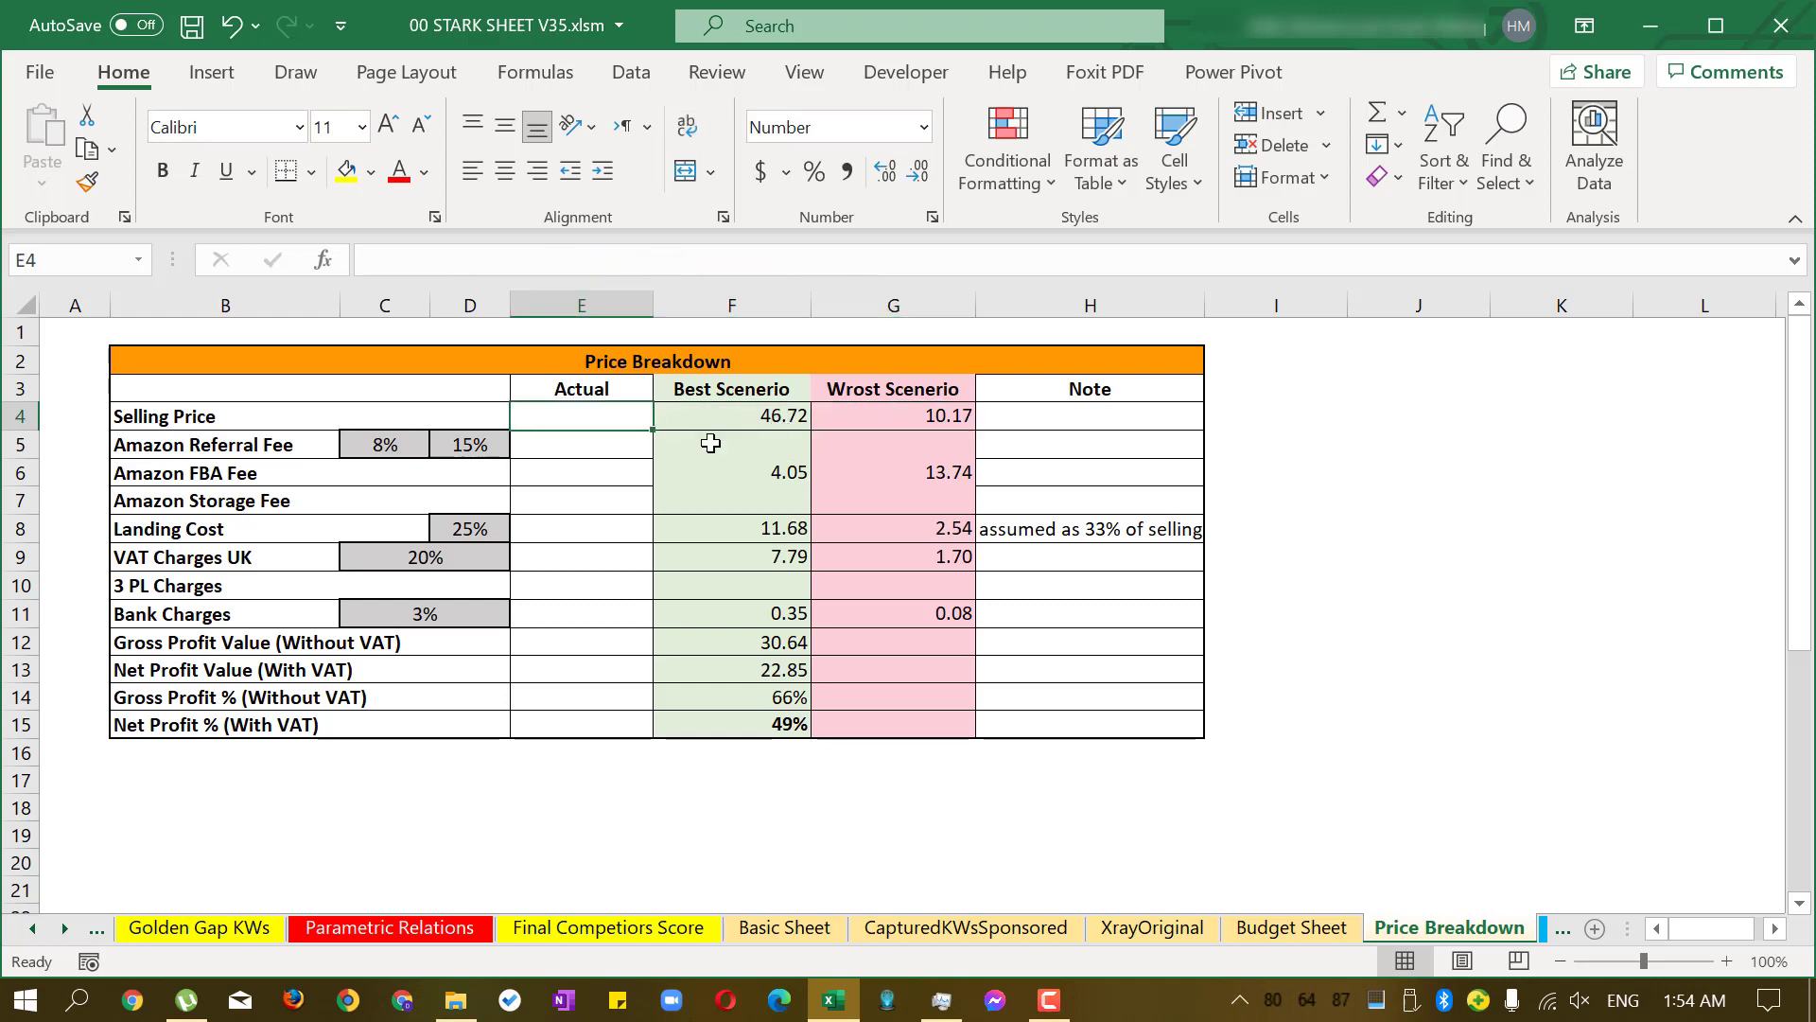
click(765, 473)
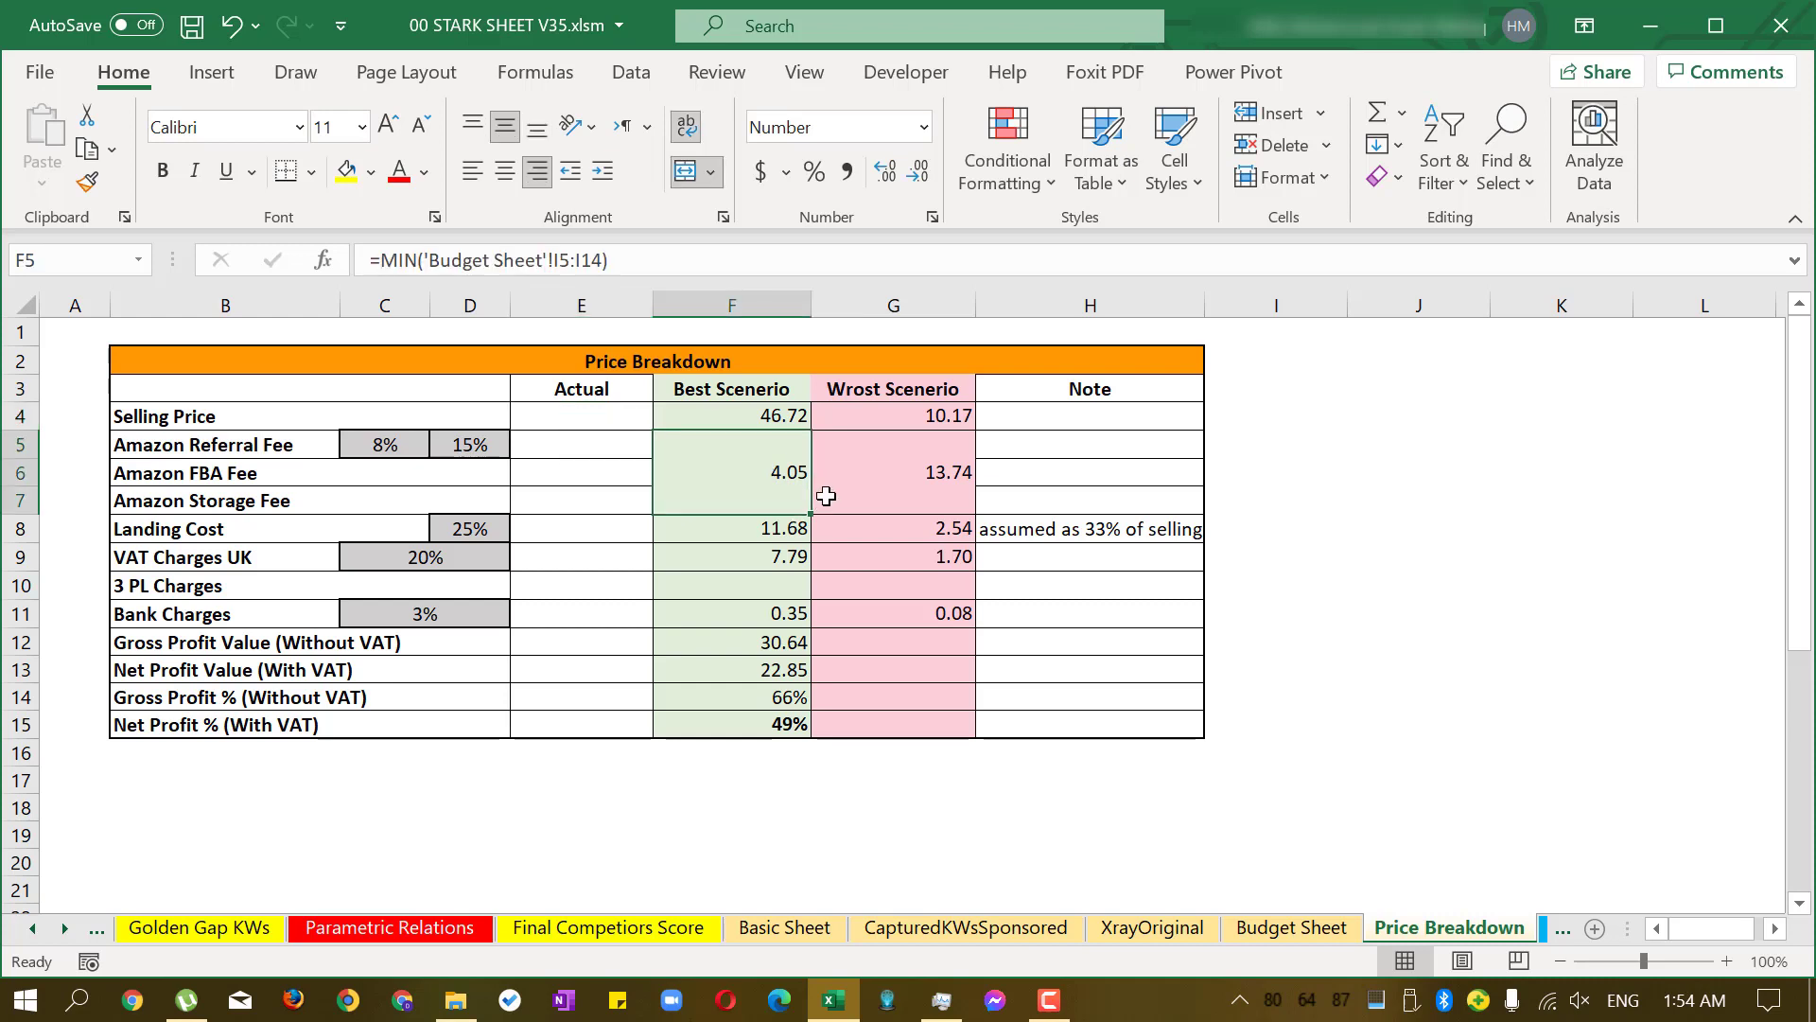
Check the best scenario's landing cost formula and set the Landing Cost percentage to 33%.
click(768, 529)
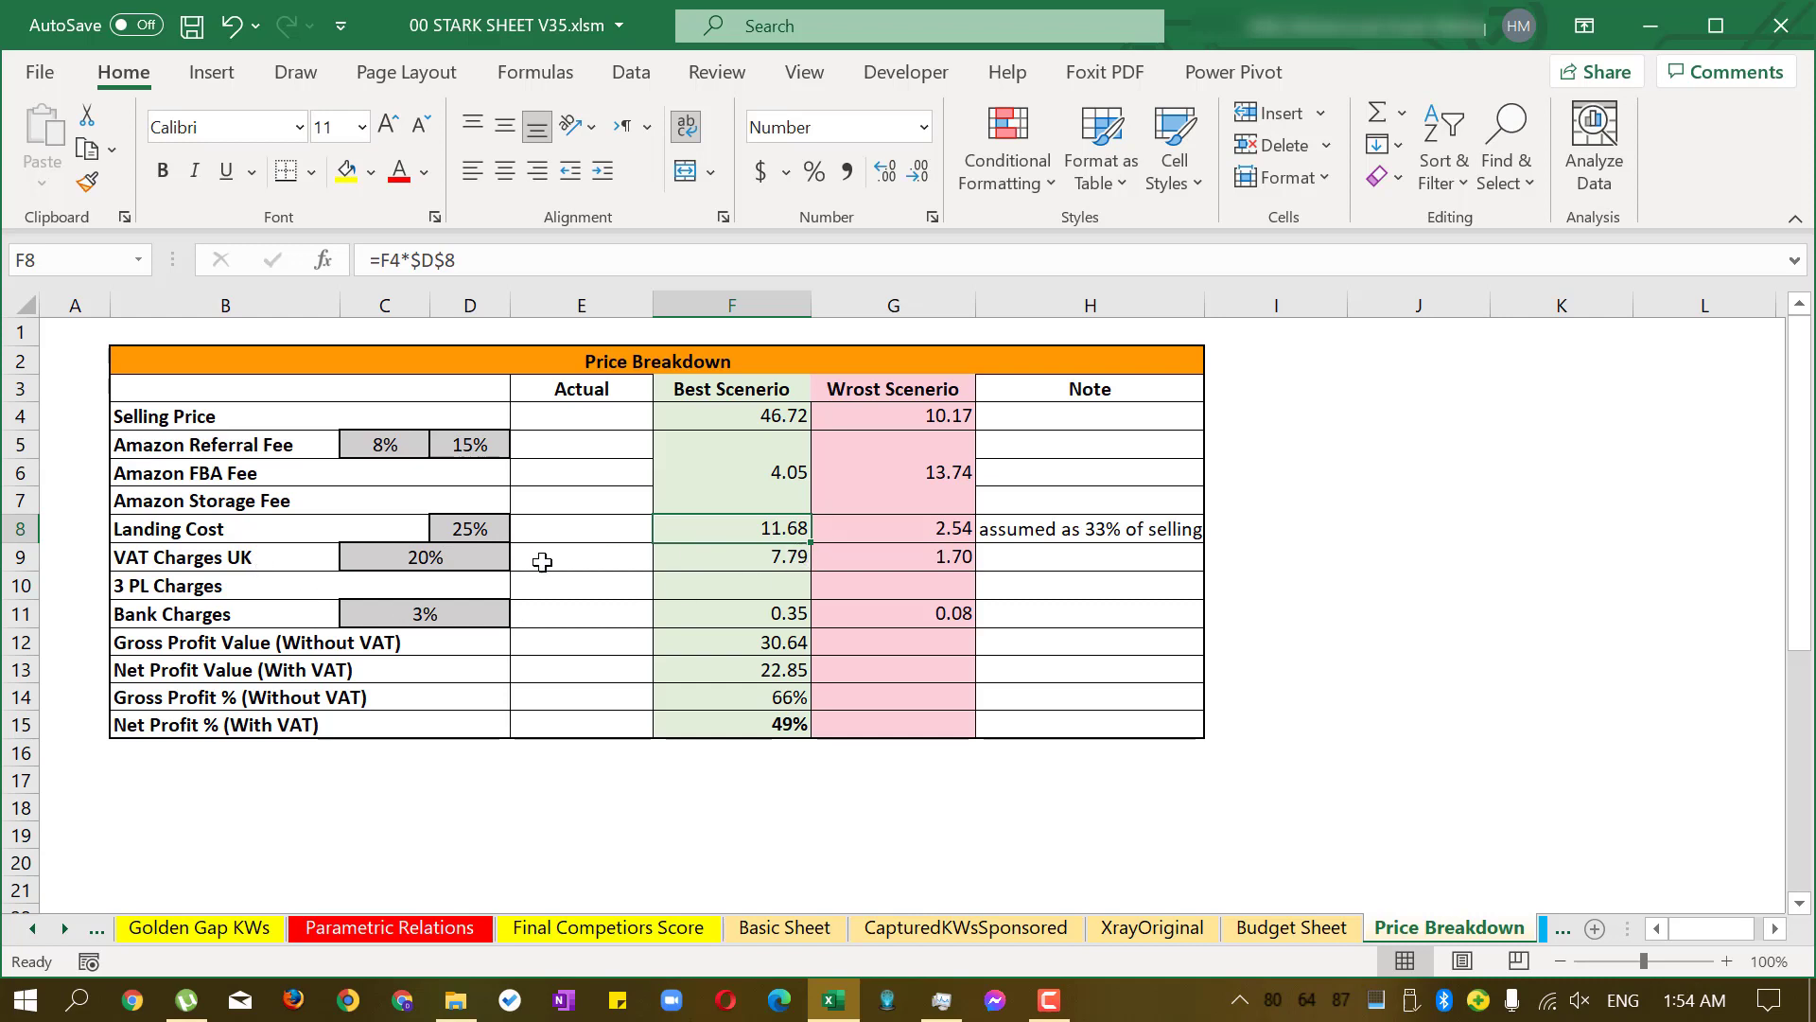
click(455, 529)
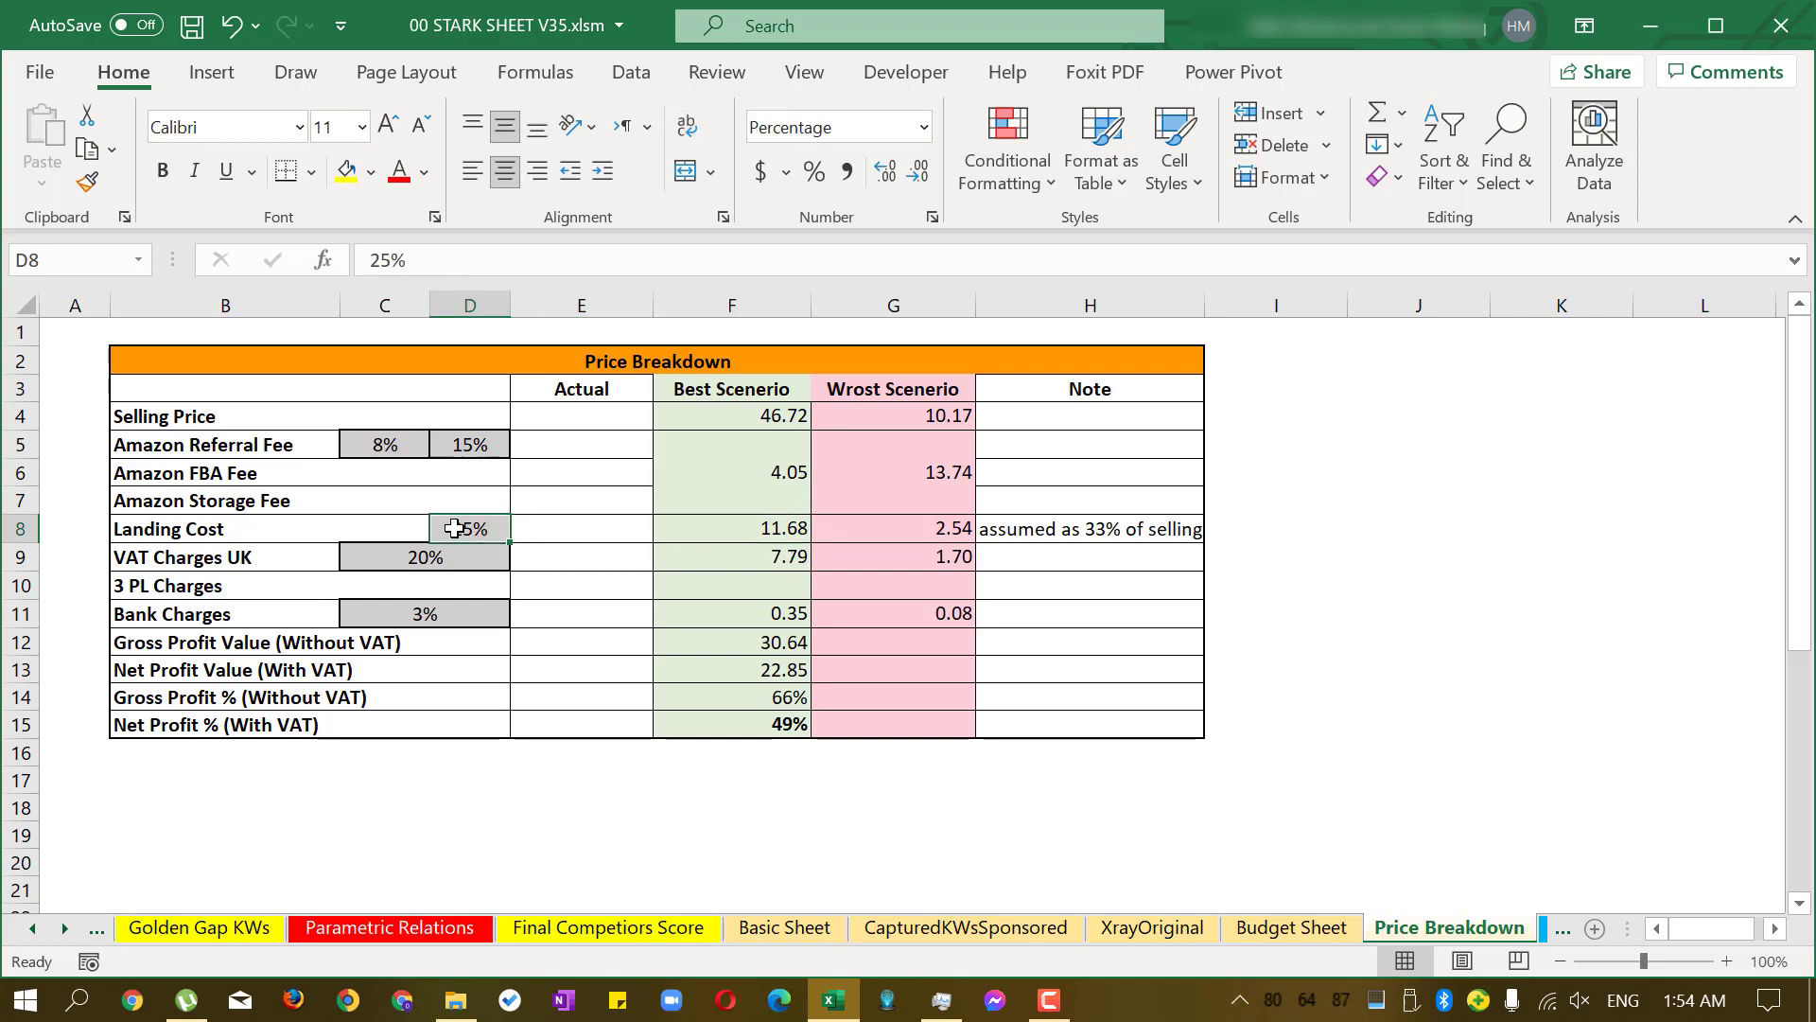
click(392, 260)
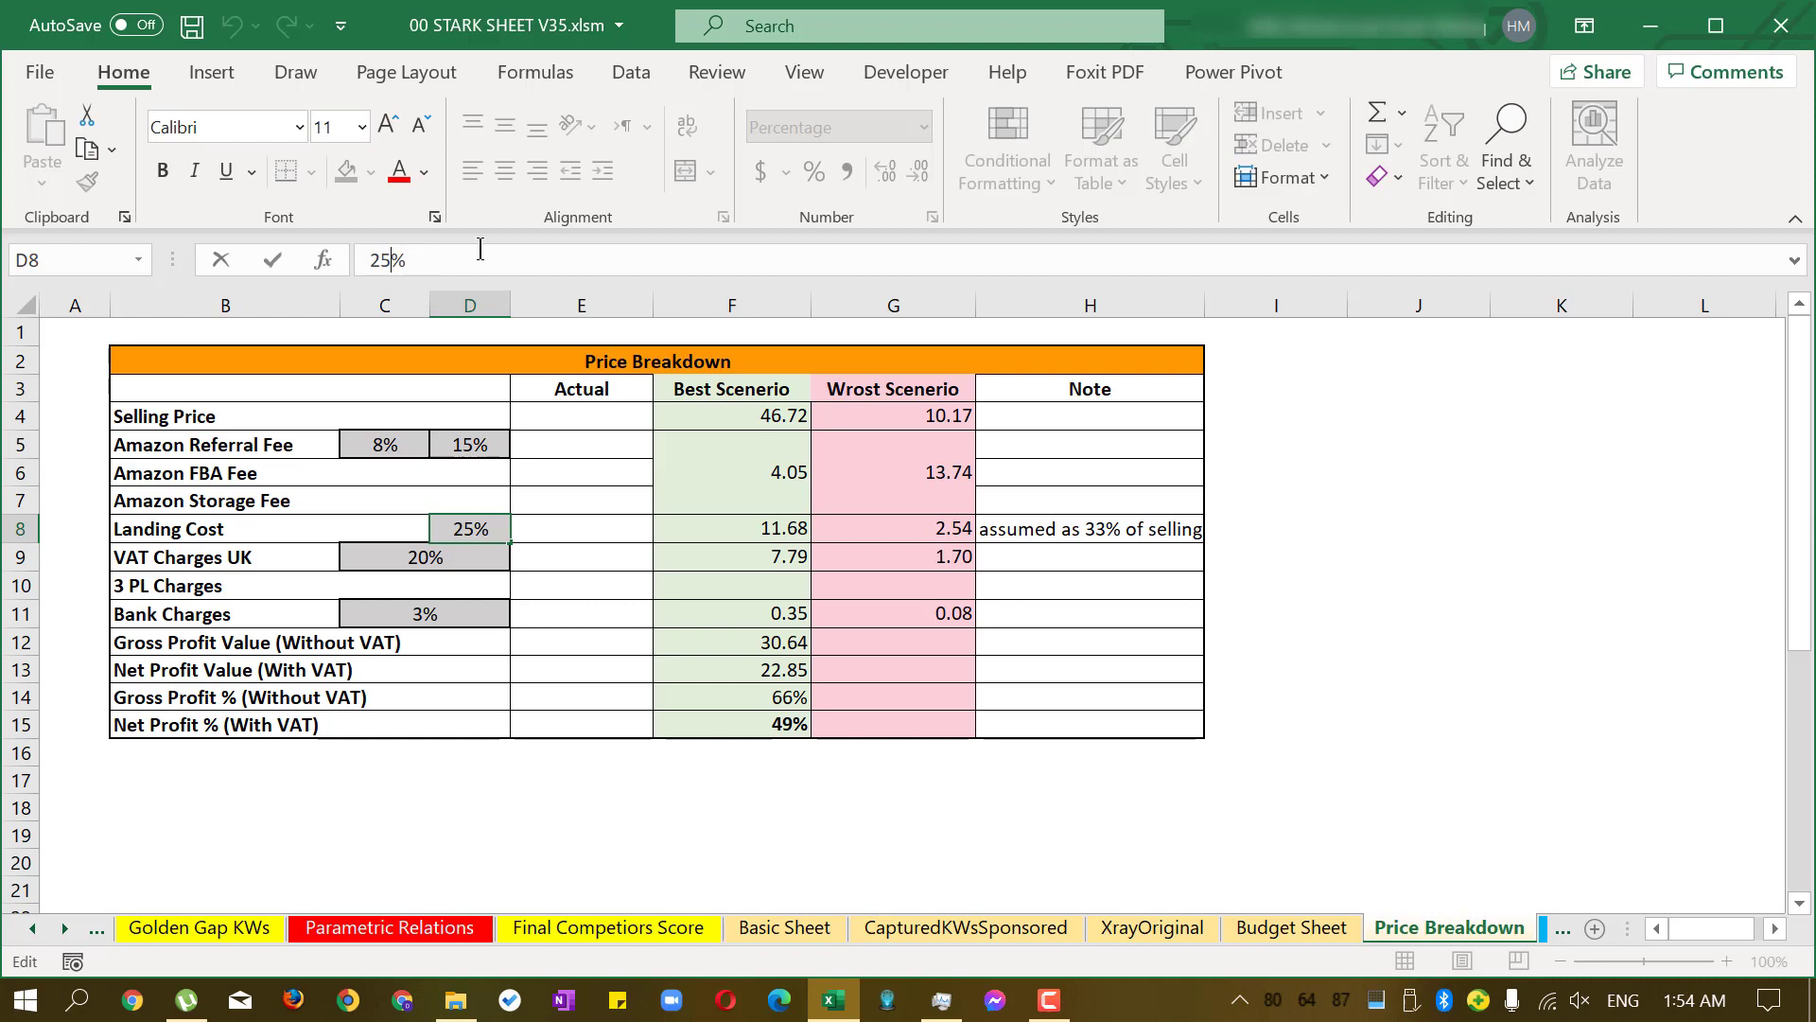
key(BackSpace)
key(BackSpace)
text(33)
key(Return)
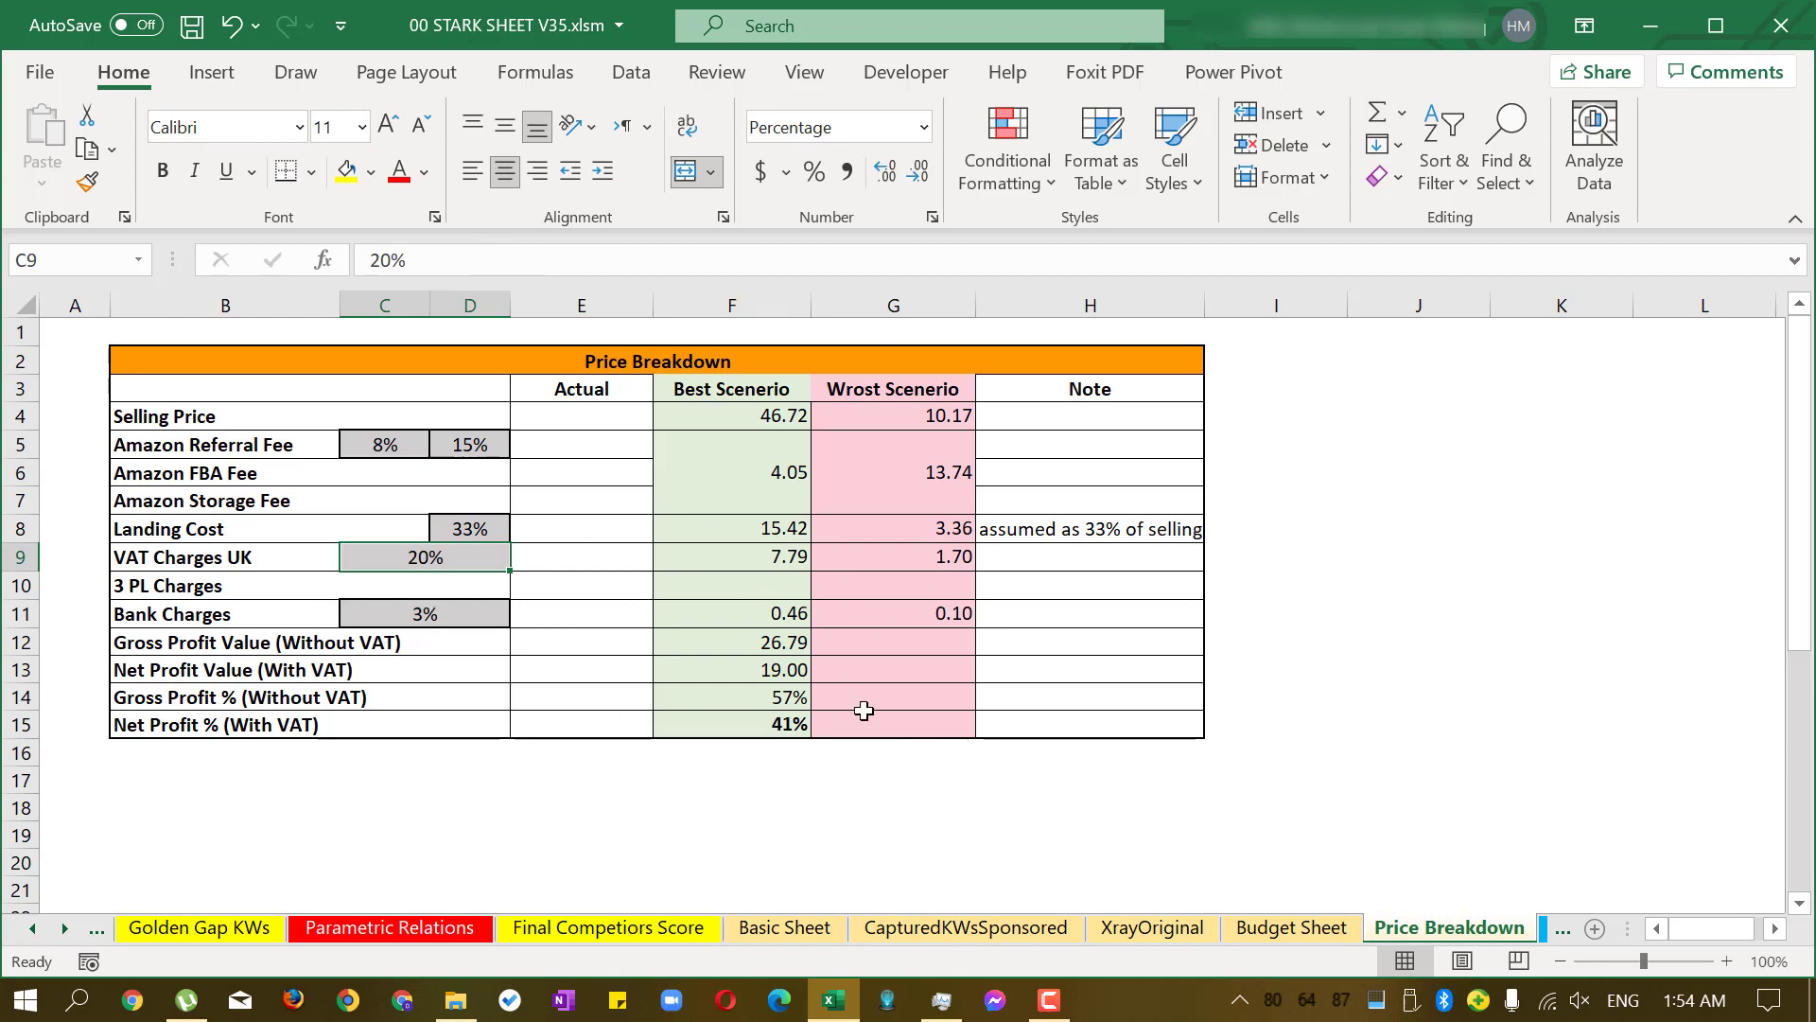
Examine the best scenario's net profit percentage with VAT, along with its selling price and Amazon fee formulas.
click(781, 726)
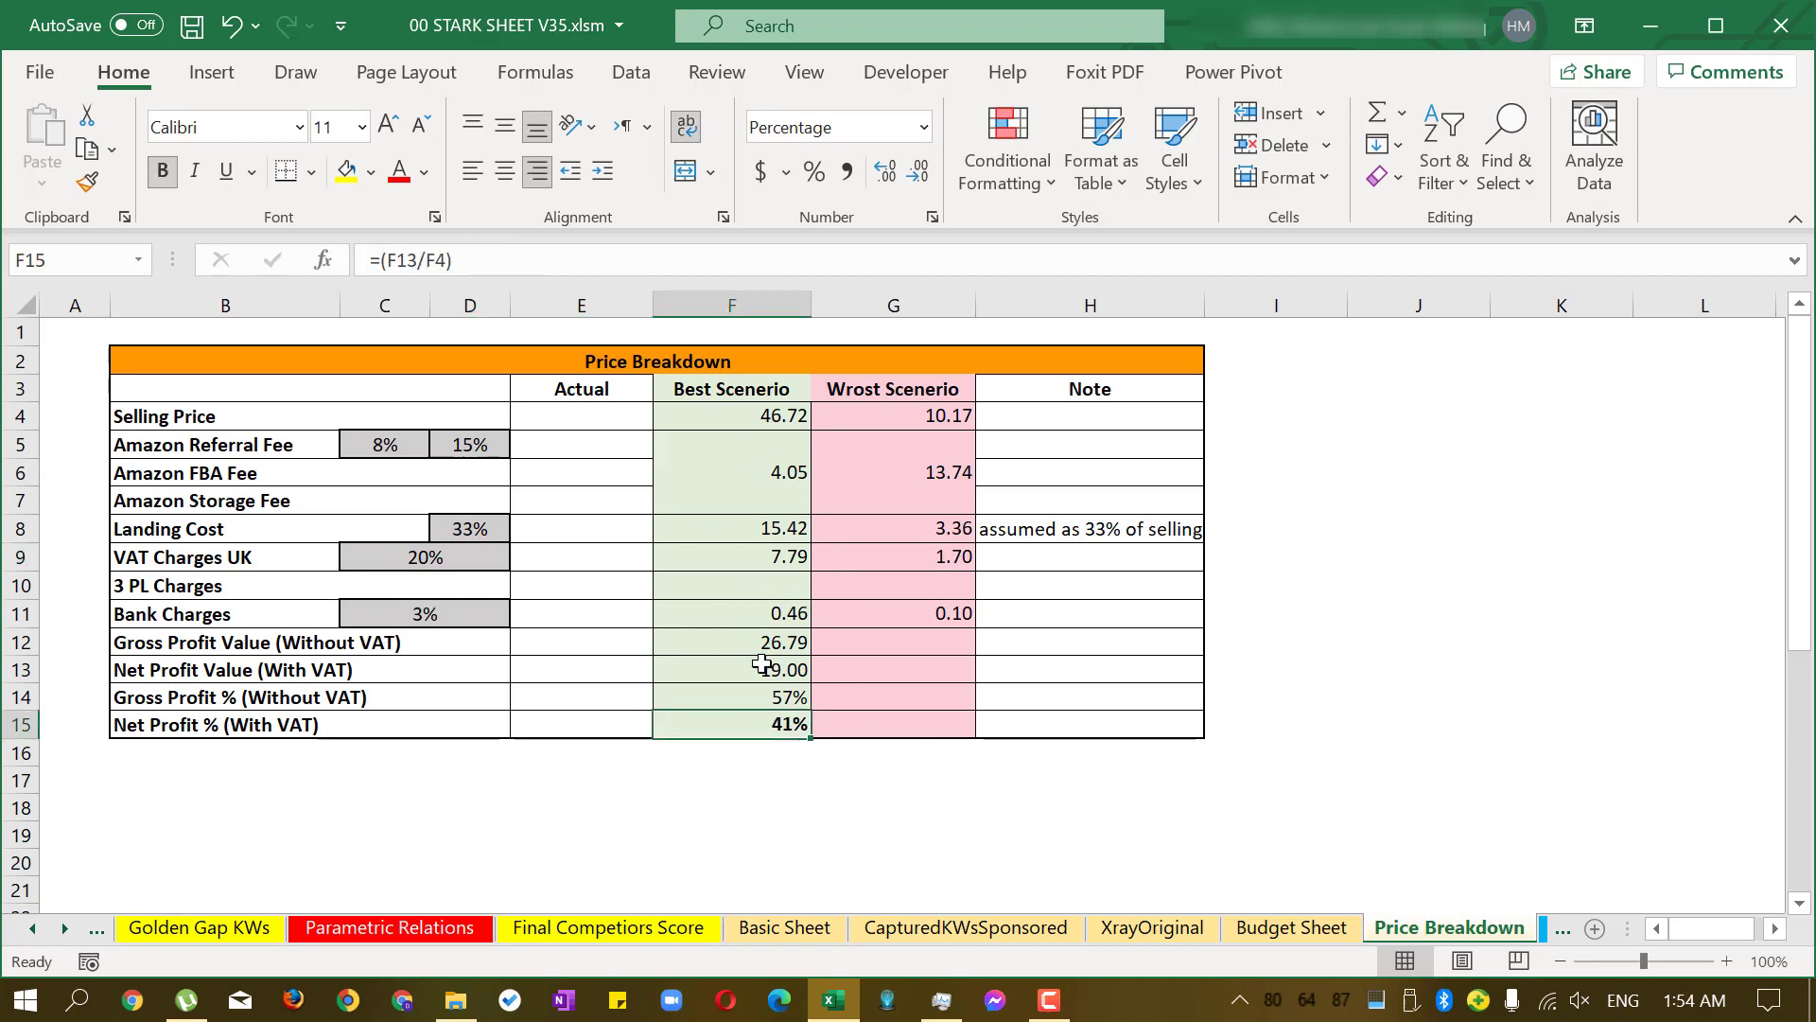
click(801, 752)
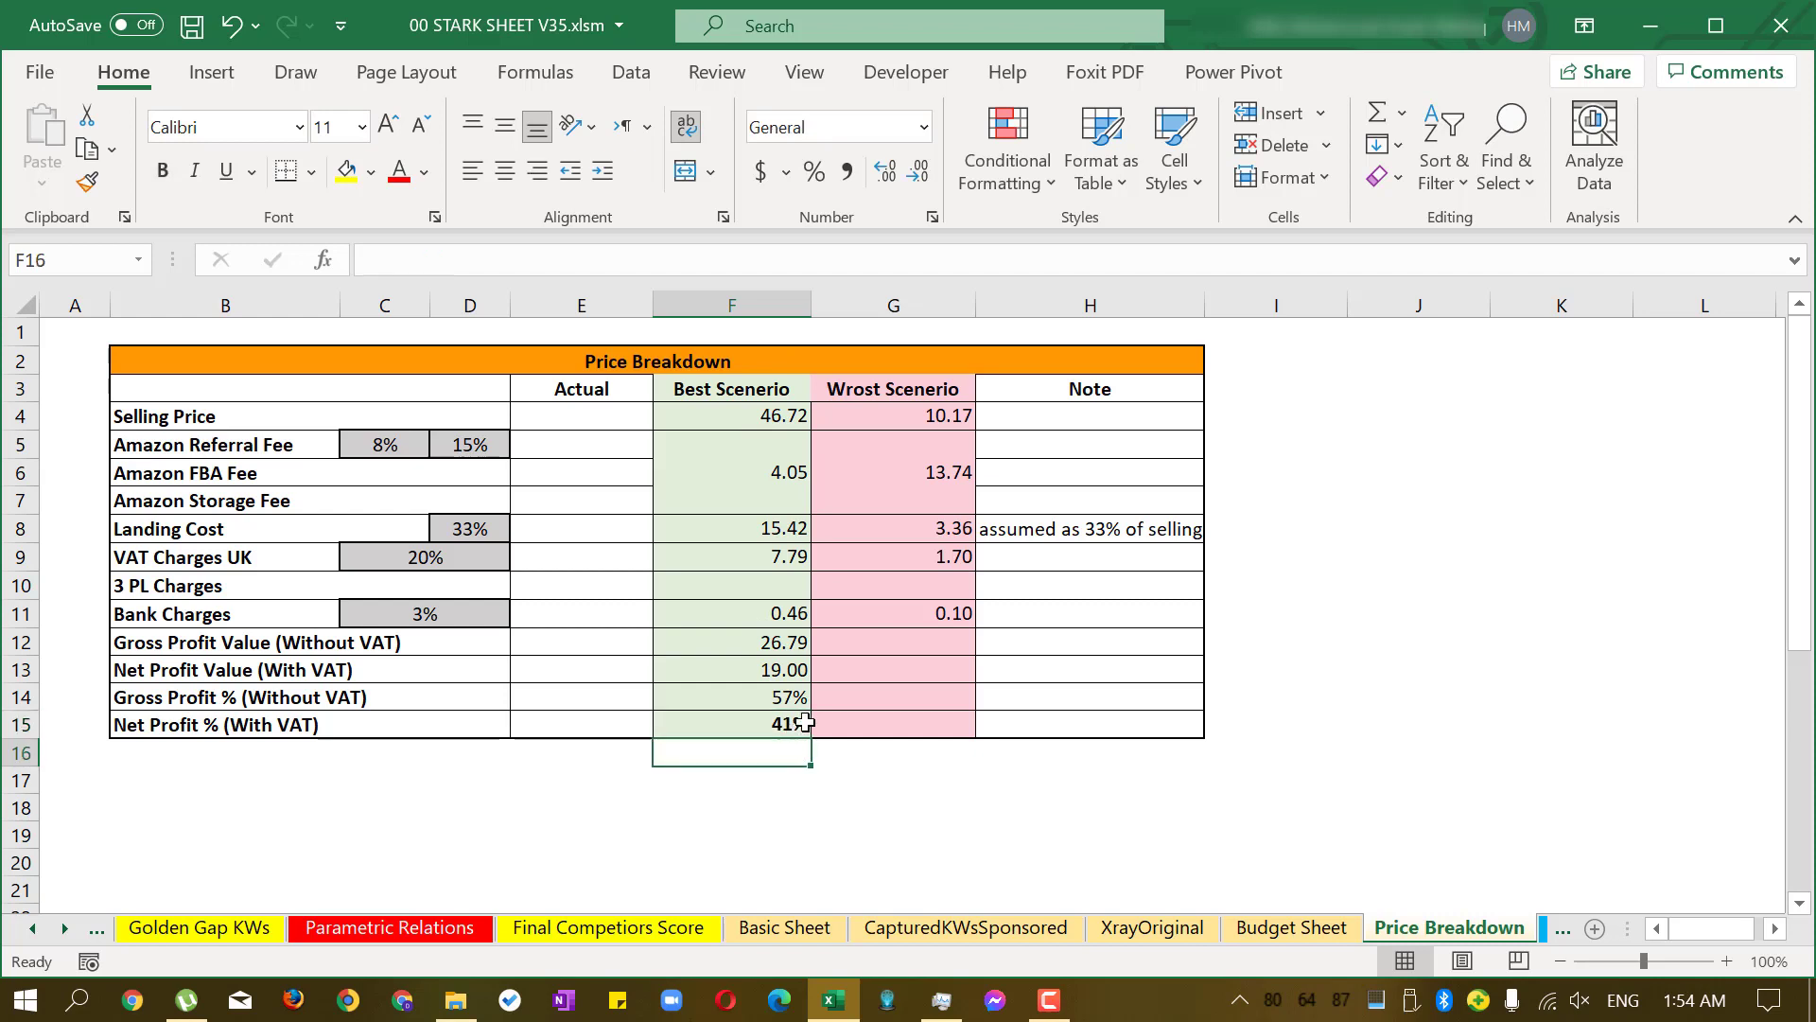
click(777, 420)
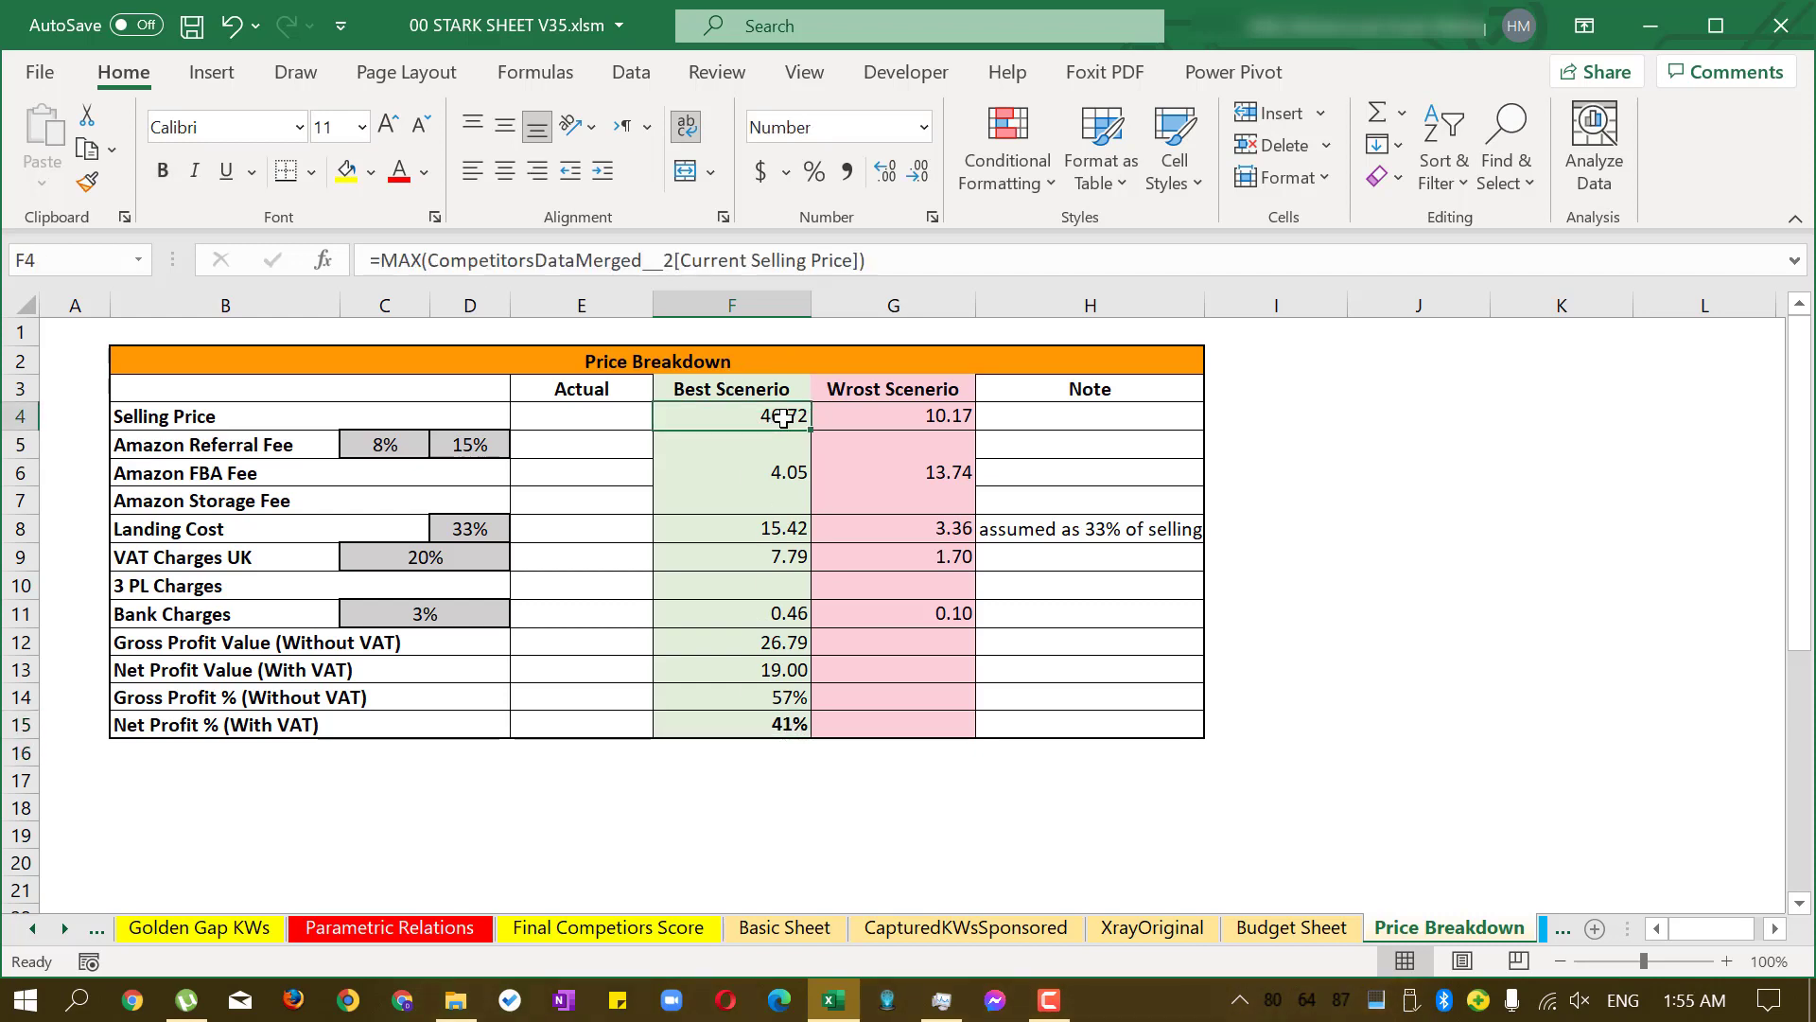
click(767, 489)
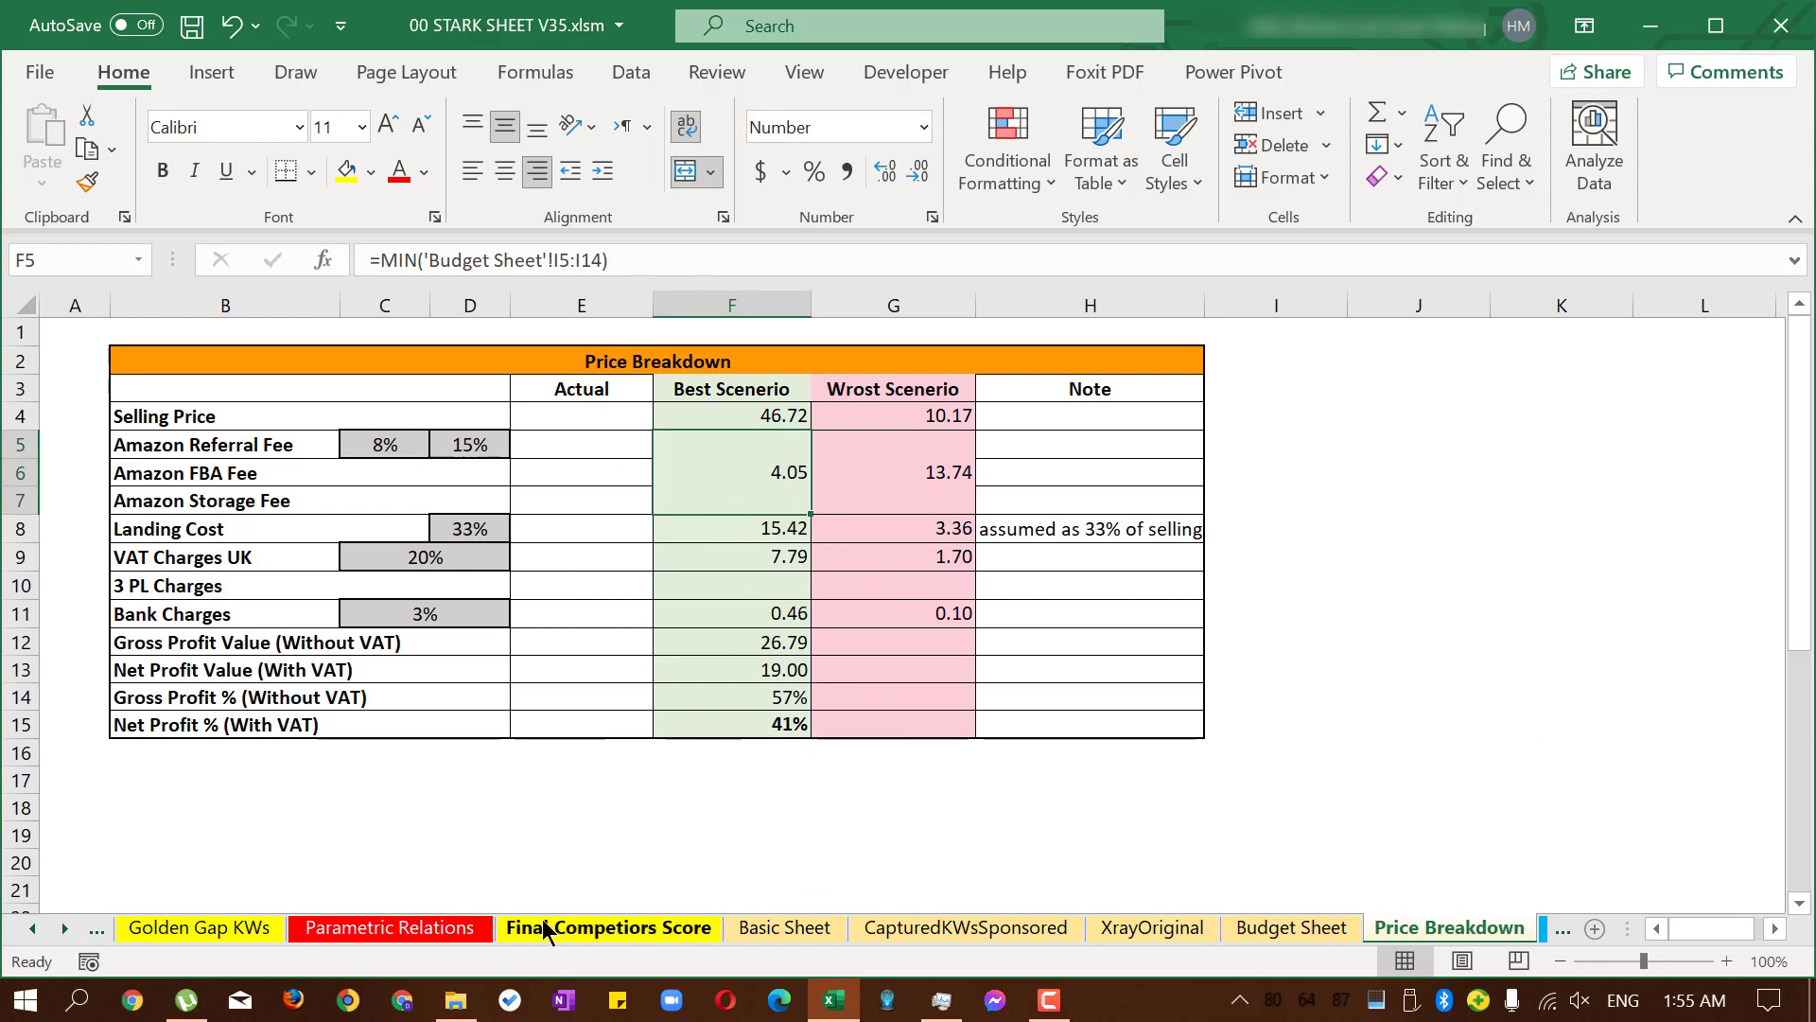
Go back to the first sheets of the workbook and view the Main Sheet's seller comparison.
click(34, 928)
click(34, 928)
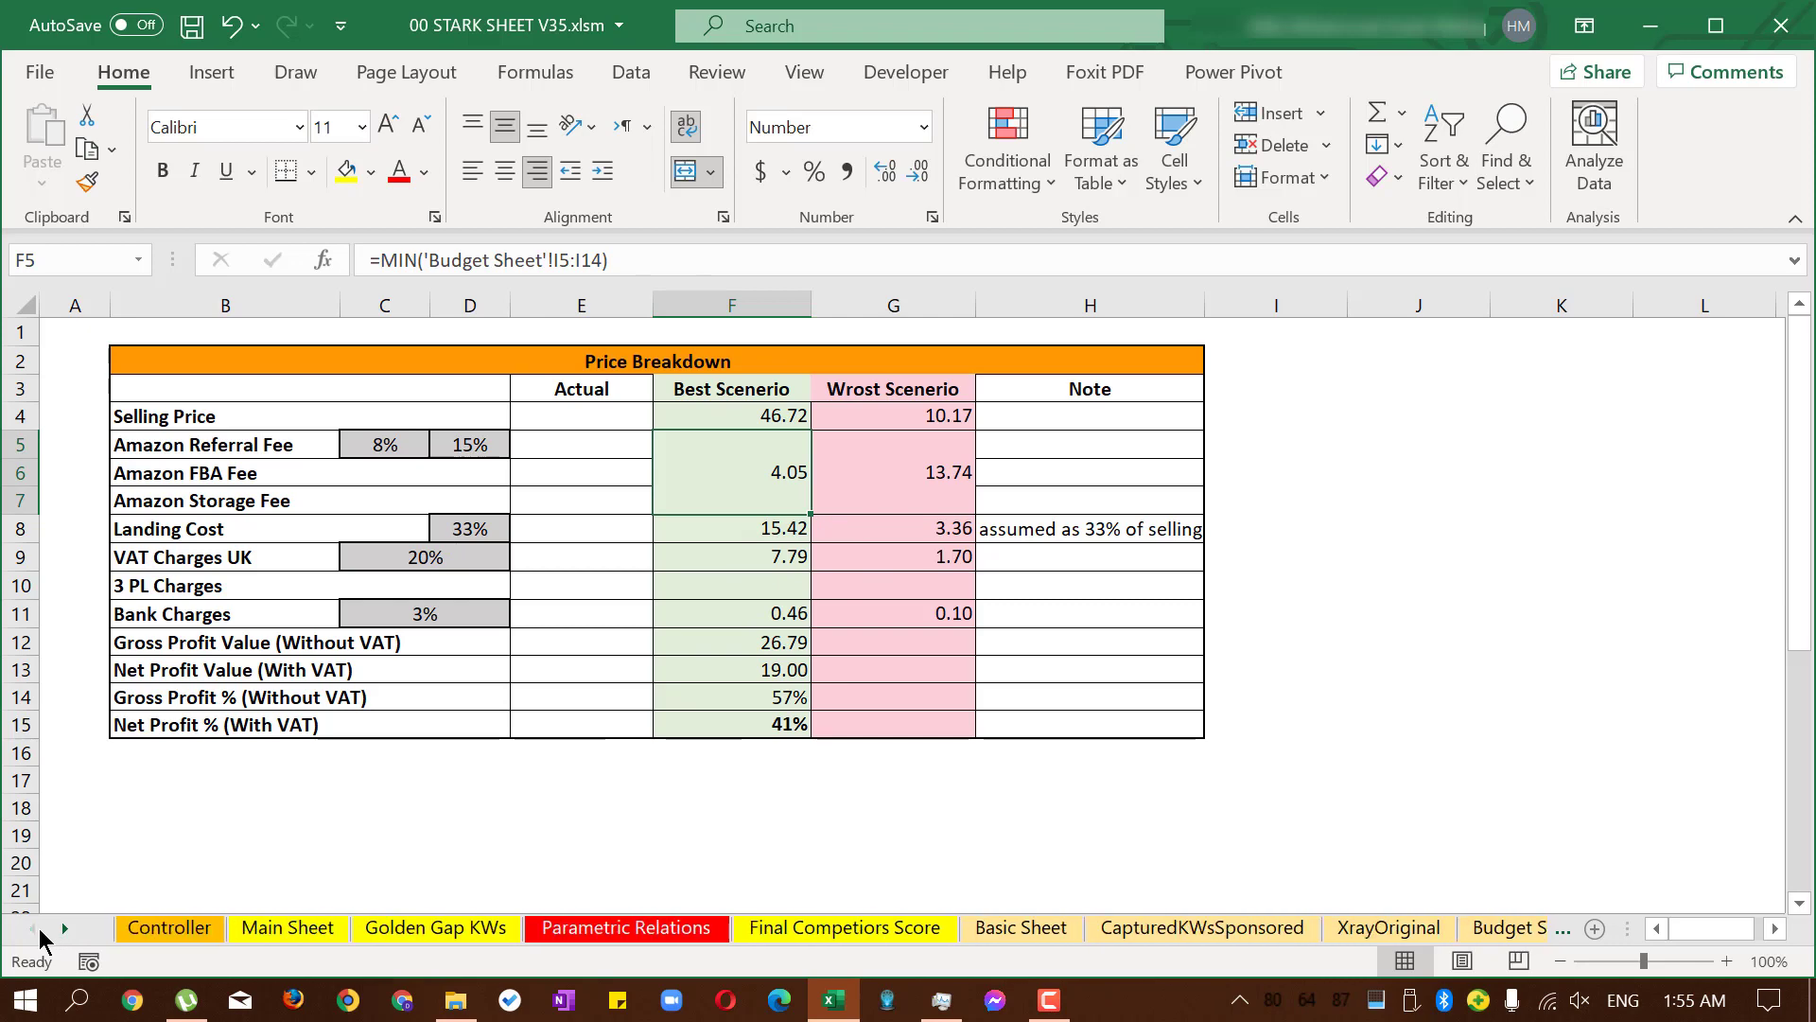
click(441, 940)
click(320, 939)
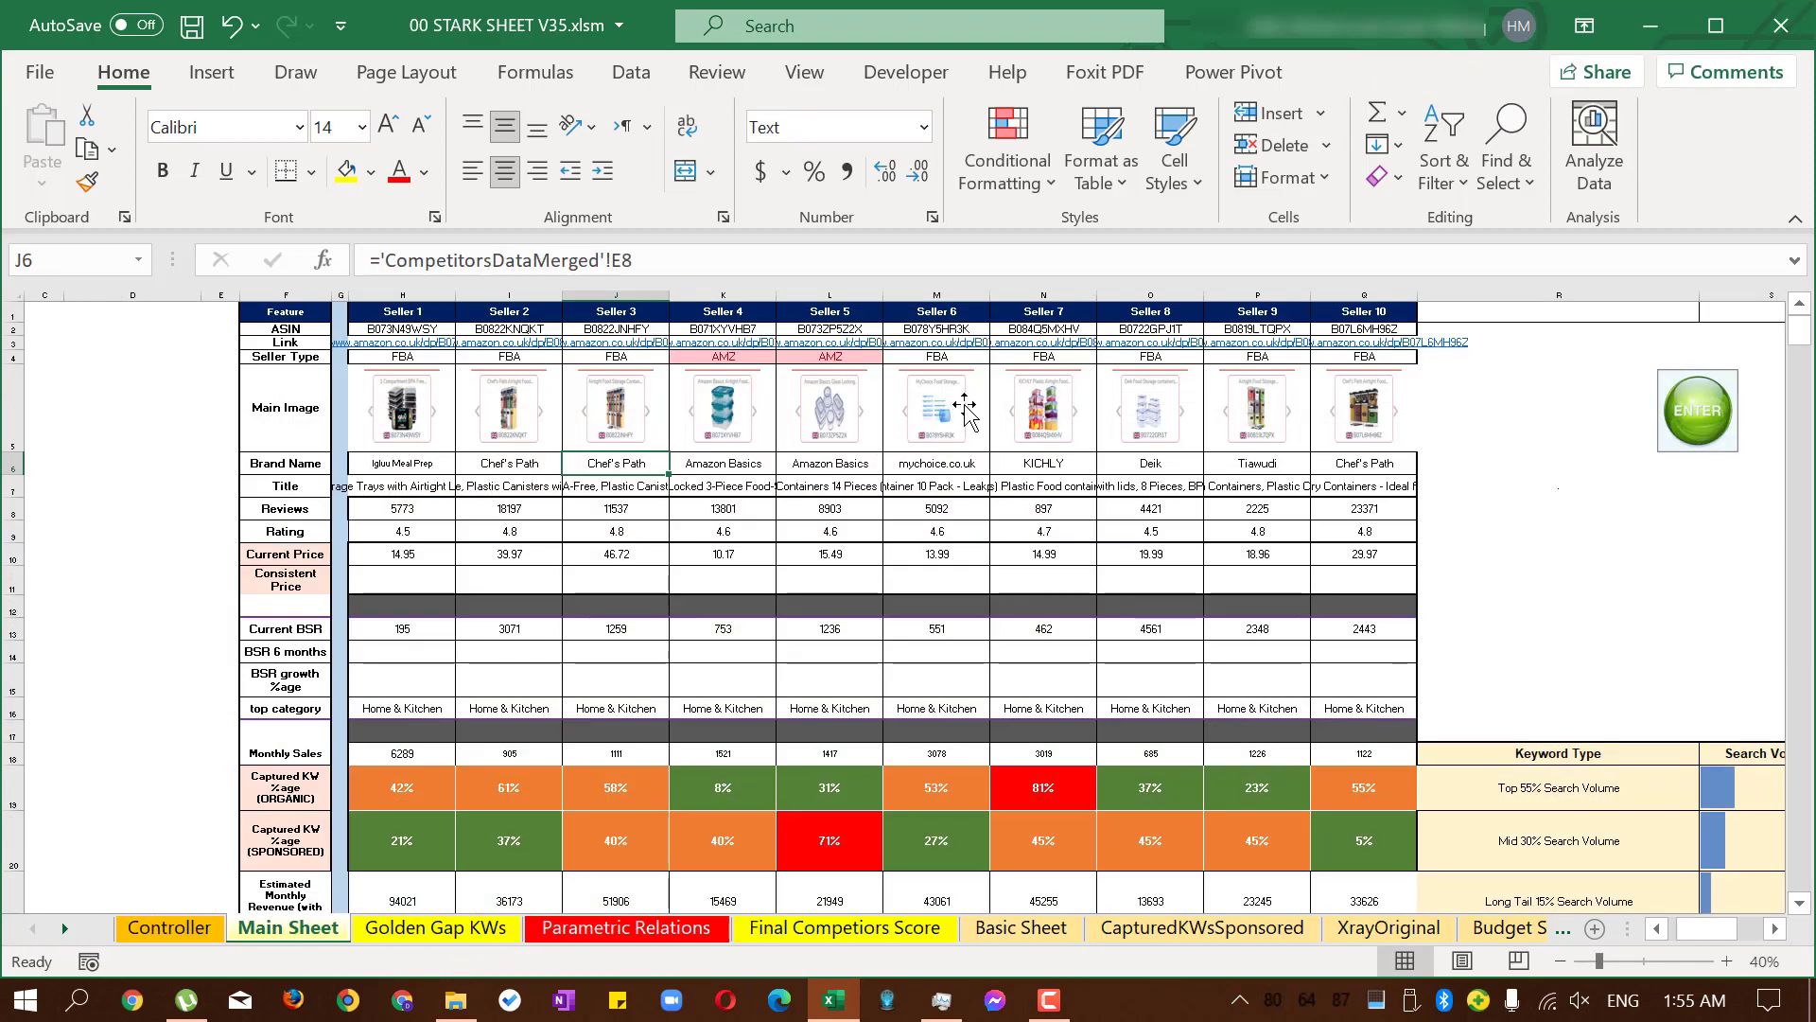